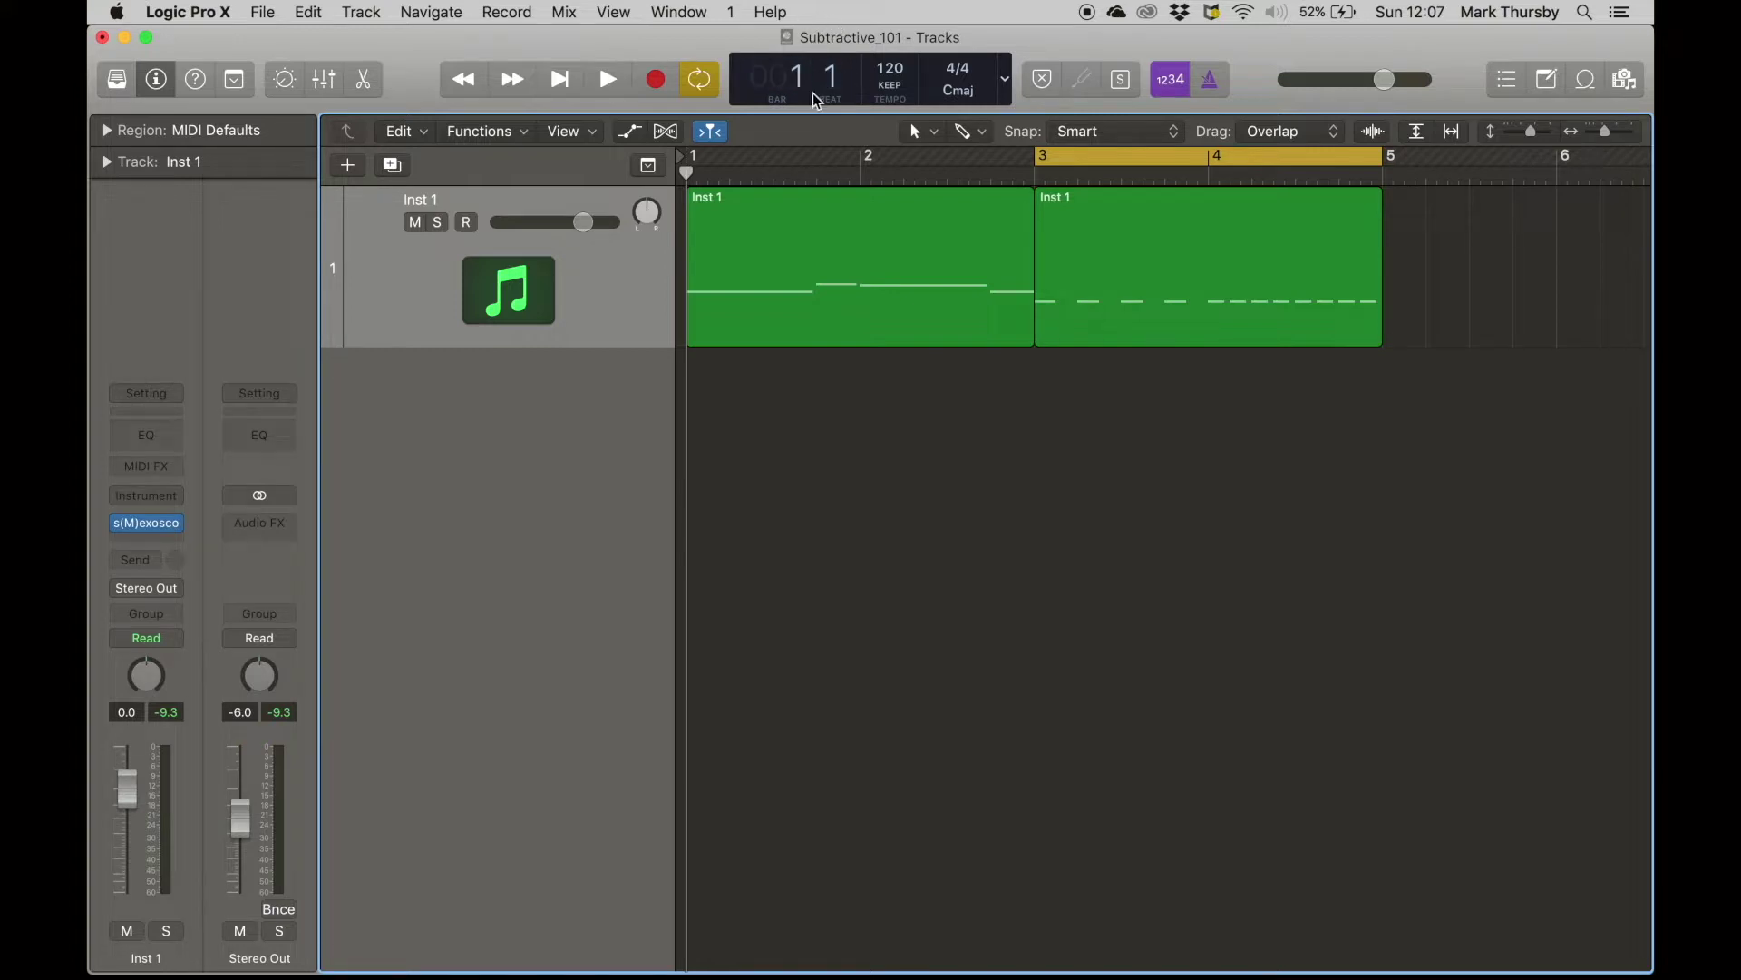
# - Insert the stereo Retro Synth as the instrument on the Inst 1 track, and close its plug-in window
pyautogui.click(161, 495)
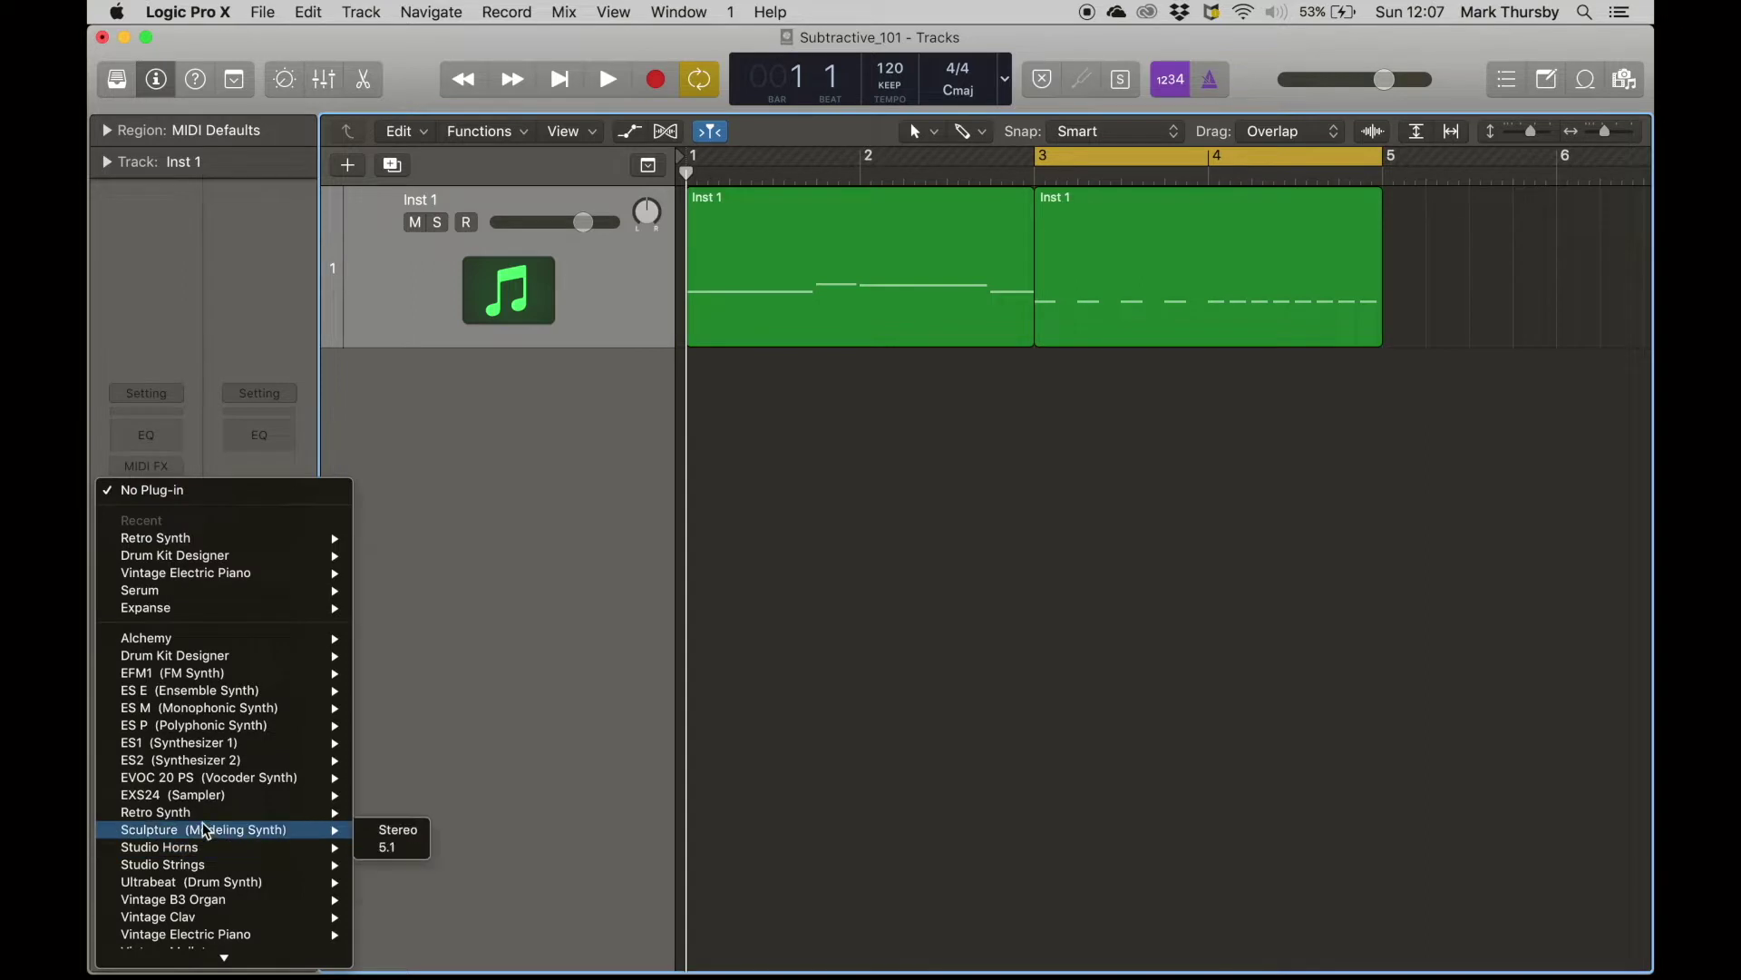
pyautogui.moveTo(197, 815)
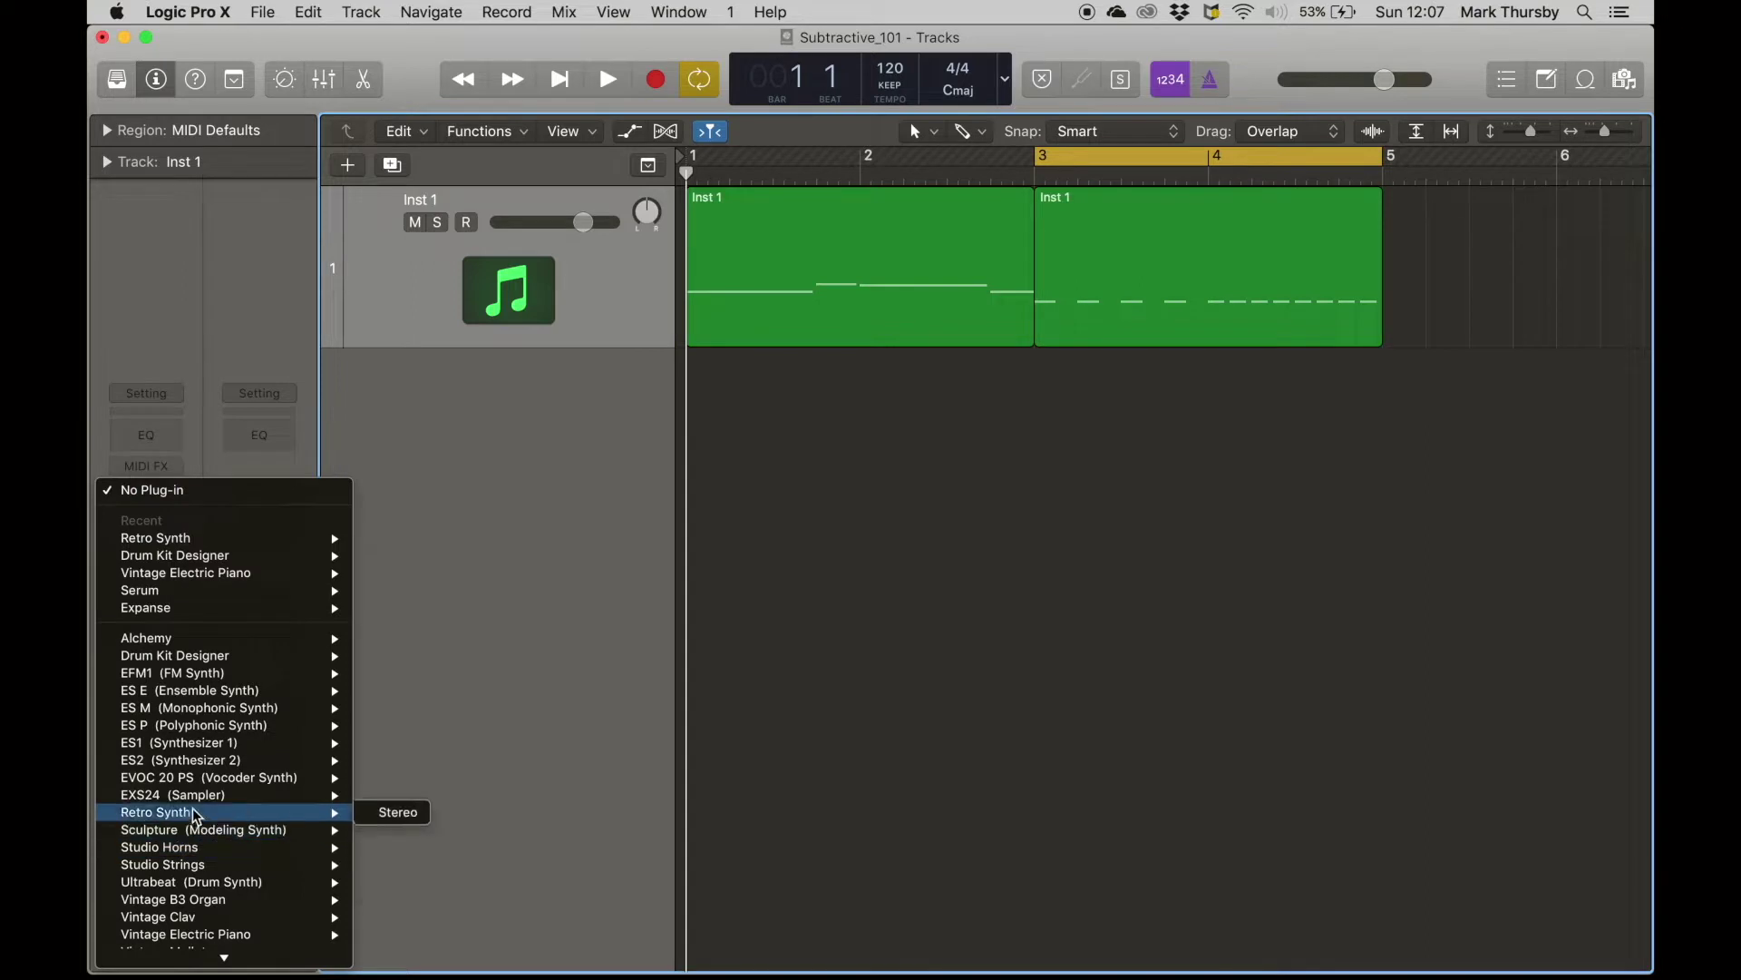
pyautogui.click(396, 813)
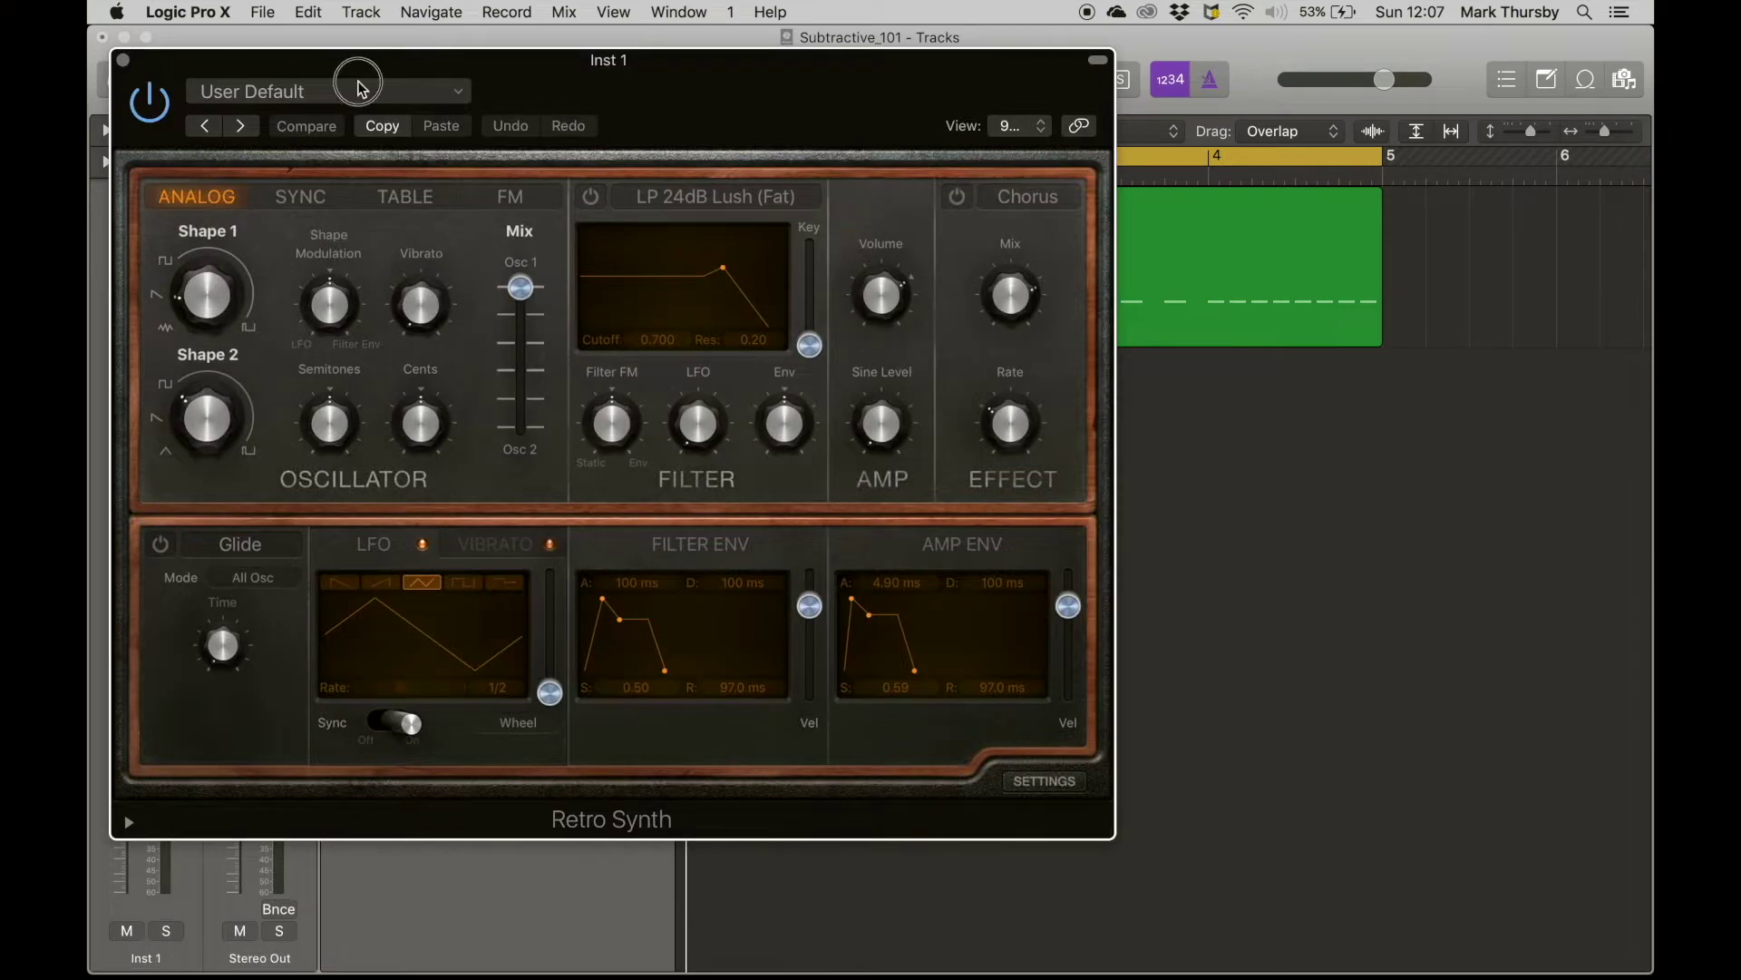
pyautogui.moveTo(266, 63); pyautogui.dragTo(725, 417)
pyautogui.click(583, 416)
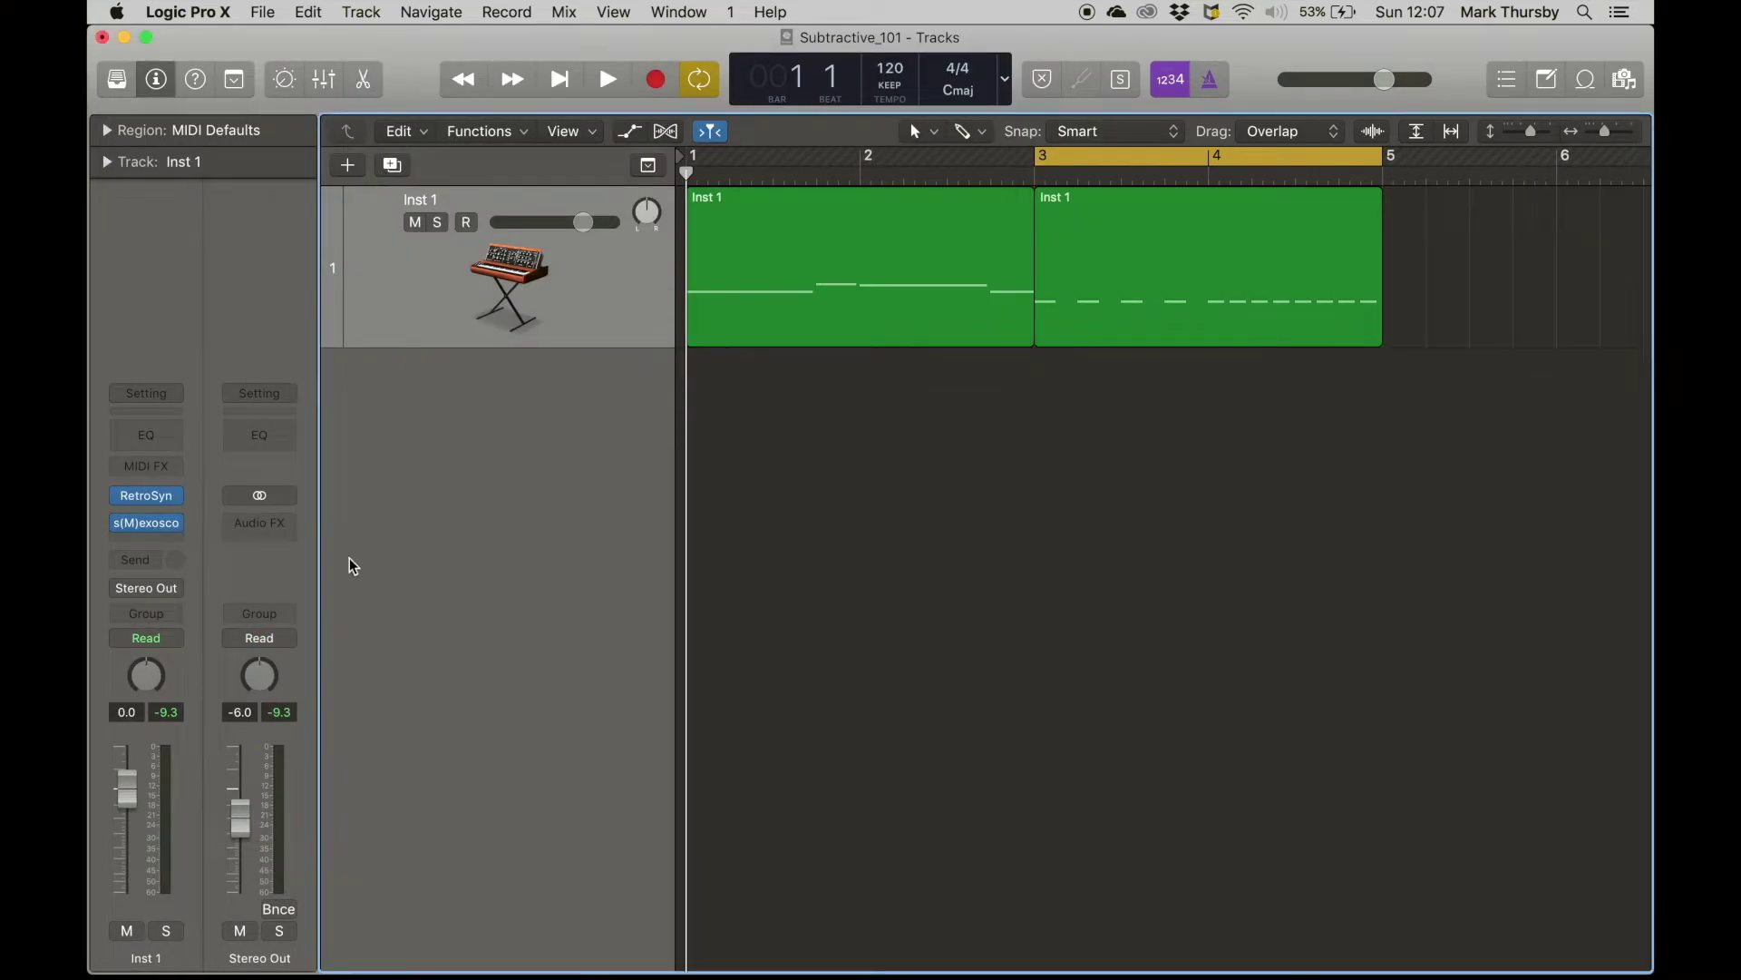
# - Show the s(M)exoscope plug-in of the Inst 1 track and briefly play the cycled section from bar 3
pyautogui.click(148, 524)
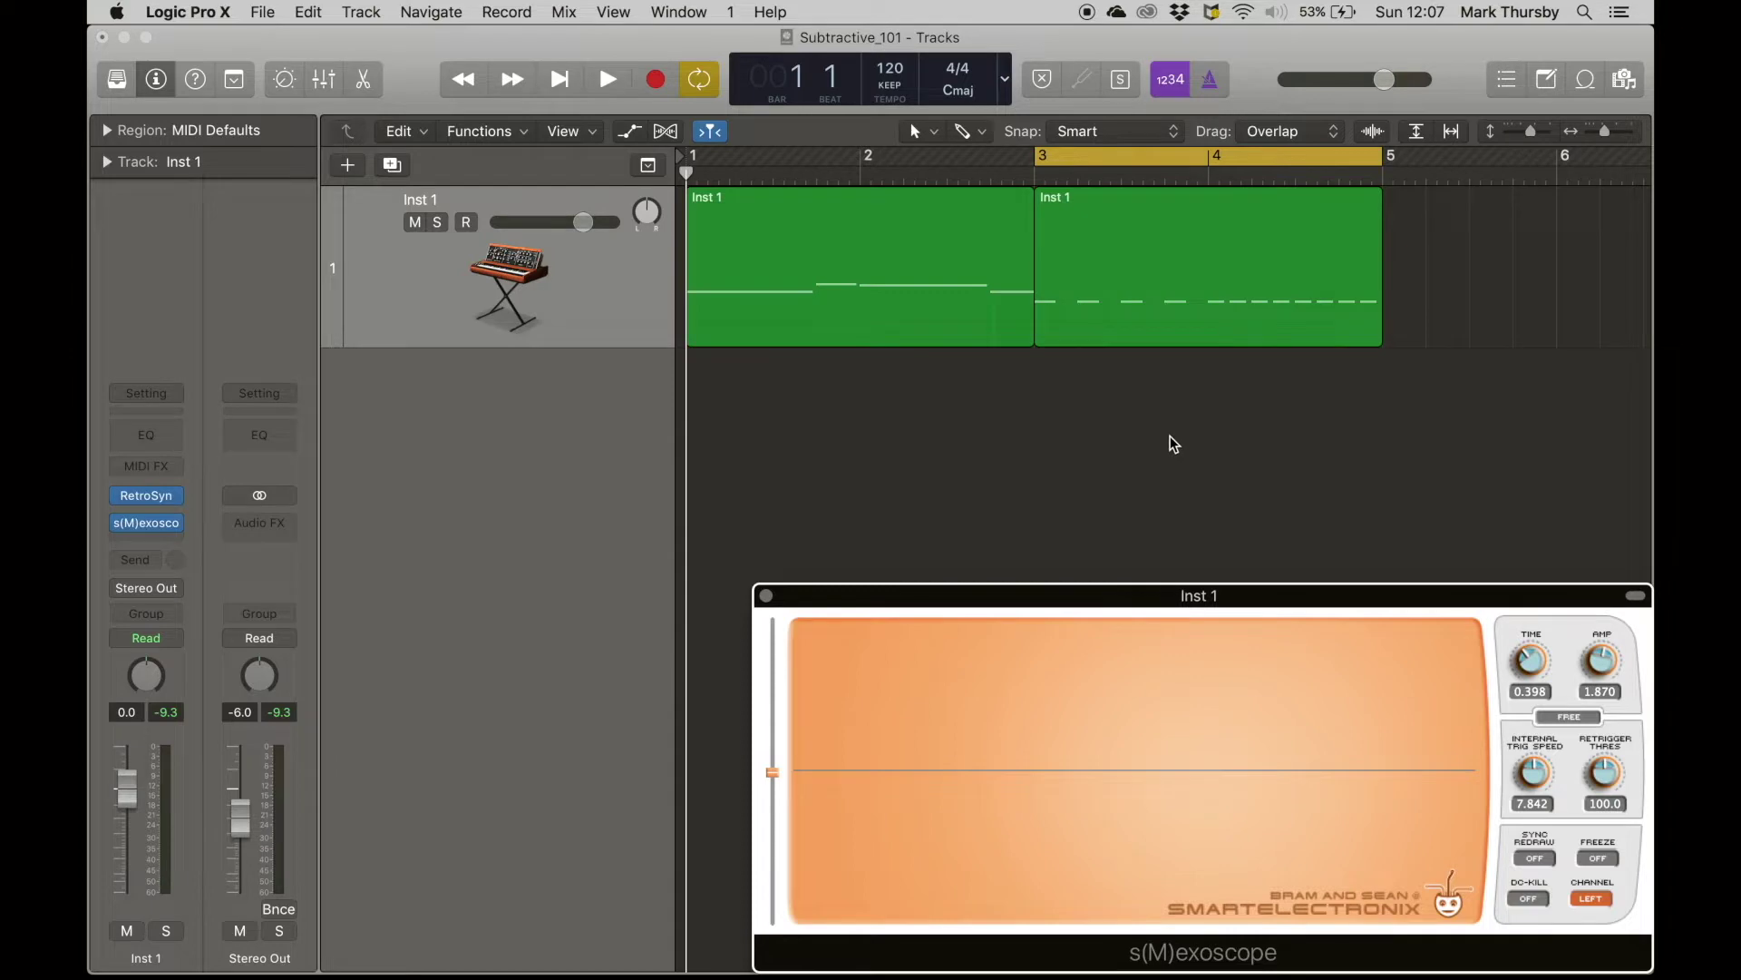
pyautogui.press('space')
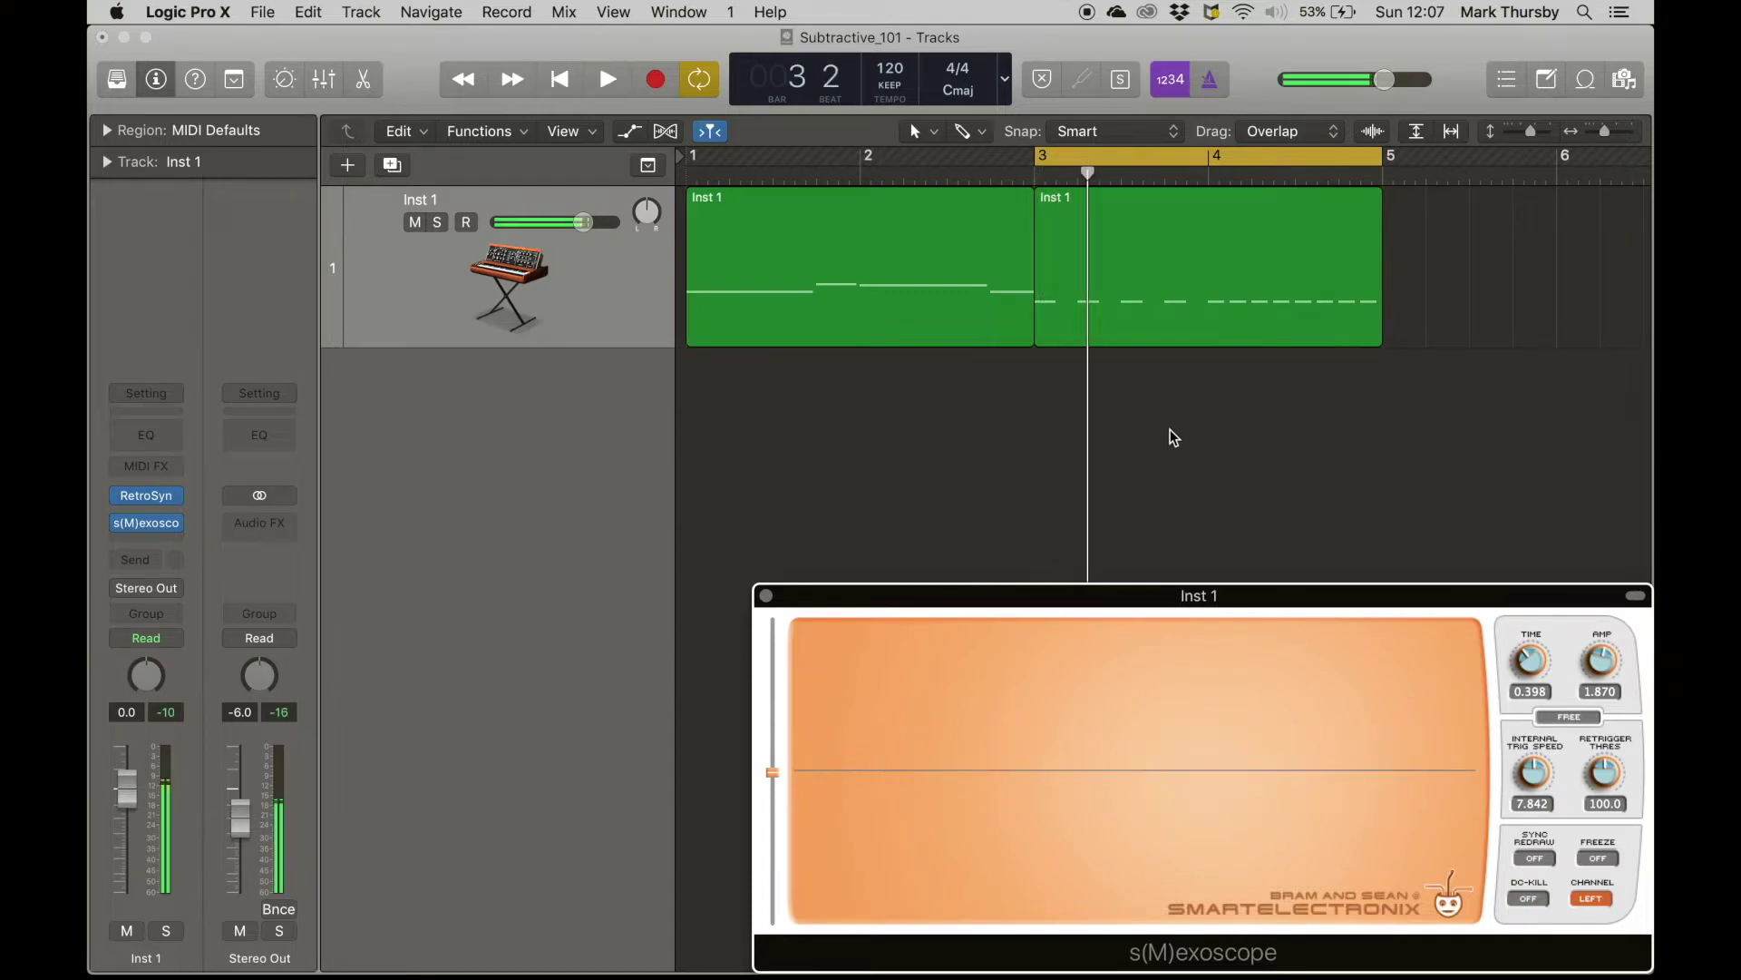
pyautogui.press('space')
# - Examine the notes of the second Inst 1 region in the Piano Roll during a short playback, and close the editor
pyautogui.click(1161, 283)
pyautogui.doubleClick(1156, 278)
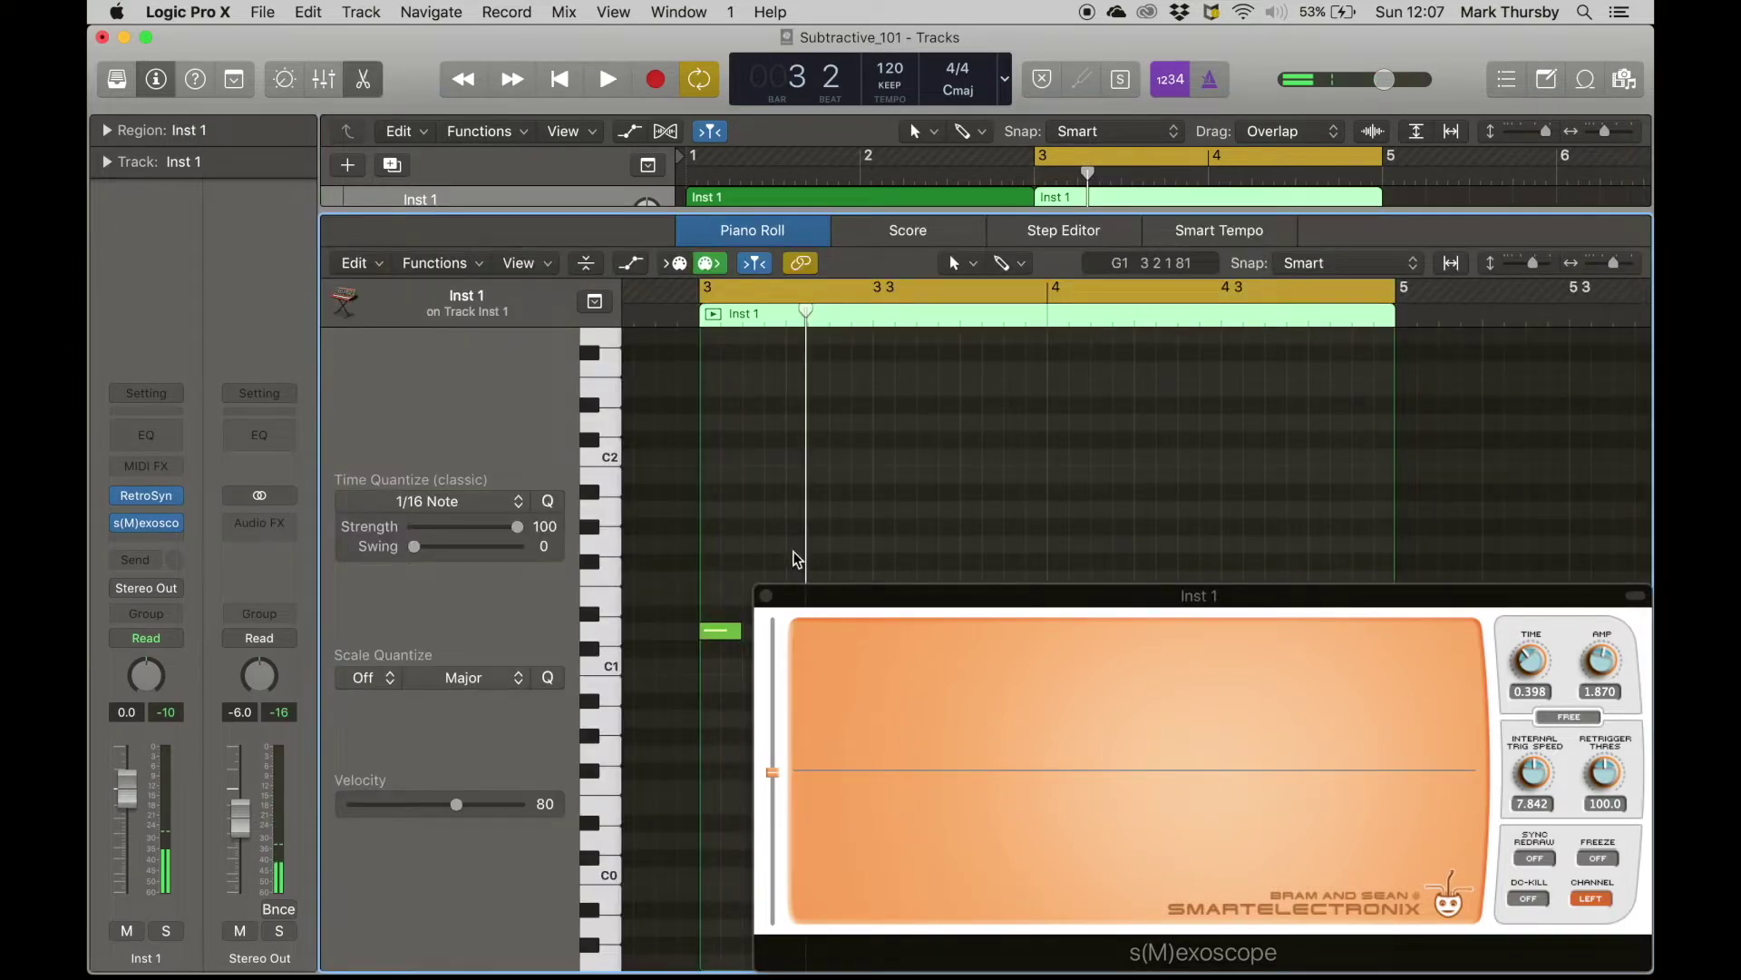
pyautogui.click(766, 596)
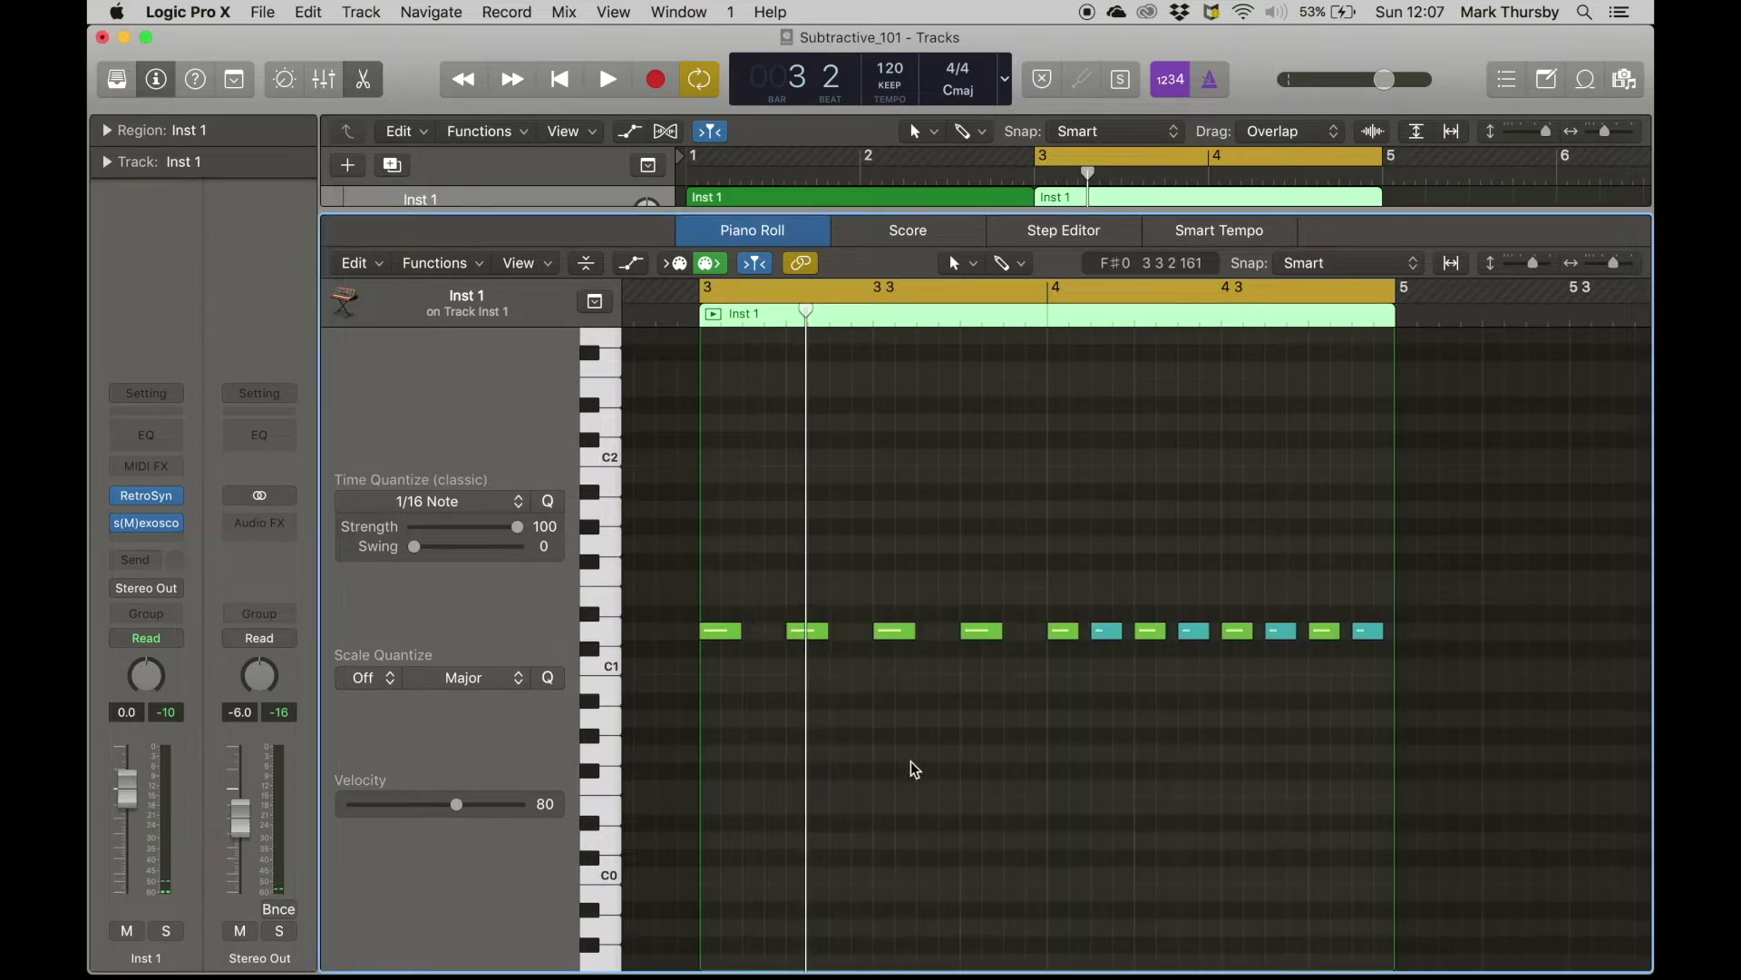
pyautogui.press('space')
pyautogui.press('space')
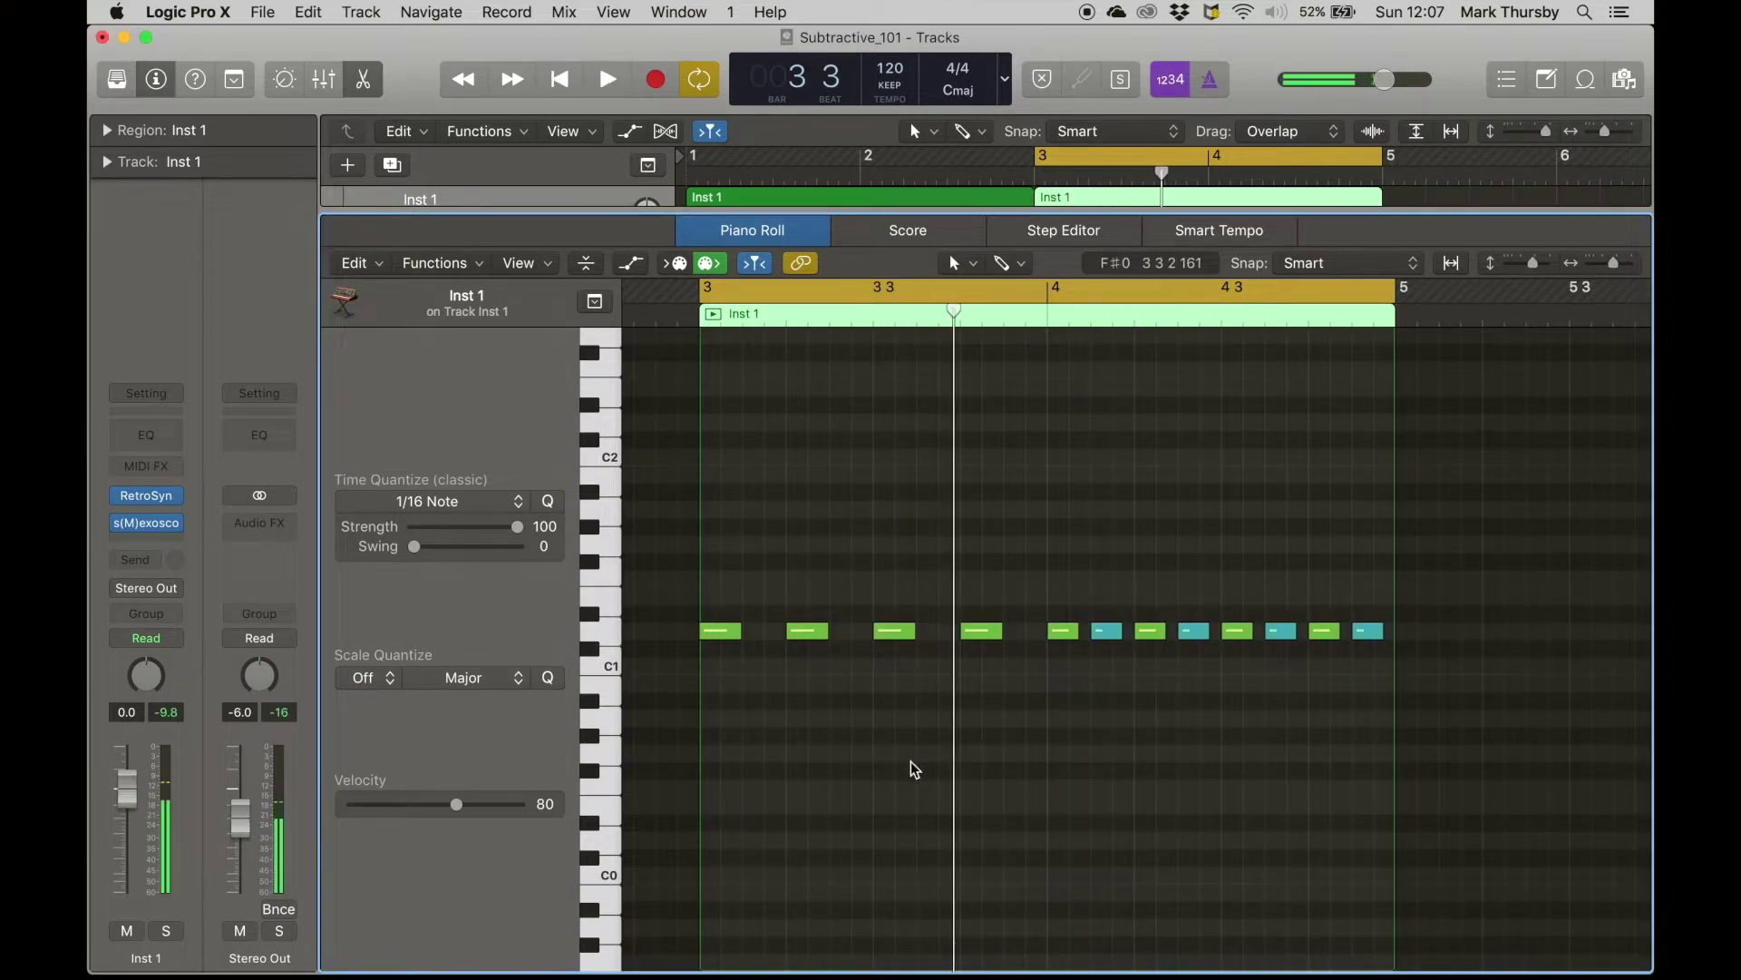
pyautogui.press('e')
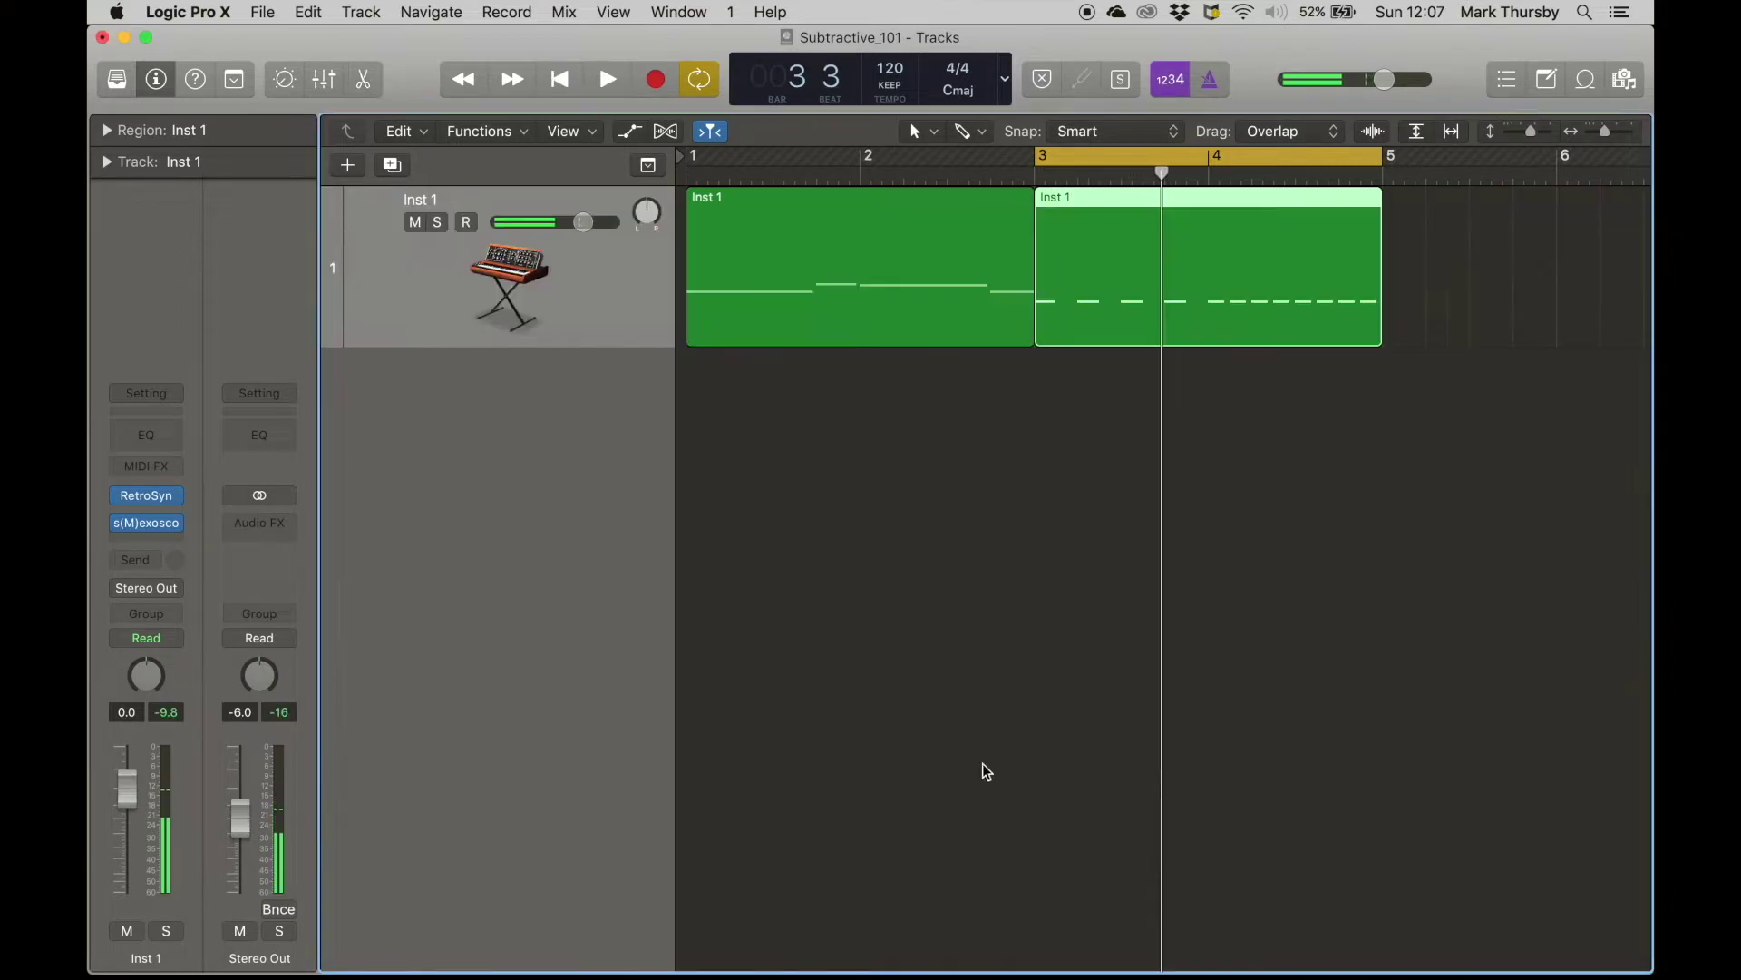
# - Reopen the s(M)exoscope and Retro Synth windows of the Inst 1 track
pyautogui.click(148, 524)
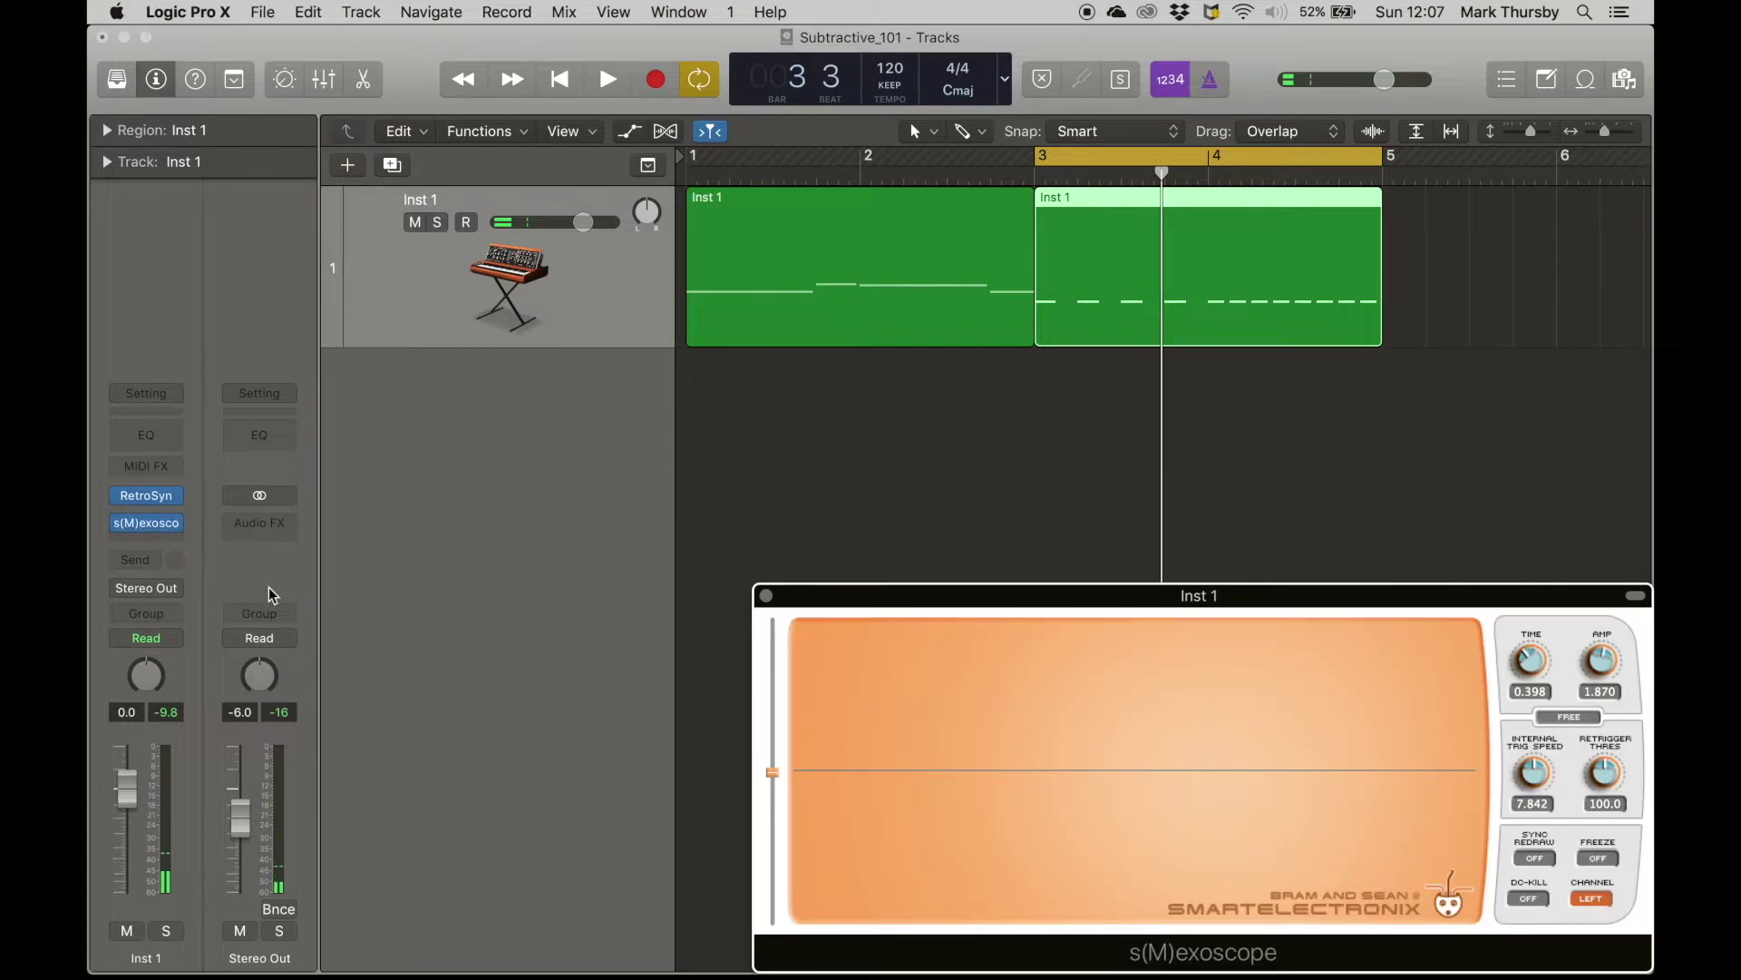
pyautogui.click(150, 497)
# - Switch to Preview and move the ADSR envelope document aside to examine the diagram next to the synth
pyautogui.press('super+Tab')
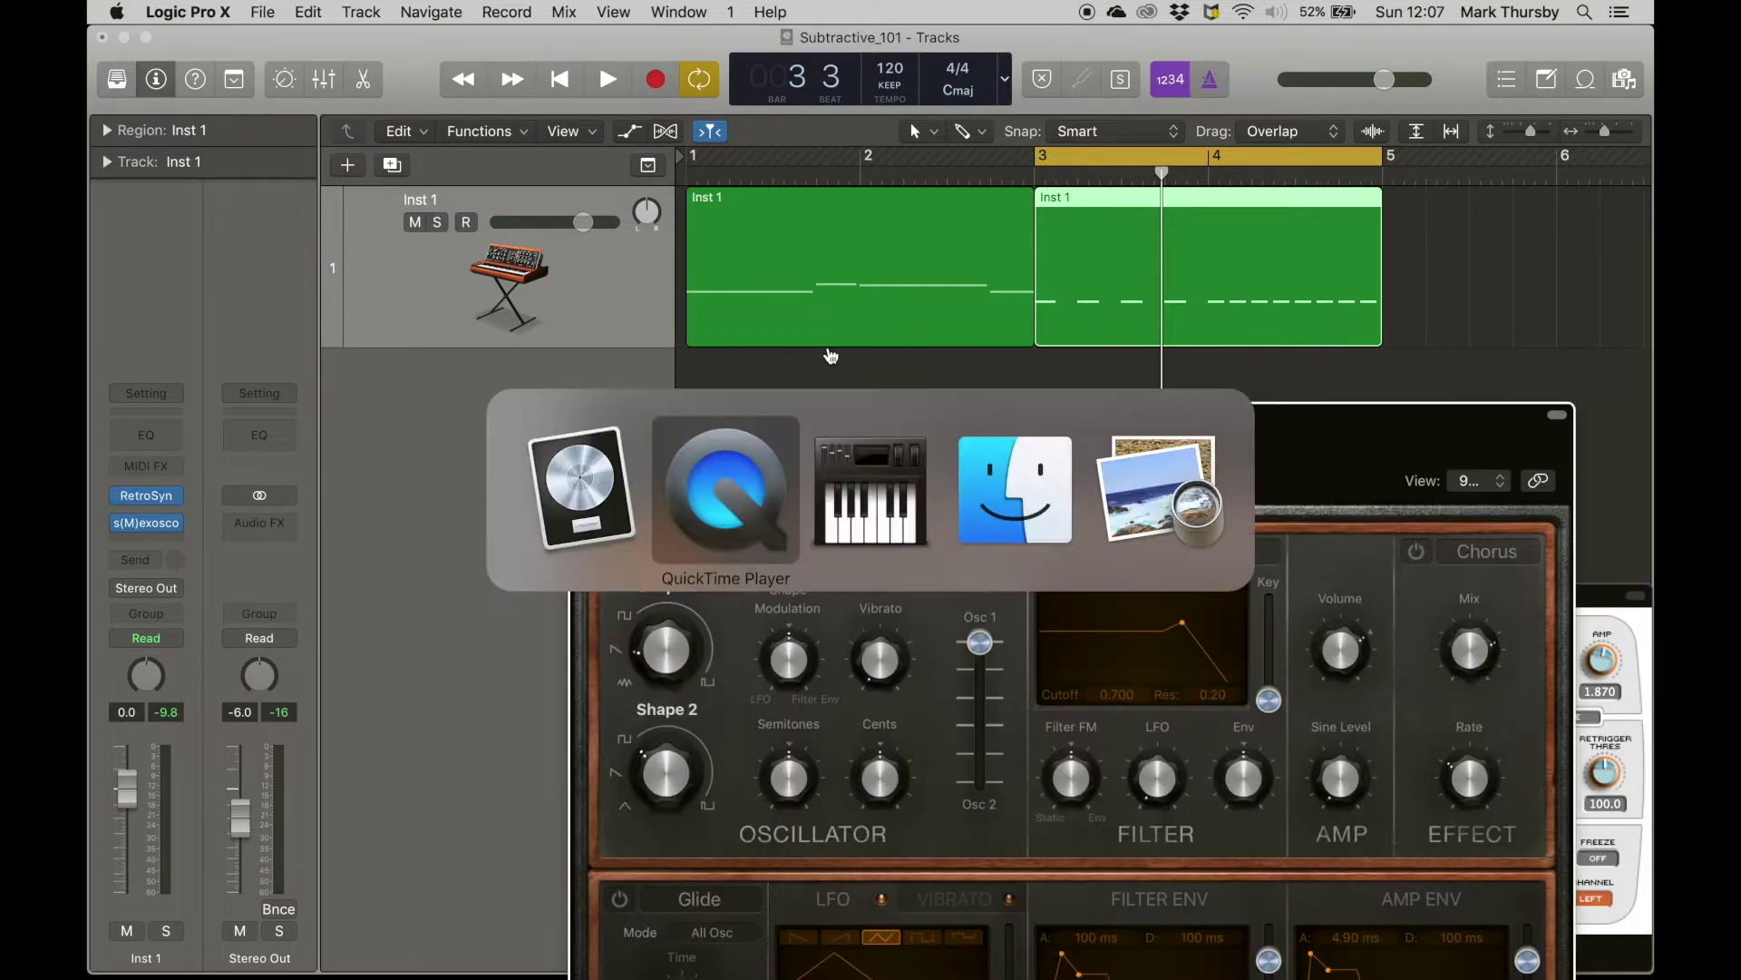
pyautogui.press('super+Tab')
pyautogui.press('super+Tab')
pyautogui.press('super+Tab')
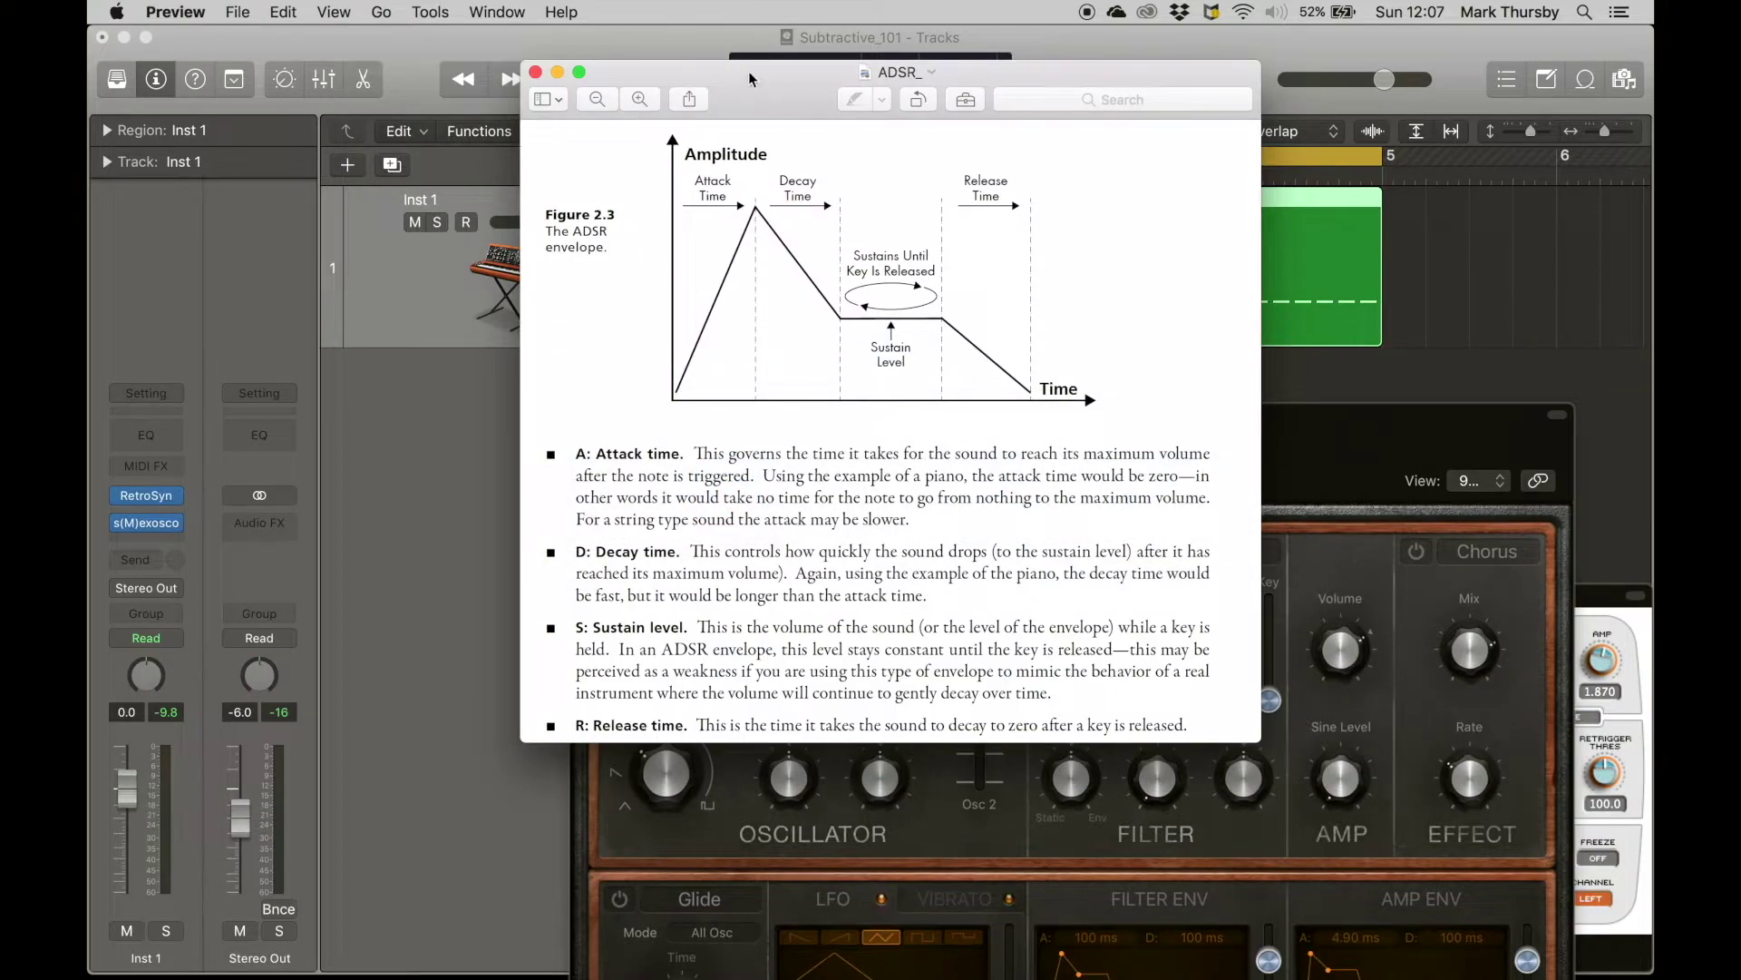
pyautogui.moveTo(749, 71); pyautogui.dragTo(480, 64)
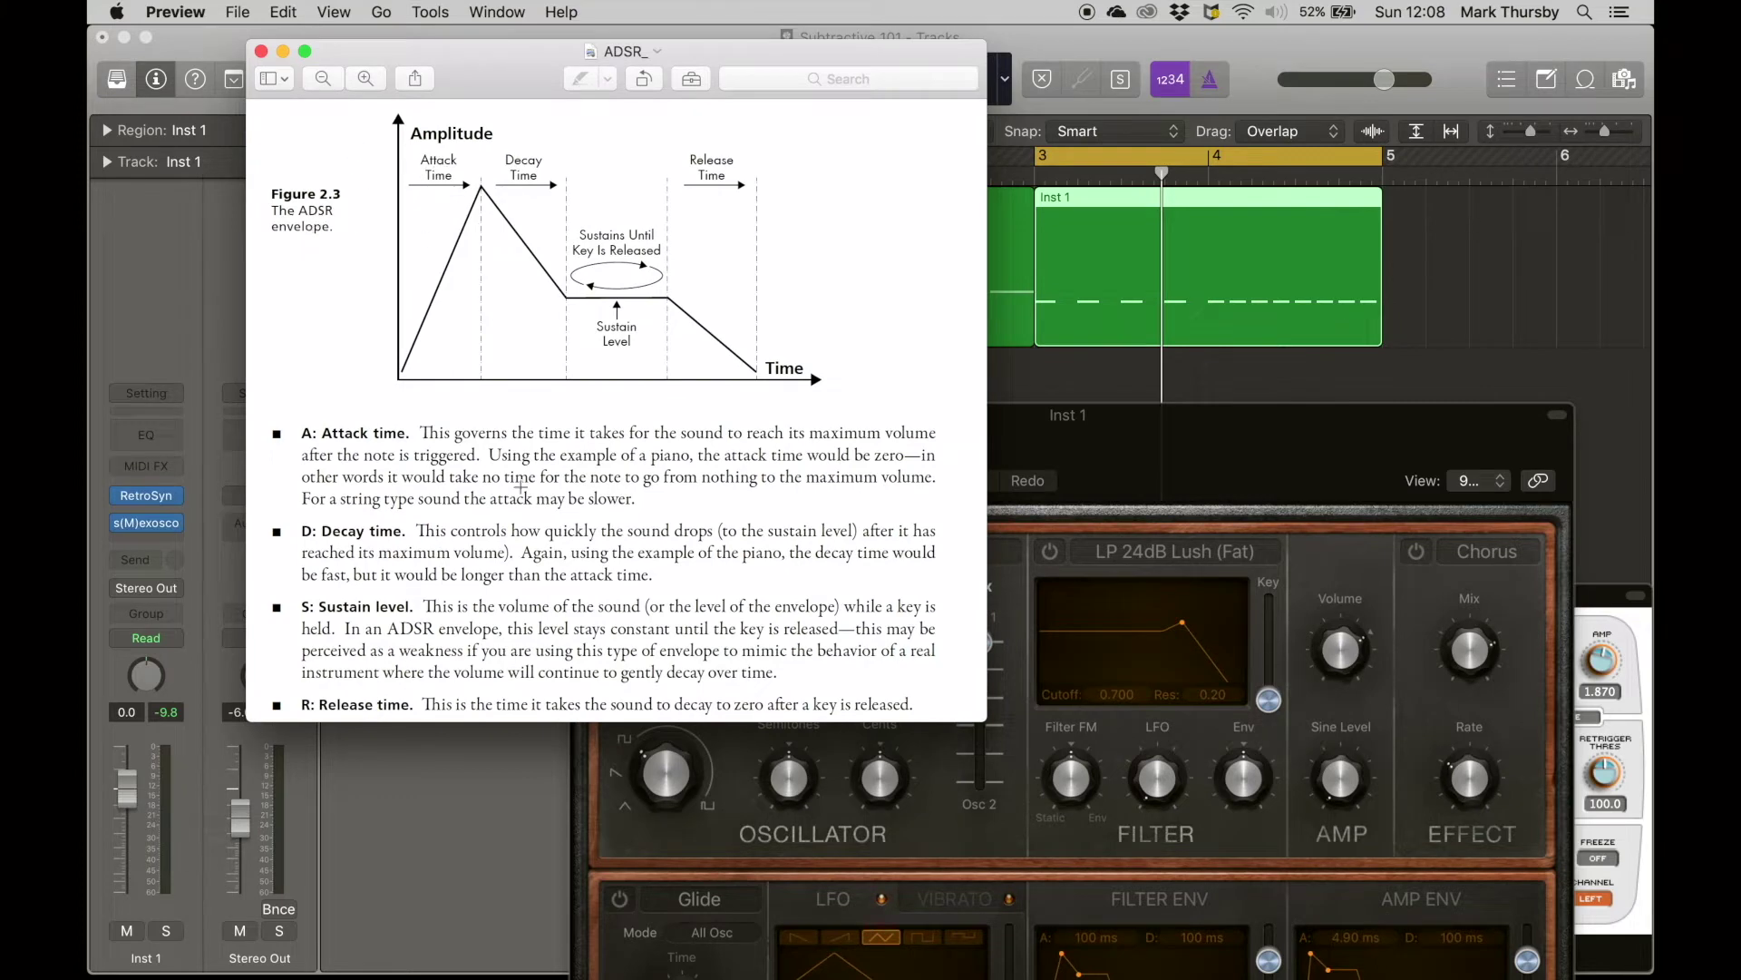
# - Return to Logic Pro X with the whole Retro Synth window in view and the ADSR document out of the way
pyautogui.click(1130, 431)
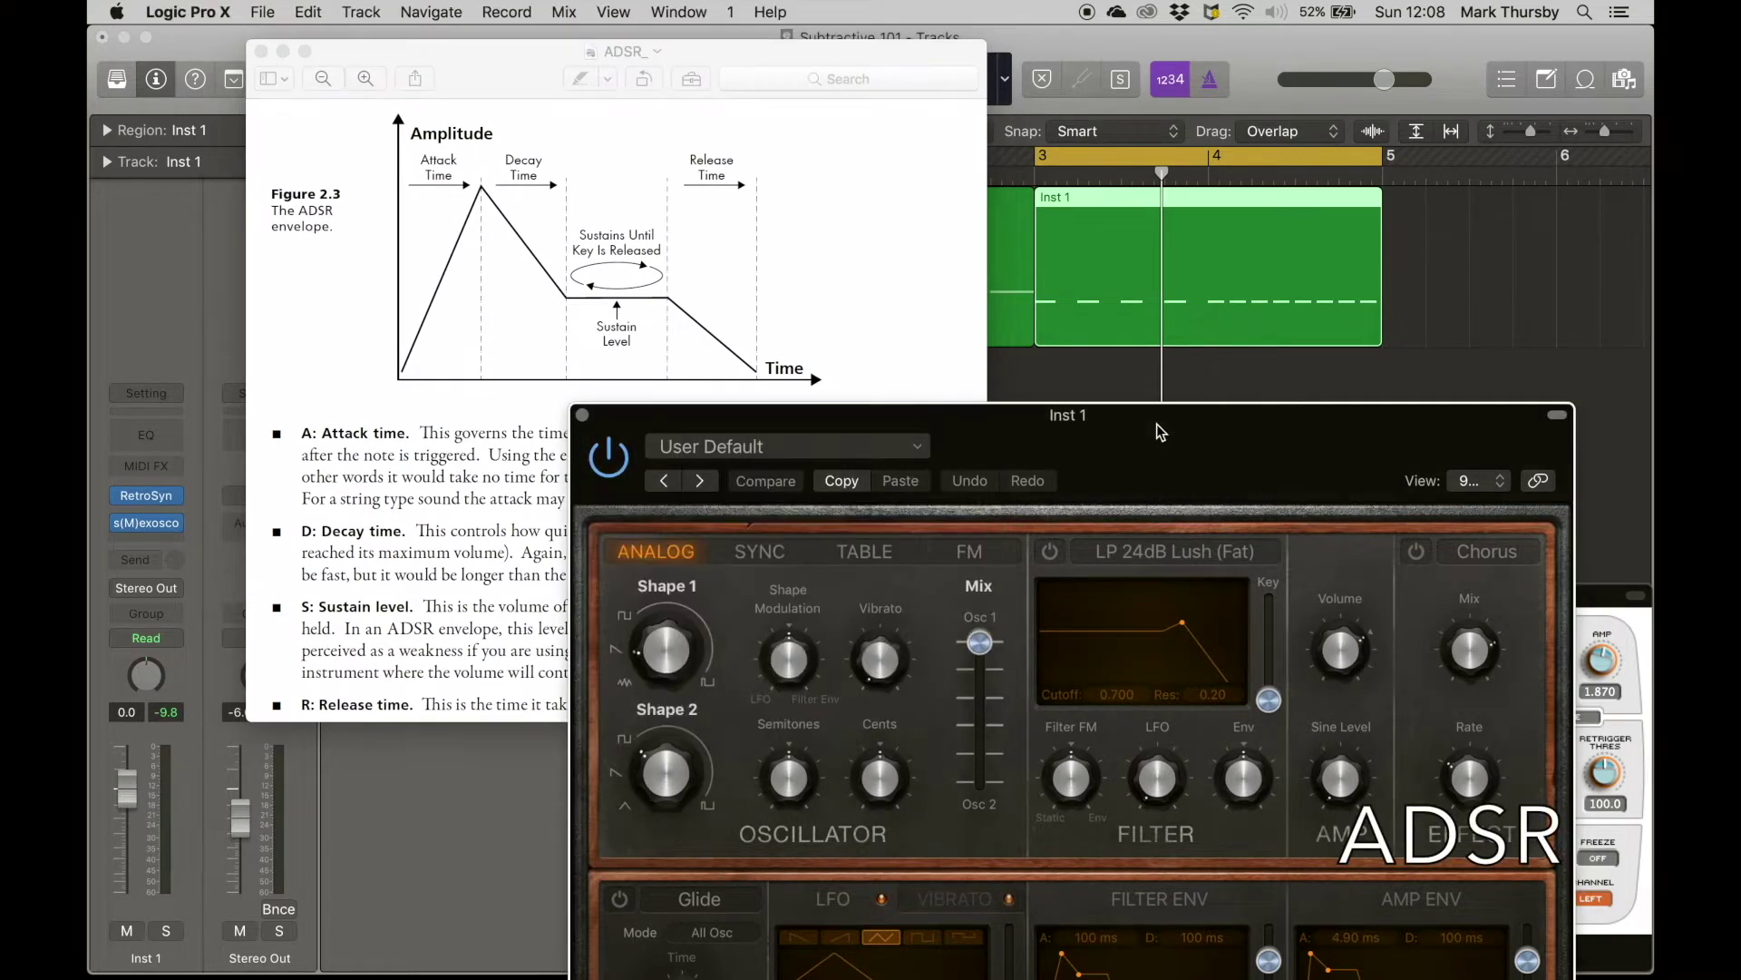
pyautogui.moveTo(1152, 431); pyautogui.dragTo(981, 96)
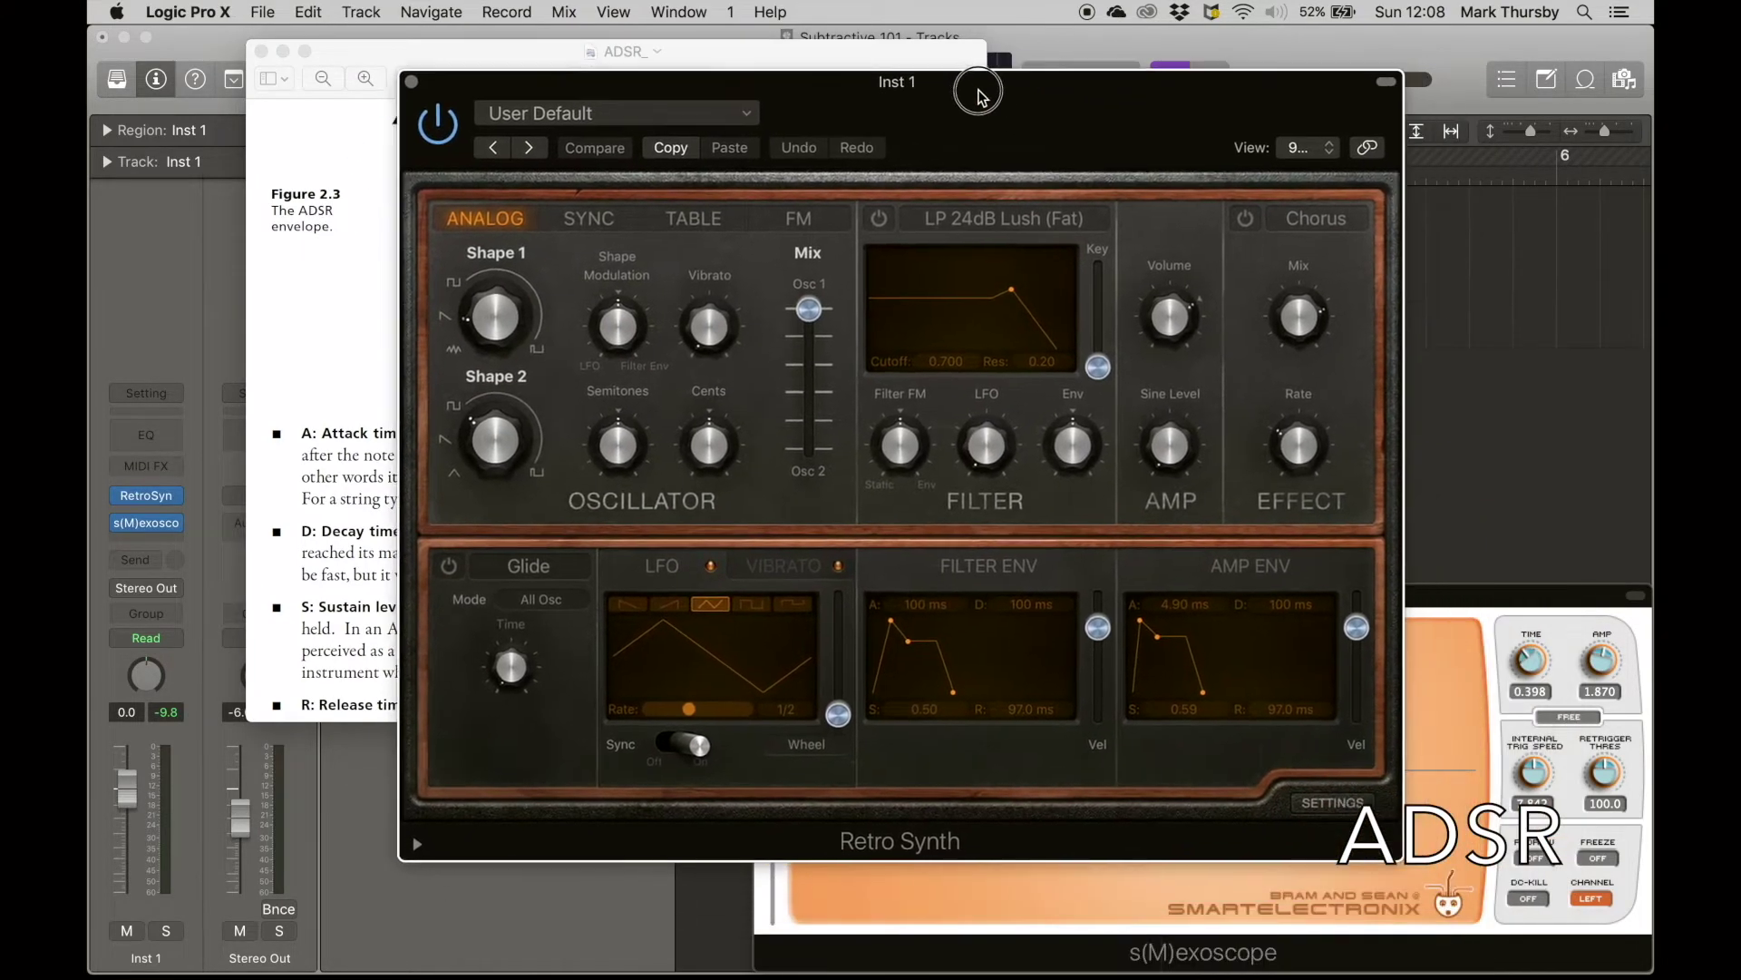
pyautogui.press('super+Tab')
pyautogui.press('super+Tab')
pyautogui.press('super+Tab')
pyautogui.press('super+Tab')
pyautogui.press('super+Tab')
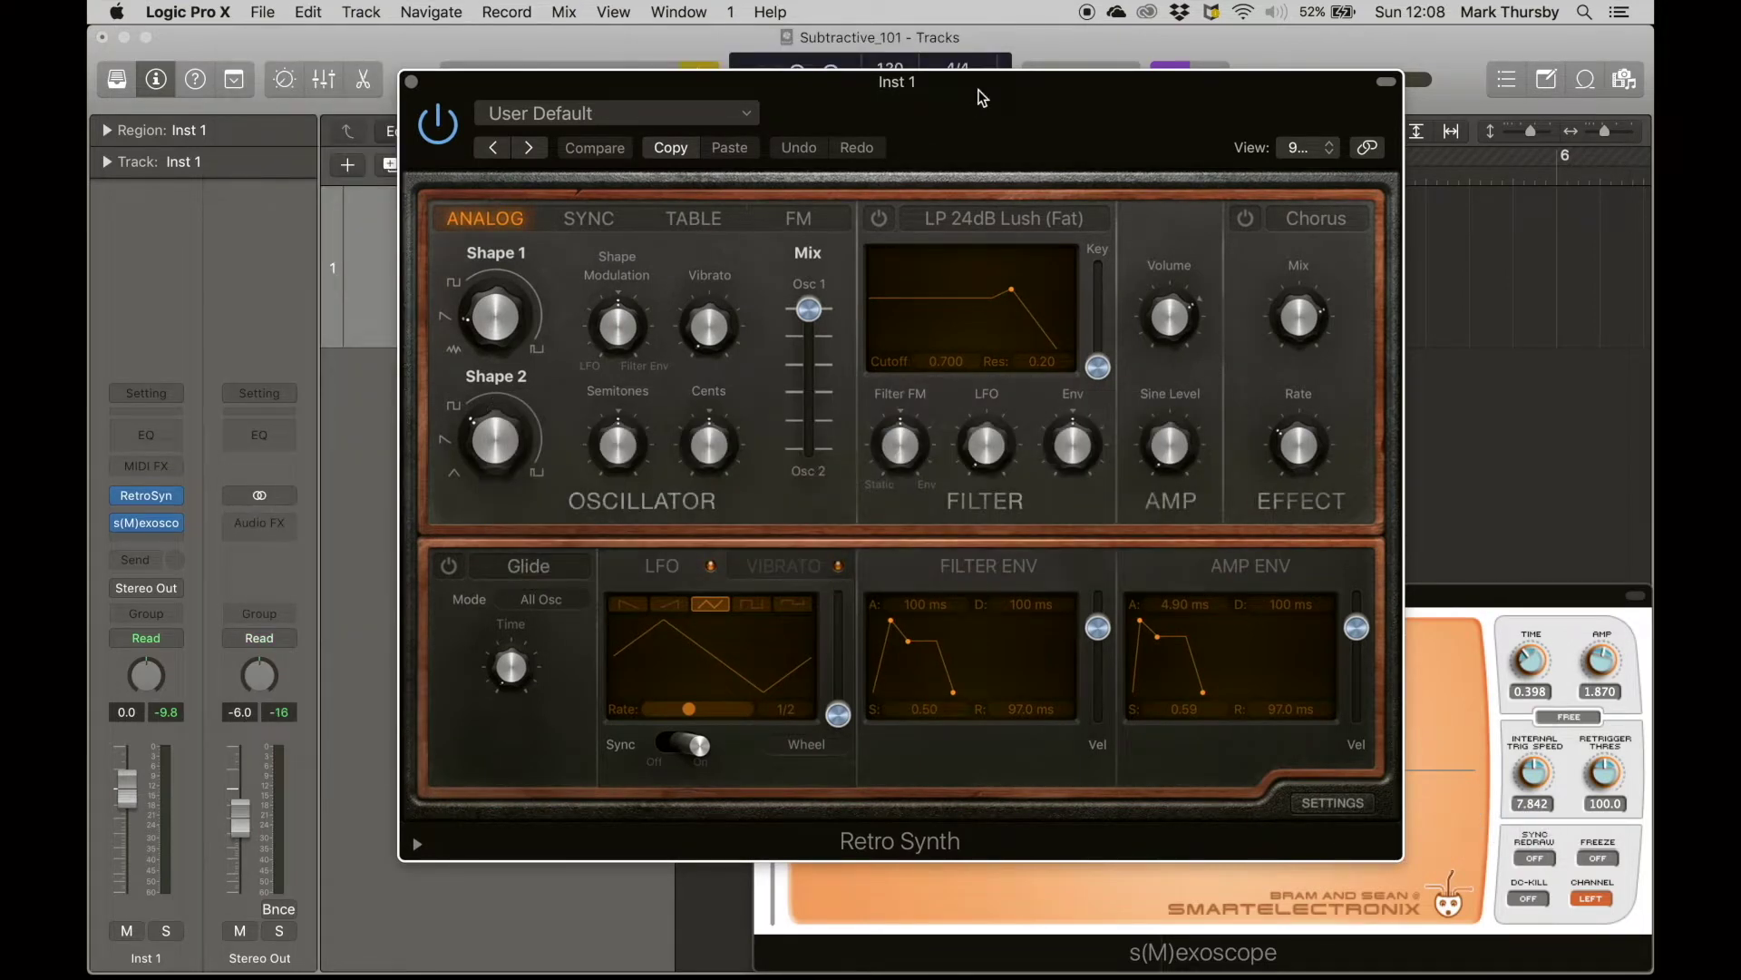
# - Try the oscillator Mix fully on Osc 2 at 1.00, and return it fully to Osc 1
pyautogui.moveTo(814, 381)
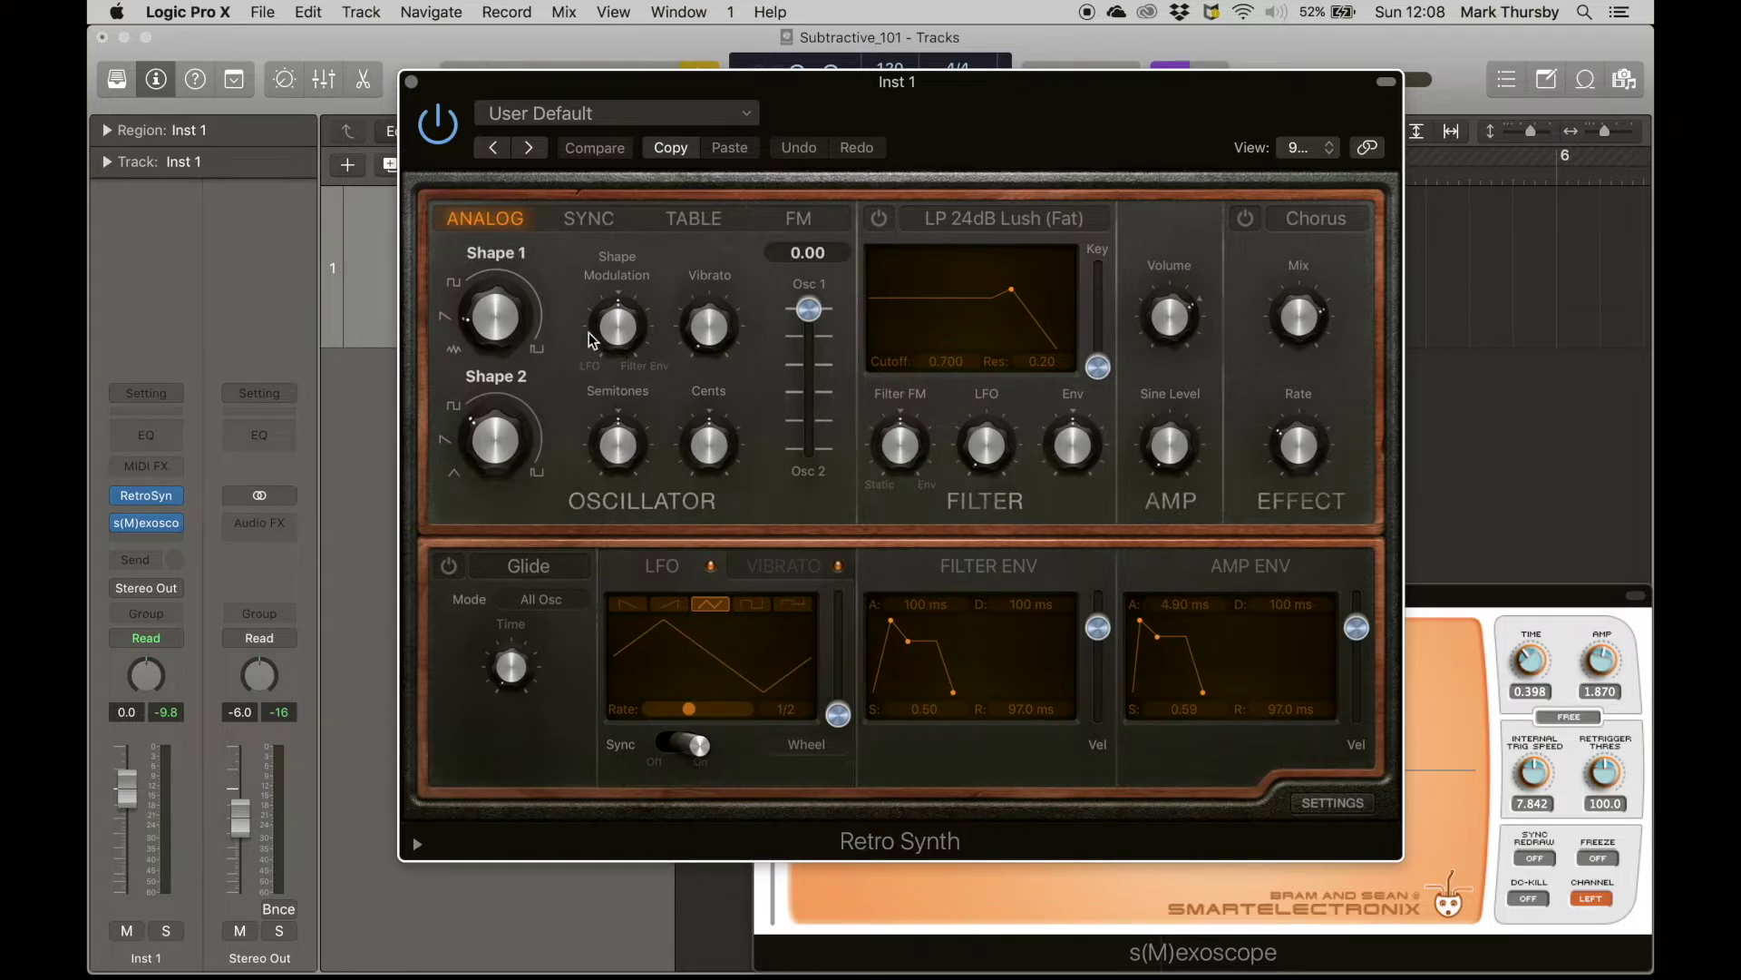
pyautogui.moveTo(706, 389)
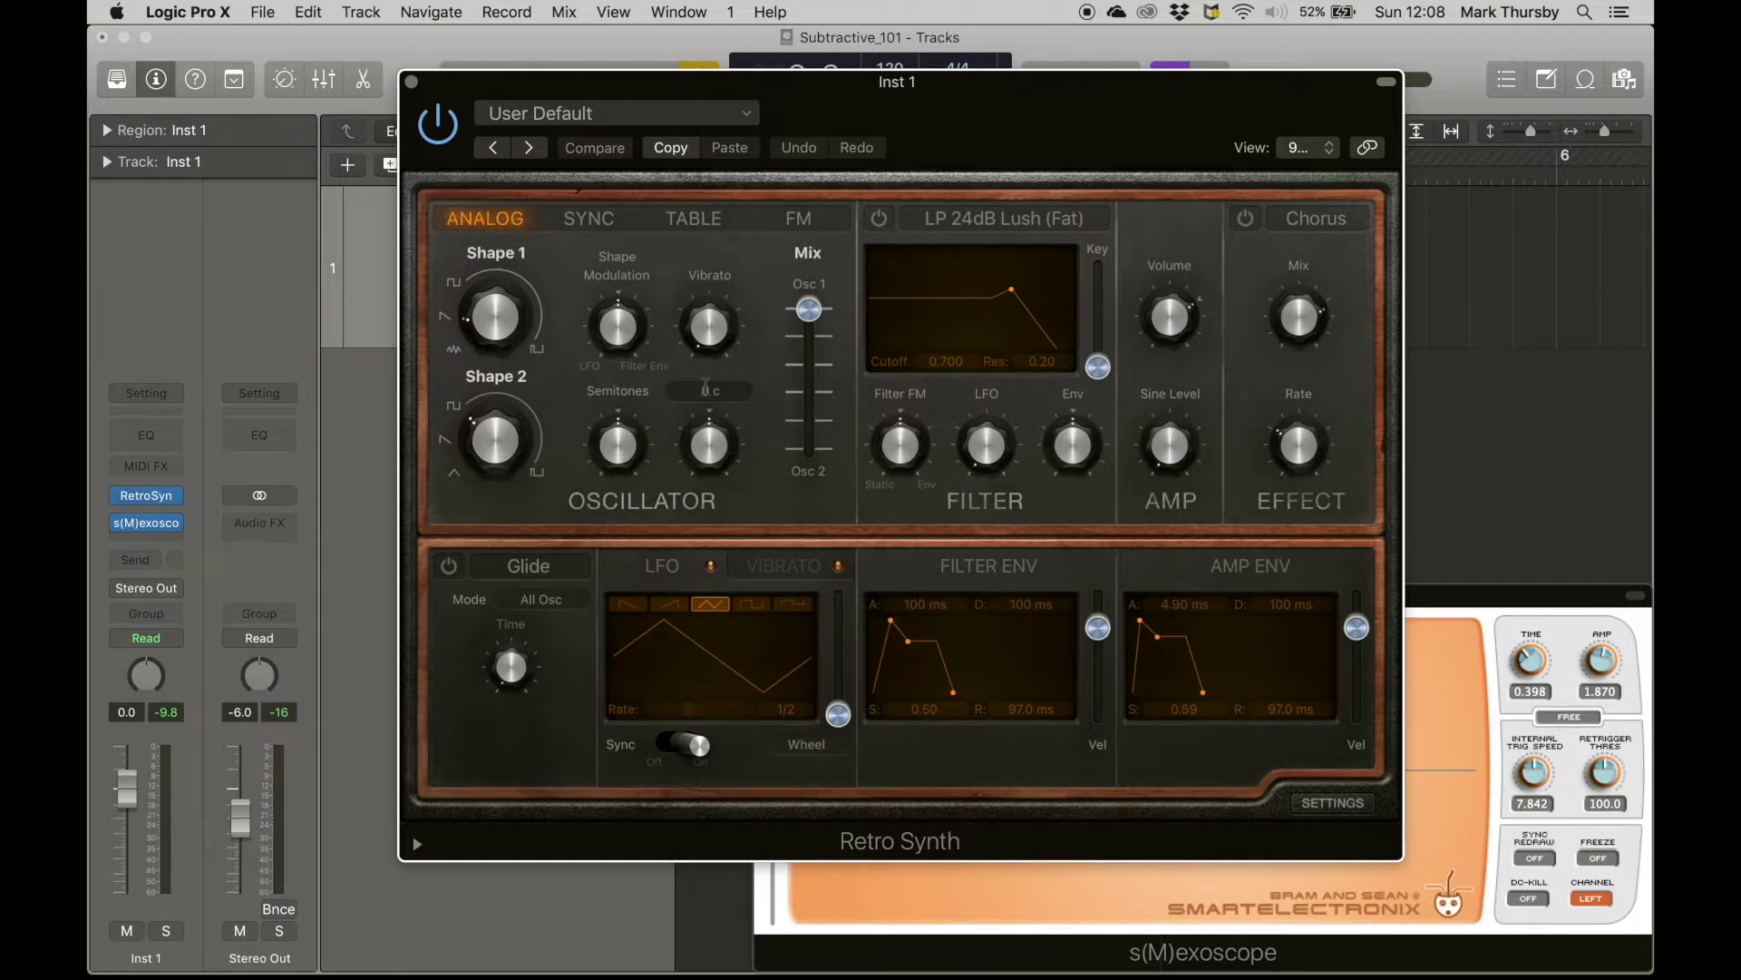
pyautogui.moveTo(526, 274)
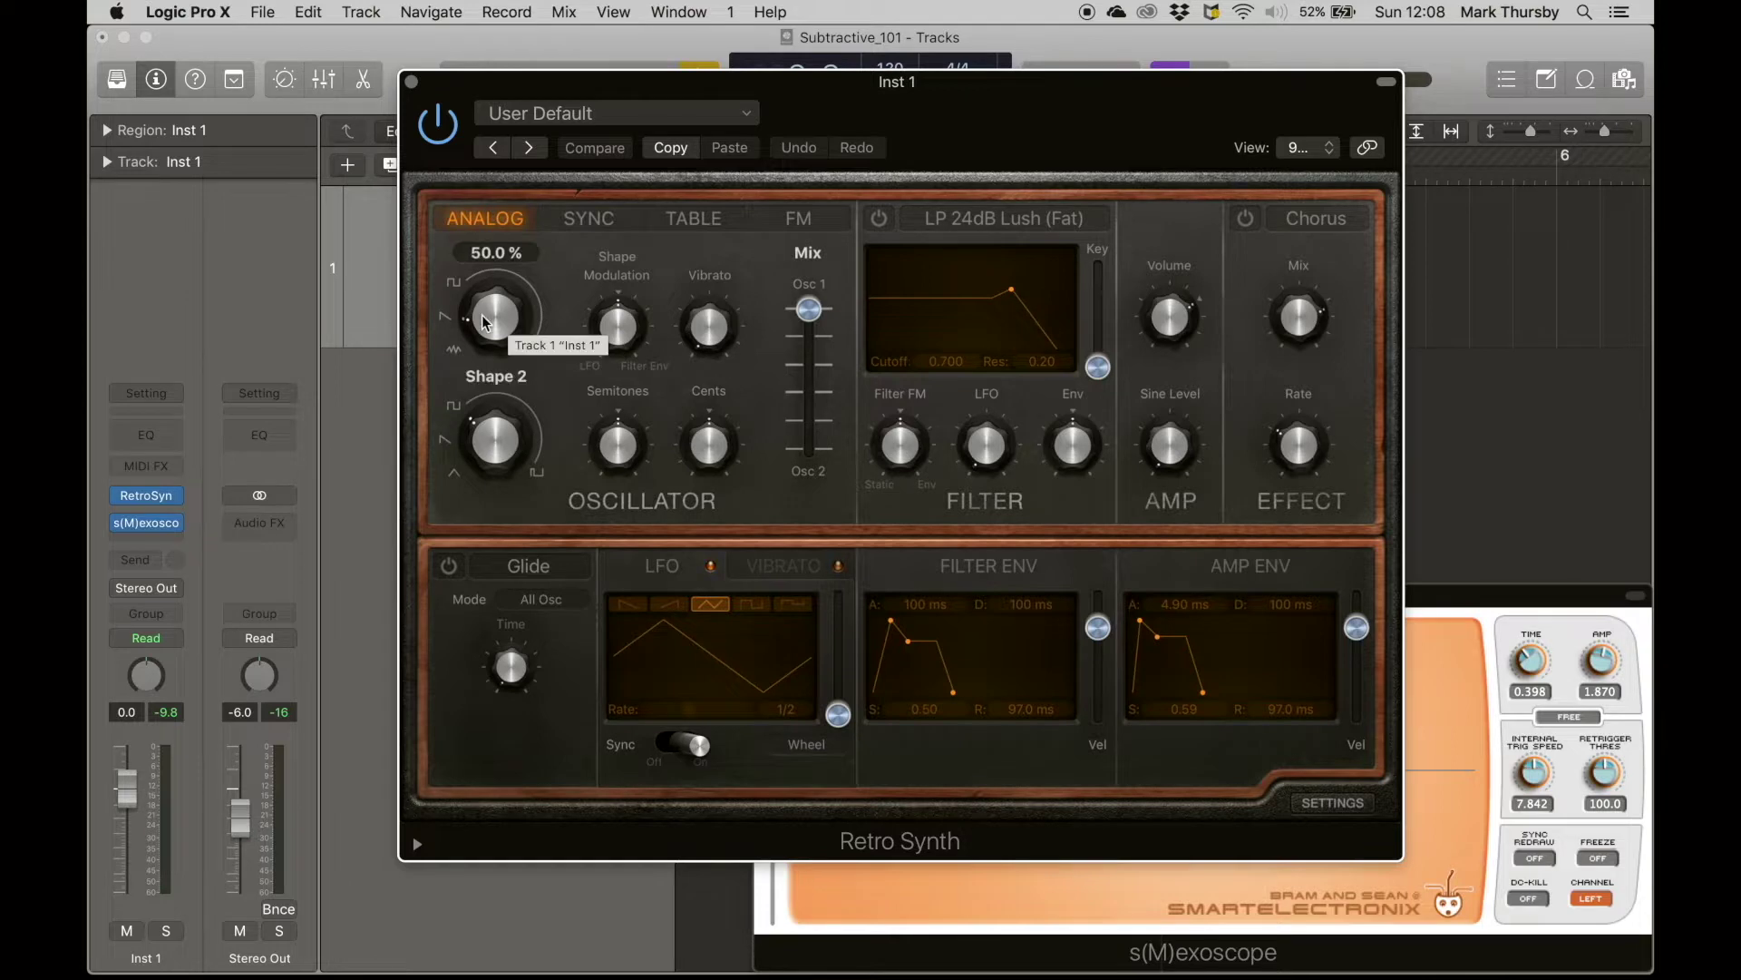
pyautogui.moveTo(813, 315); pyautogui.dragTo(806, 465)
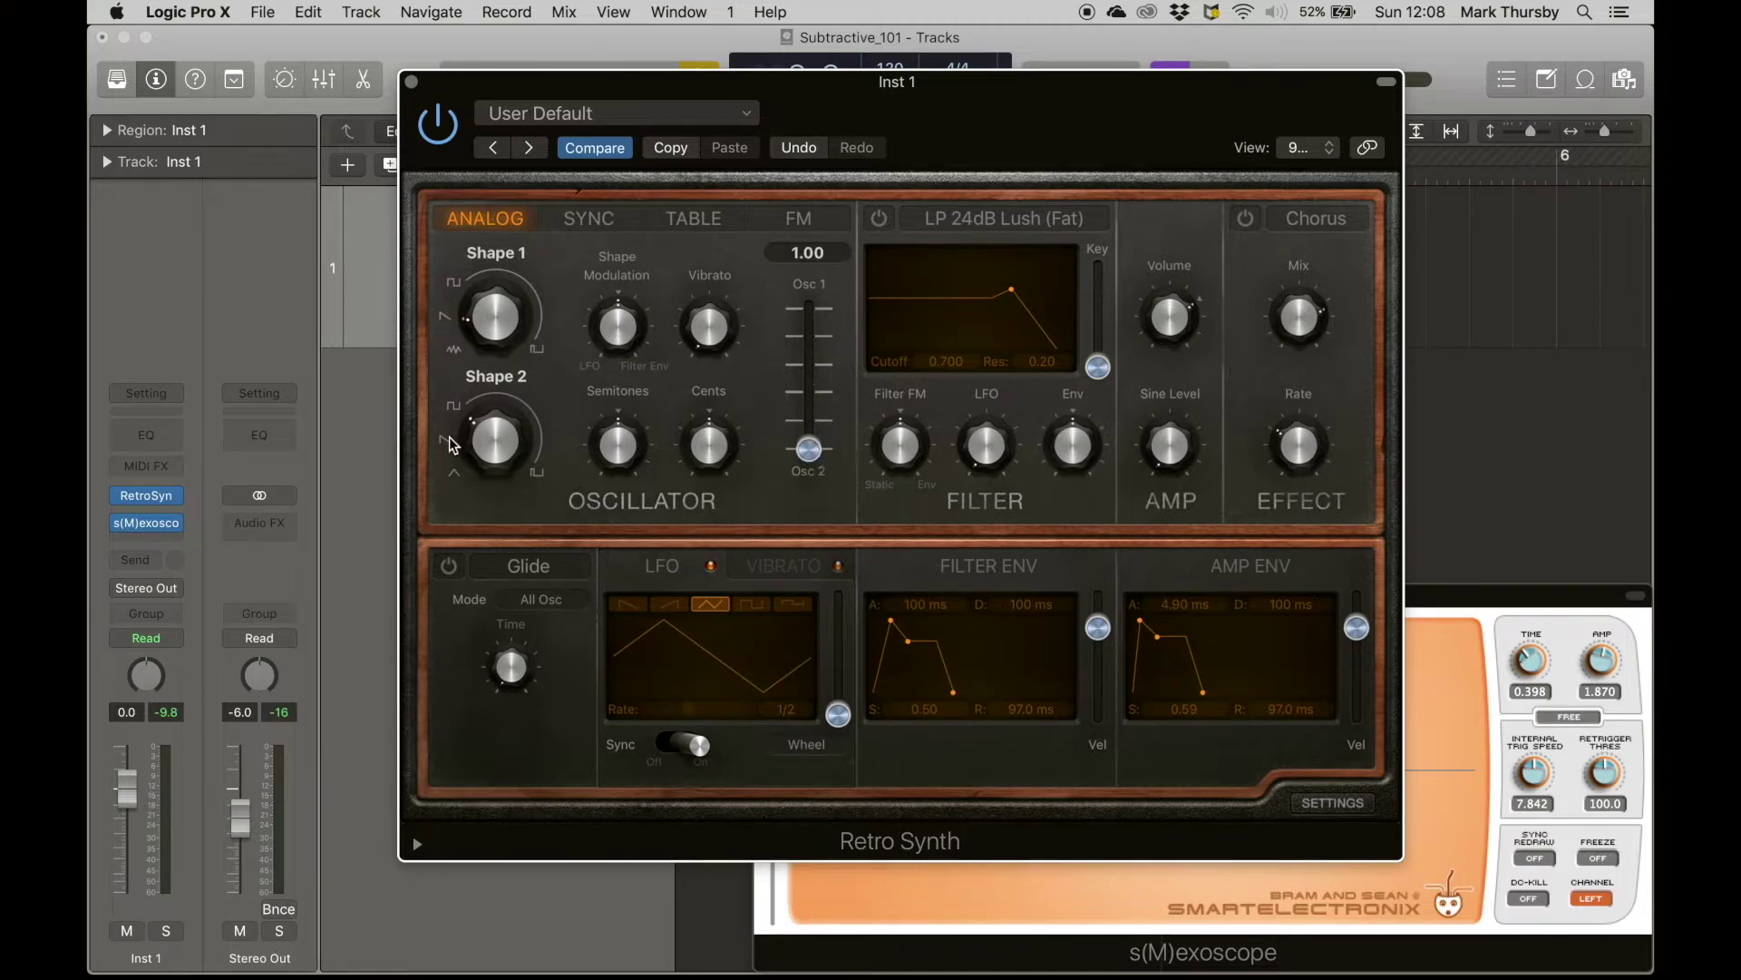
pyautogui.click(505, 433)
pyautogui.moveTo(808, 450); pyautogui.dragTo(807, 290)
pyautogui.moveTo(726, 92); pyautogui.dragTo(510, 55)
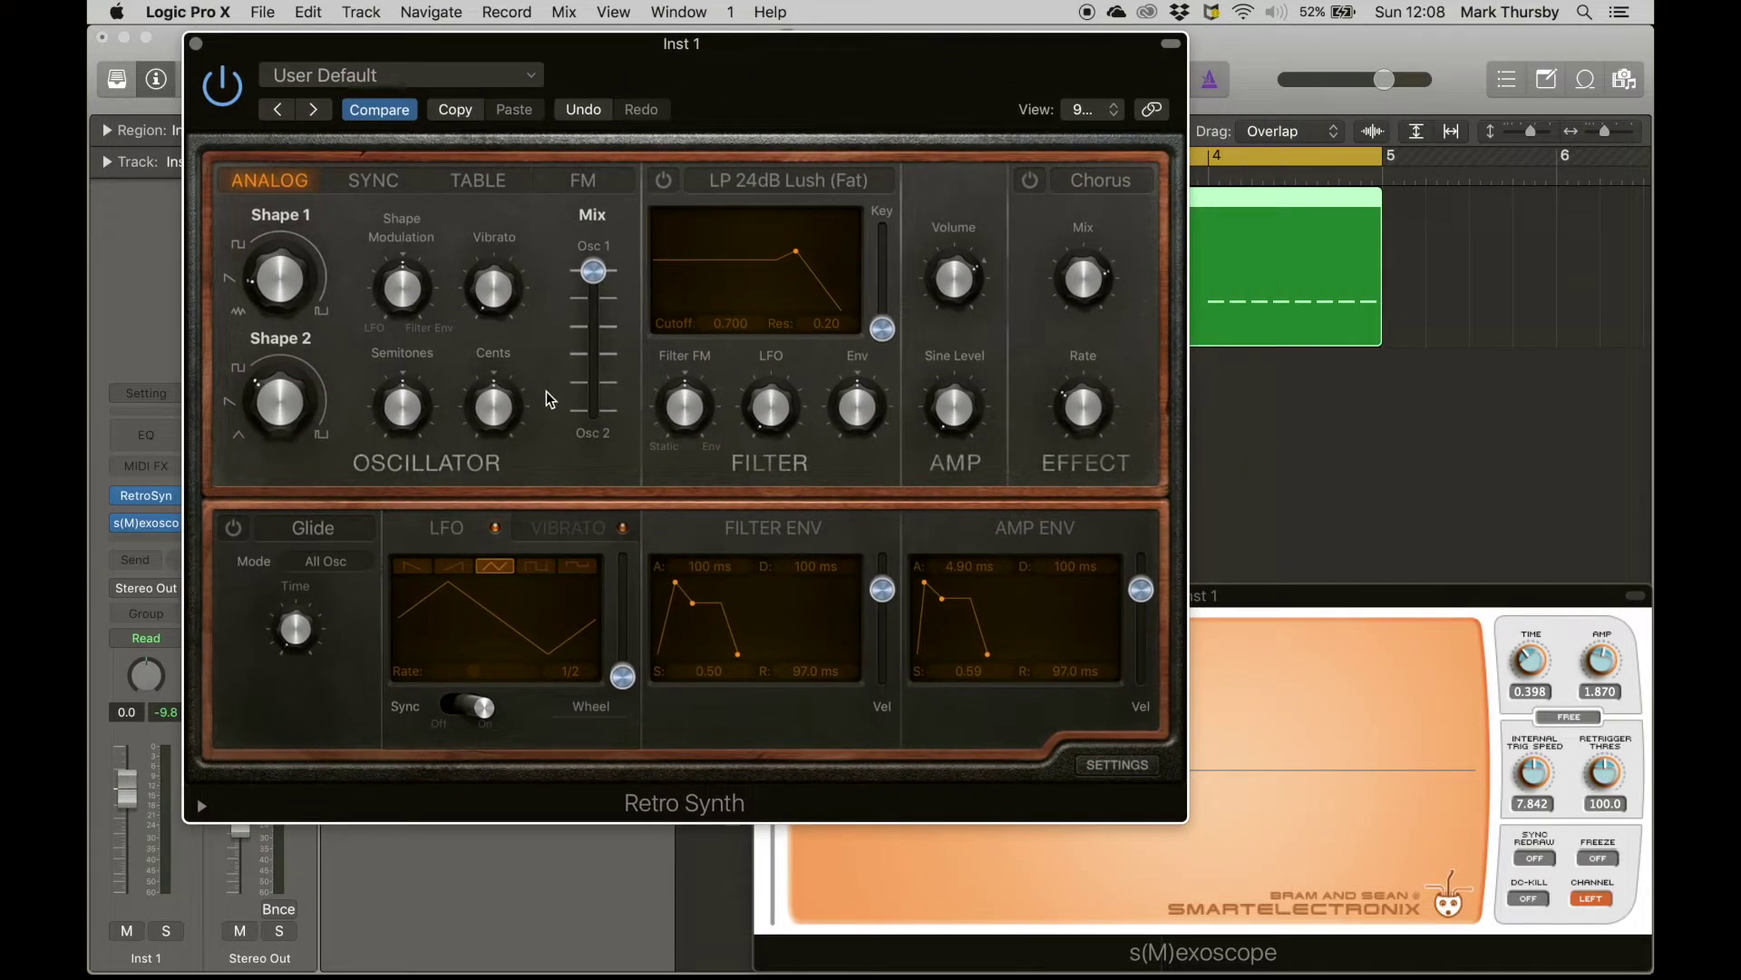
# - Move the Retro Synth window aside during playback to view the looping region, and move the window back
pyautogui.moveTo(290, 331)
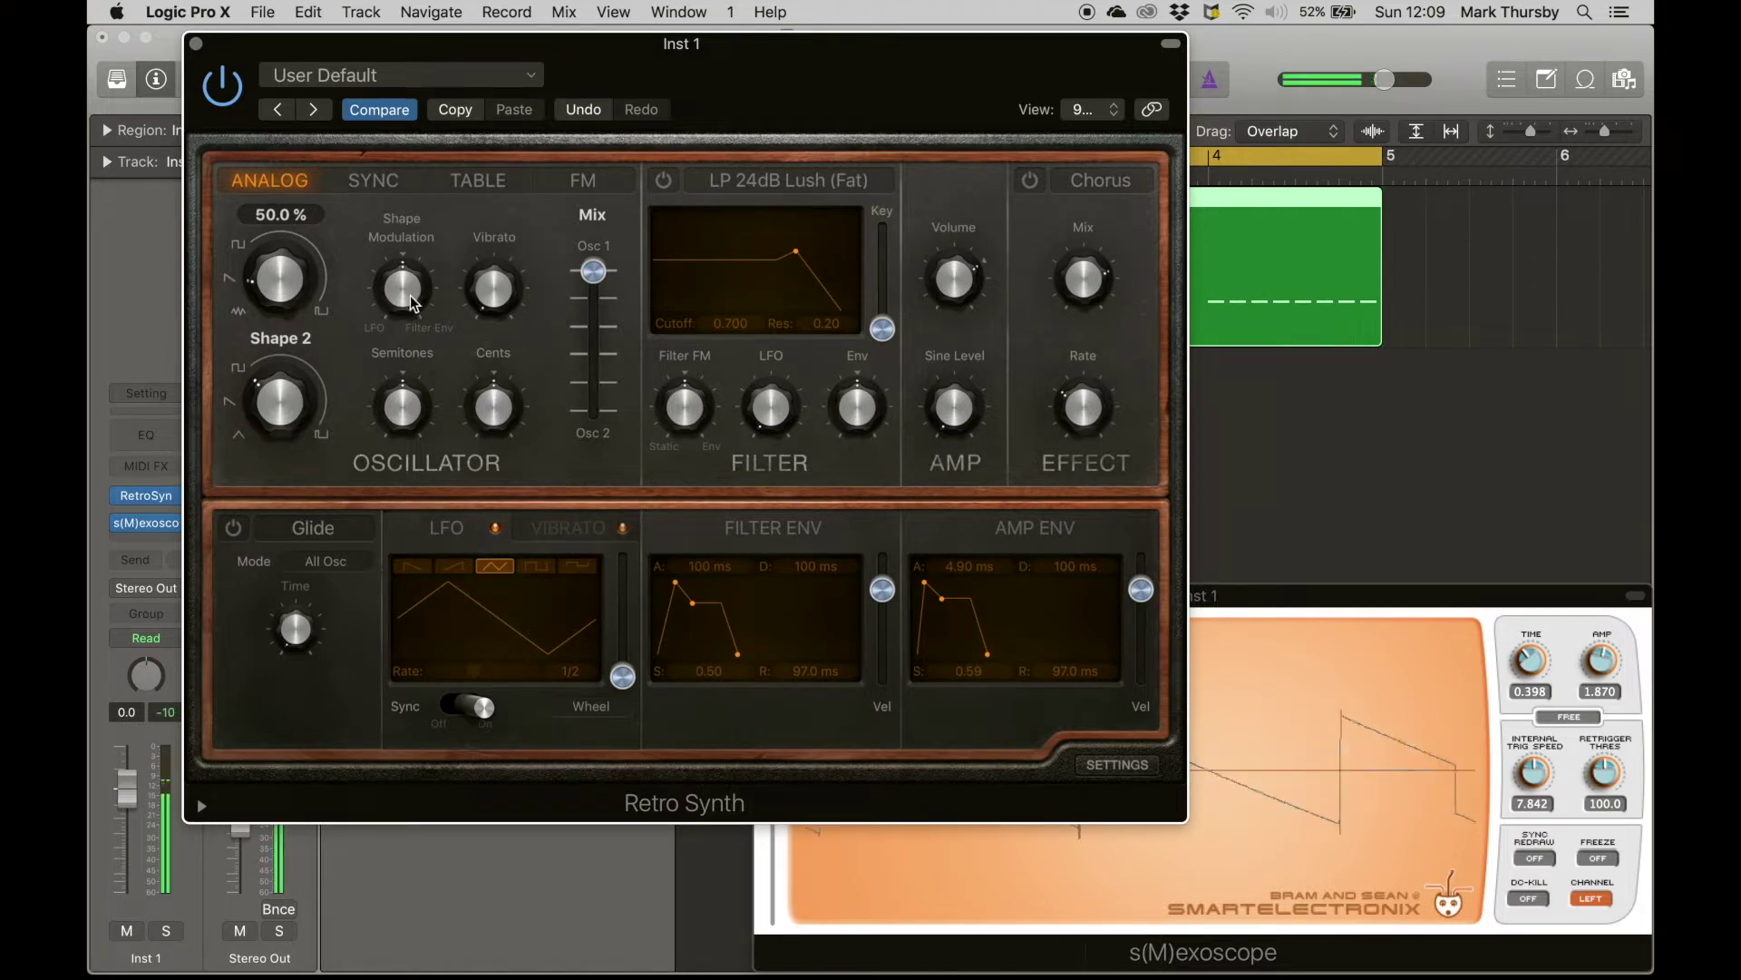
pyautogui.moveTo(841, 53); pyautogui.dragTo(876, 535)
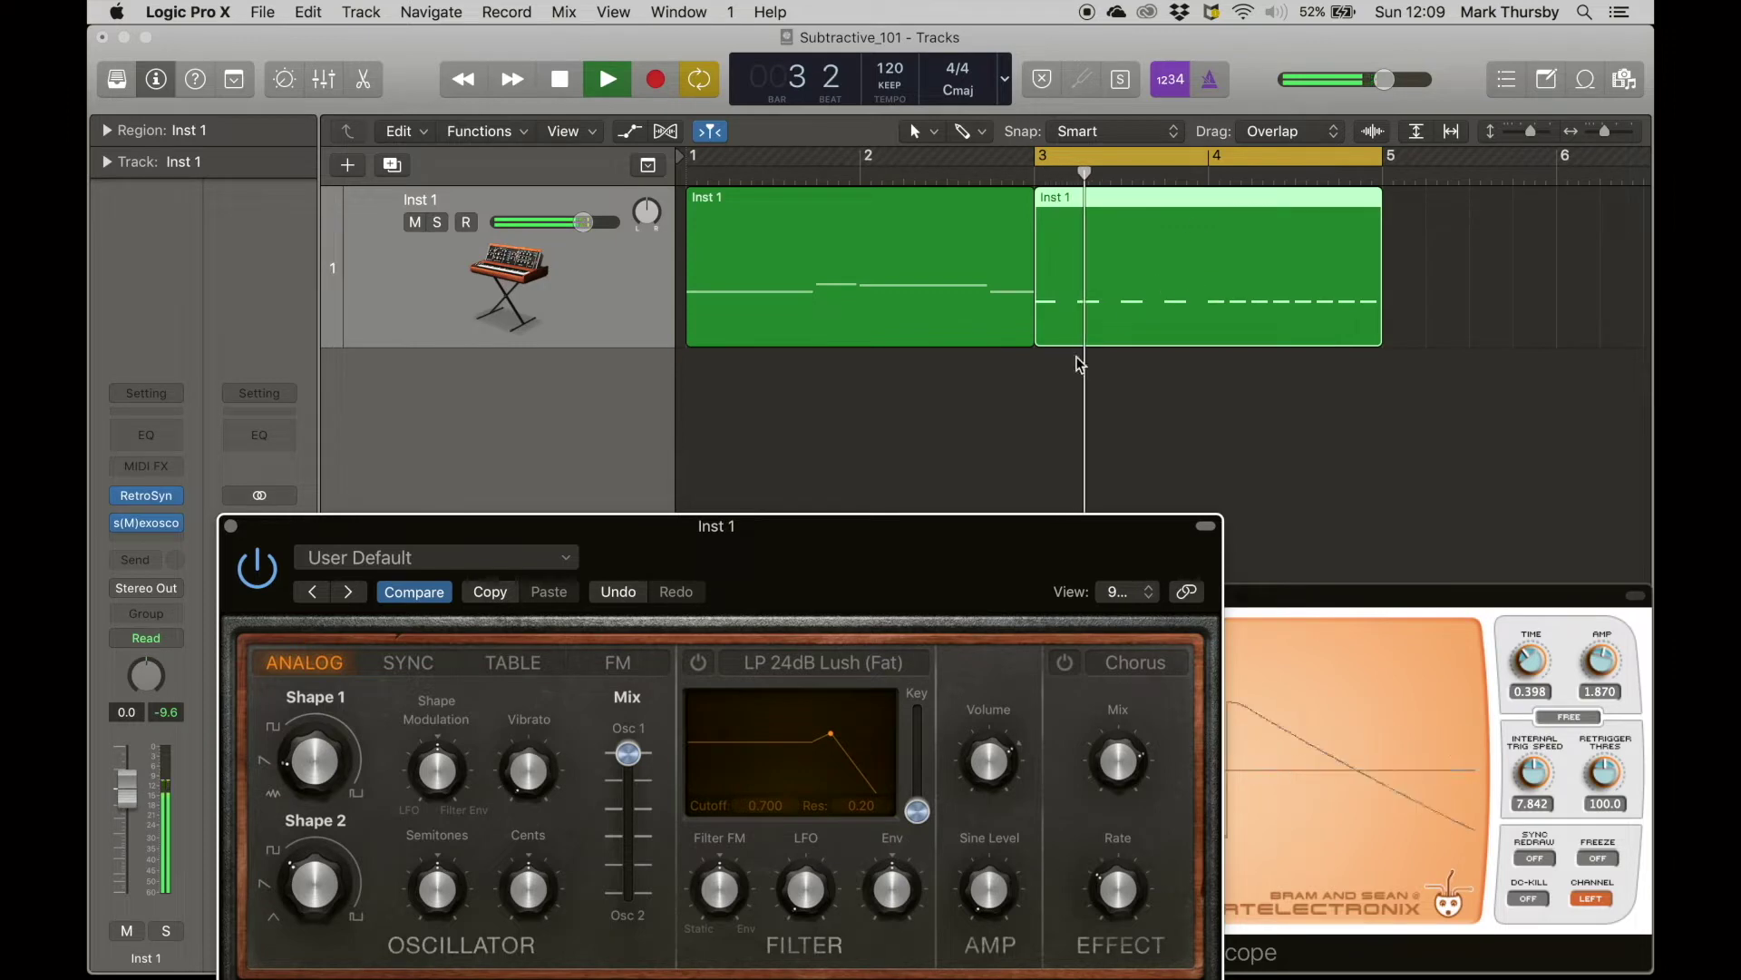
pyautogui.click(823, 528)
pyautogui.moveTo(824, 528); pyautogui.dragTo(813, 83)
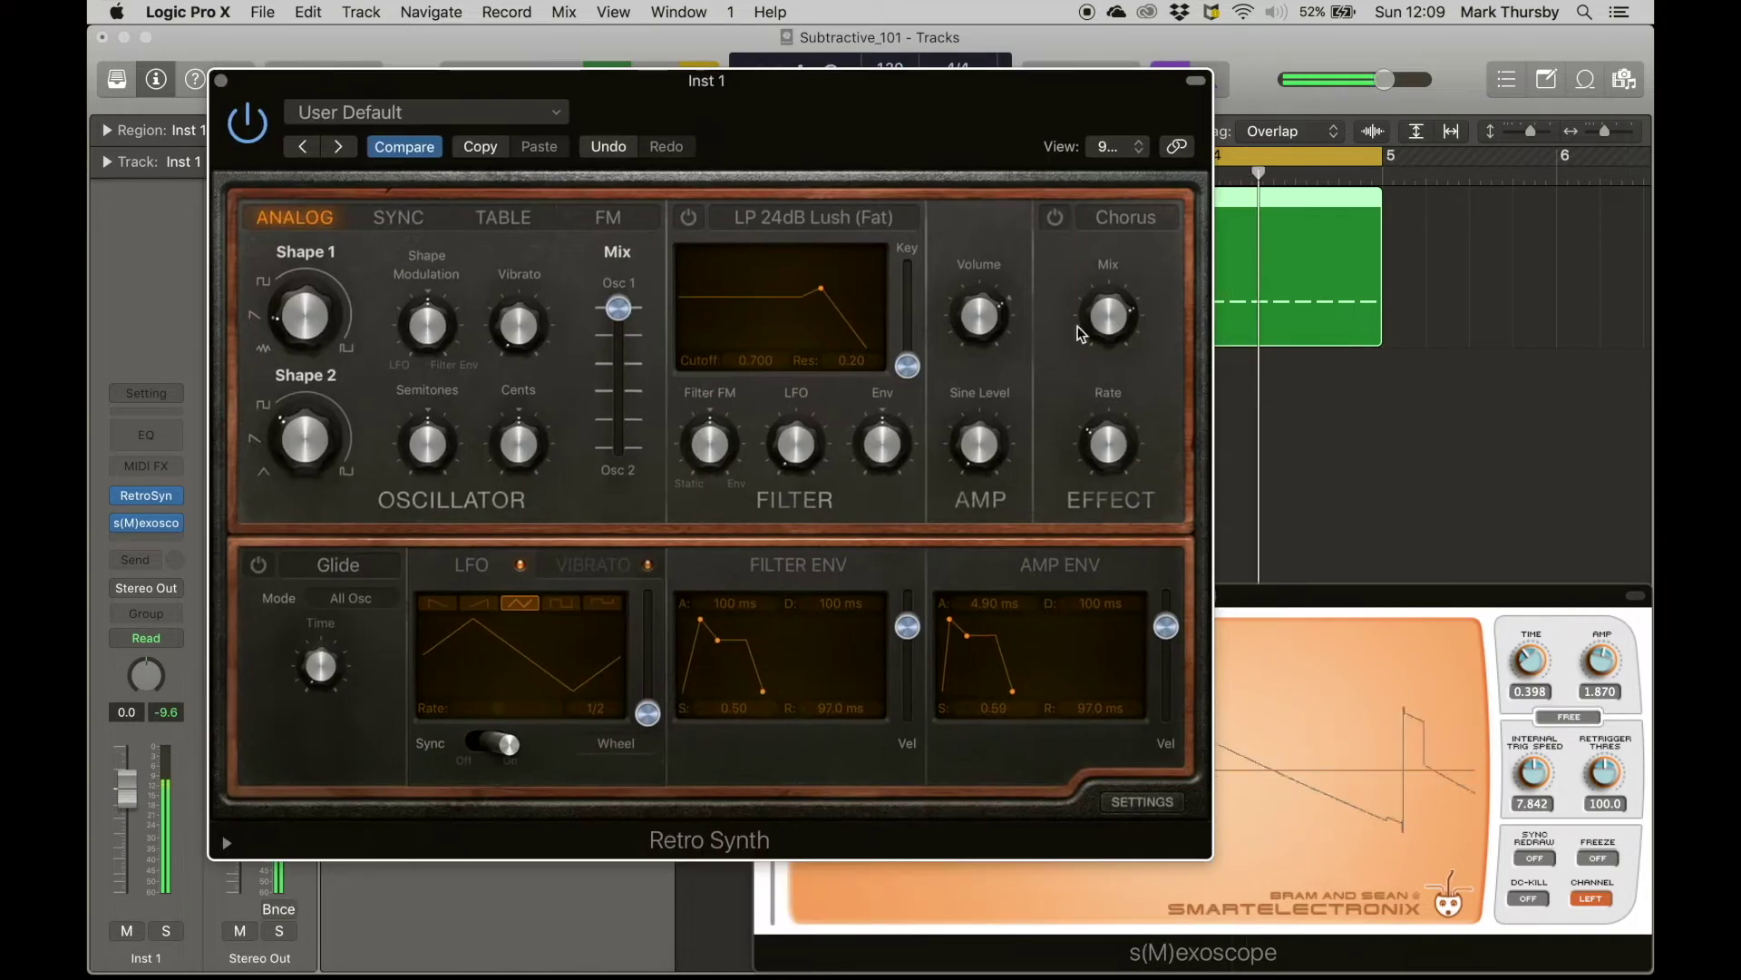
# - Freeze the s(M)exoscope display to examine the oscillator's waveform, and unfreeze it and resume playback
pyautogui.click(1309, 603)
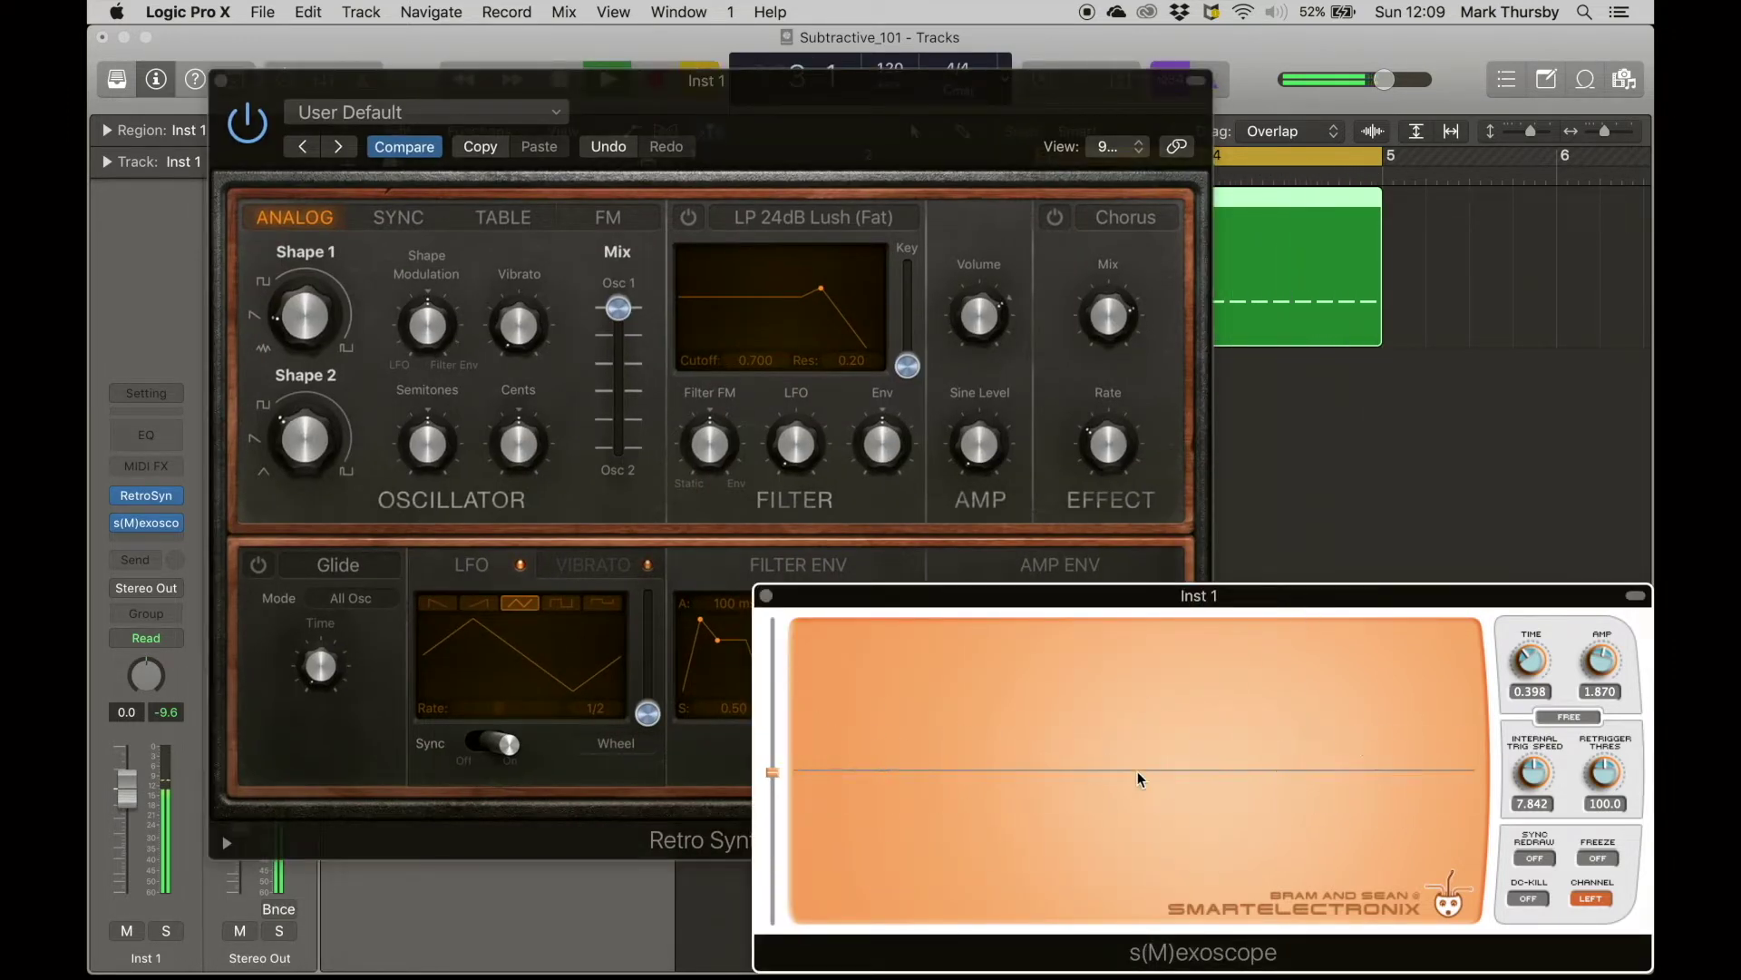
pyautogui.click(1600, 858)
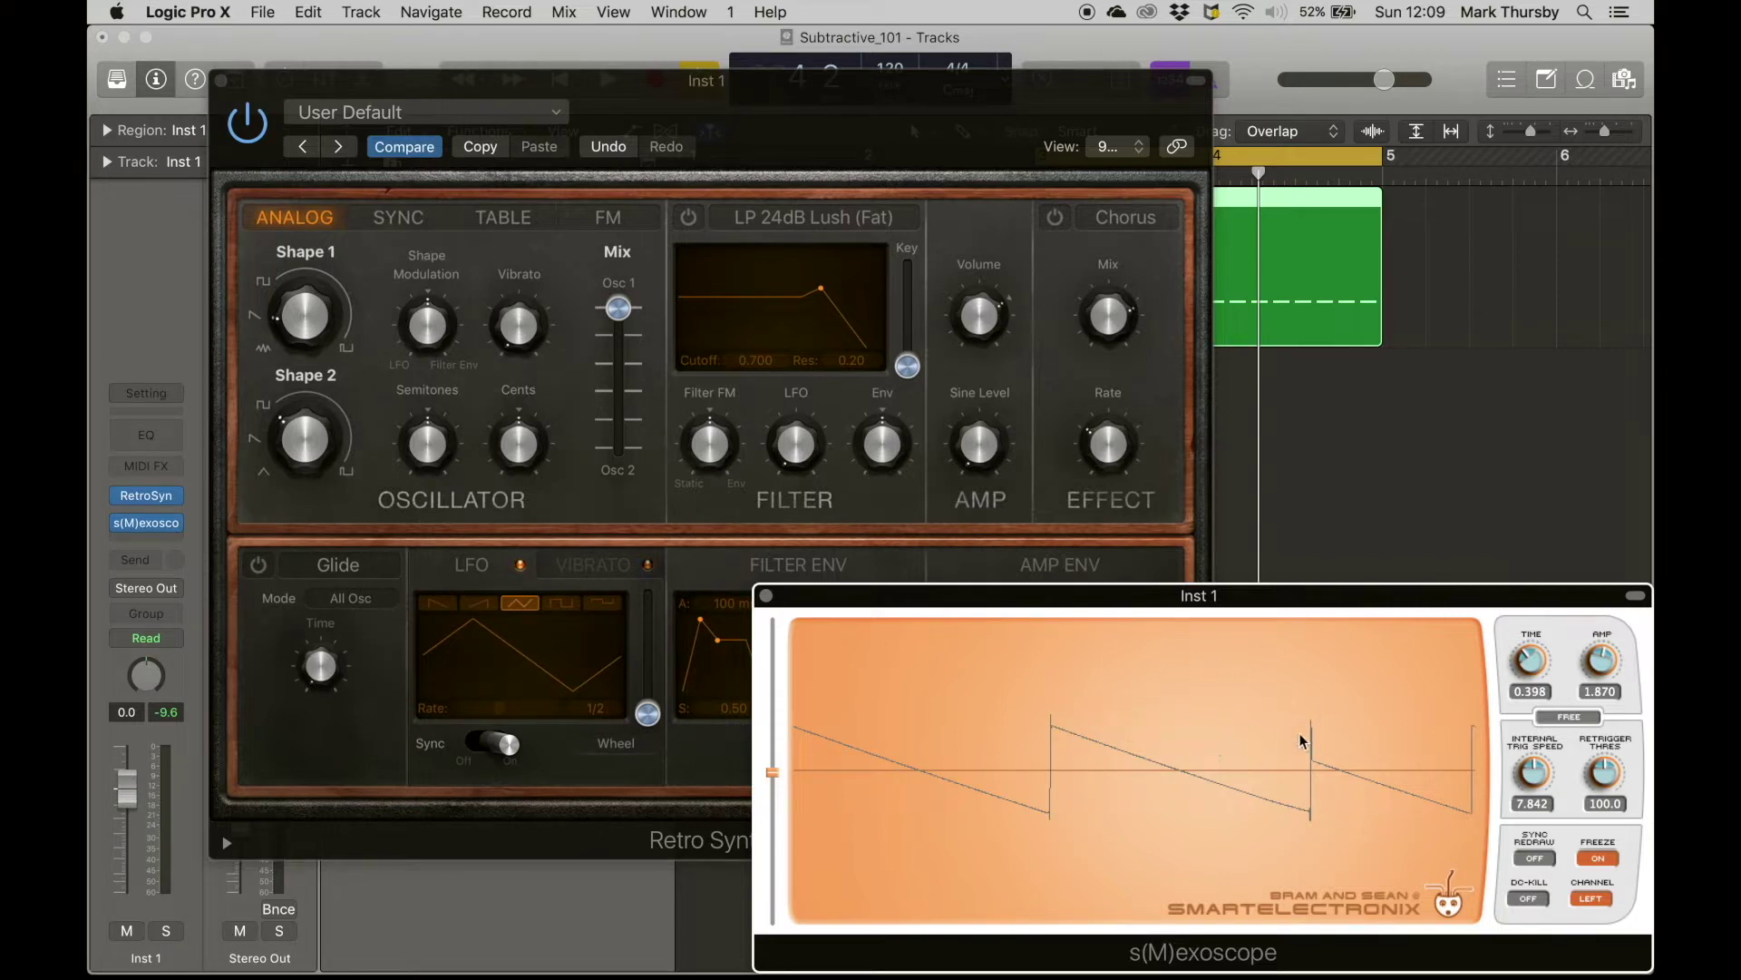
pyautogui.click(1600, 858)
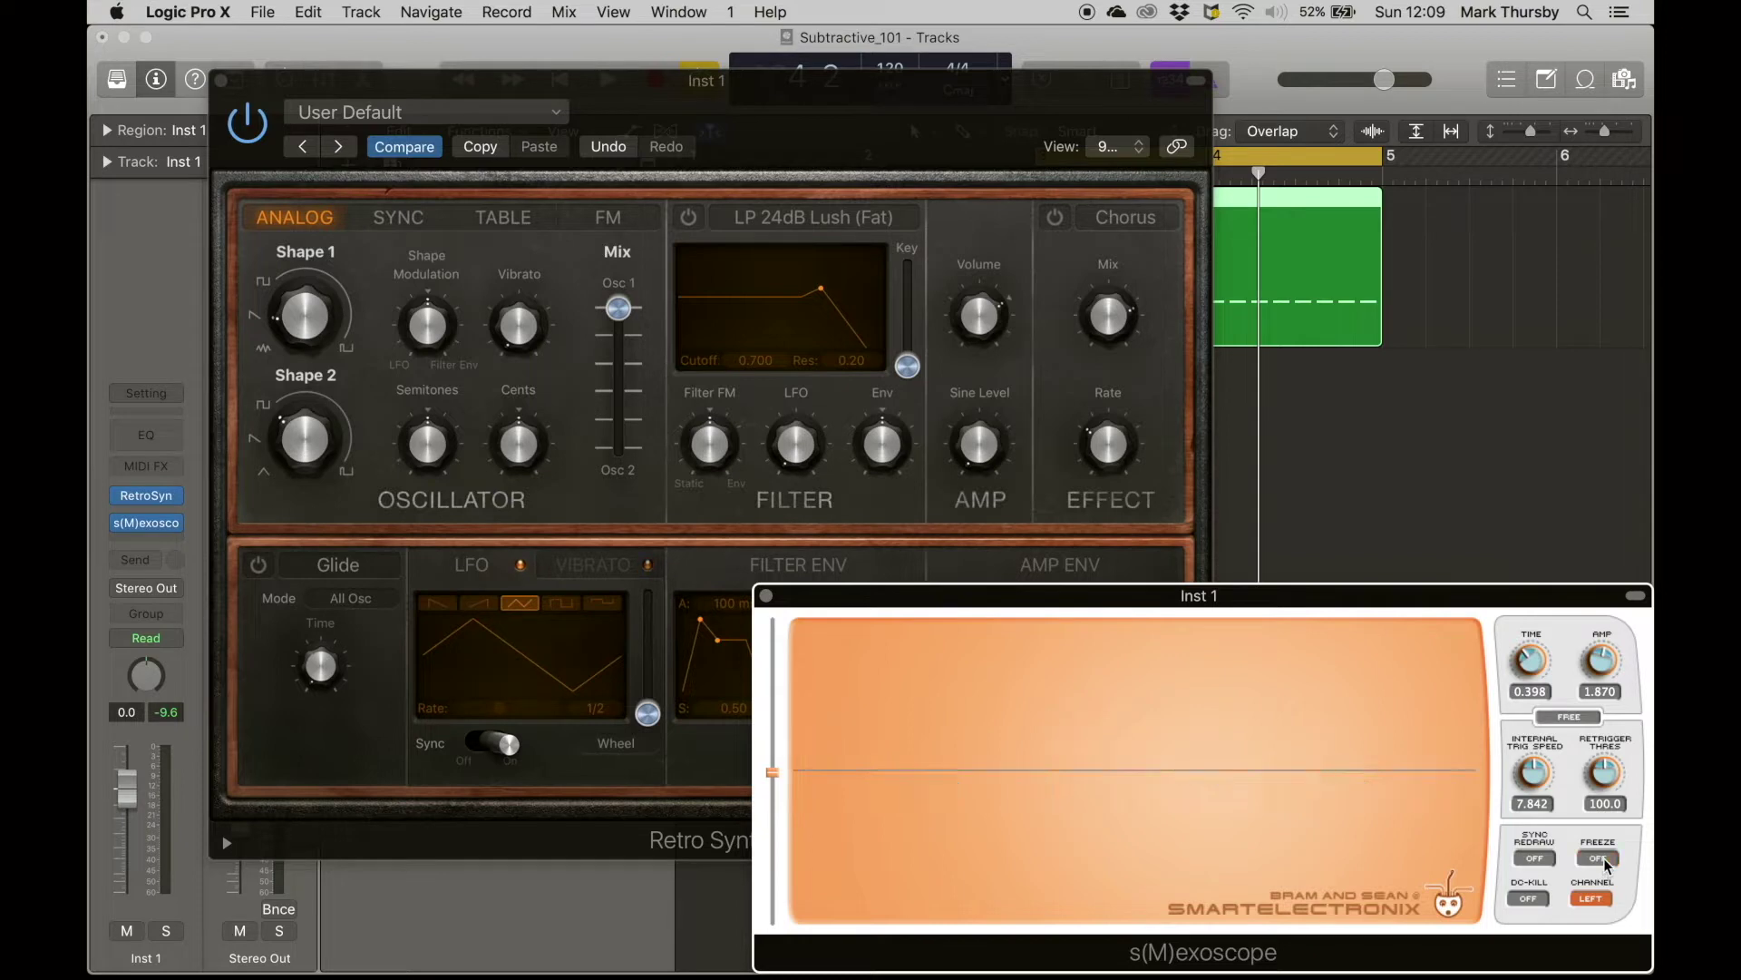
pyautogui.press('space')
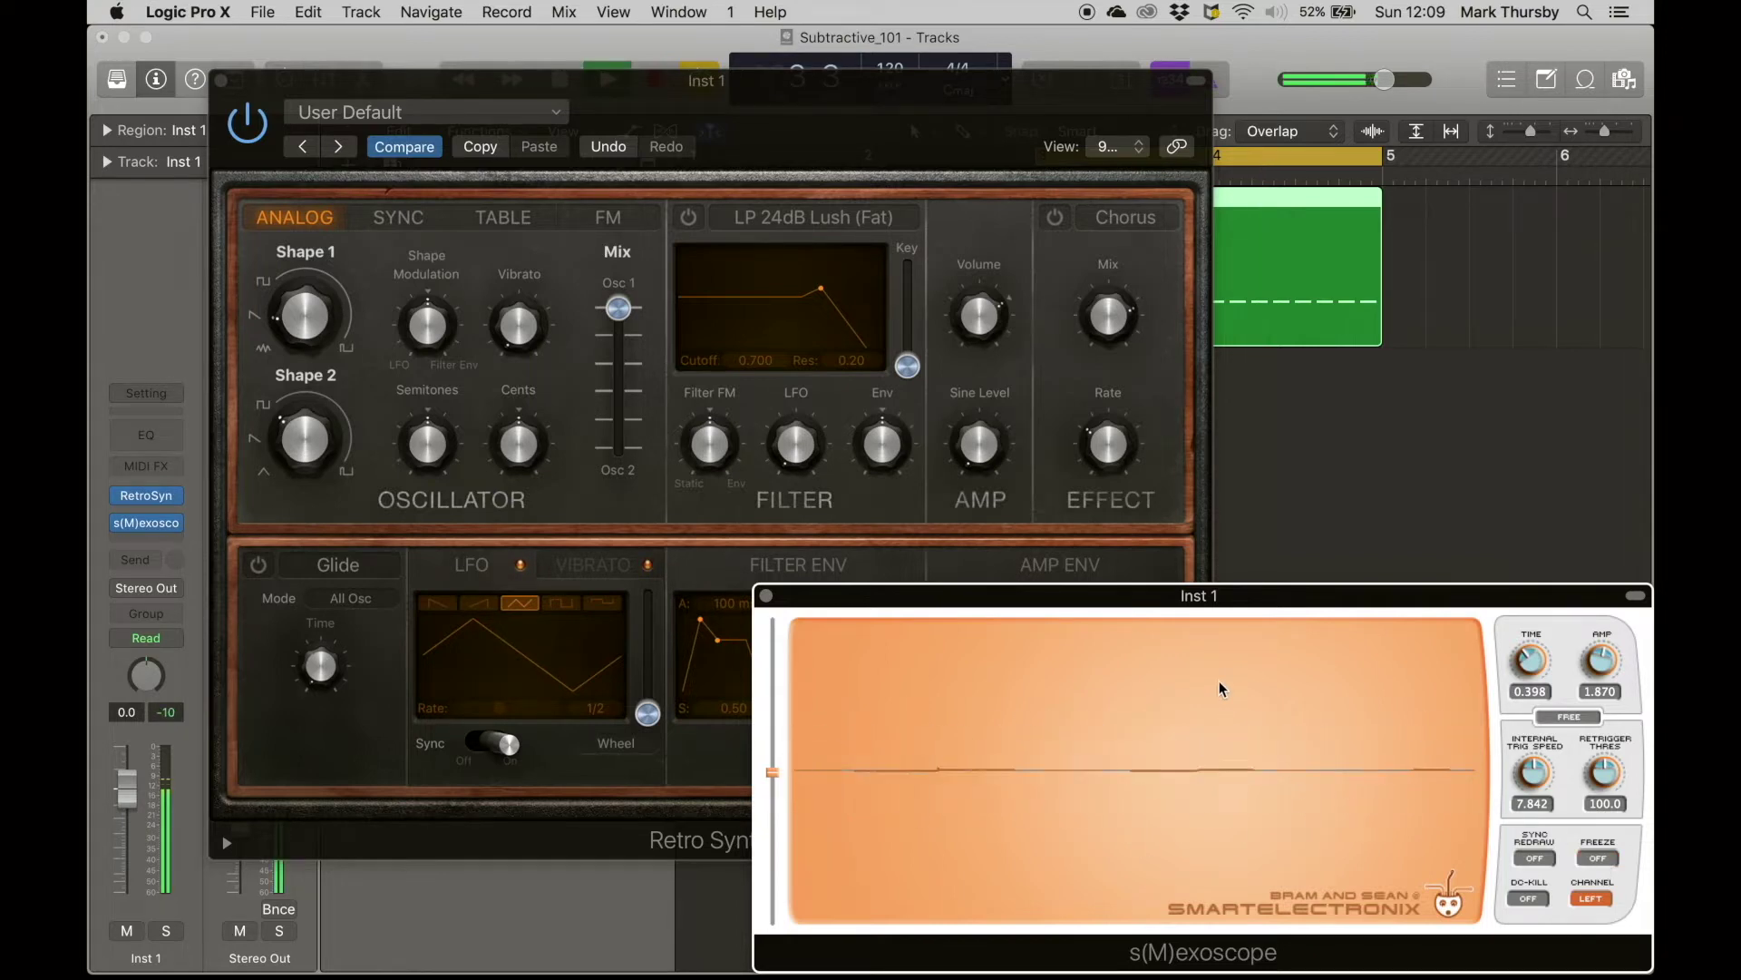
# - Turn the Shape 1 oscillator to the square wave, and examine it by freezing and unfreezing the s(M)exoscope display
pyautogui.click(310, 247)
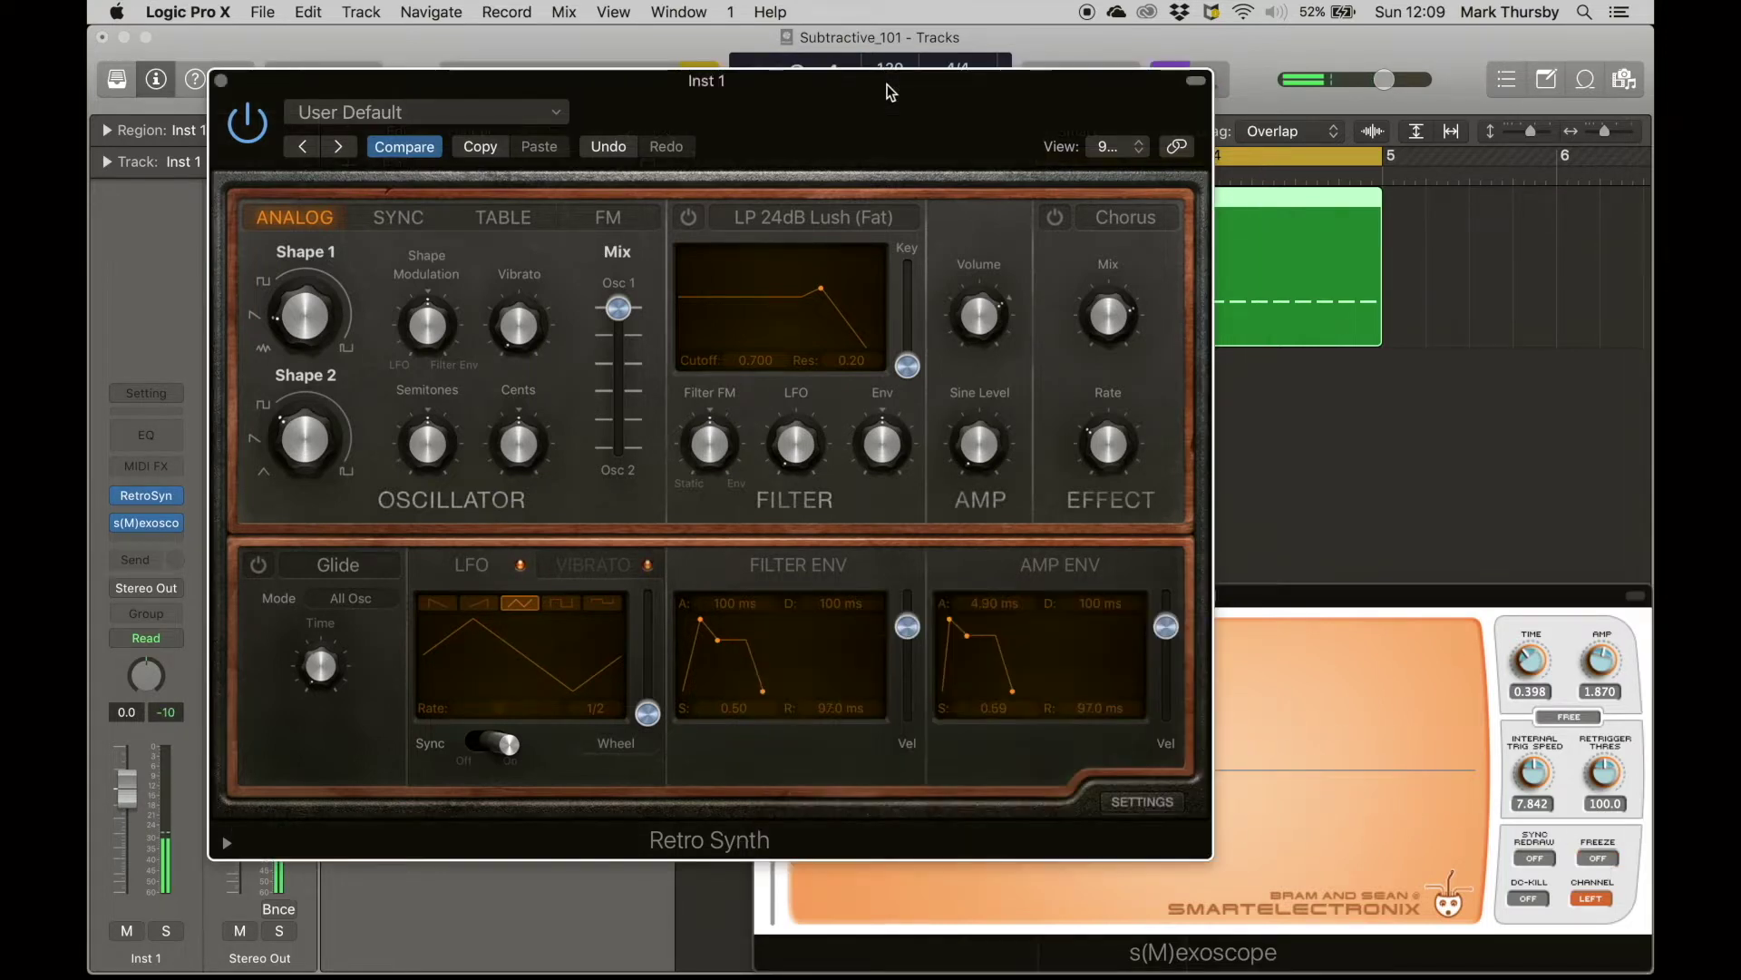
pyautogui.moveTo(310, 246); pyautogui.dragTo(253, 290)
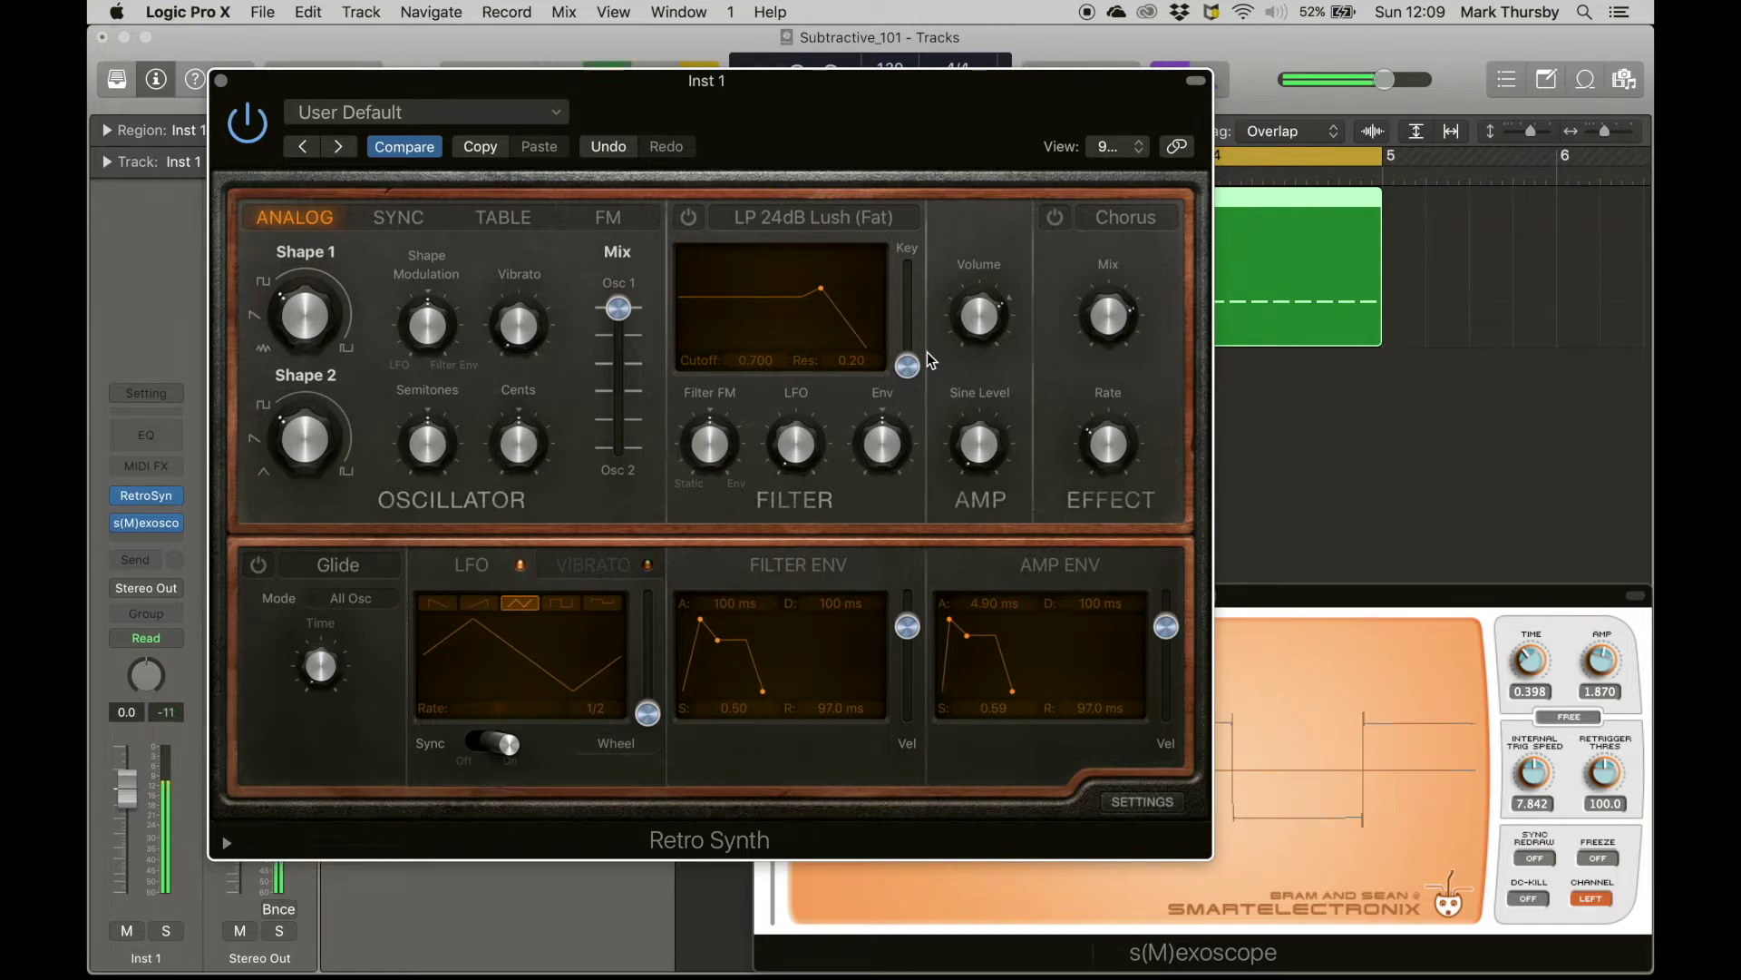
pyautogui.click(1395, 604)
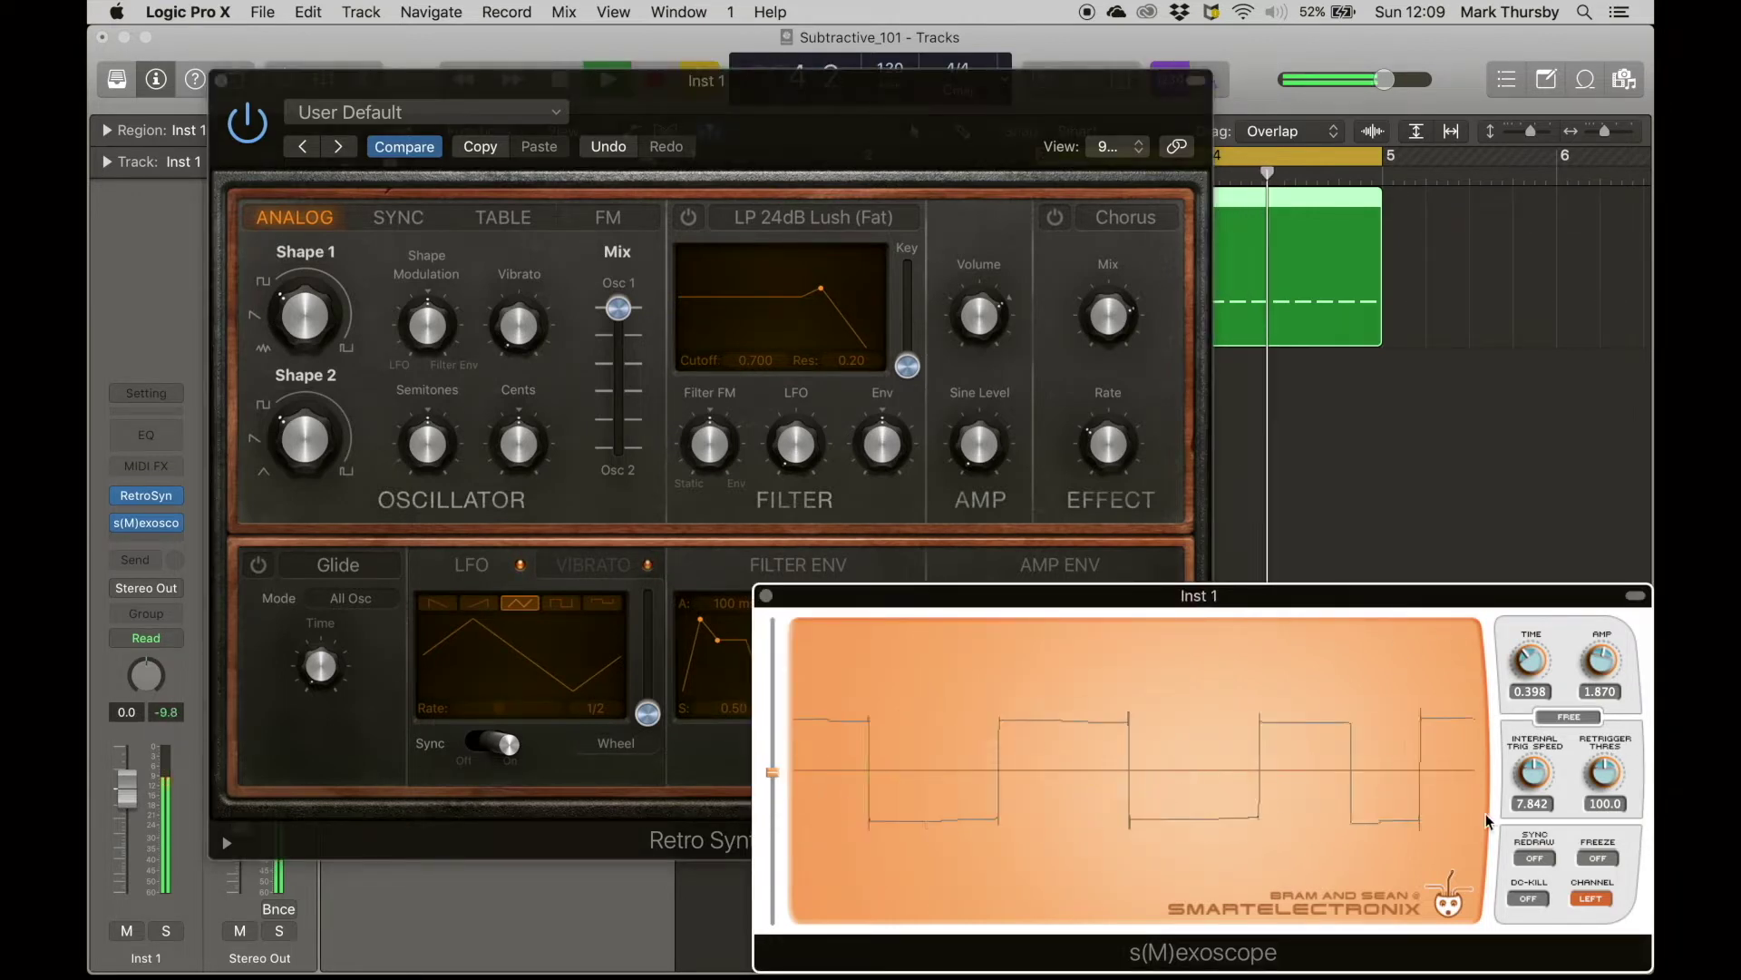
pyautogui.click(1600, 858)
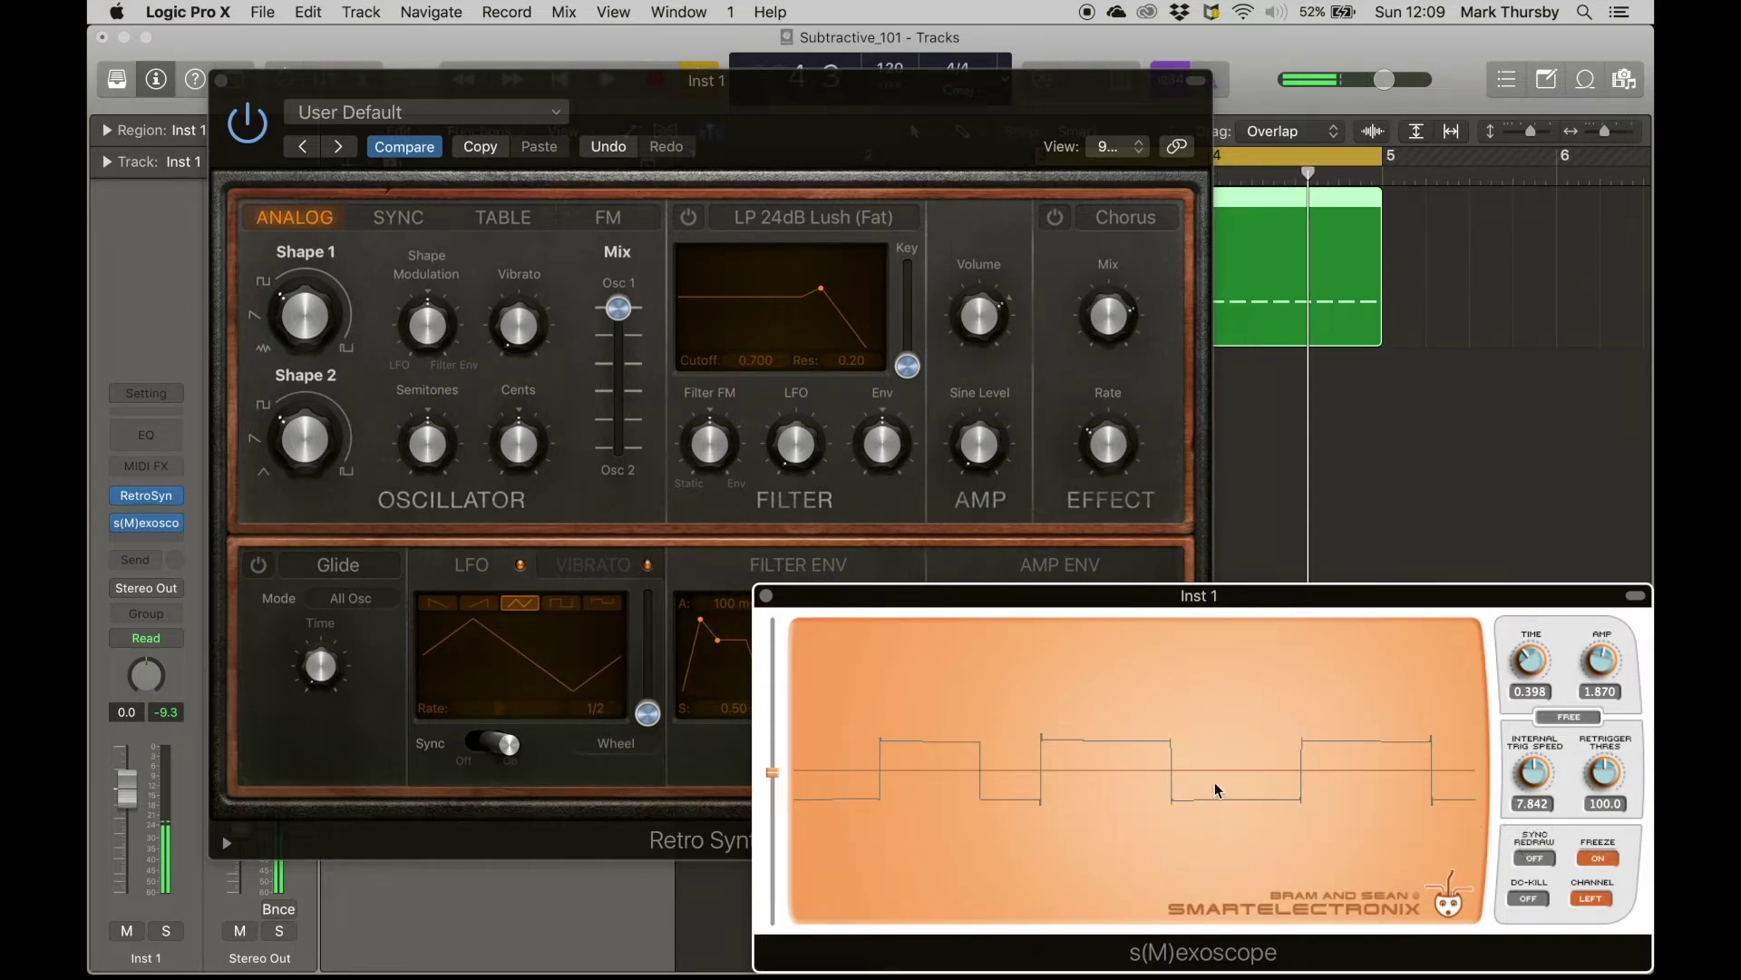
pyautogui.click(1599, 858)
# - Resume playback with the Retro Synth's Shape 1 oscillator turned to the noise waveform
pyautogui.click(359, 85)
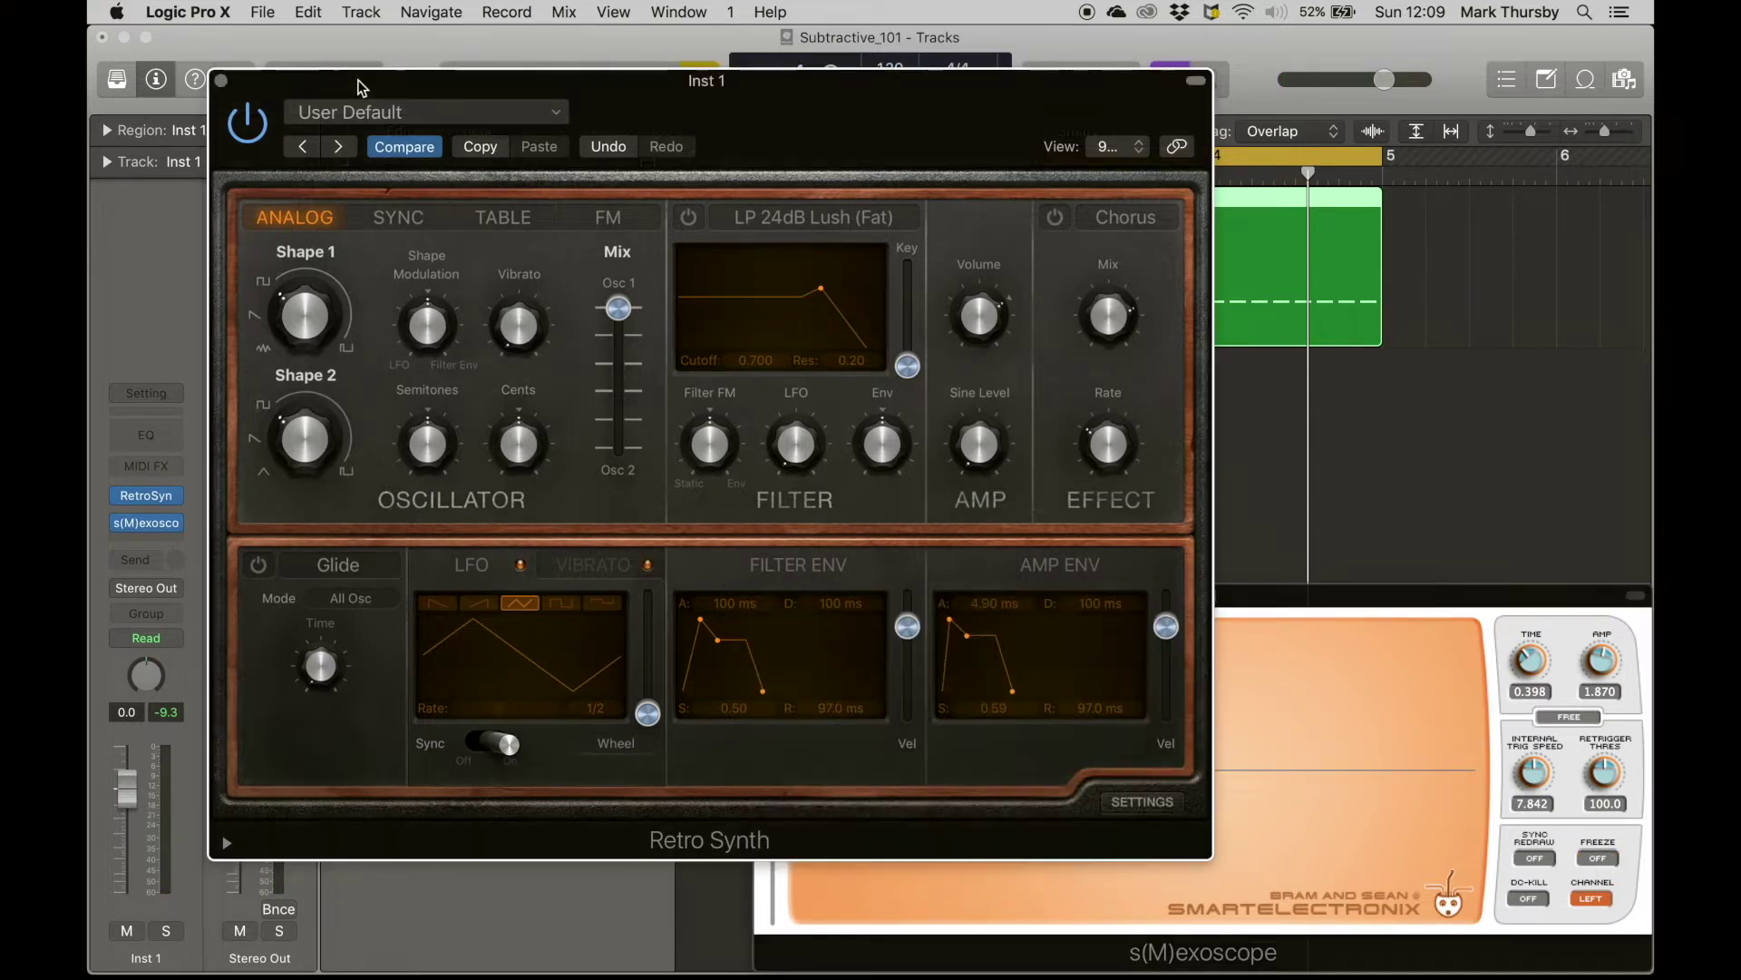
pyautogui.press('space')
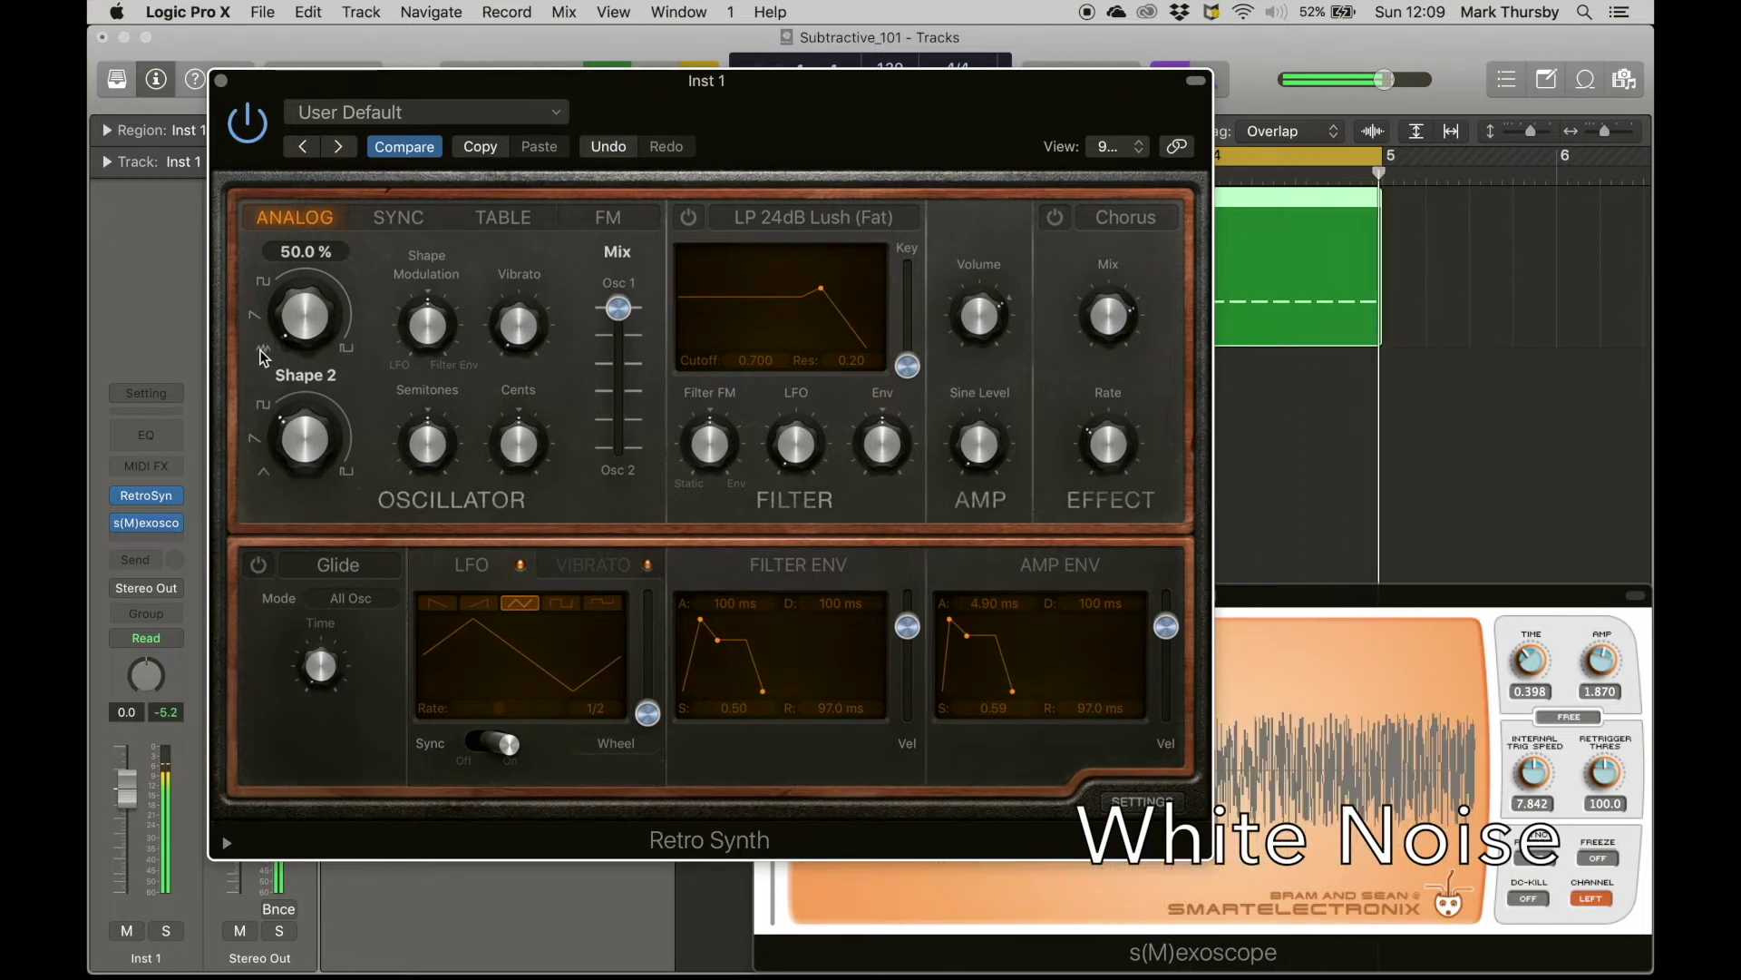
# - Stop playback, and turn the Shape 1 oscillator to the square wave and on to a position midway towards the narrow pulse
pyautogui.press('space')
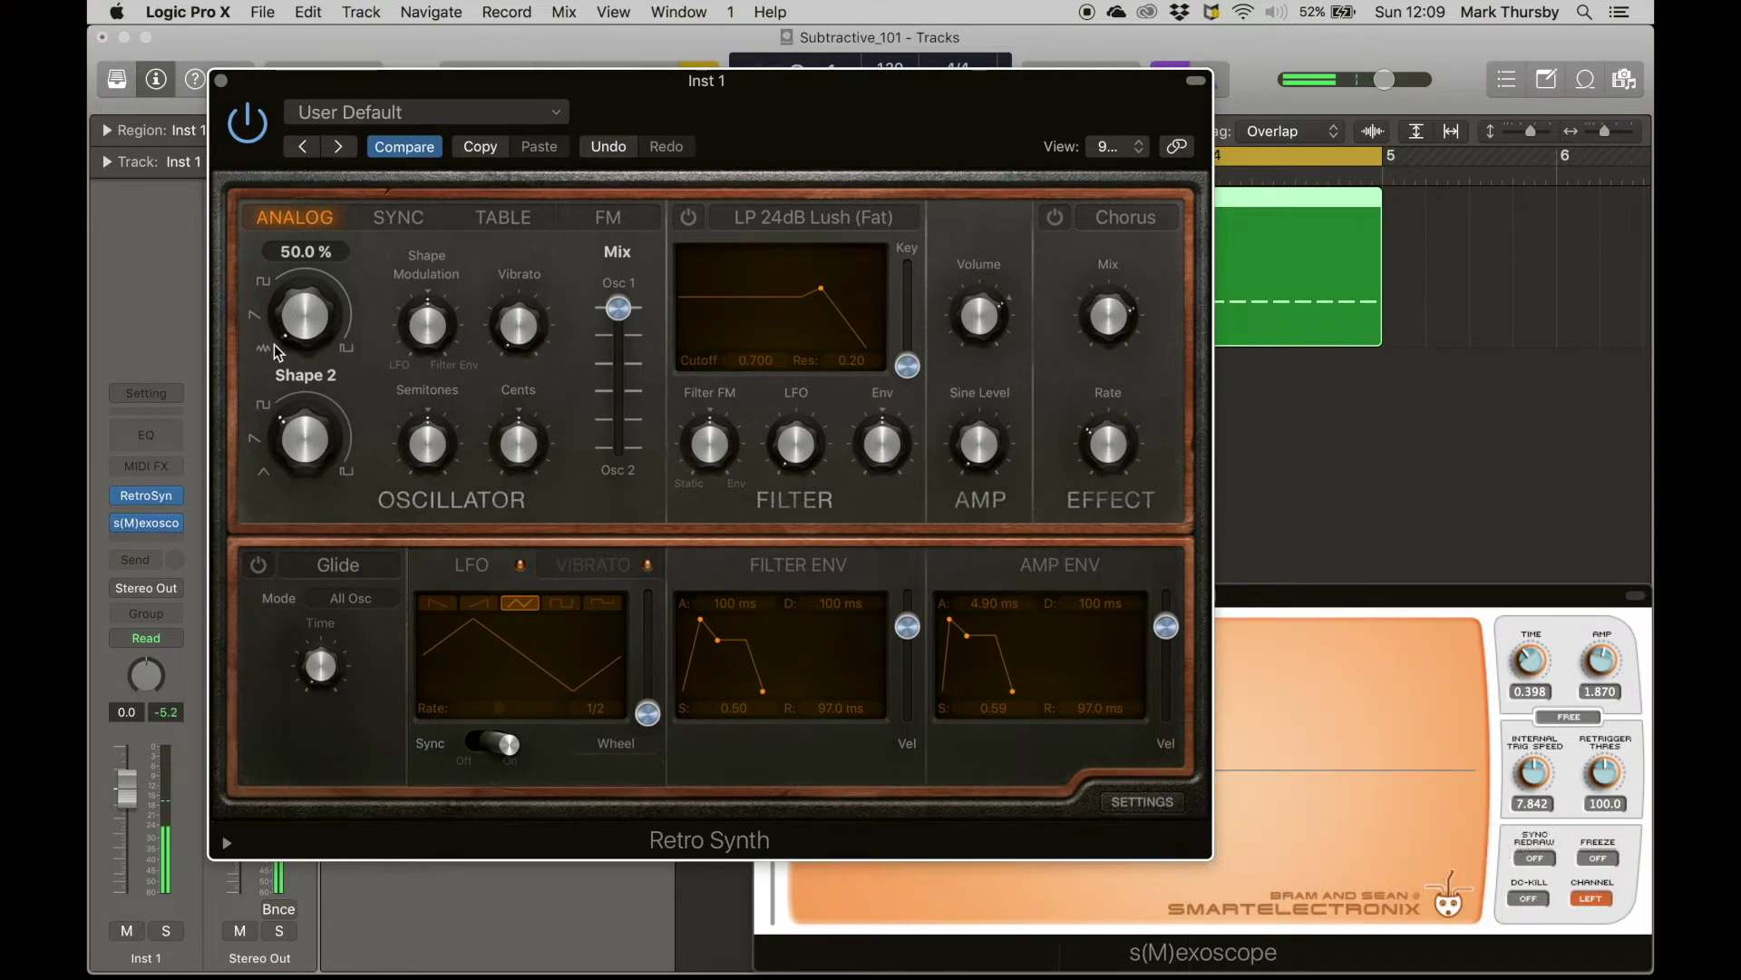
pyautogui.moveTo(311, 328); pyautogui.dragTo(303, 286)
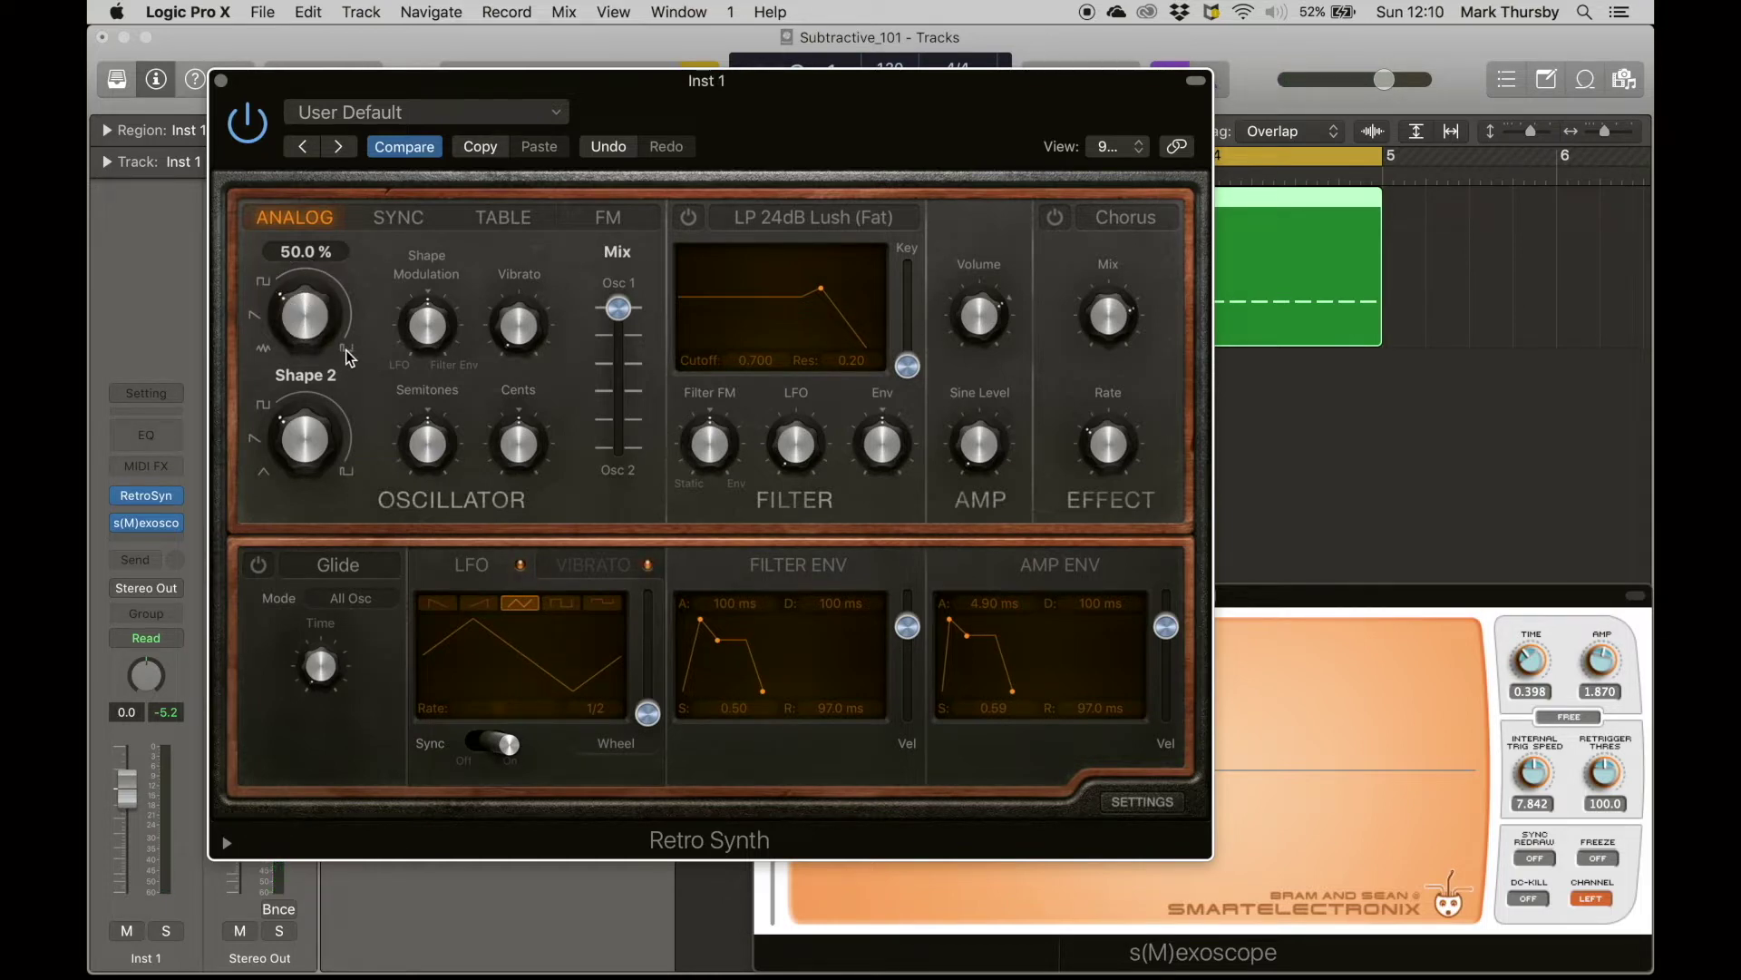
pyautogui.moveTo(305, 329); pyautogui.dragTo(315, 254)
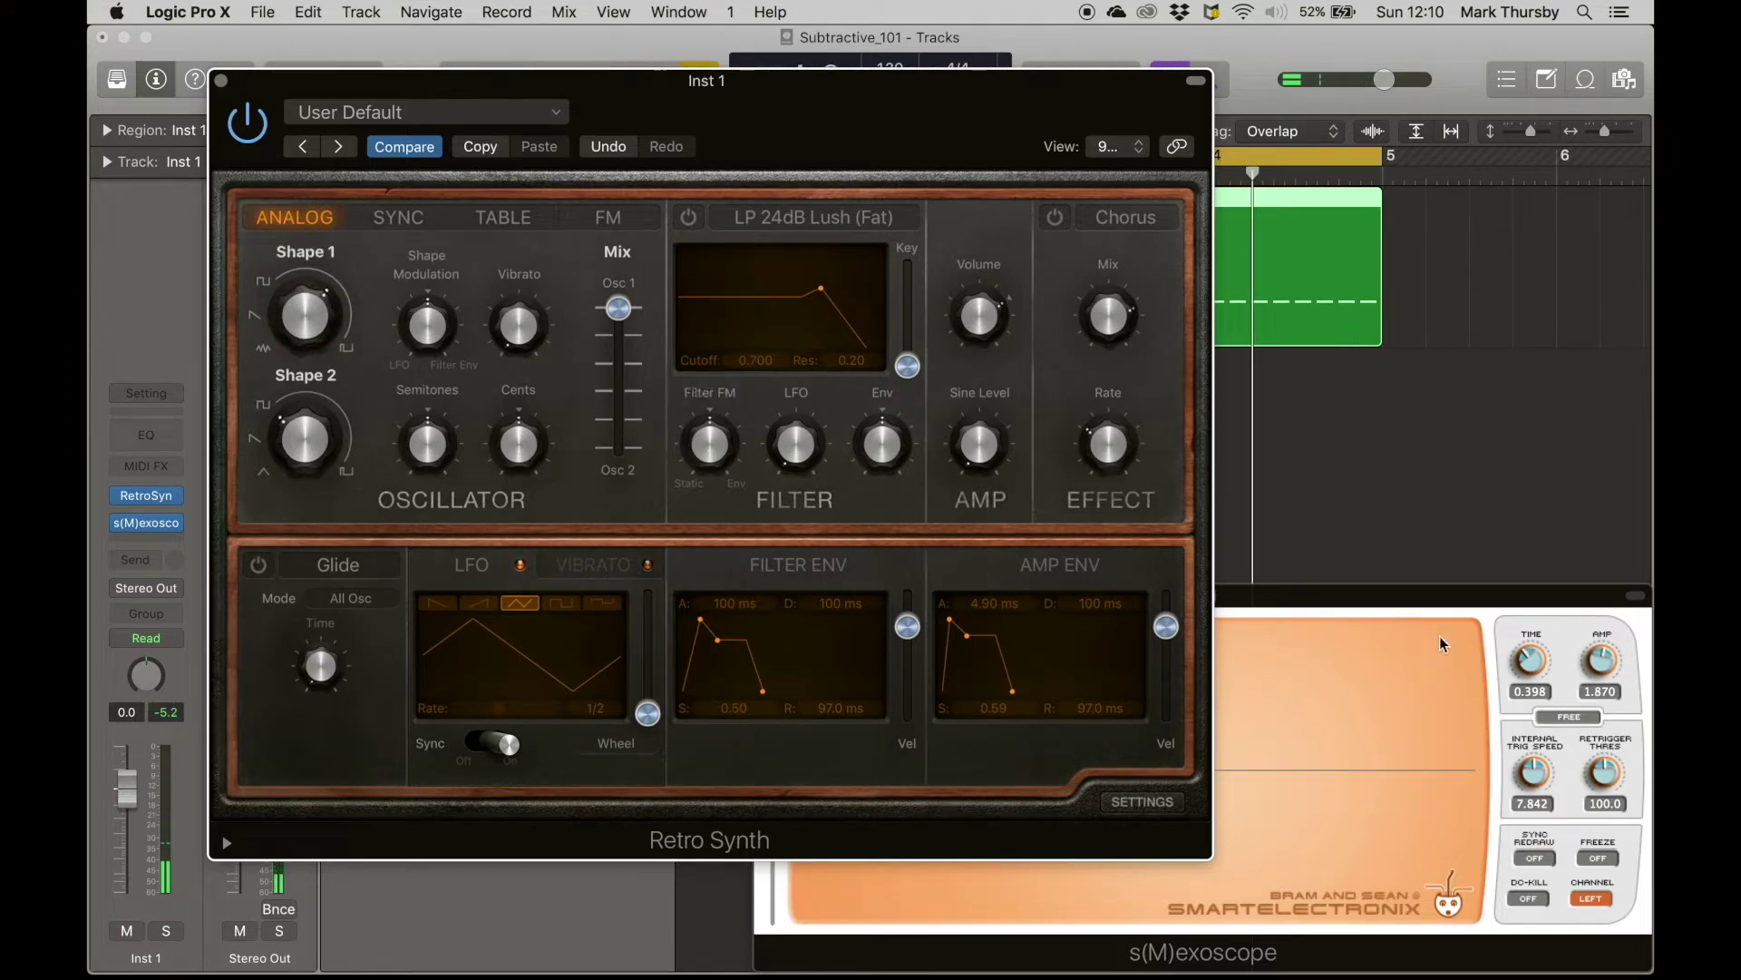
# - Bring the s(M)exoscope window forward, clear the region selection, and move the Retro Synth window up so its envelopes show fully
pyautogui.click(1390, 598)
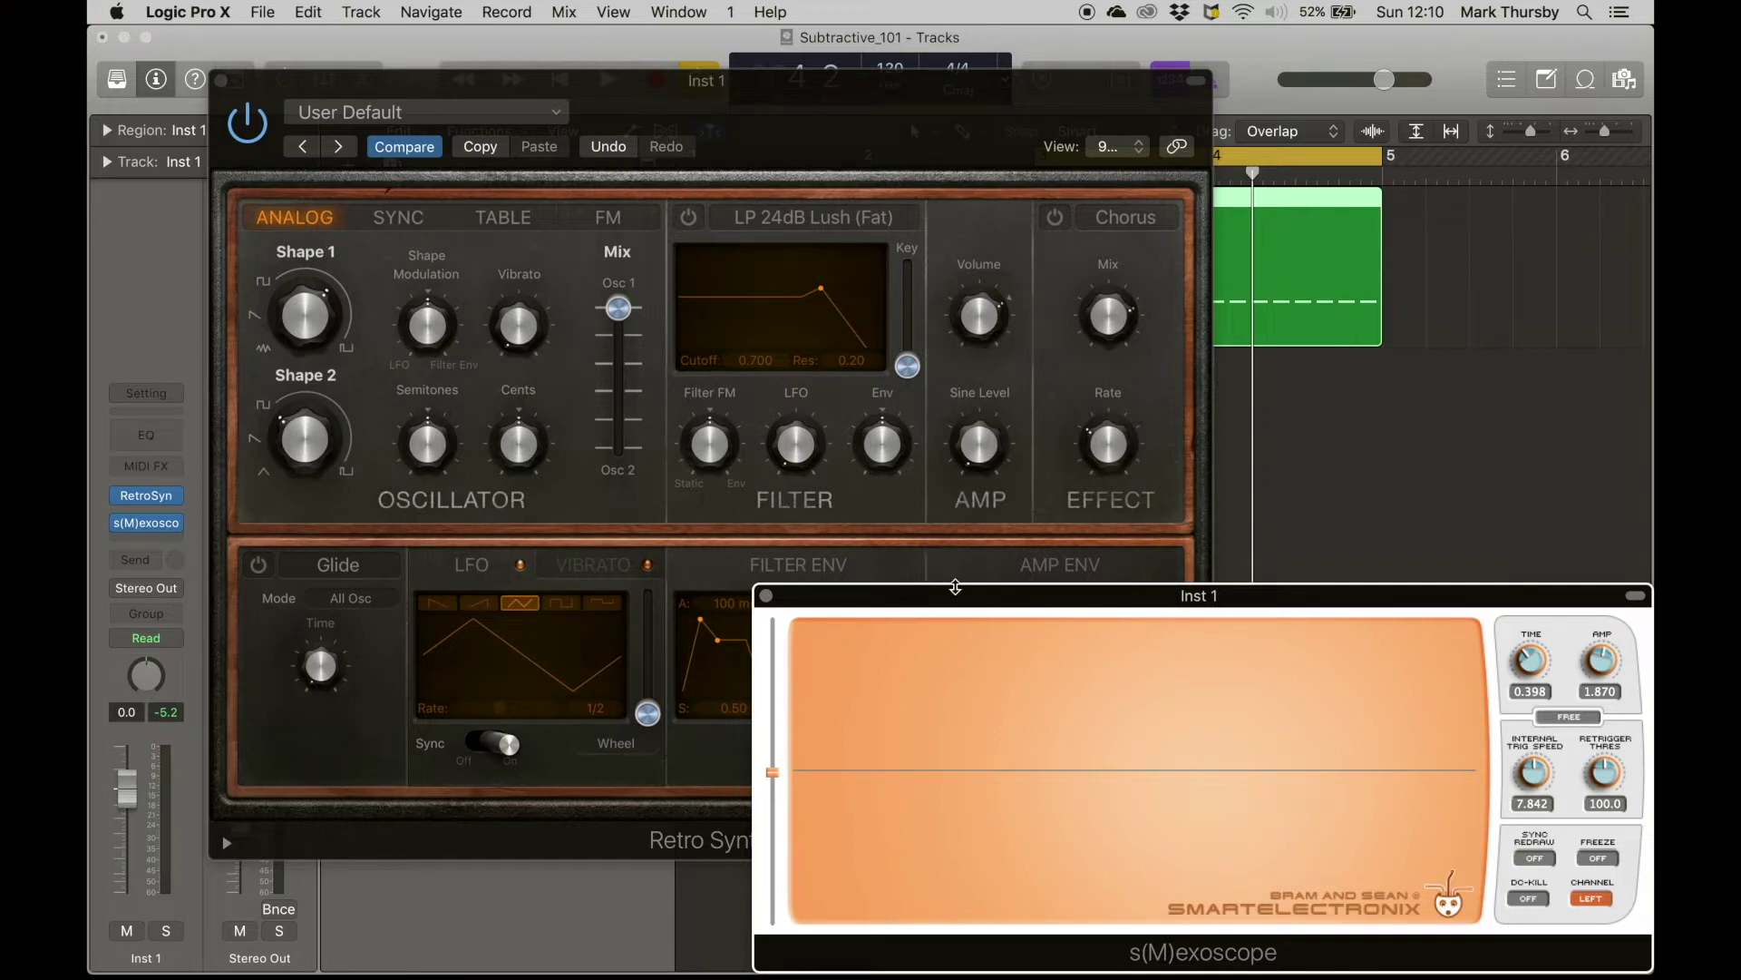
pyautogui.click(1309, 513)
pyautogui.moveTo(742, 86); pyautogui.dragTo(718, 43)
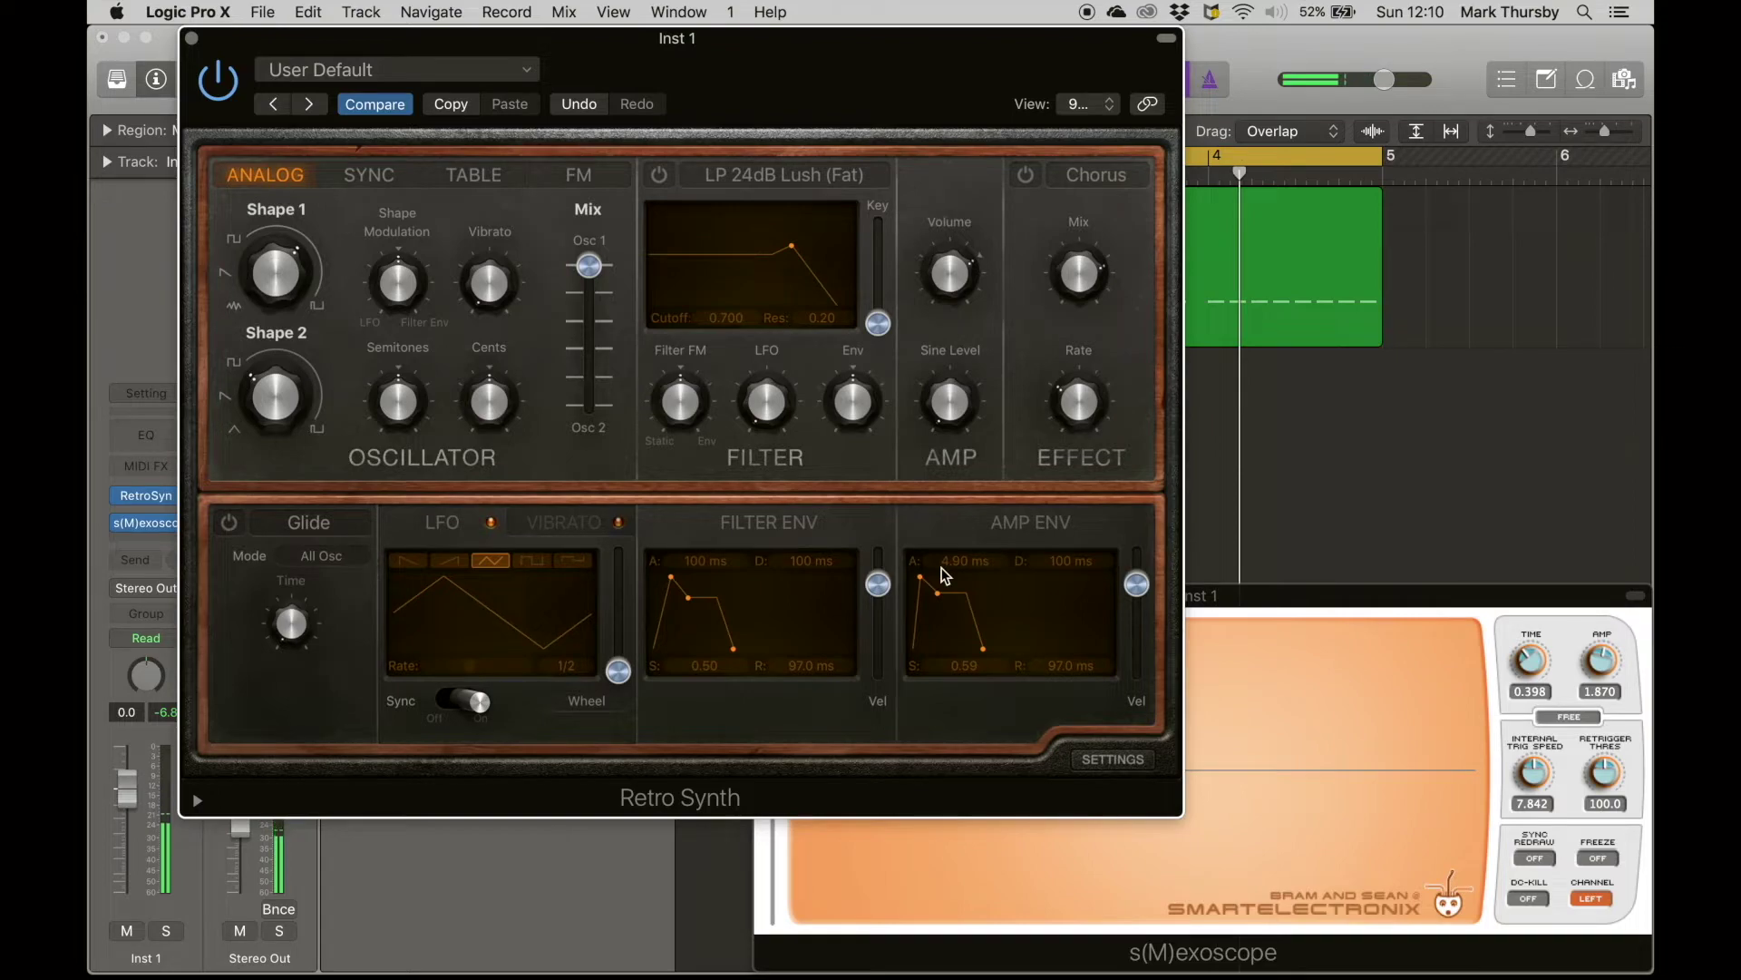
# - Switch to Preview, move the ADSR document aside to examine the envelope diagram, and return to Logic Pro X
pyautogui.press('super+Tab')
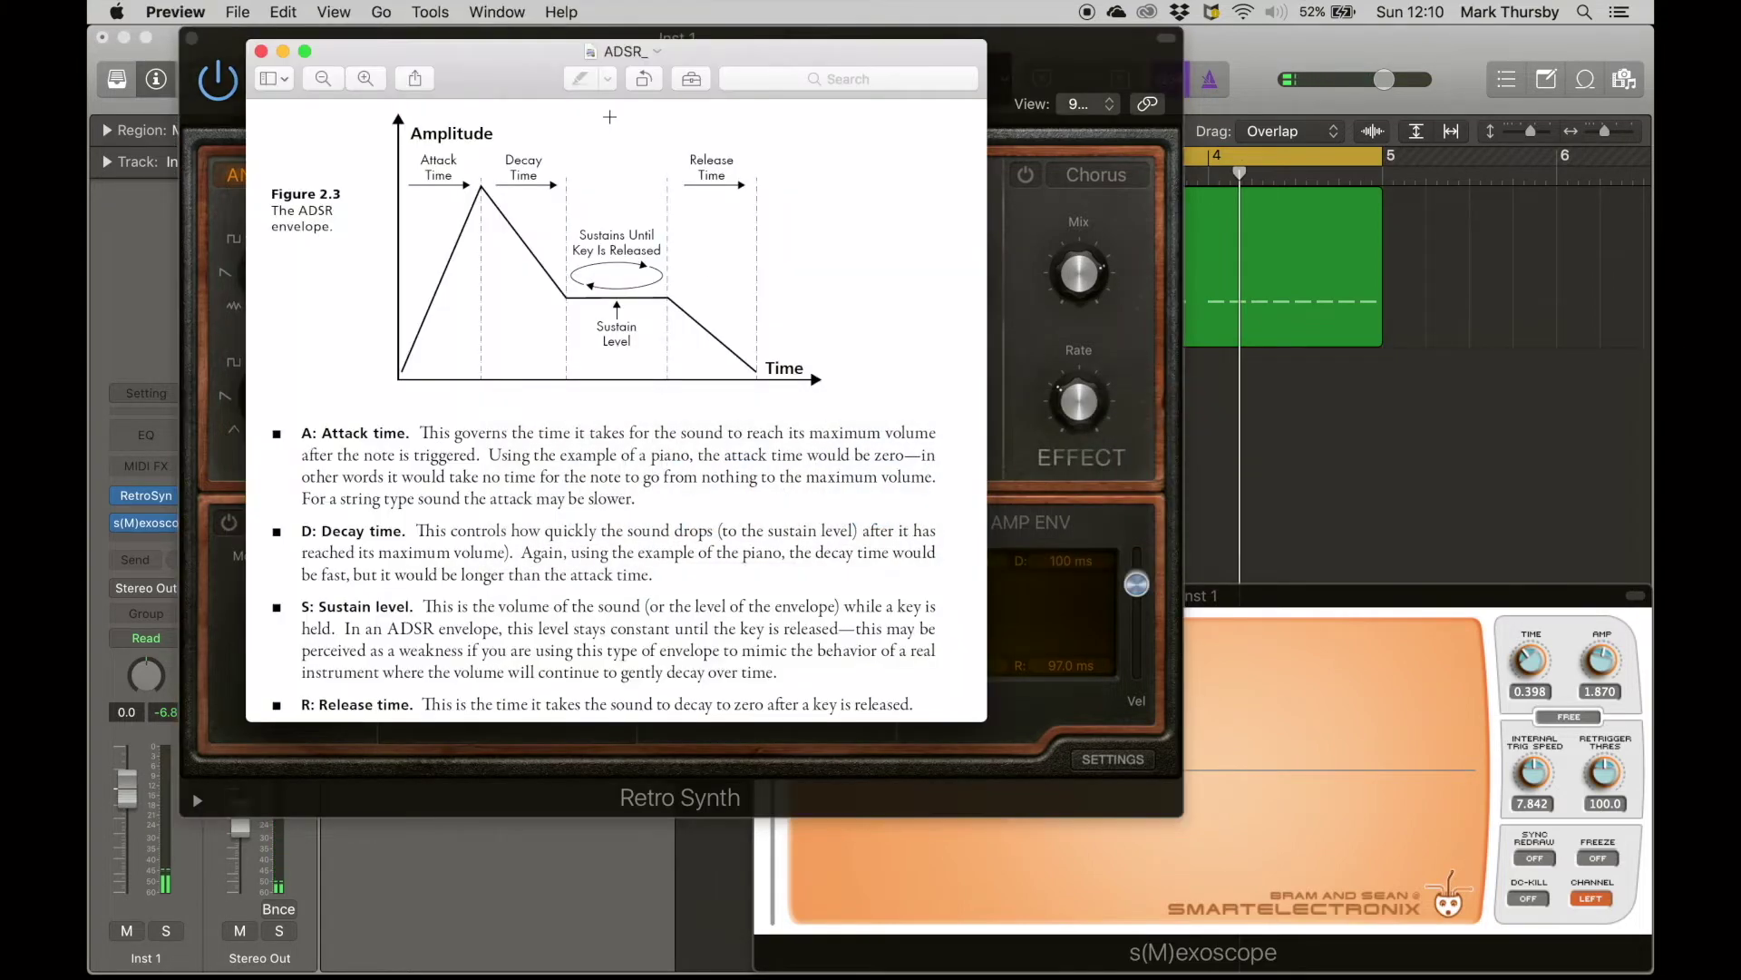
pyautogui.moveTo(505, 60); pyautogui.dragTo(974, 73)
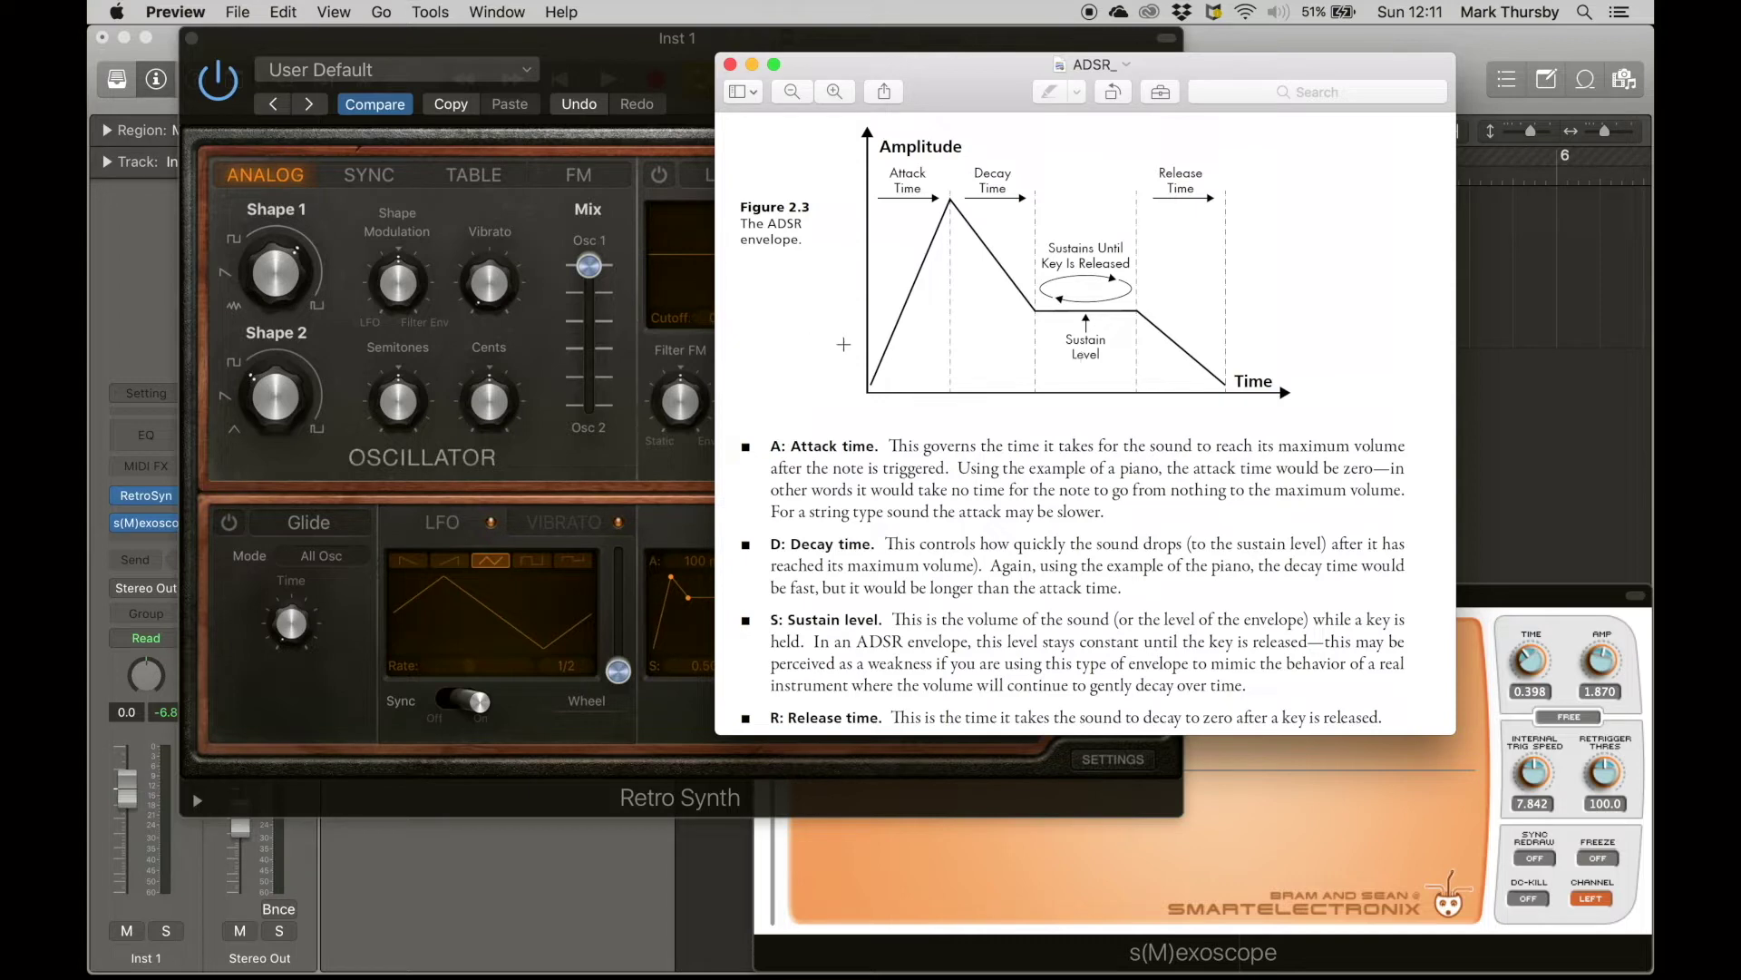
pyautogui.click(1484, 350)
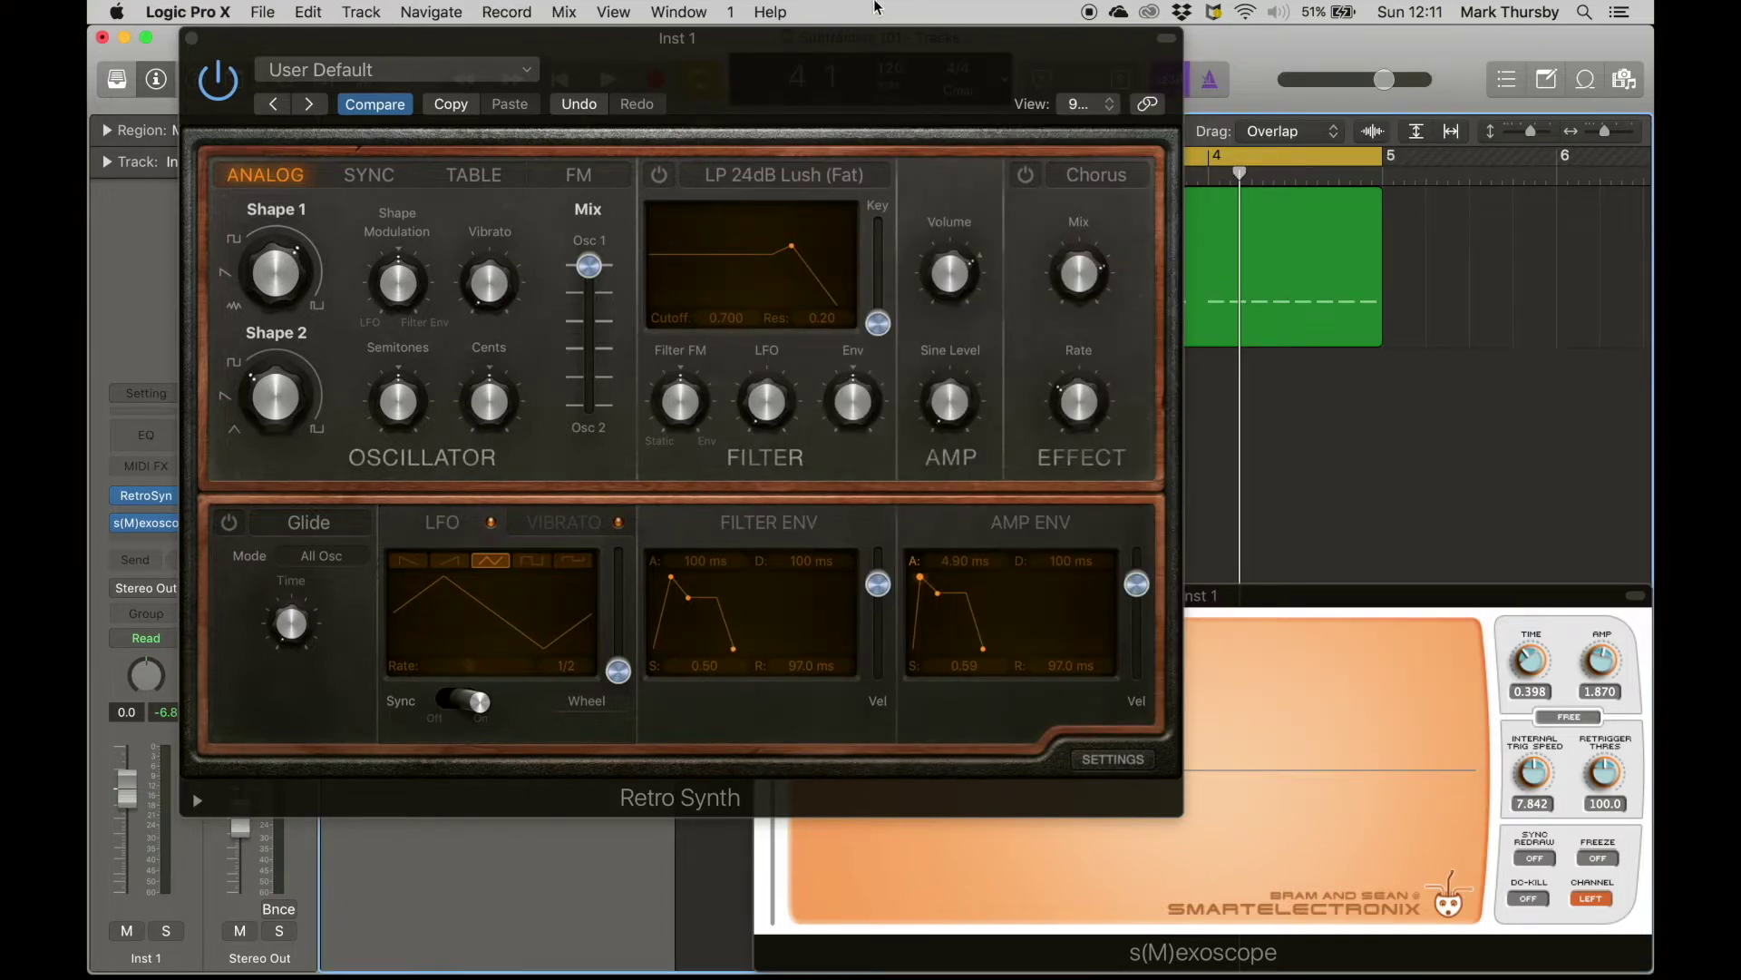
# - Select the region in bars 1 and 2, and close the Retro Synth and s(M)exoscope windows
pyautogui.moveTo(712, 36); pyautogui.dragTo(899, 510)
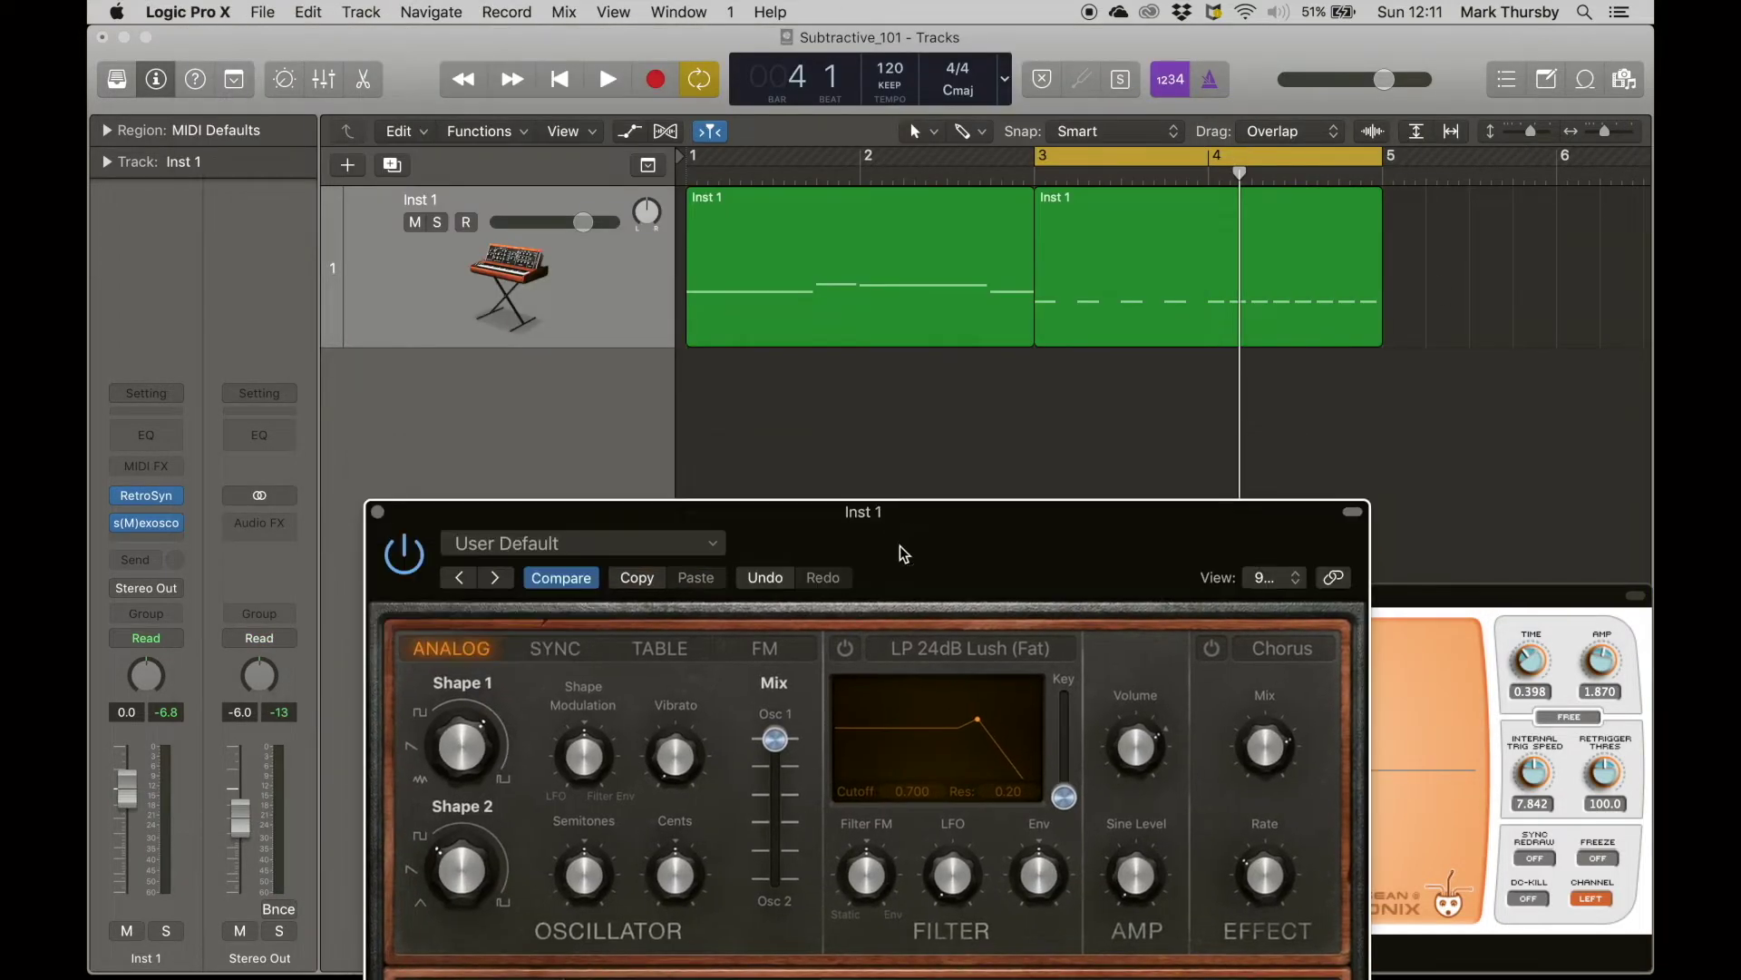
pyautogui.click(830, 292)
pyautogui.click(378, 513)
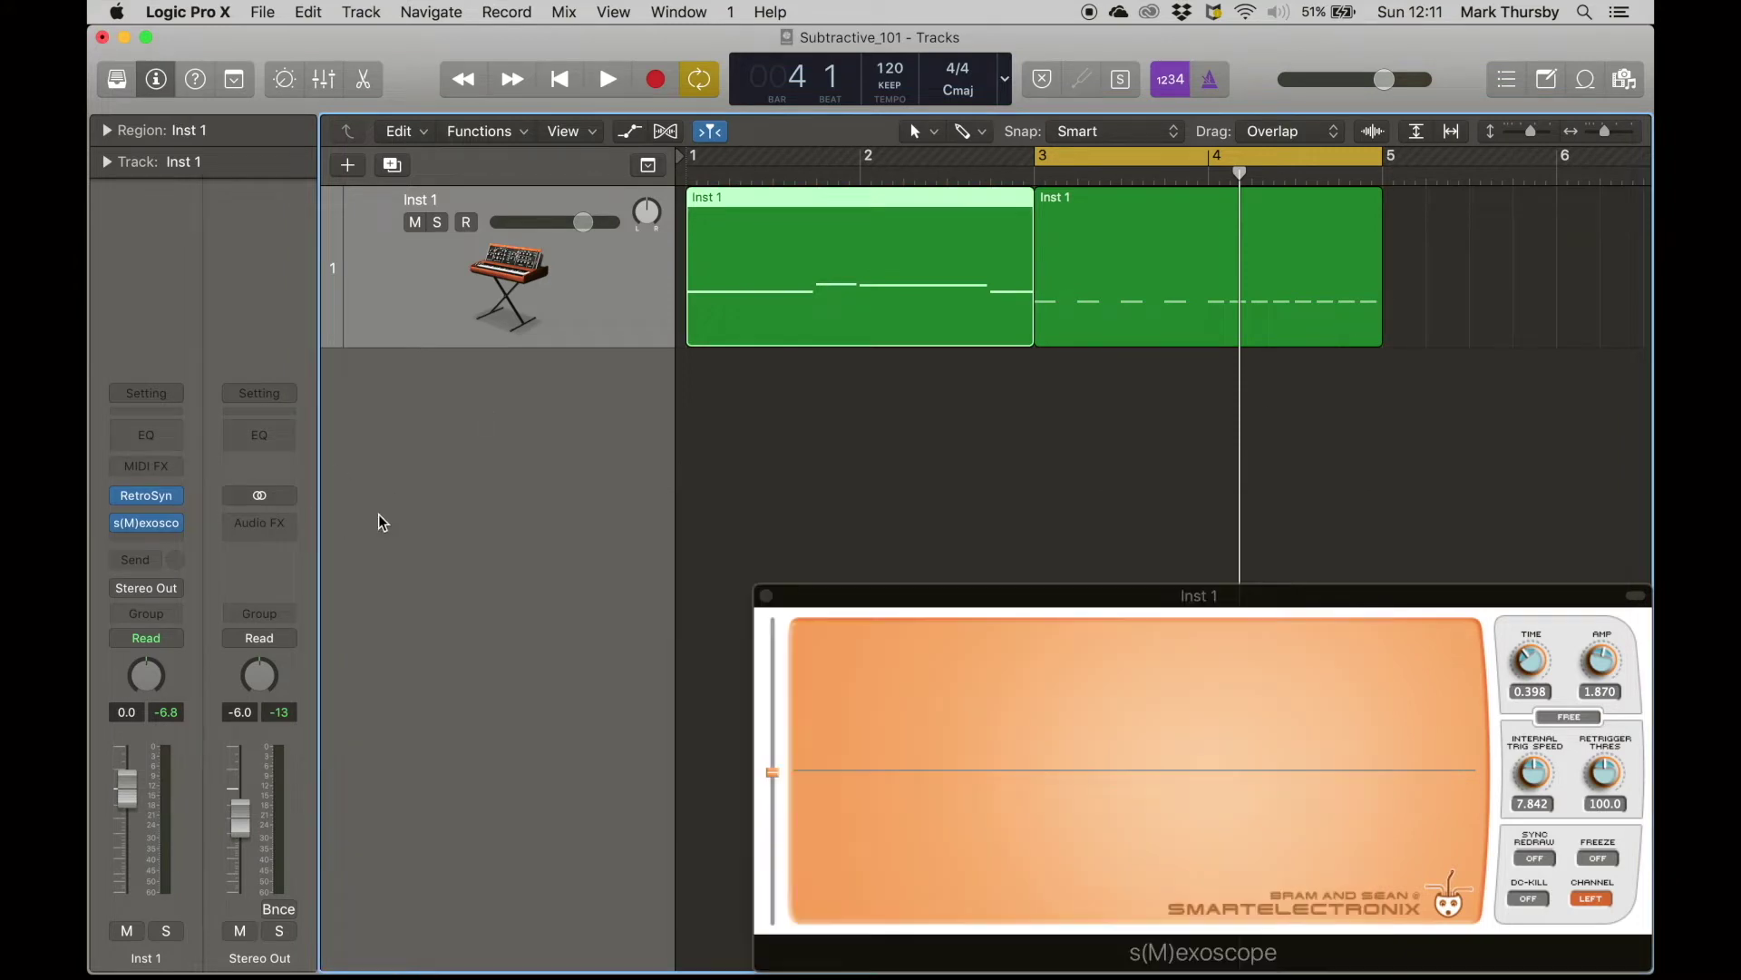
pyautogui.press('p')
pyautogui.click(767, 596)
# - Set the cycle range to the selected region in bars 1 and 2, and play it
pyautogui.press('space')
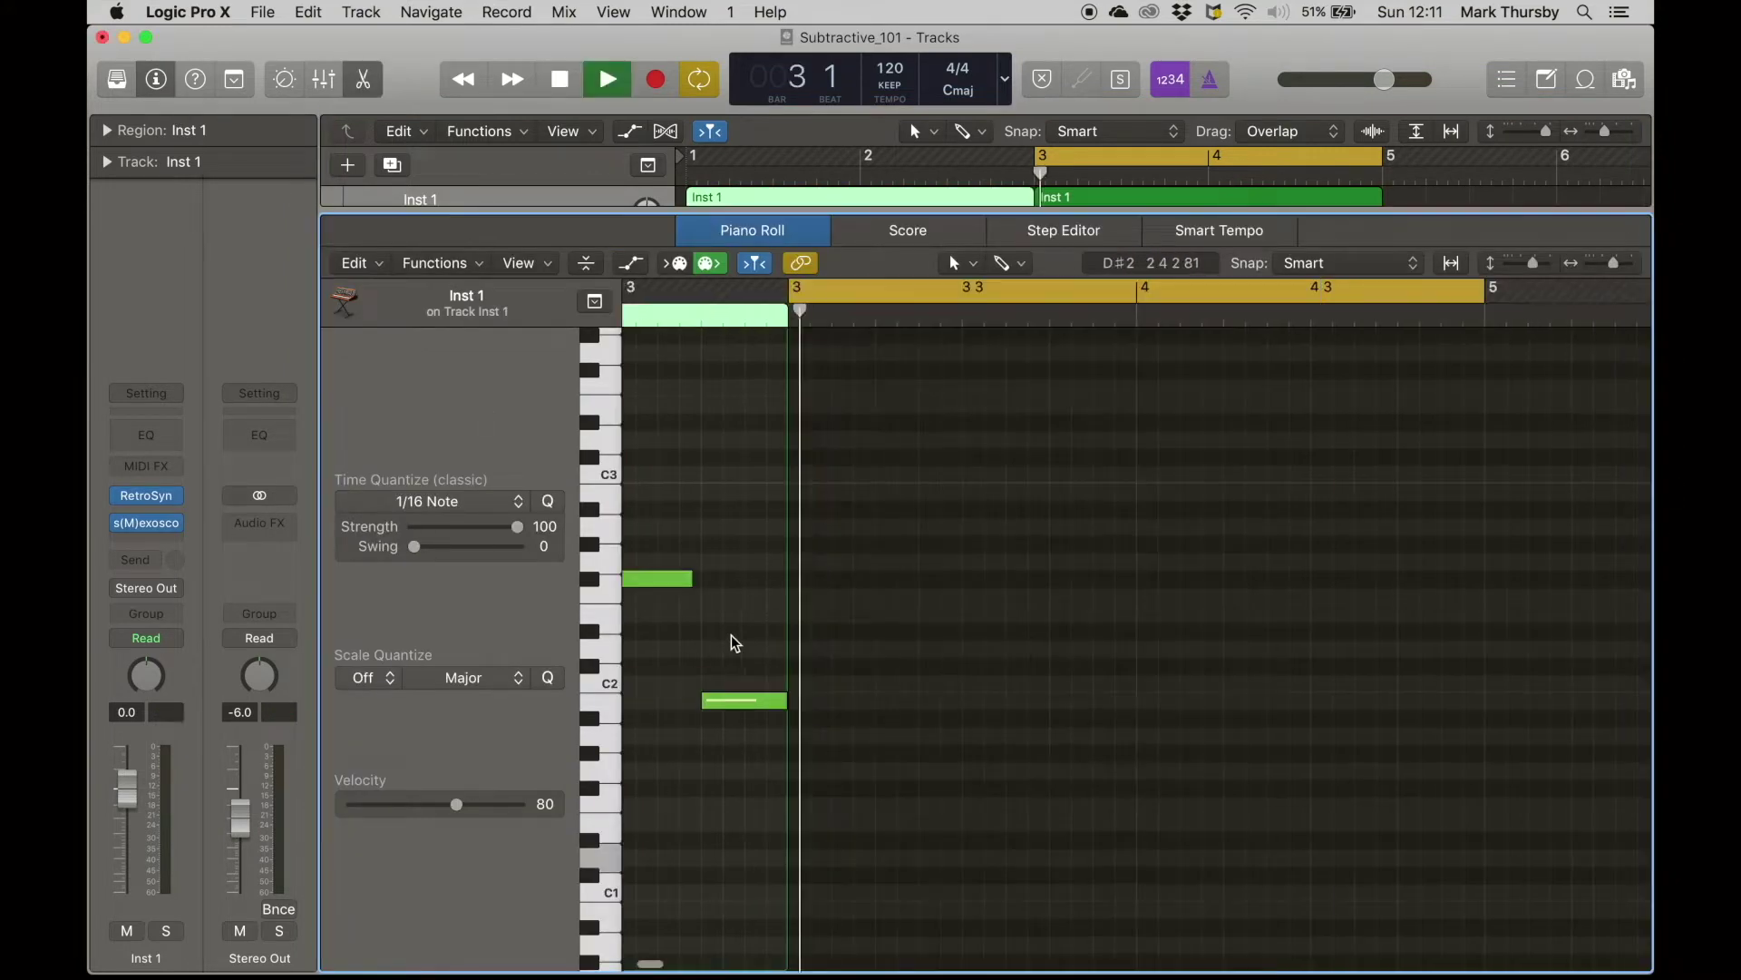
pyautogui.press('space')
pyautogui.press('p')
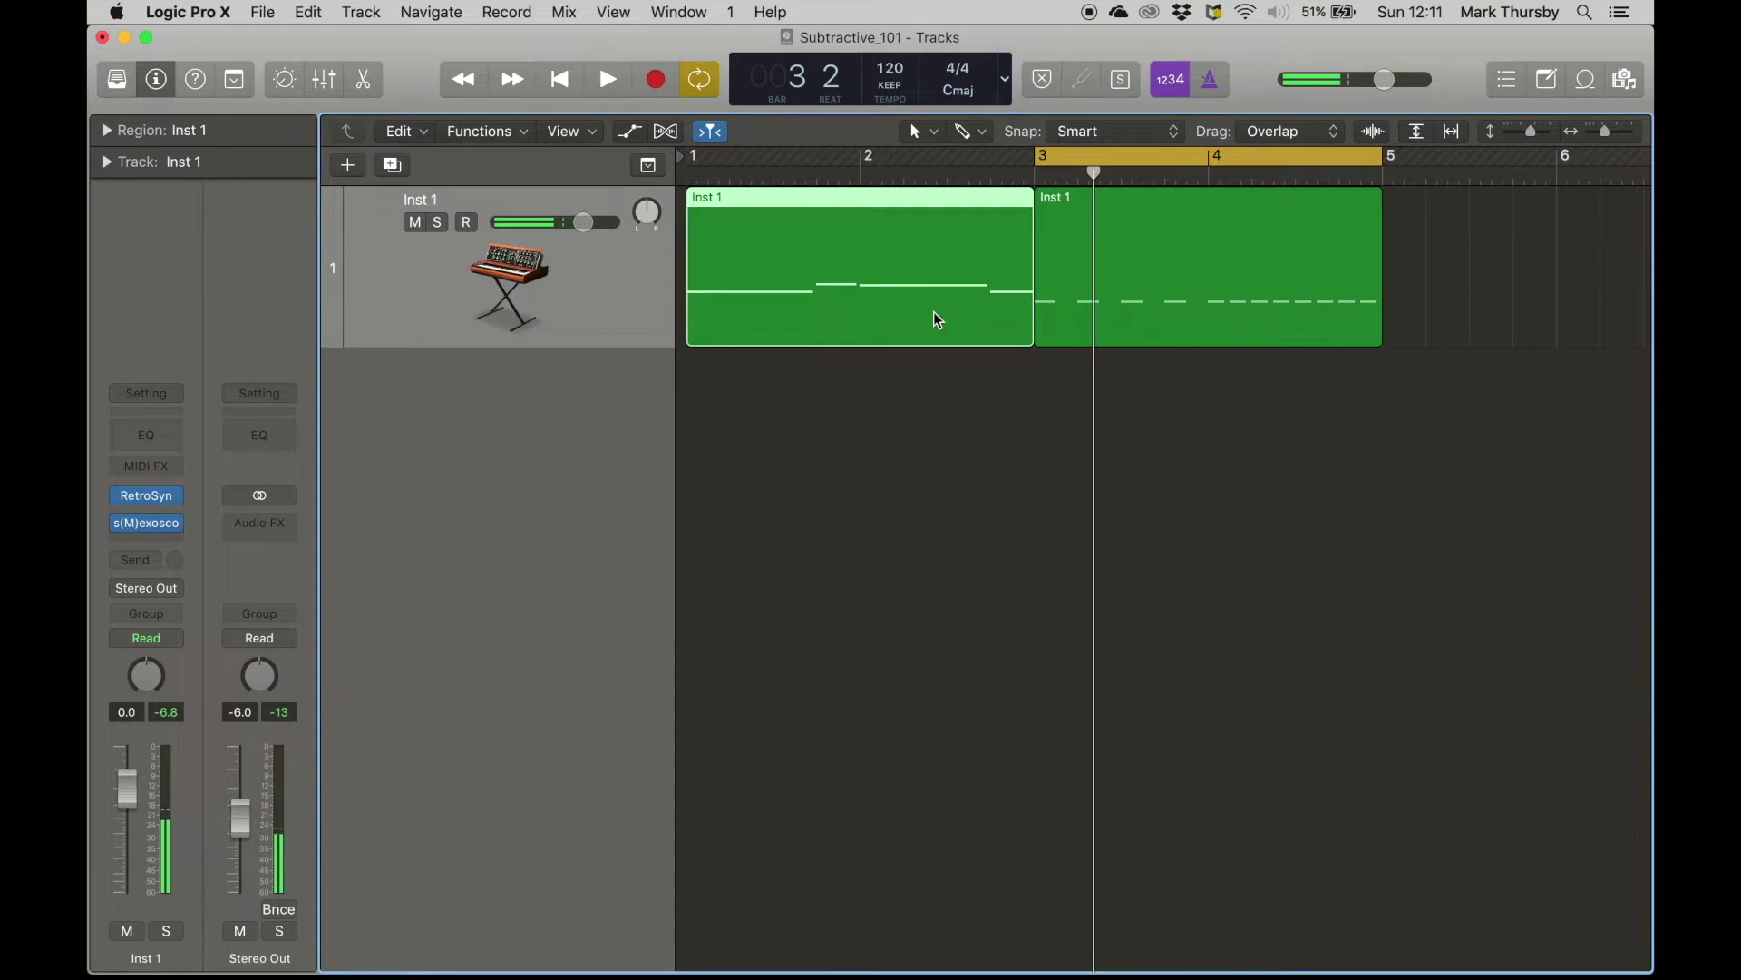
pyautogui.press('super+u')
pyautogui.press('space')
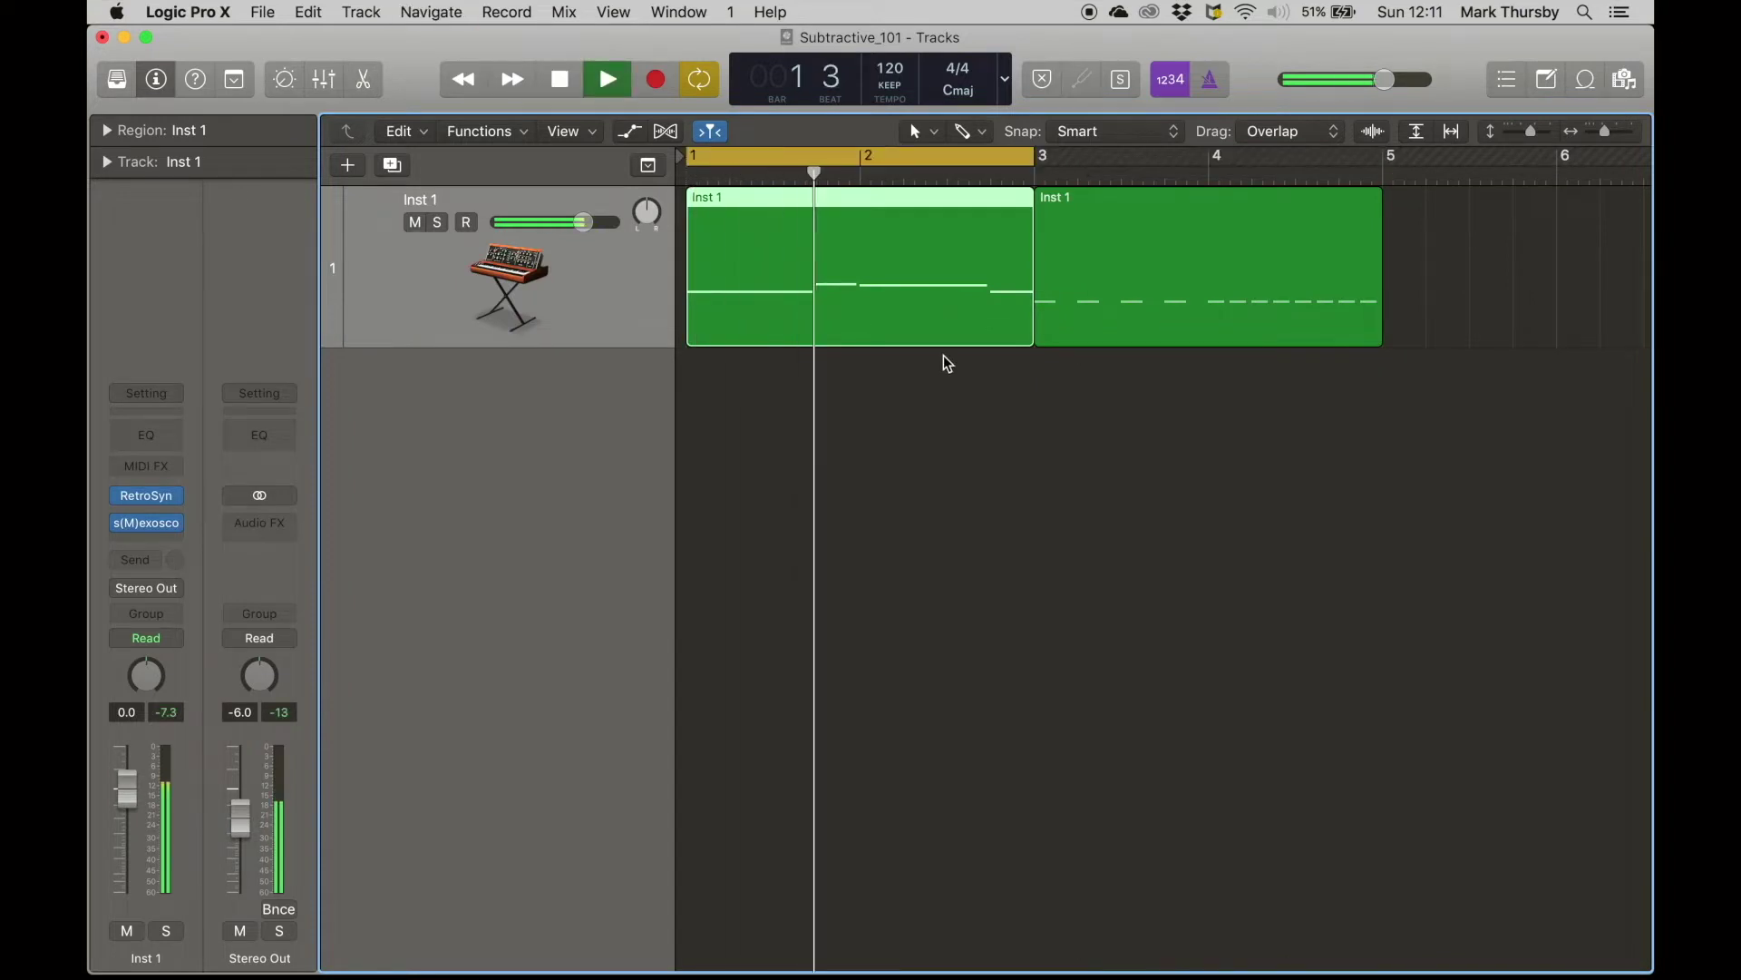
# - Open the region in the Piano Roll and stop playback, and bring back the Retro Synth window with its AMP ENV beside the notes
pyautogui.press('p')
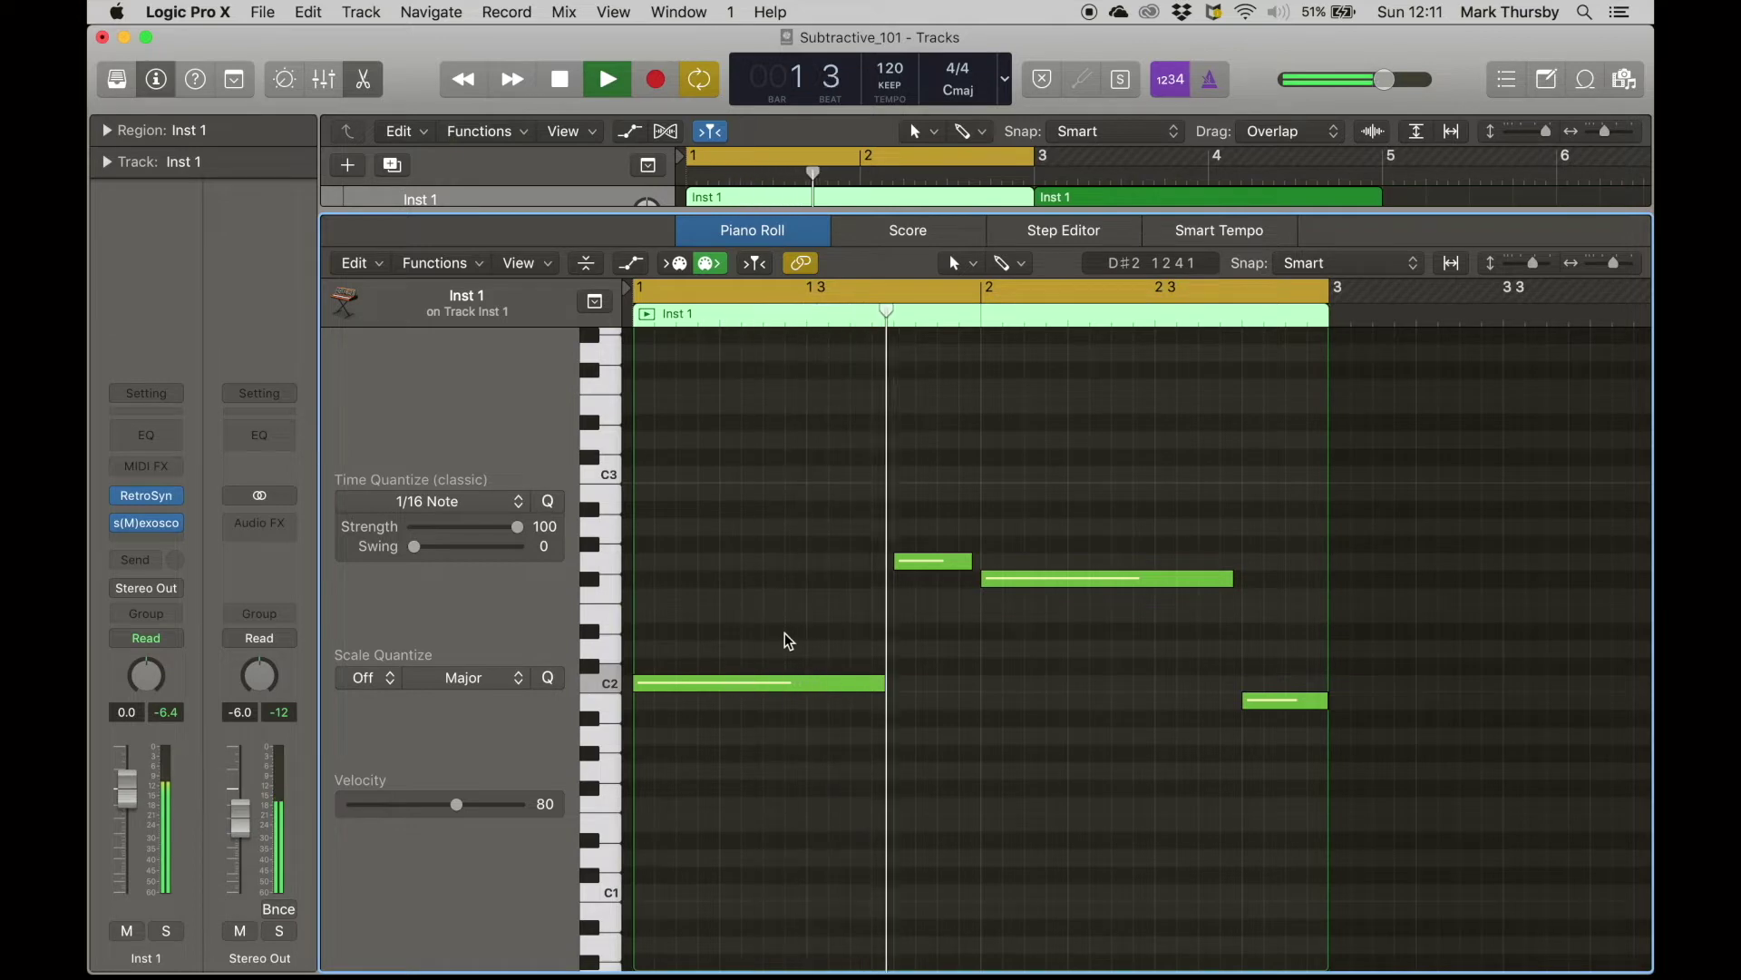
pyautogui.press('space')
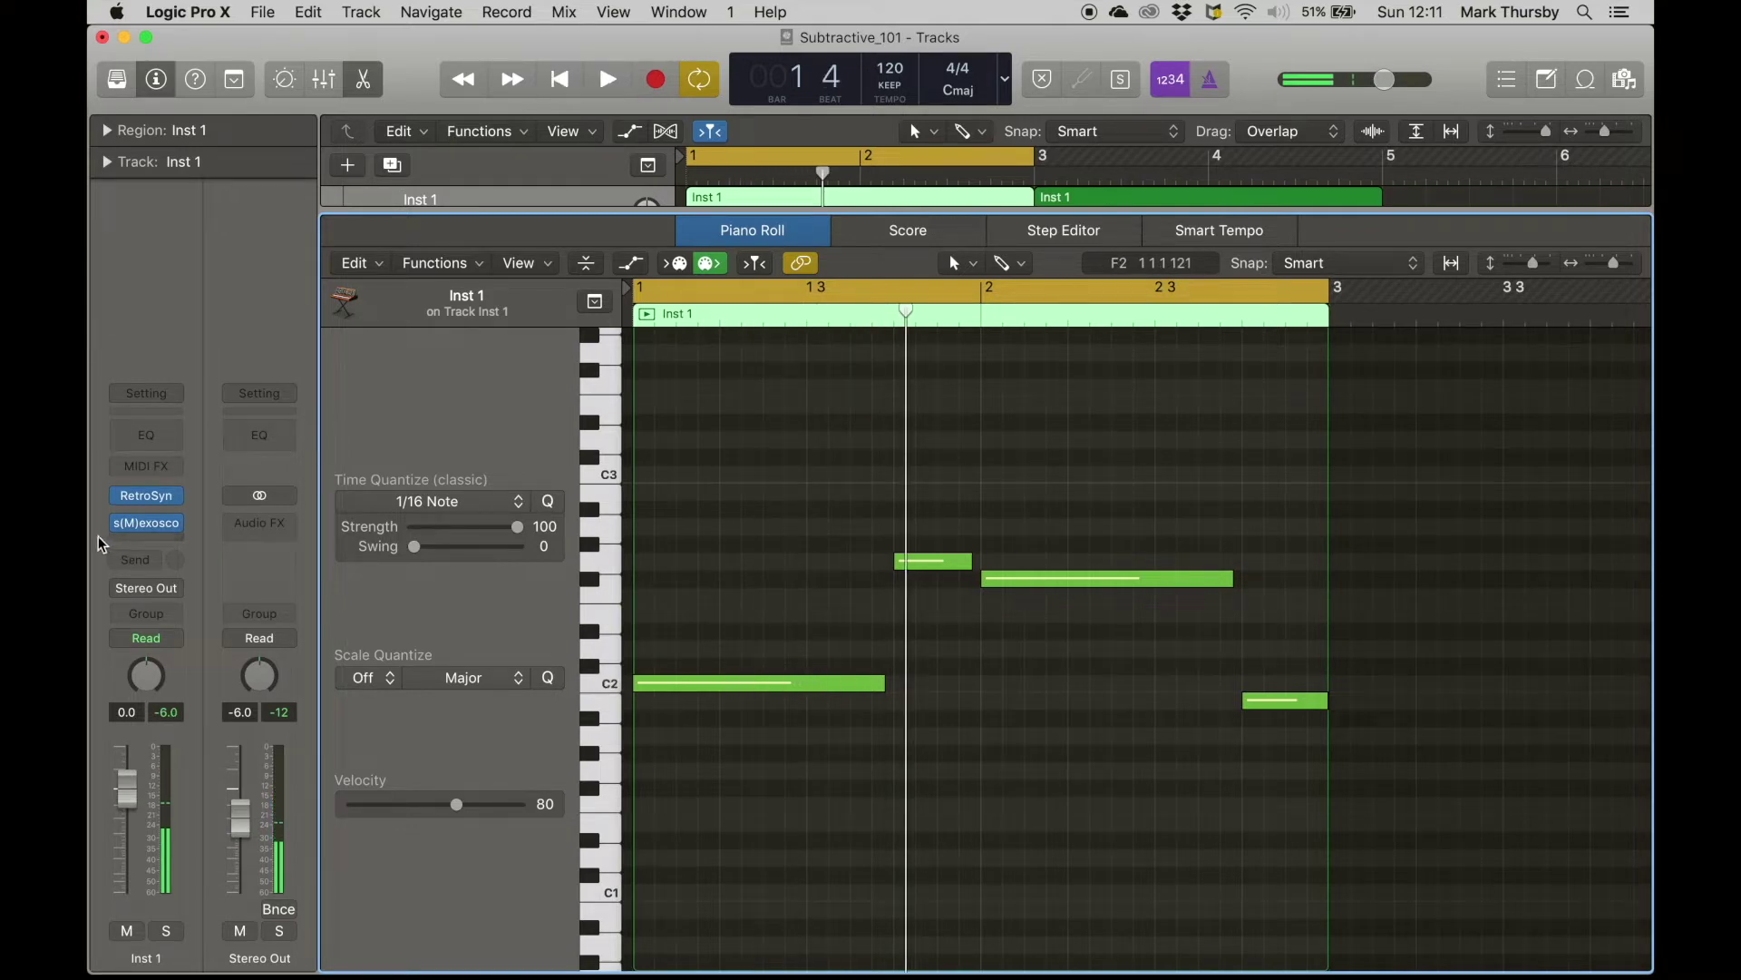
pyautogui.moveTo(151, 498)
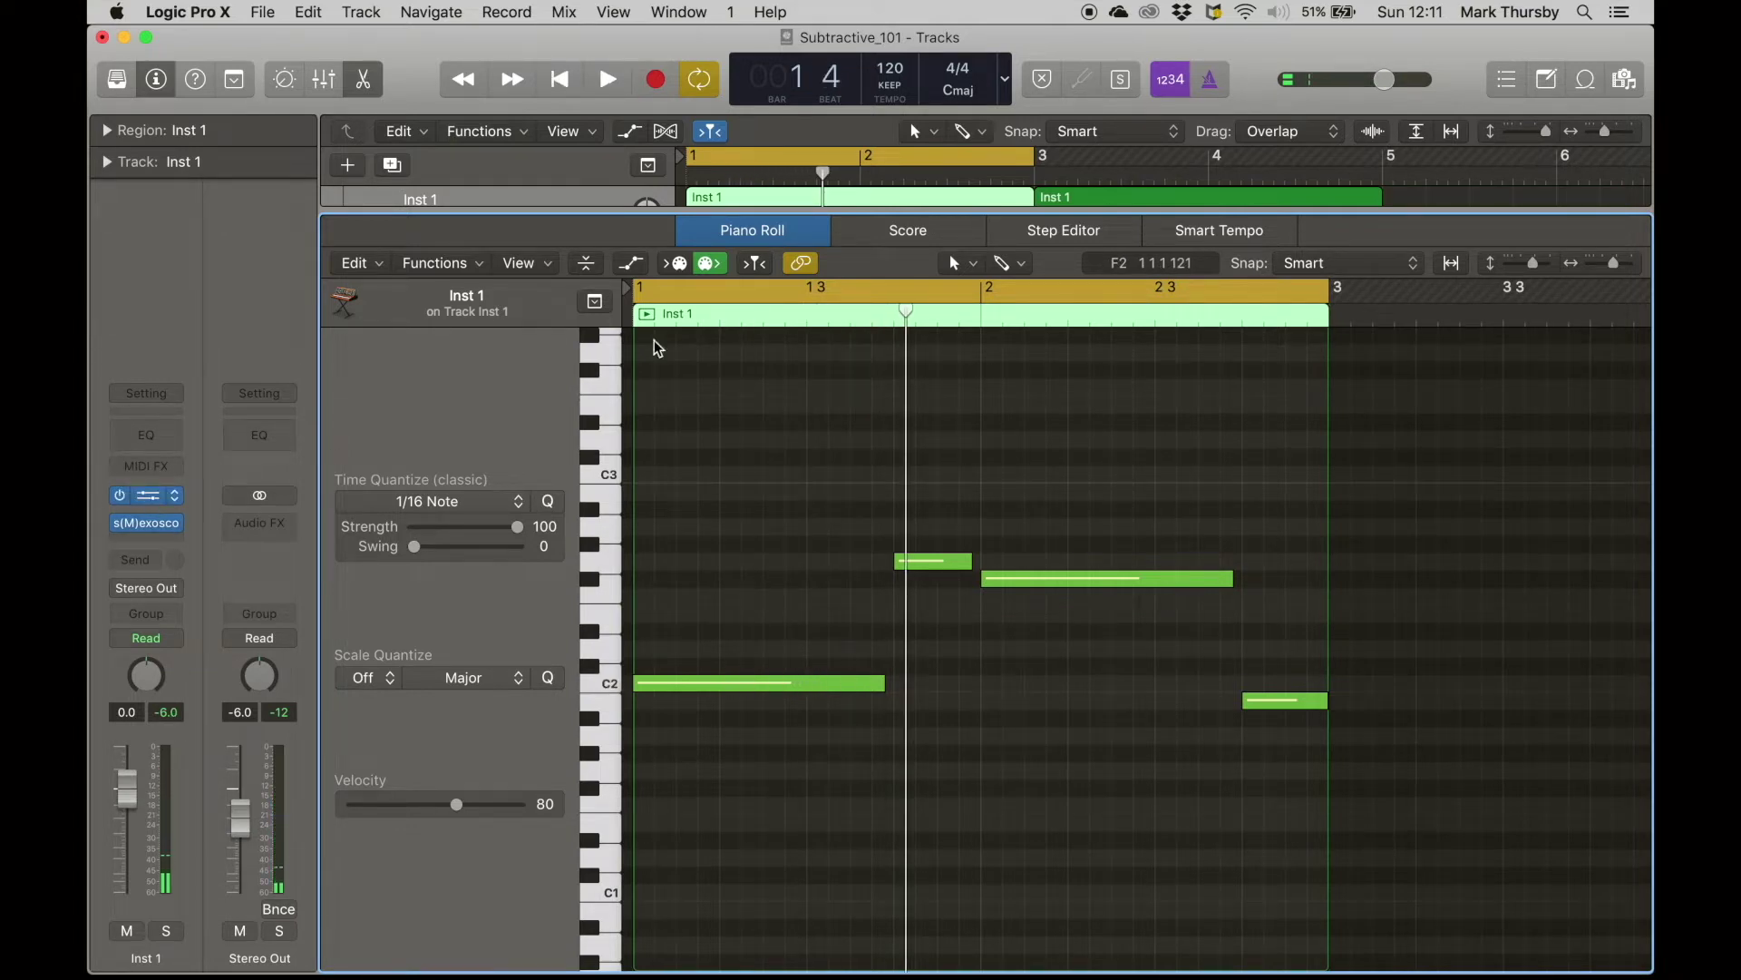
pyautogui.press('v')
pyautogui.moveTo(917, 520); pyautogui.dragTo(765, 54)
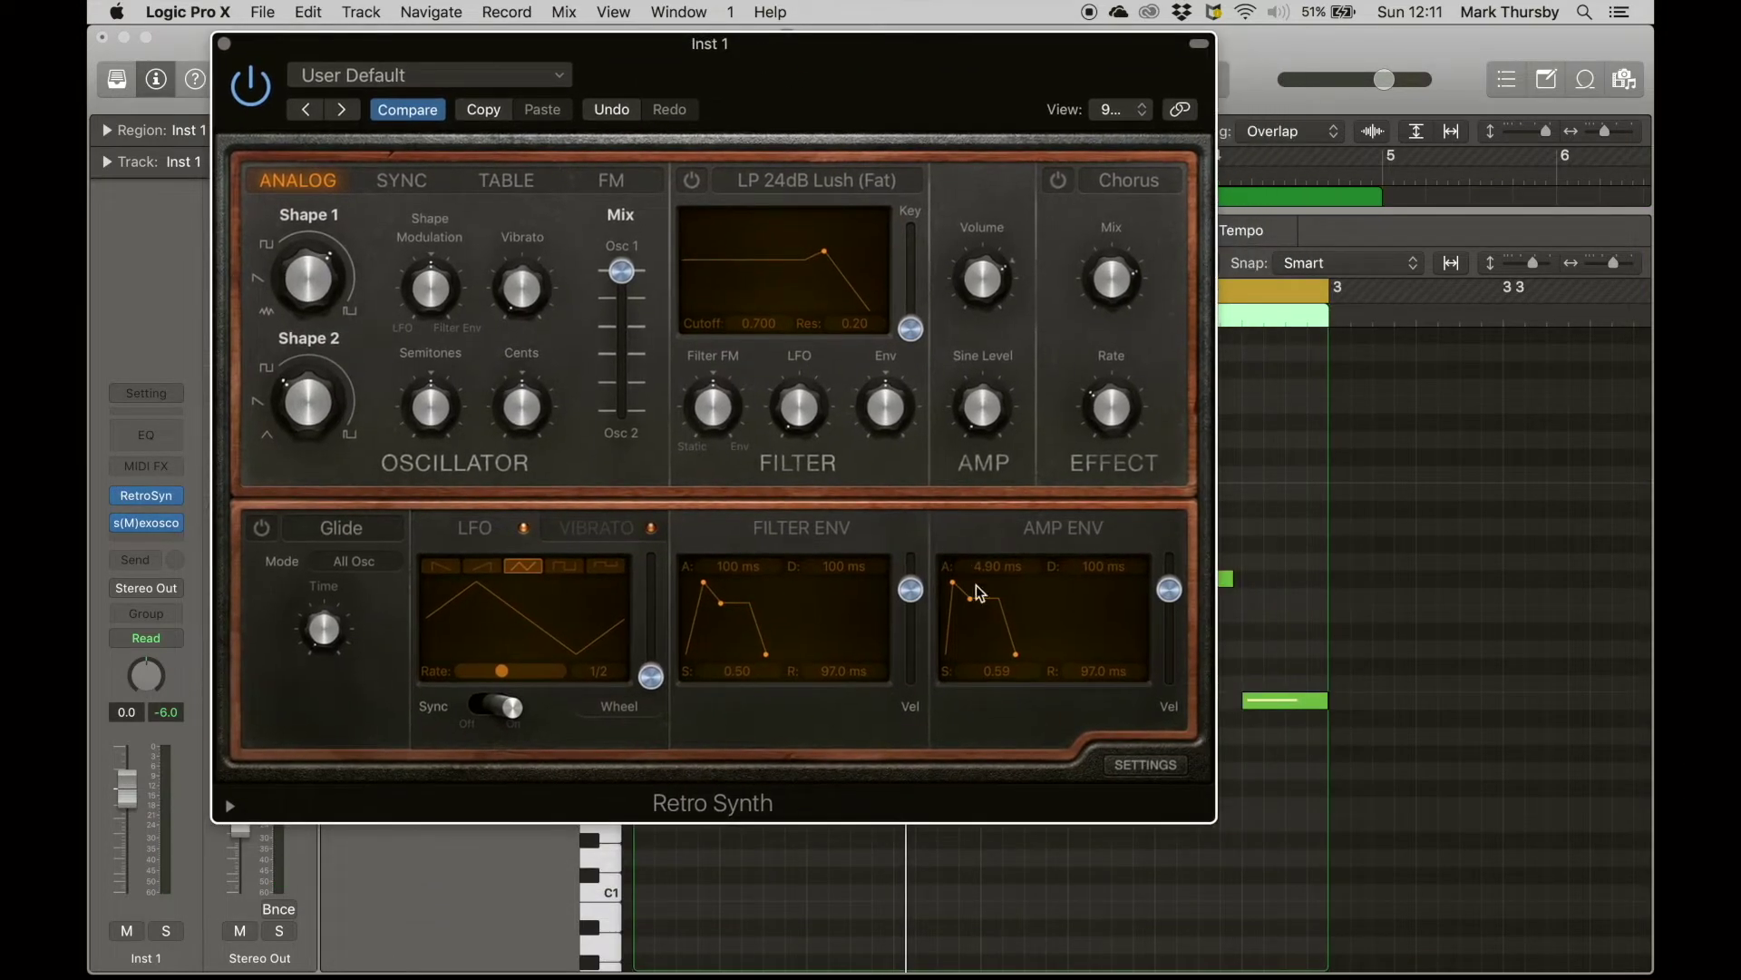
pyautogui.moveTo(798, 49); pyautogui.dragTo(263, 98)
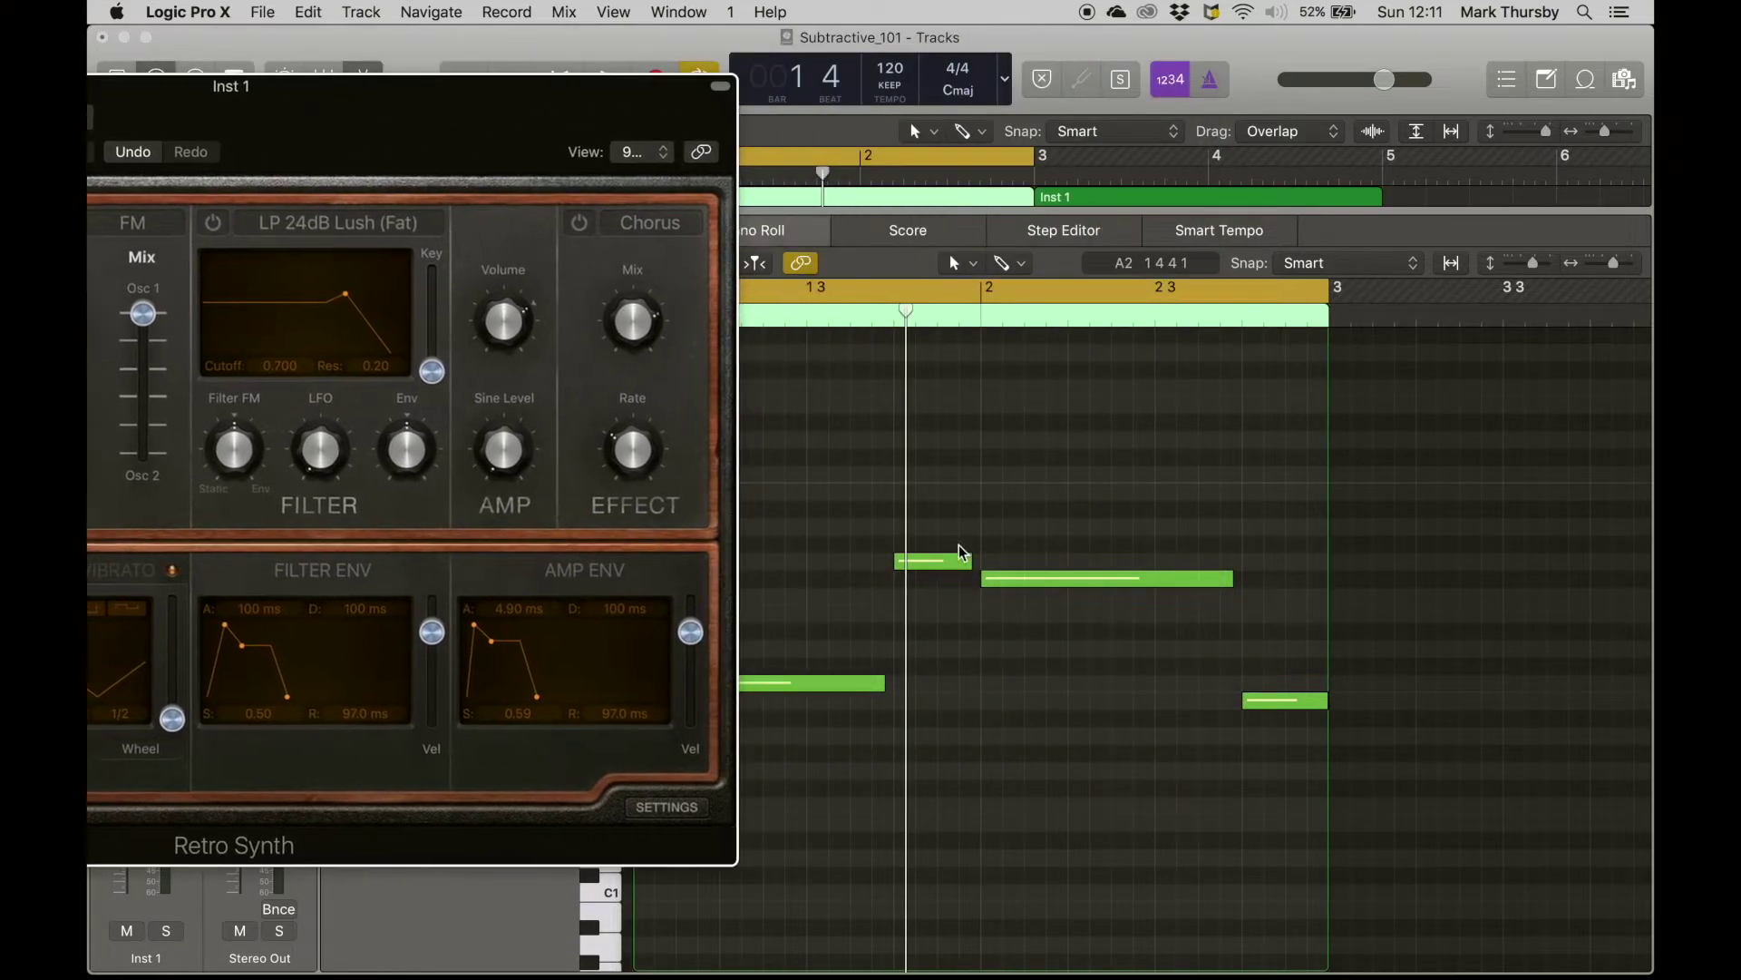
# - Play the region with the AMP ENV attack lengthened to 4500 ms, and again with the attack at 10.0 s
pyautogui.press('space')
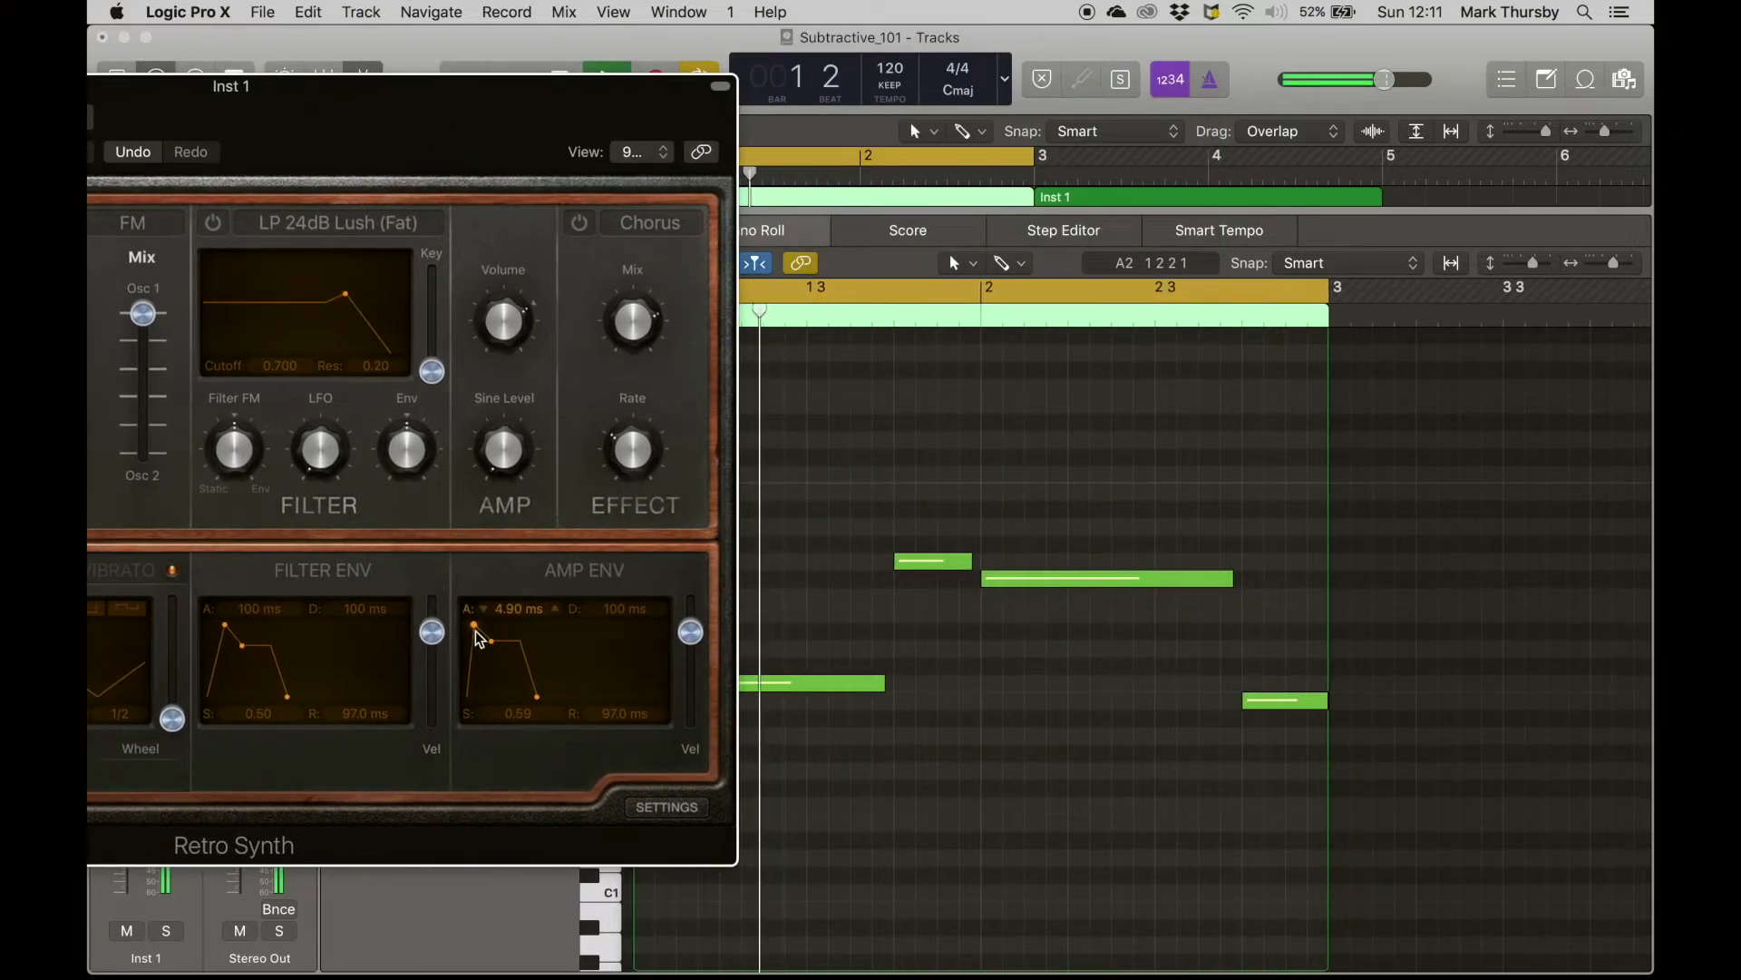
pyautogui.moveTo(475, 627); pyautogui.dragTo(516, 637)
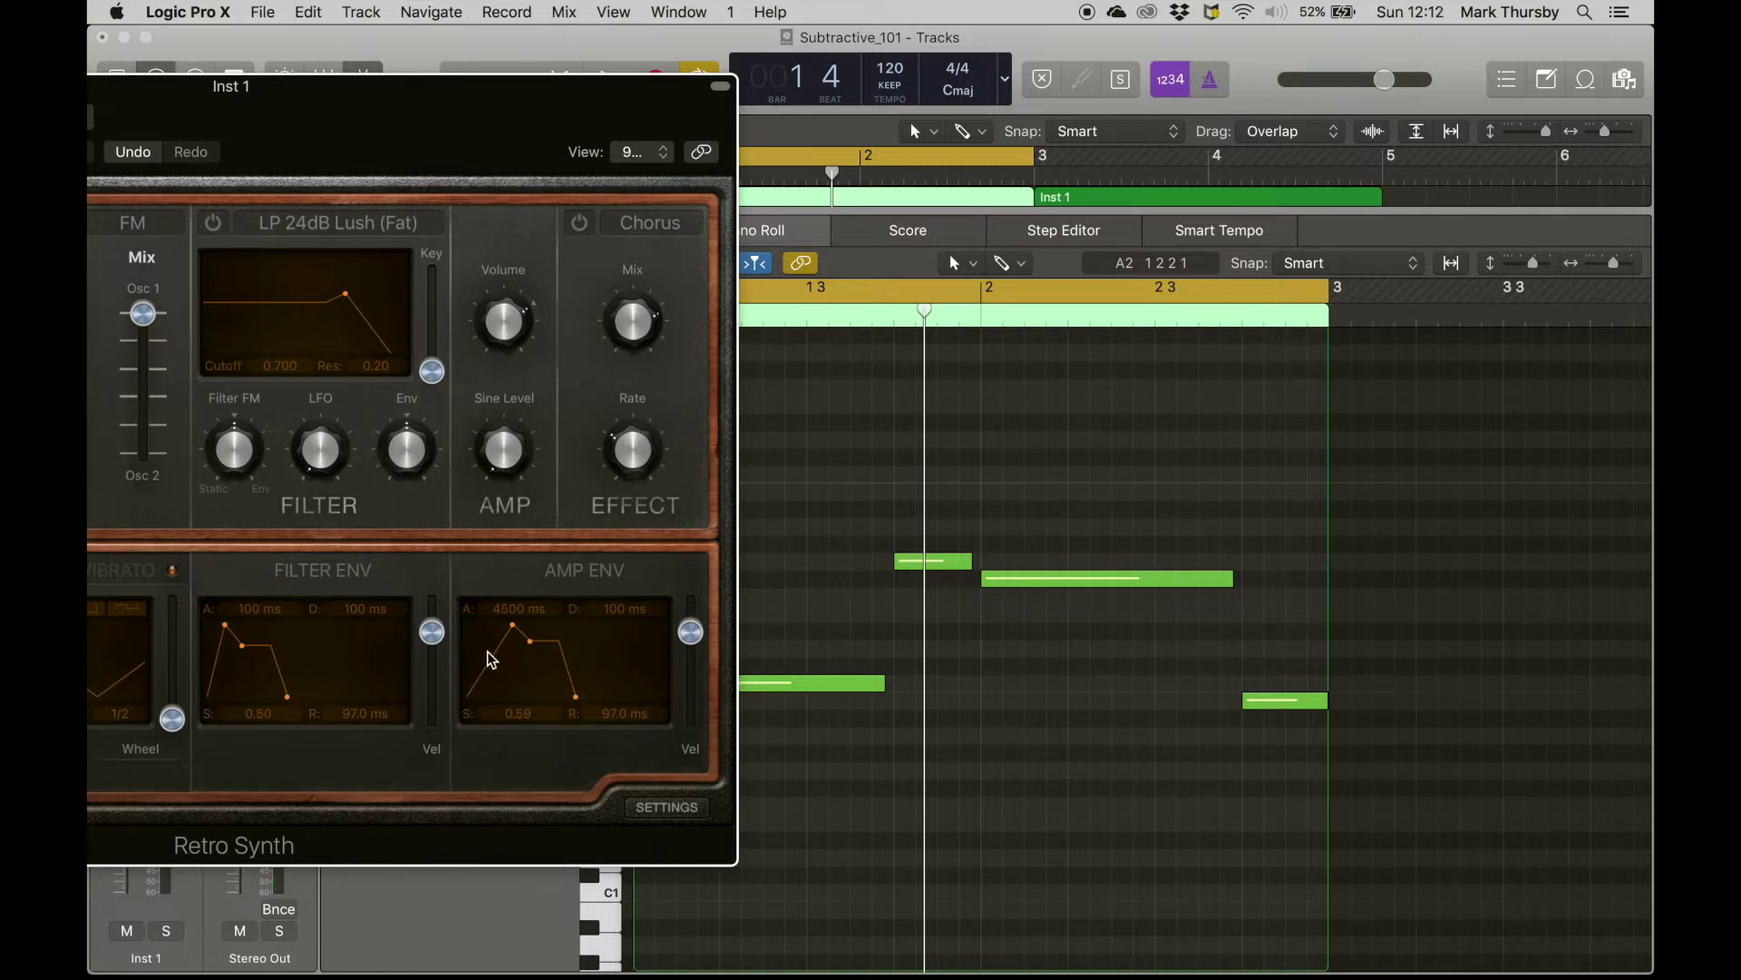
pyautogui.moveTo(515, 629); pyautogui.dragTo(804, 603)
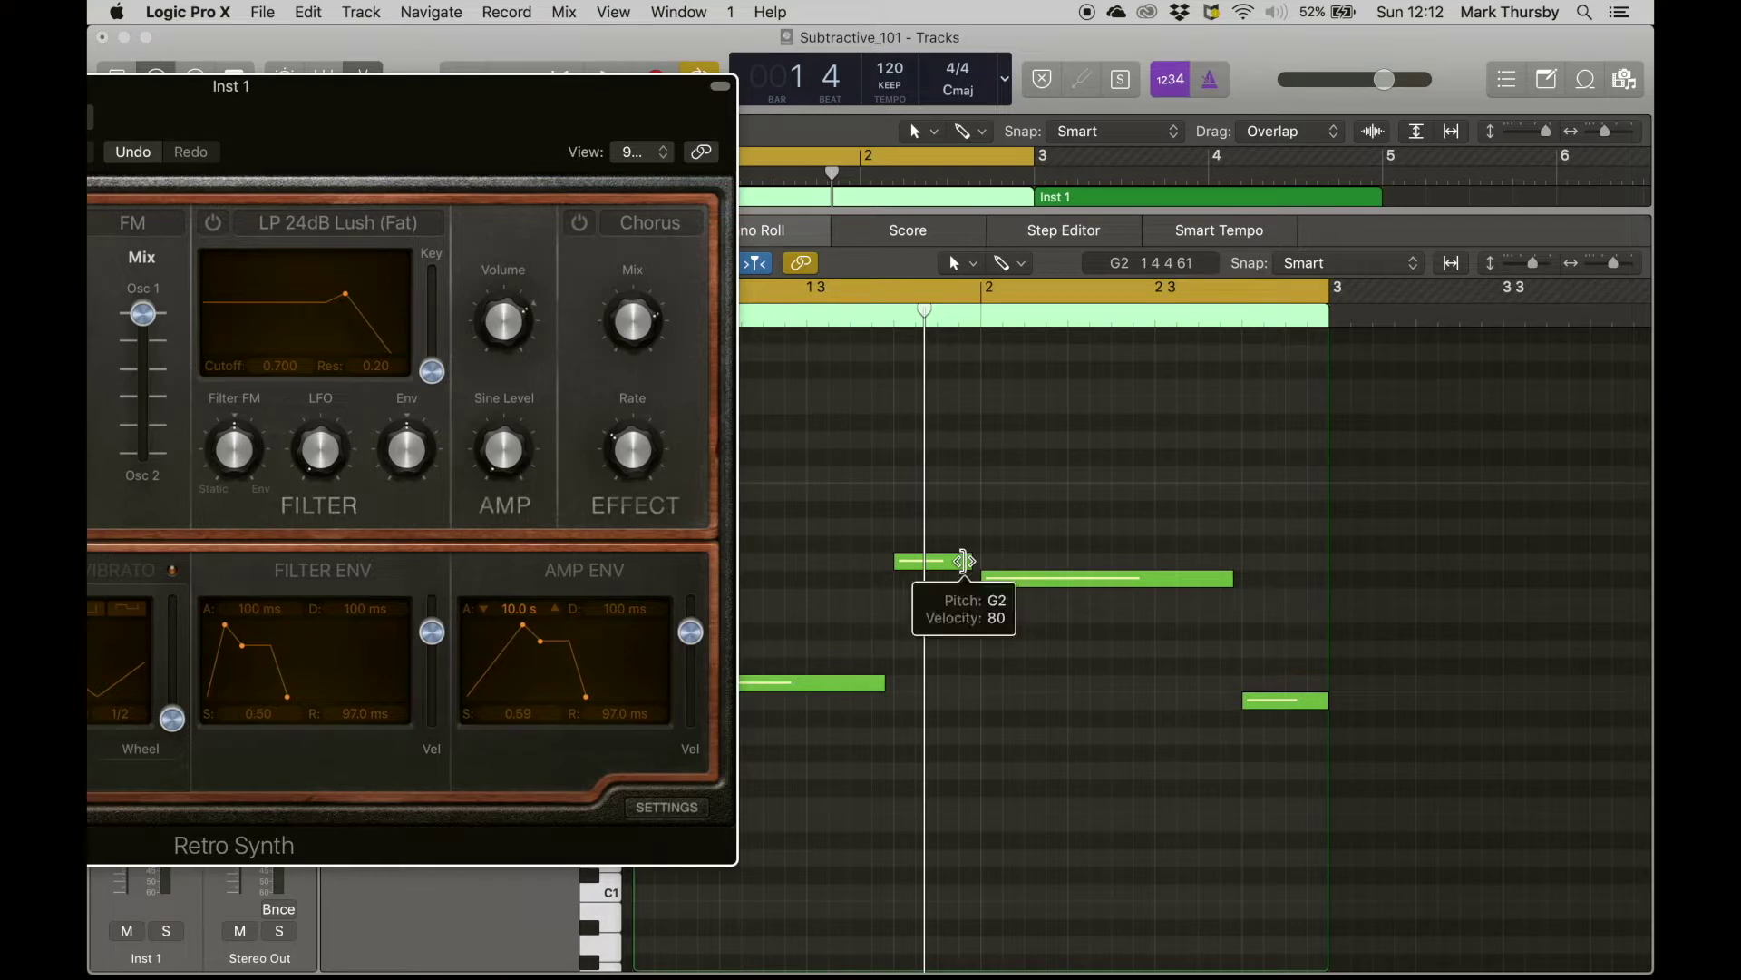
pyautogui.press('space')
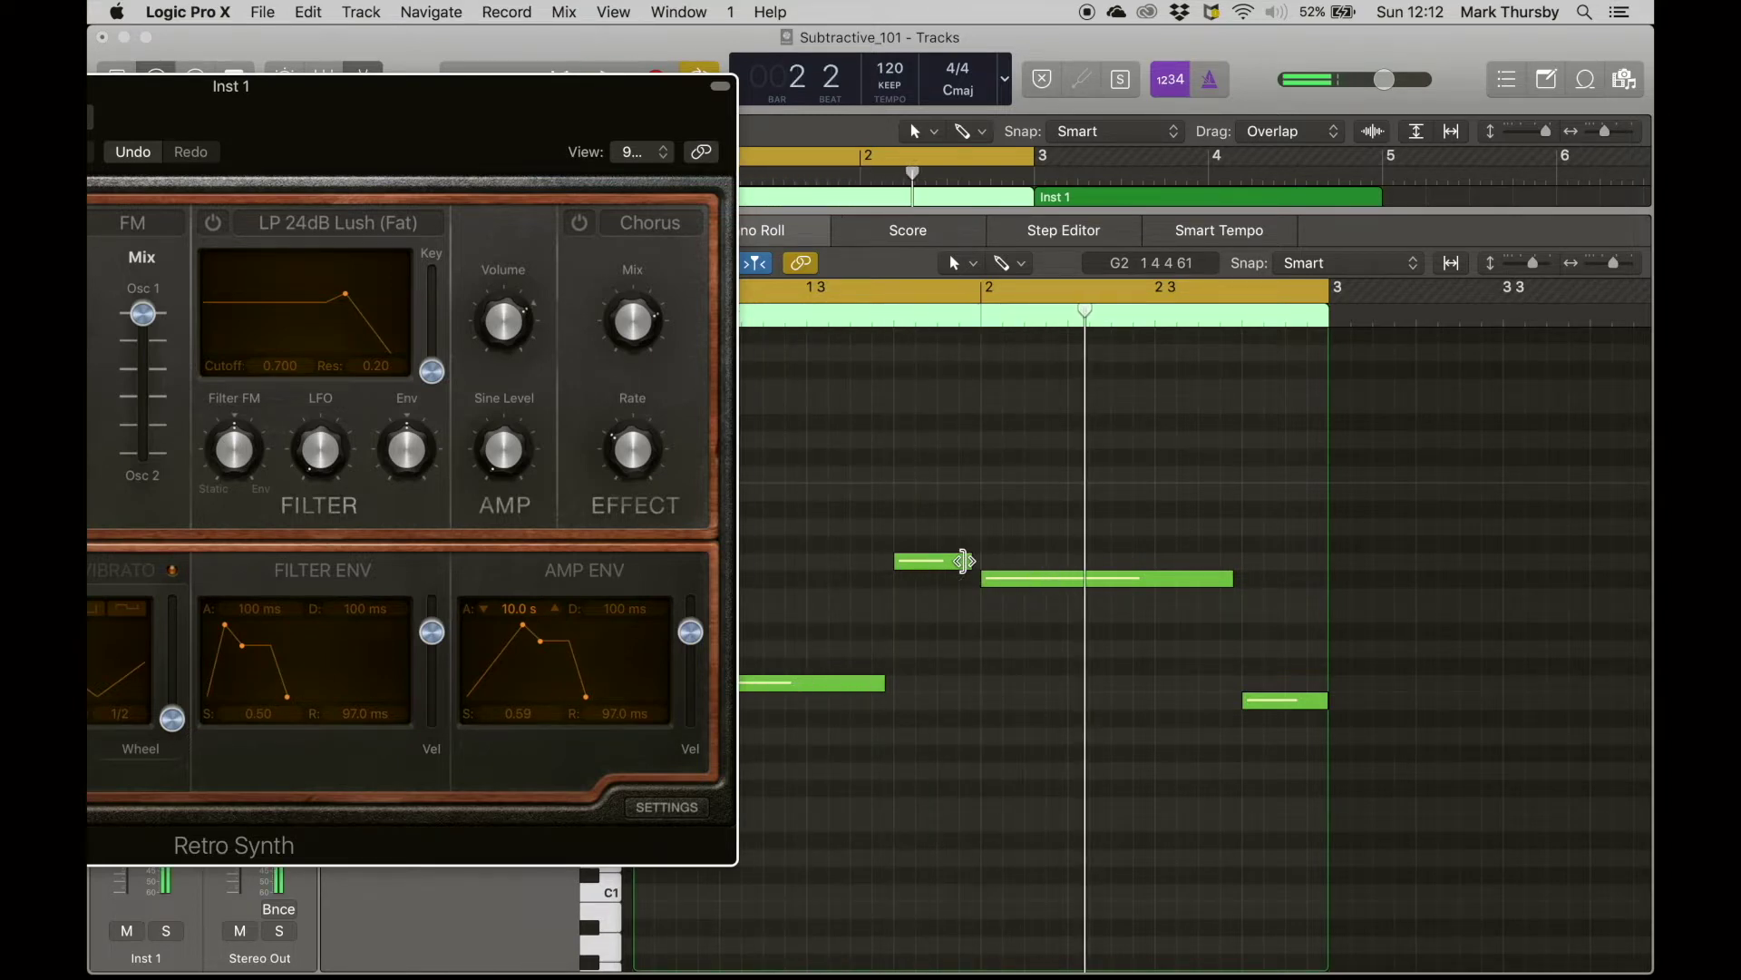
# - Set the AMP ENV attack to 0.00 ms, play the region, and shift the Retro Synth window slightly
pyautogui.moveTo(524, 627); pyautogui.dragTo(392, 606)
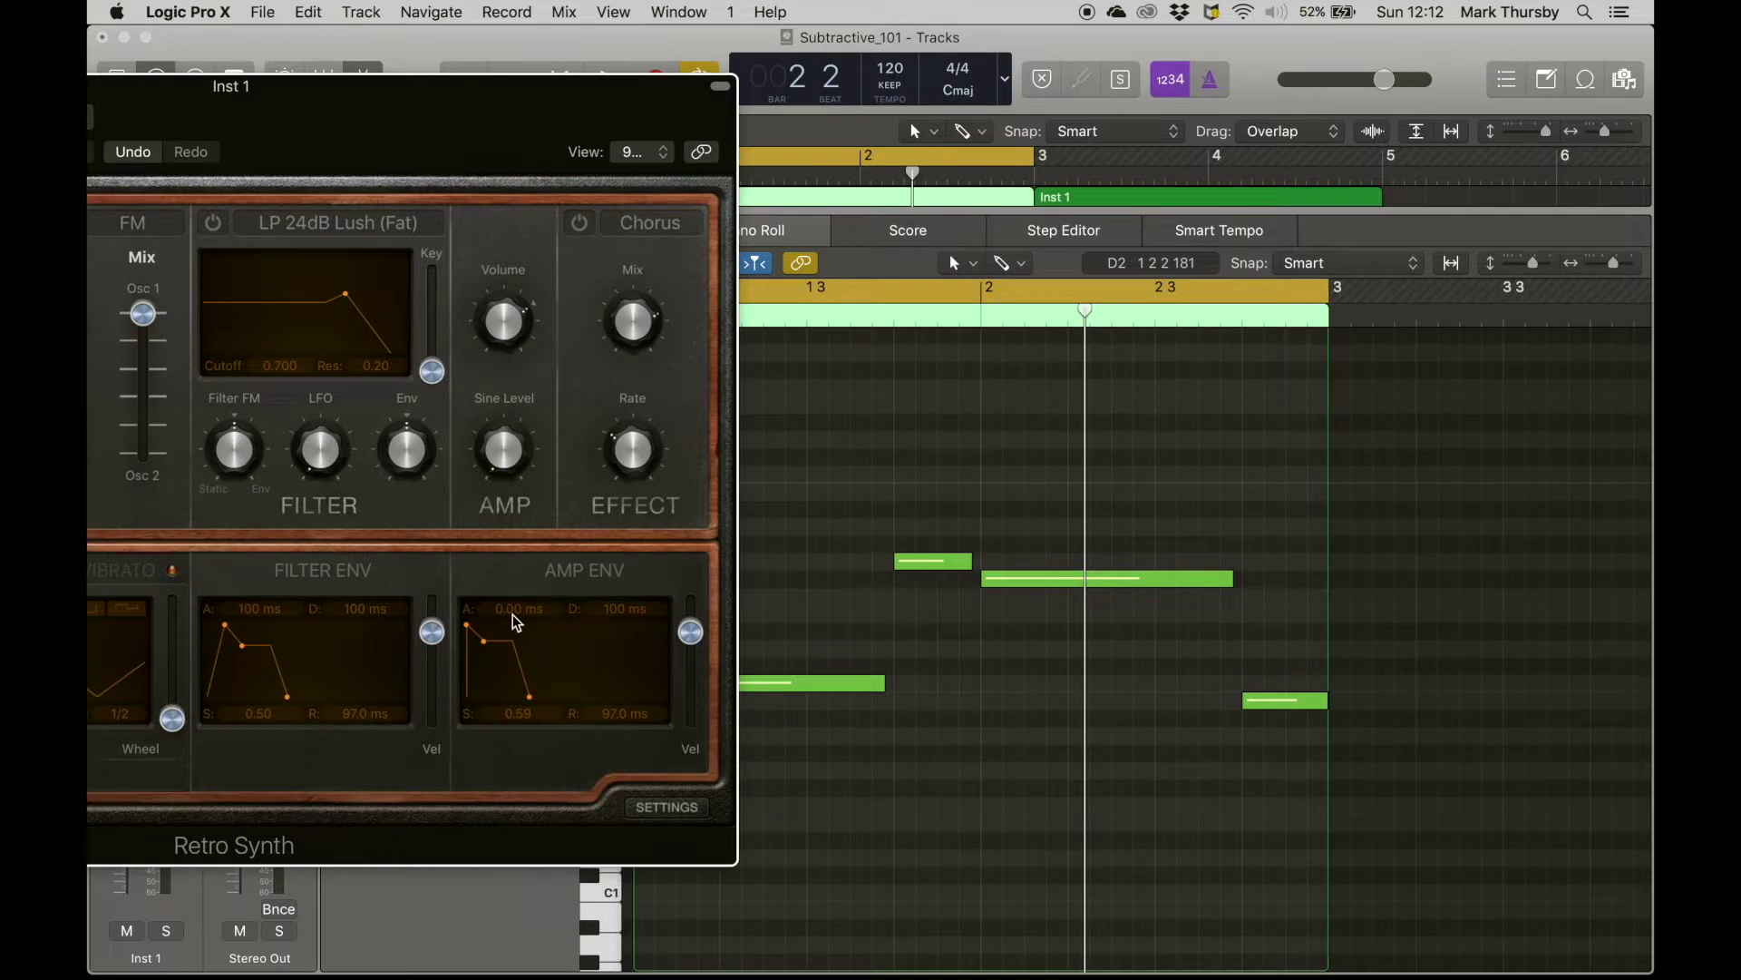
pyautogui.press('space')
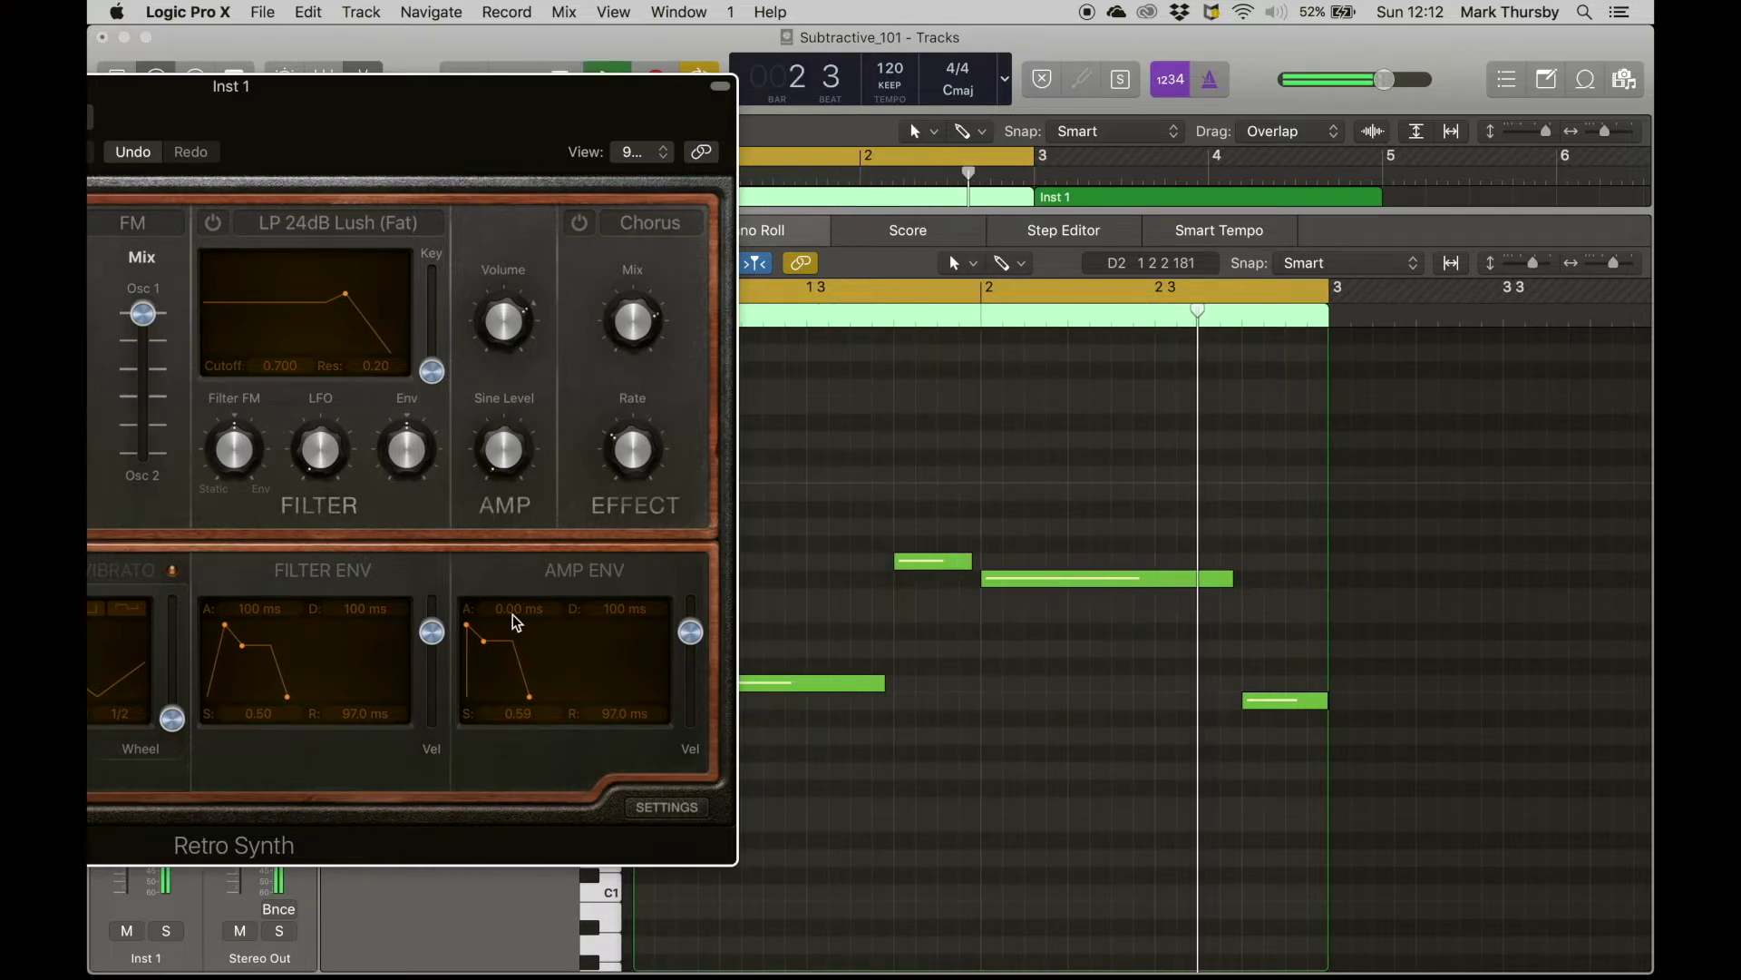
pyautogui.moveTo(420, 94); pyautogui.dragTo(487, 70)
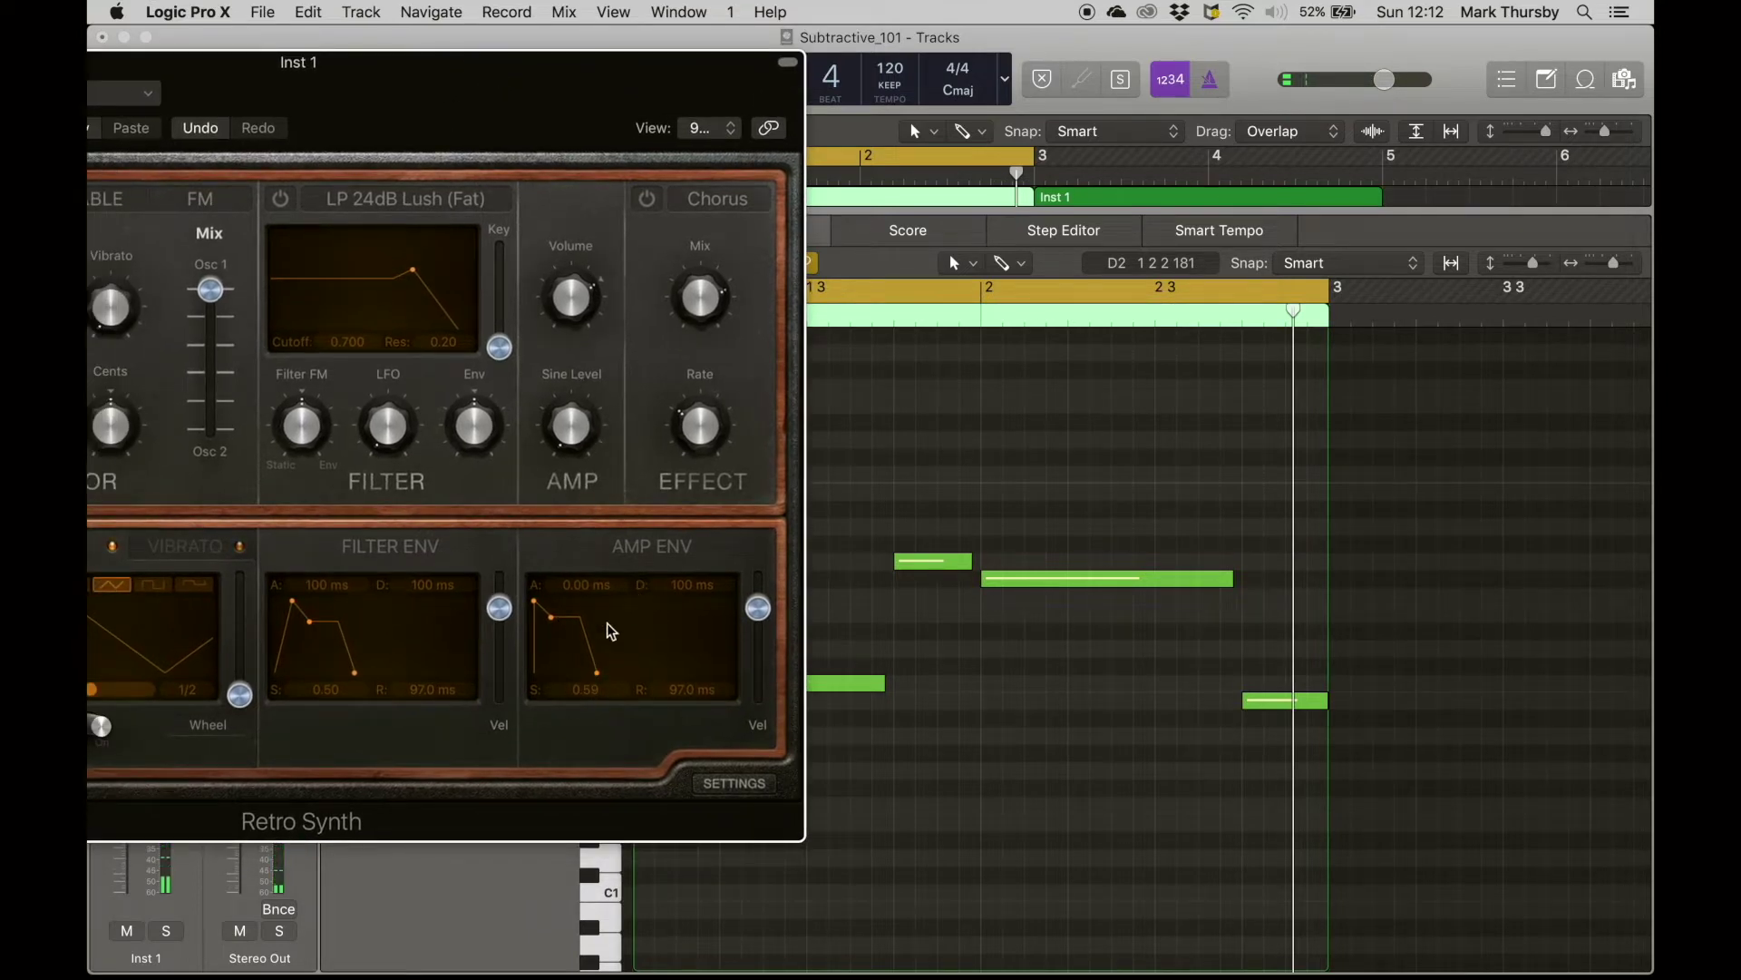
# - Audition different AMP ENV decay and sustain settings during playback, ending with a decay of 78.0 ms and a sustain of 0.18
pyautogui.moveTo(553, 619); pyautogui.dragTo(556, 644)
pyautogui.press('space')
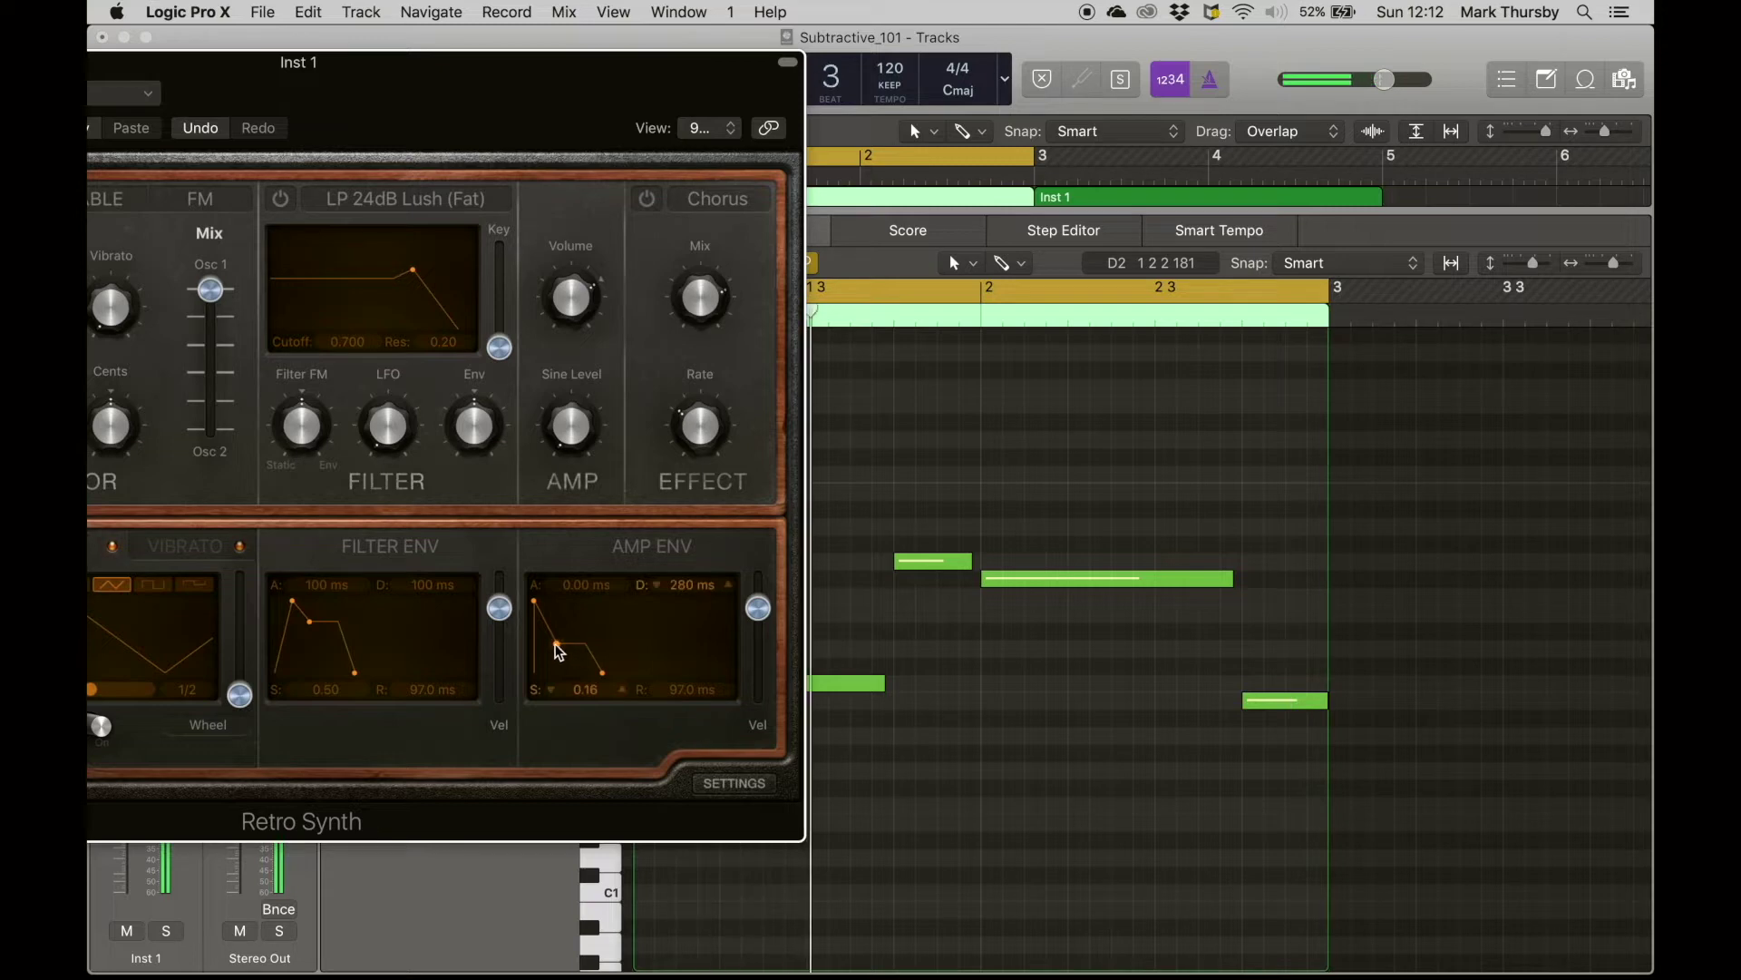
pyautogui.moveTo(558, 647); pyautogui.dragTo(558, 655)
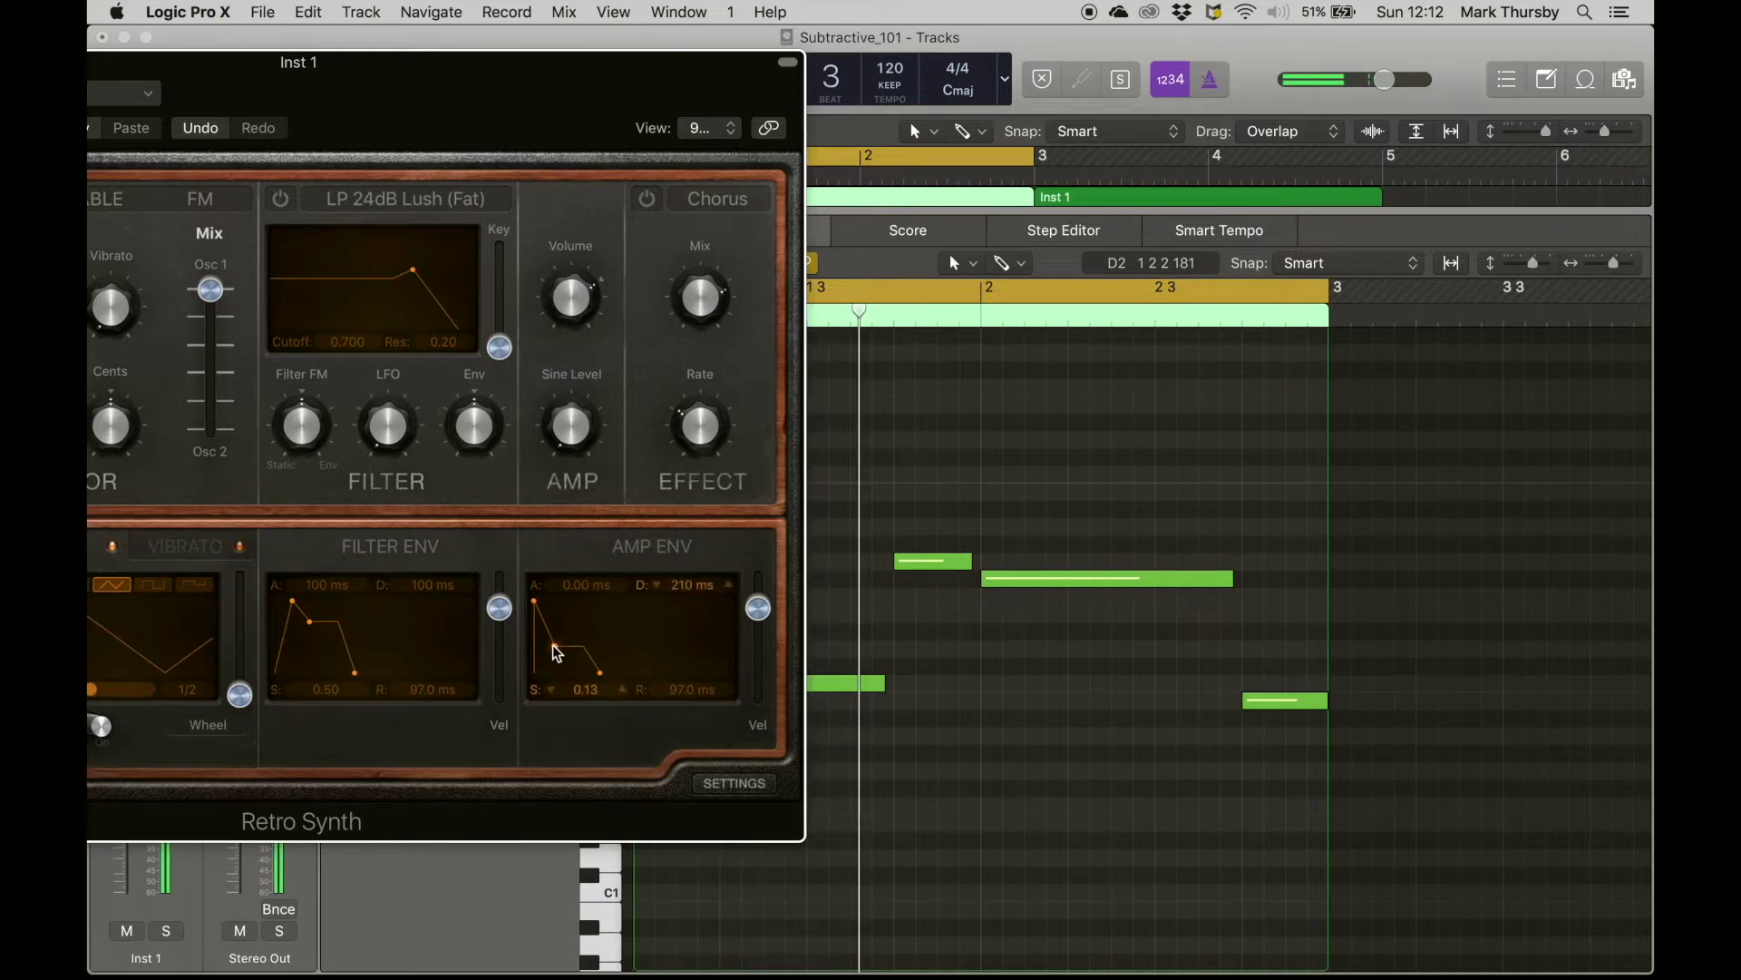
pyautogui.moveTo(558, 654)
pyautogui.mouseDown()
pyautogui.moveTo(560, 633)
pyautogui.moveTo(558, 653)
pyautogui.moveTo(542, 642)
pyautogui.mouseUp()
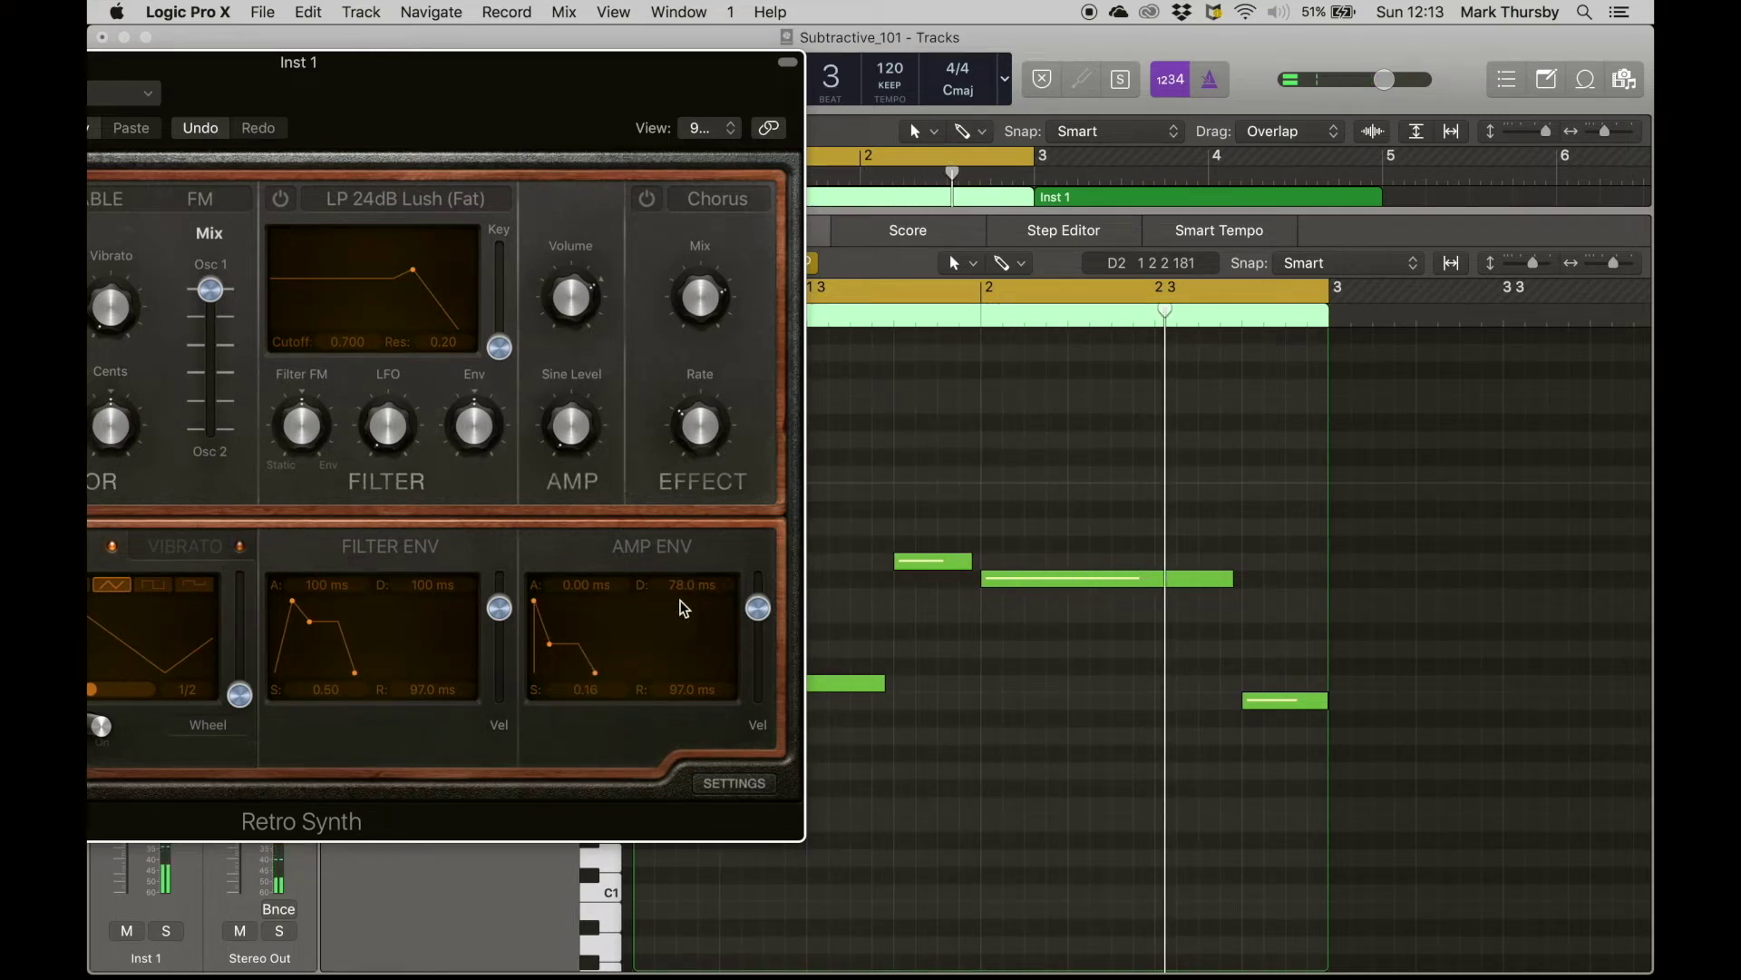
pyautogui.moveTo(549, 651)
pyautogui.mouseDown()
pyautogui.moveTo(556, 635)
pyautogui.moveTo(578, 647)
pyautogui.moveTo(549, 642)
pyautogui.mouseUp()
pyautogui.press('space')
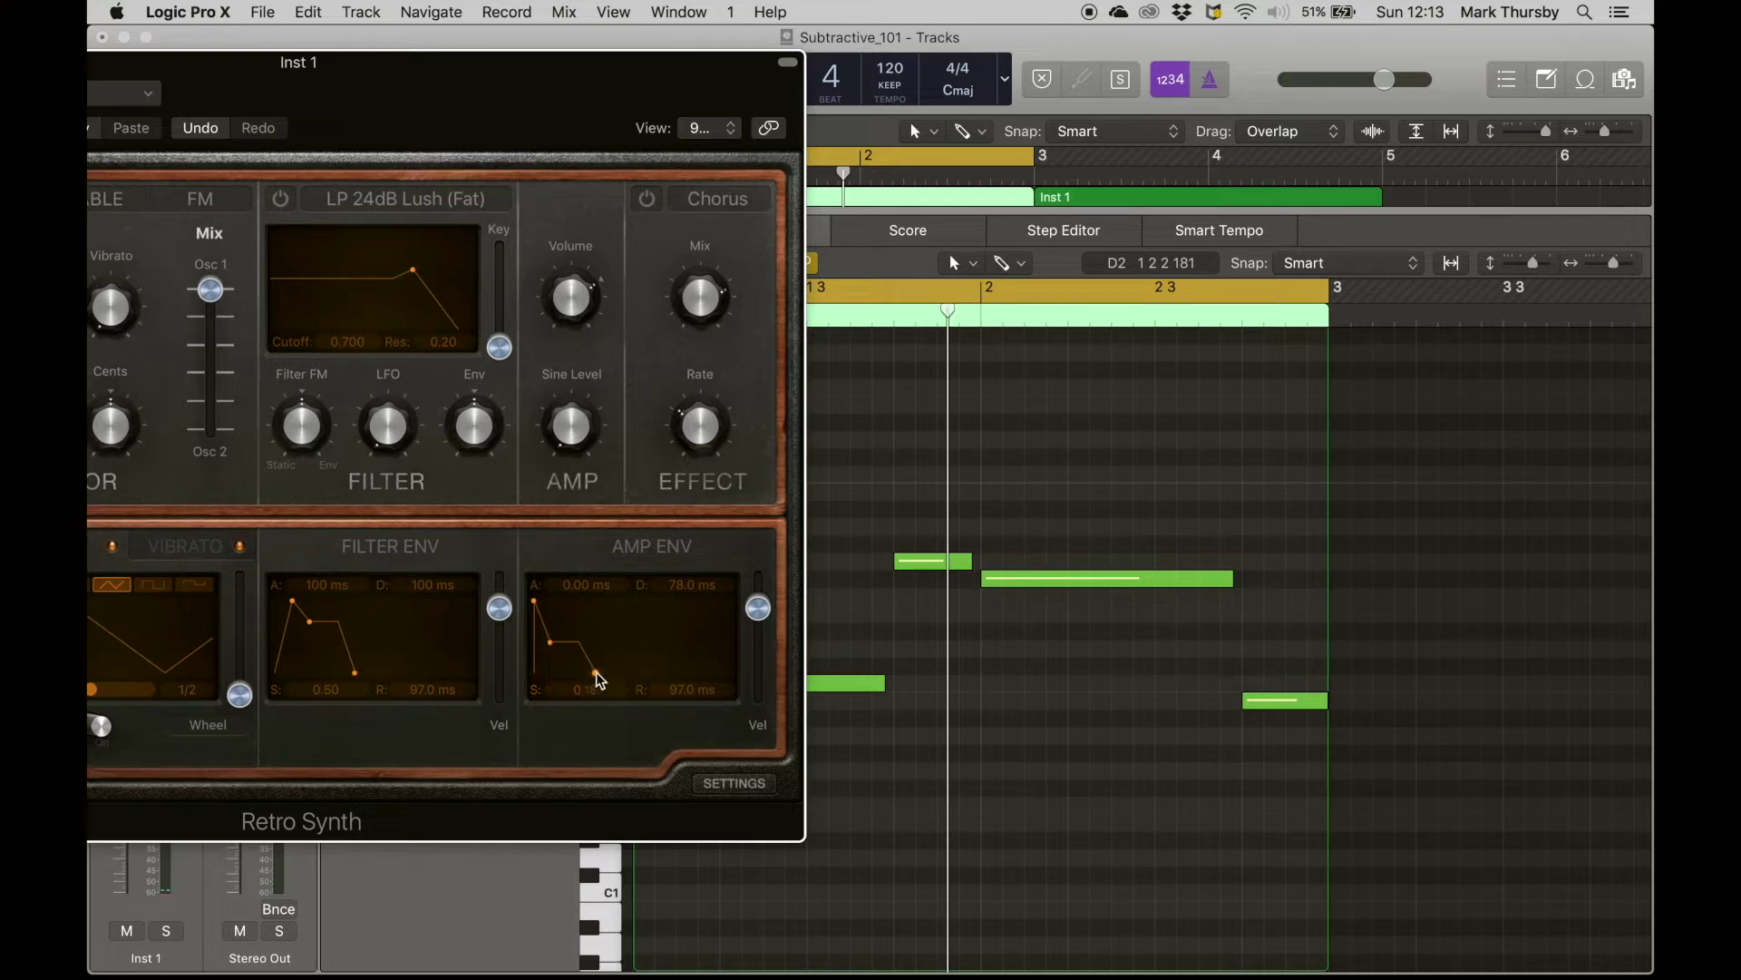
# - Play the region with the AMP ENV release at 10.0 s, and again with decay 10.0 s, sustain 1.00 and release 1.00 ms
pyautogui.moveTo(598, 680); pyautogui.dragTo(673, 683)
pyautogui.press('space')
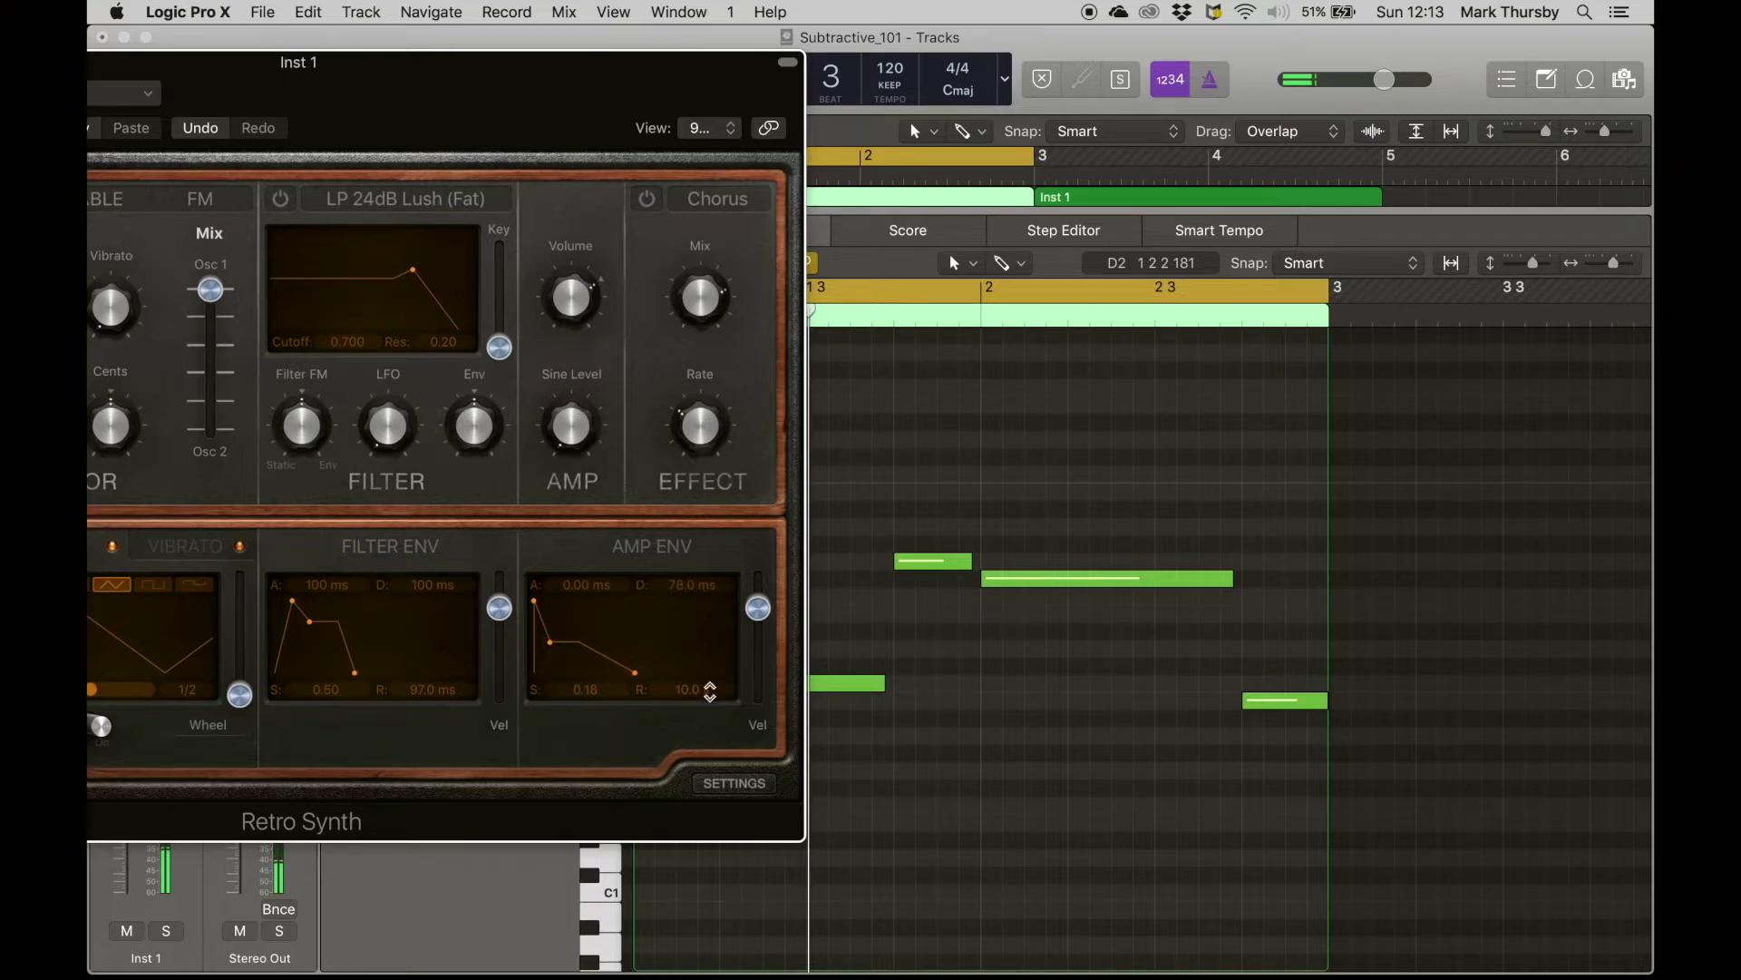
pyautogui.moveTo(637, 676); pyautogui.dragTo(579, 682)
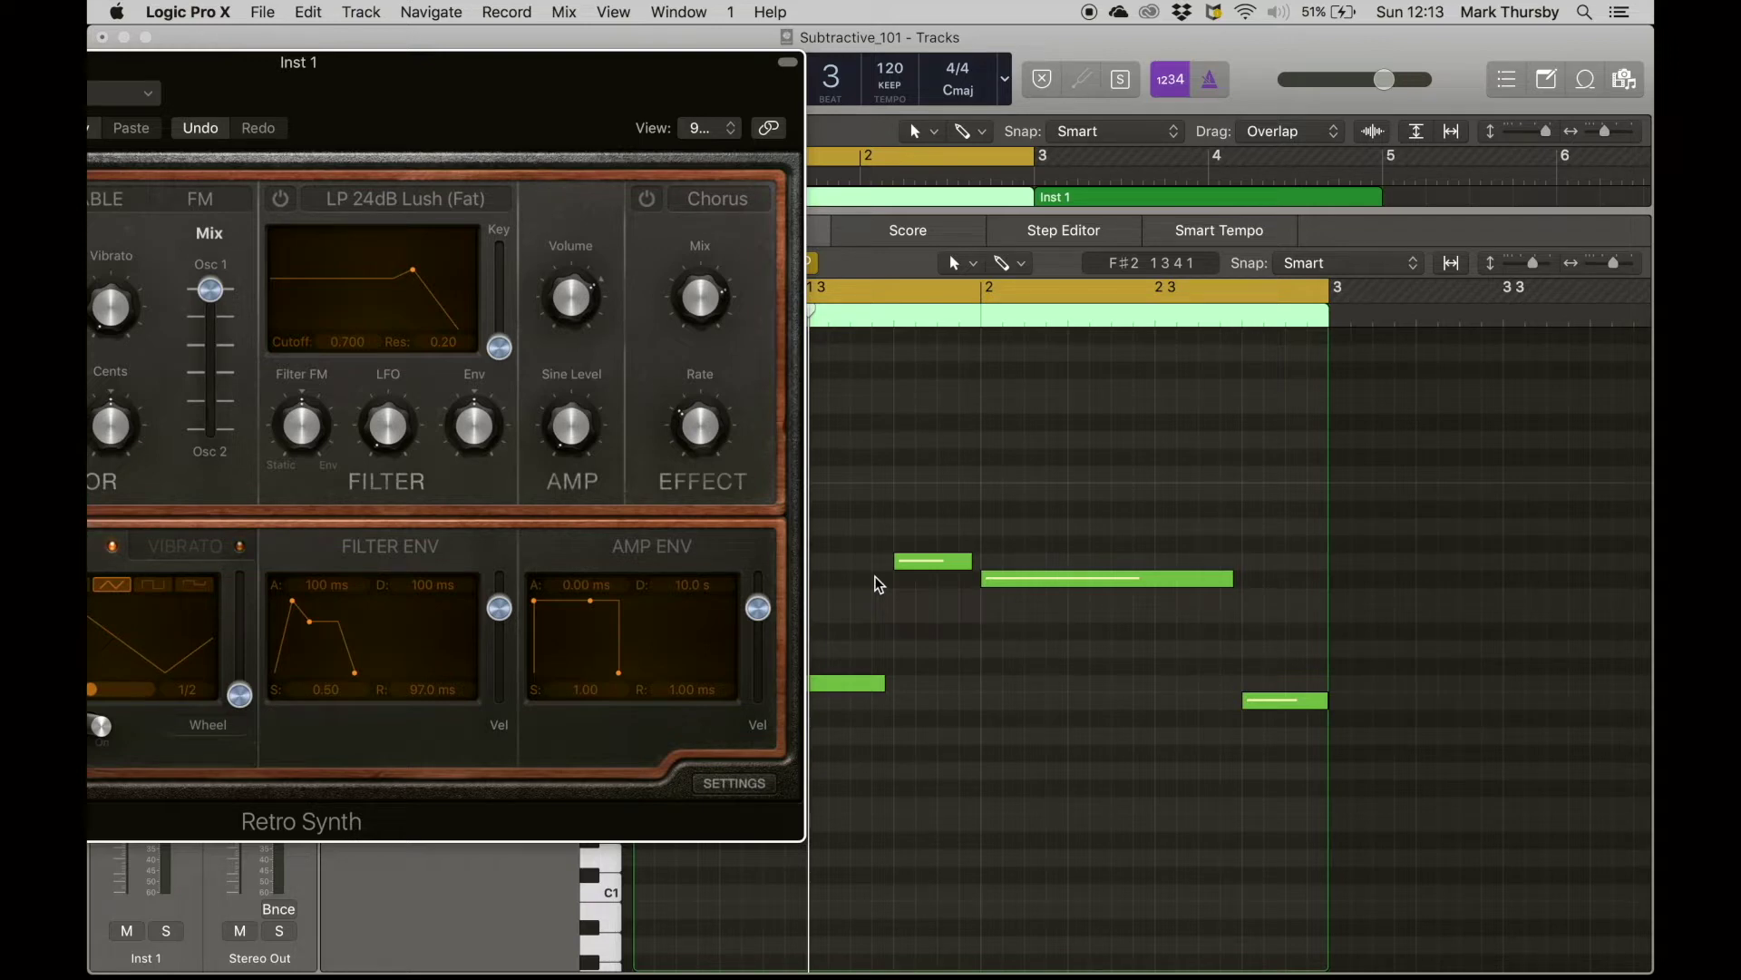
pyautogui.press('space')
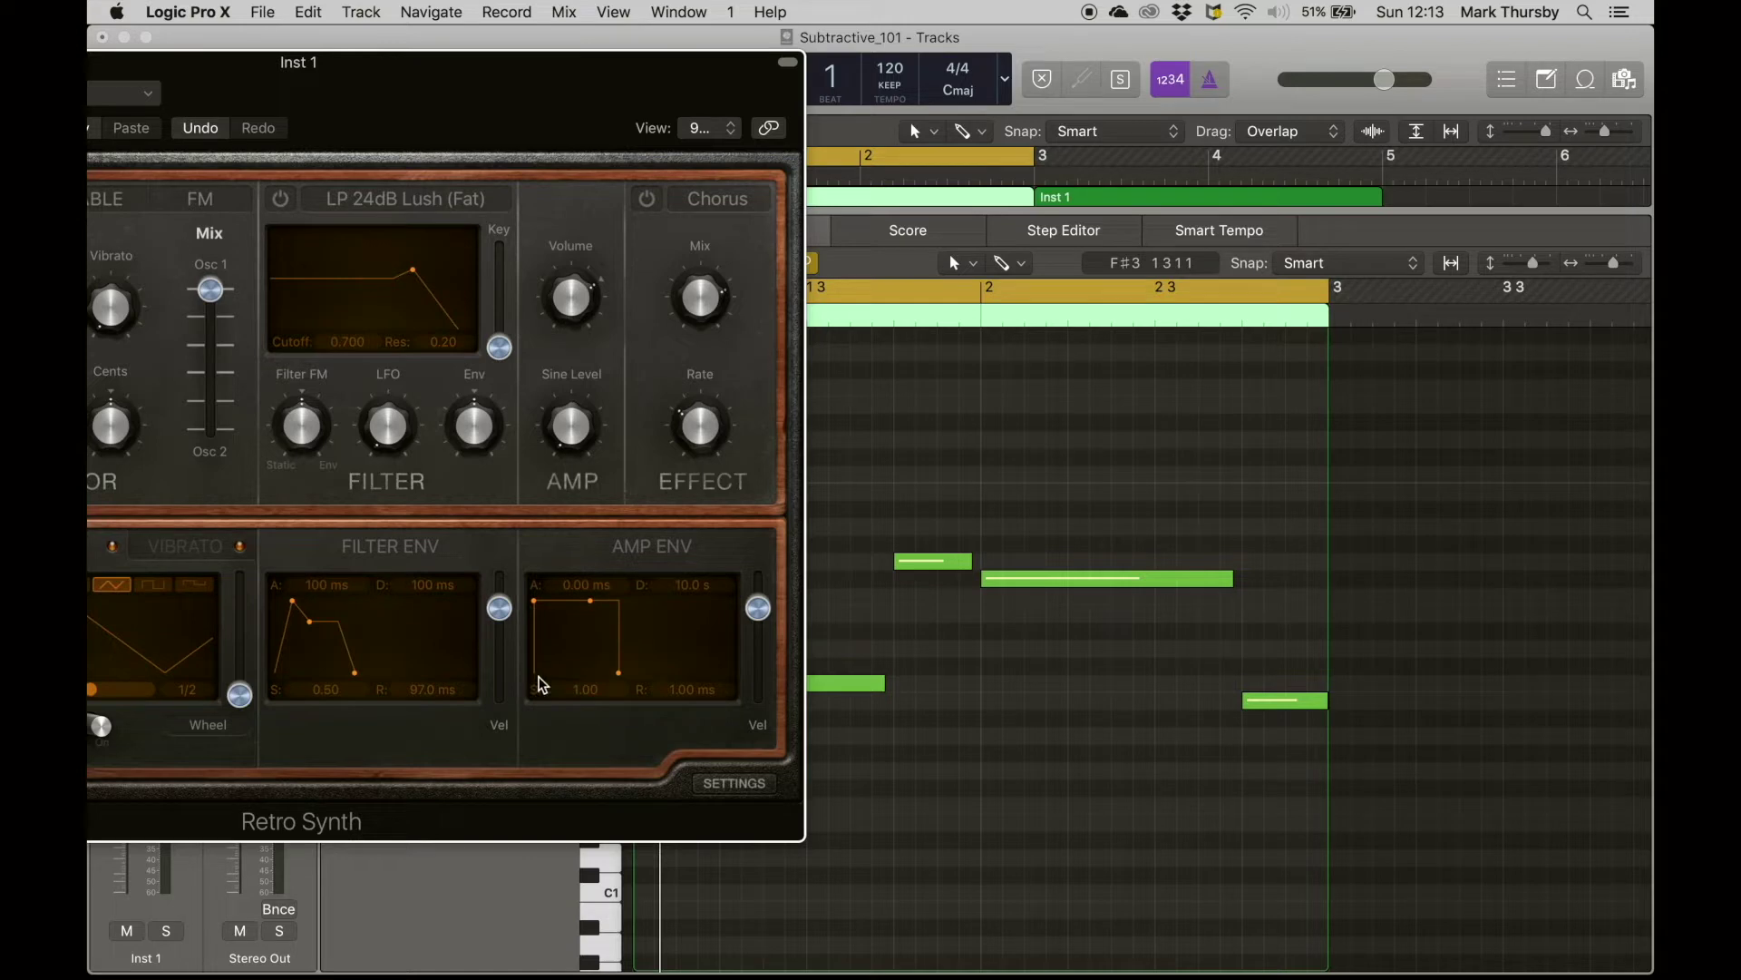
# - Set the AMP ENV to attack 17.0 ms, decay 1500 ms, sustain 0.29 and release 34.0 ms, and move the Retro Synth window fully into view
pyautogui.moveTo(591, 609); pyautogui.dragTo(610, 672)
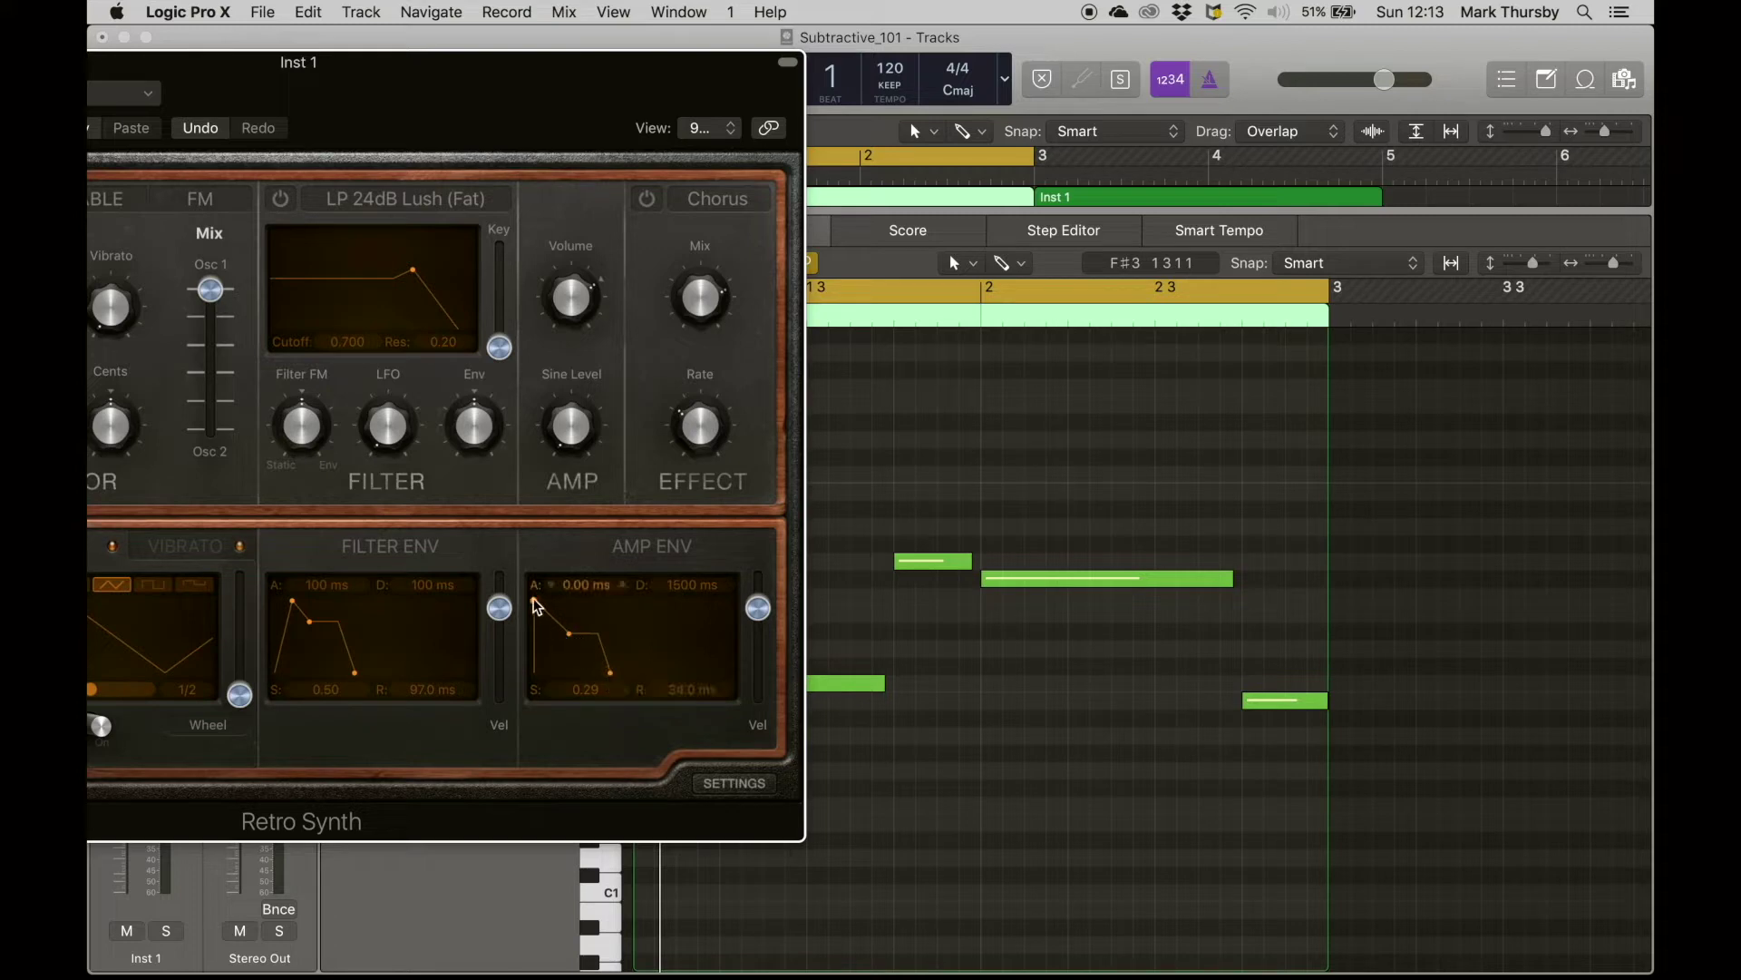
pyautogui.moveTo(536, 608); pyautogui.dragTo(548, 591)
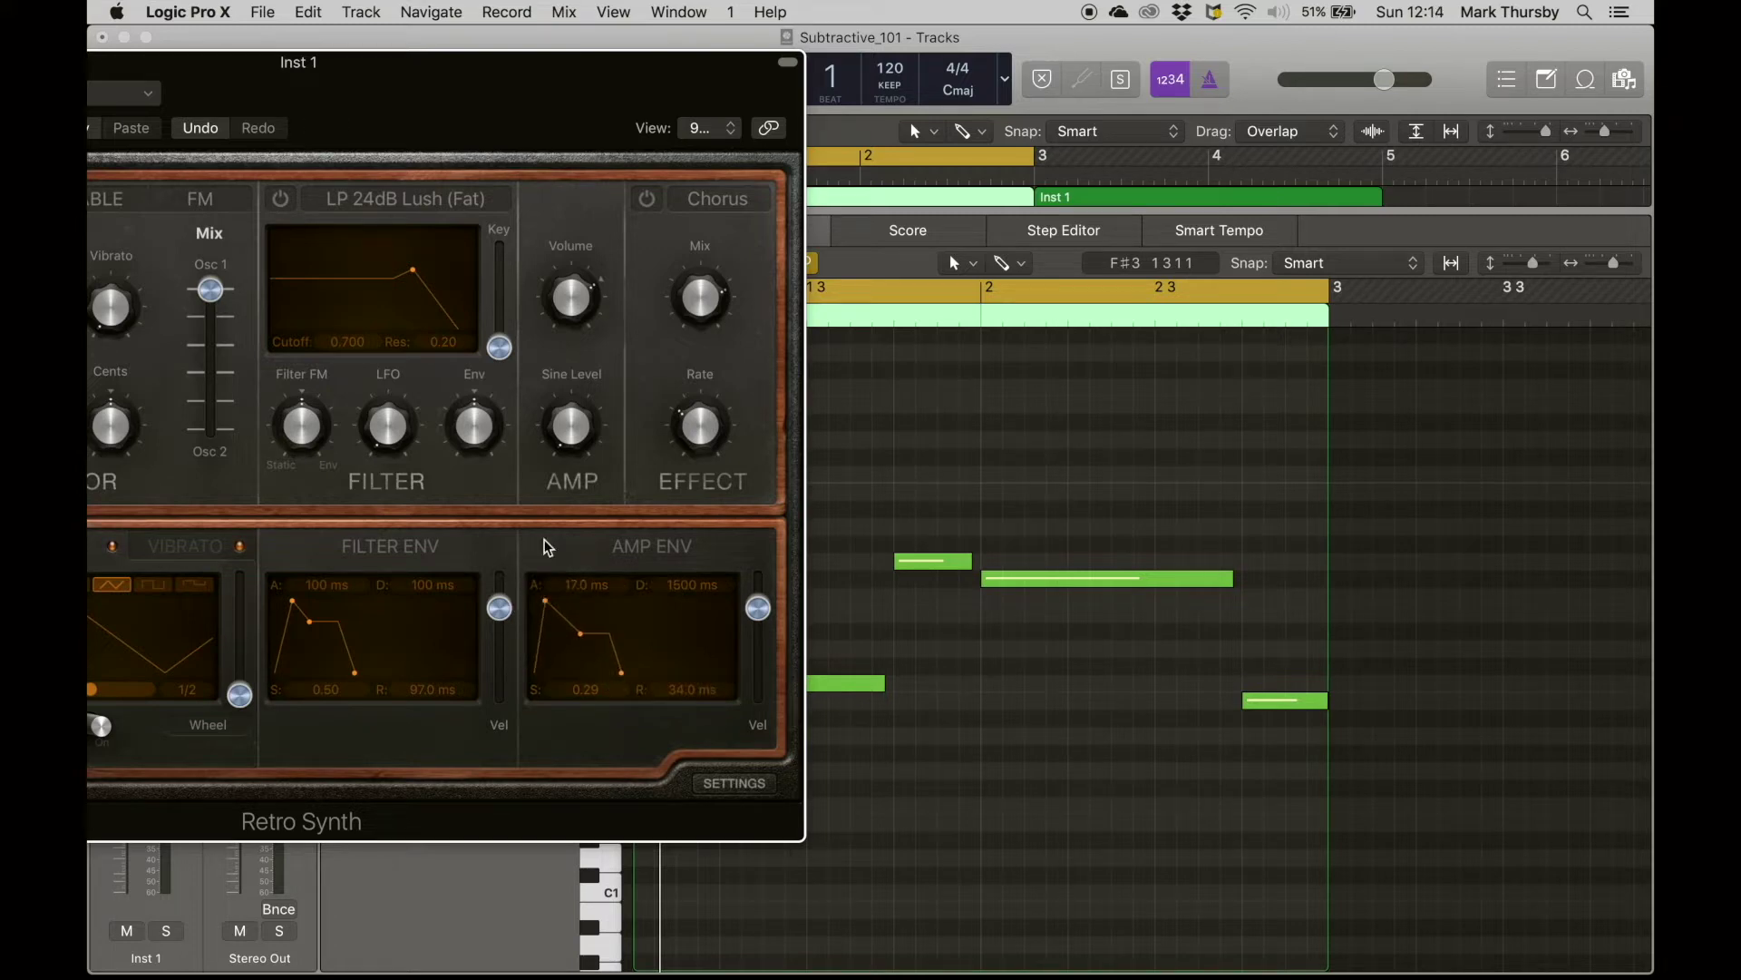
pyautogui.moveTo(372, 66); pyautogui.dragTo(898, 99)
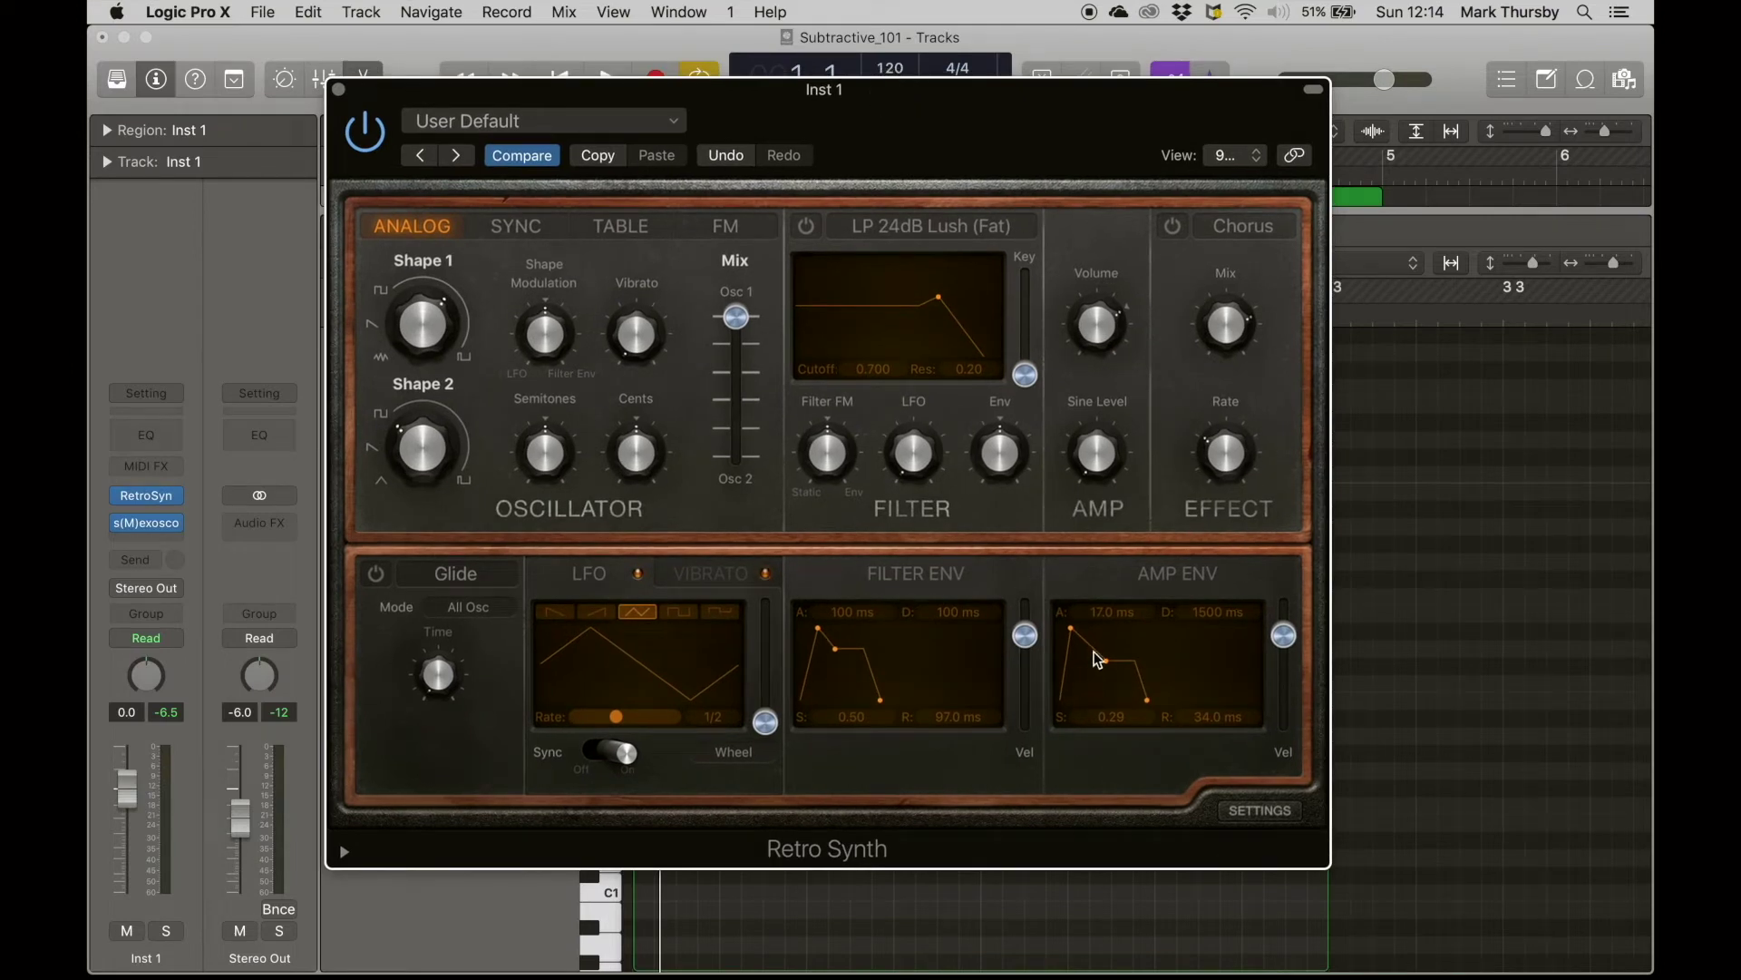
# - Reload the User Default setting in Retro Synth, audition the first region with it, and close the synth window
pyautogui.click(471, 125)
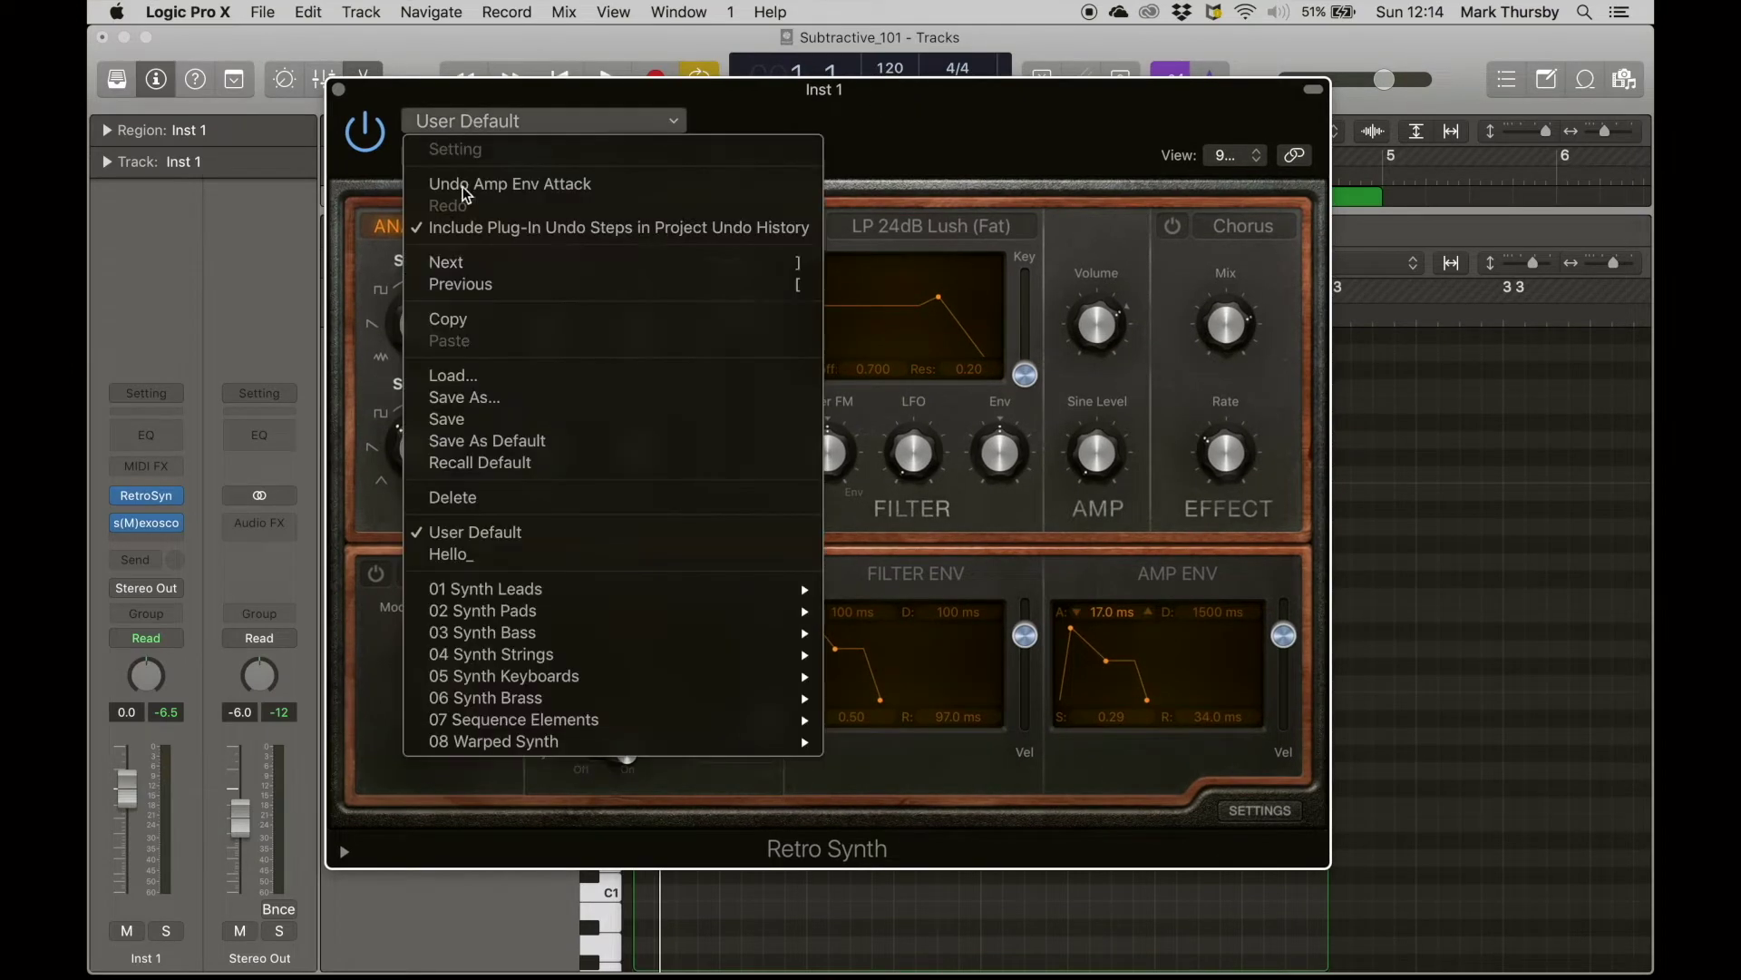
pyautogui.click(456, 539)
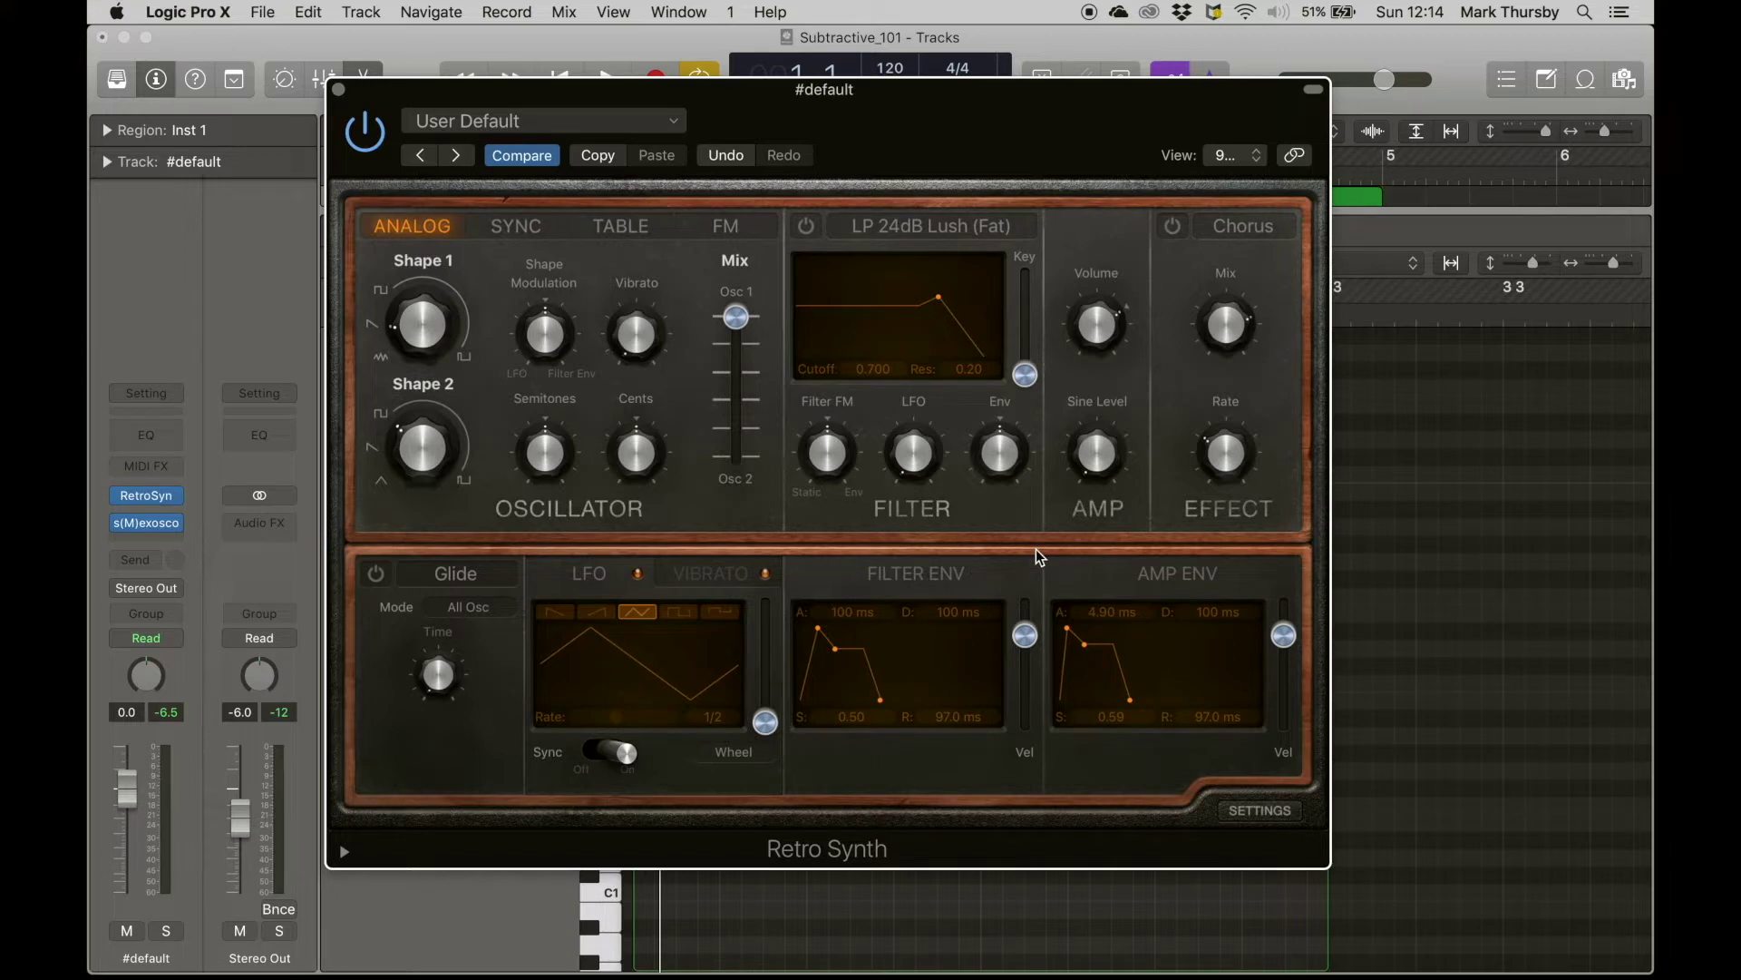
pyautogui.press('space')
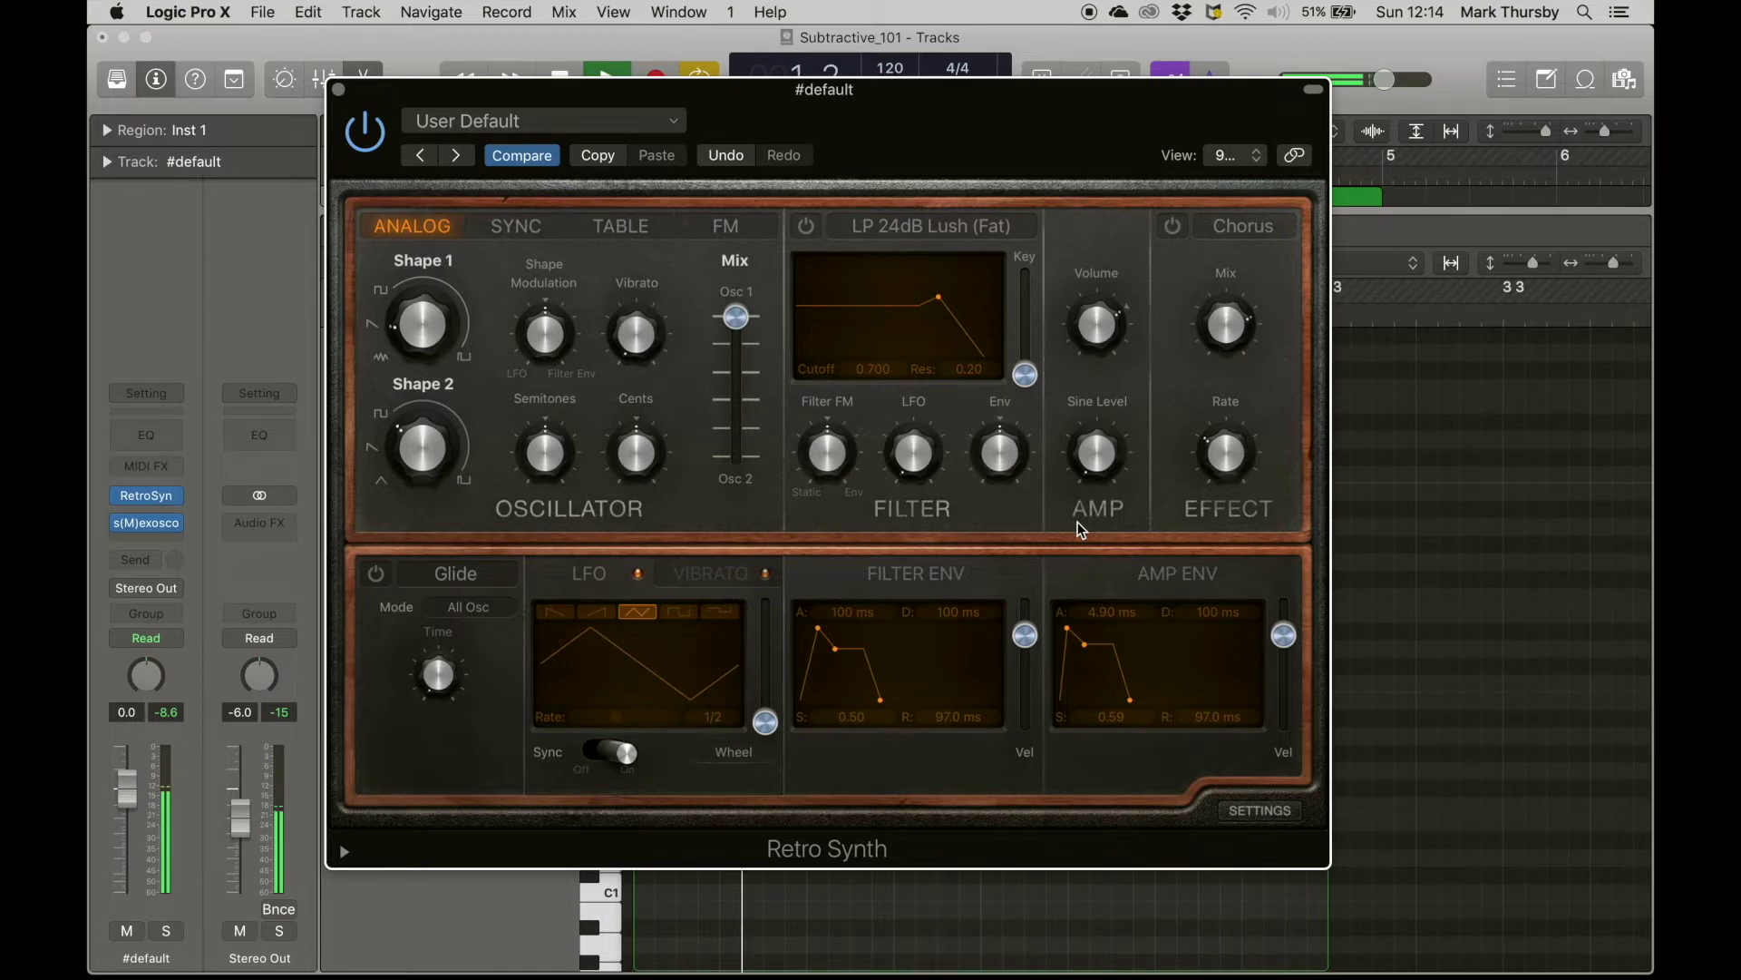
pyautogui.press('space')
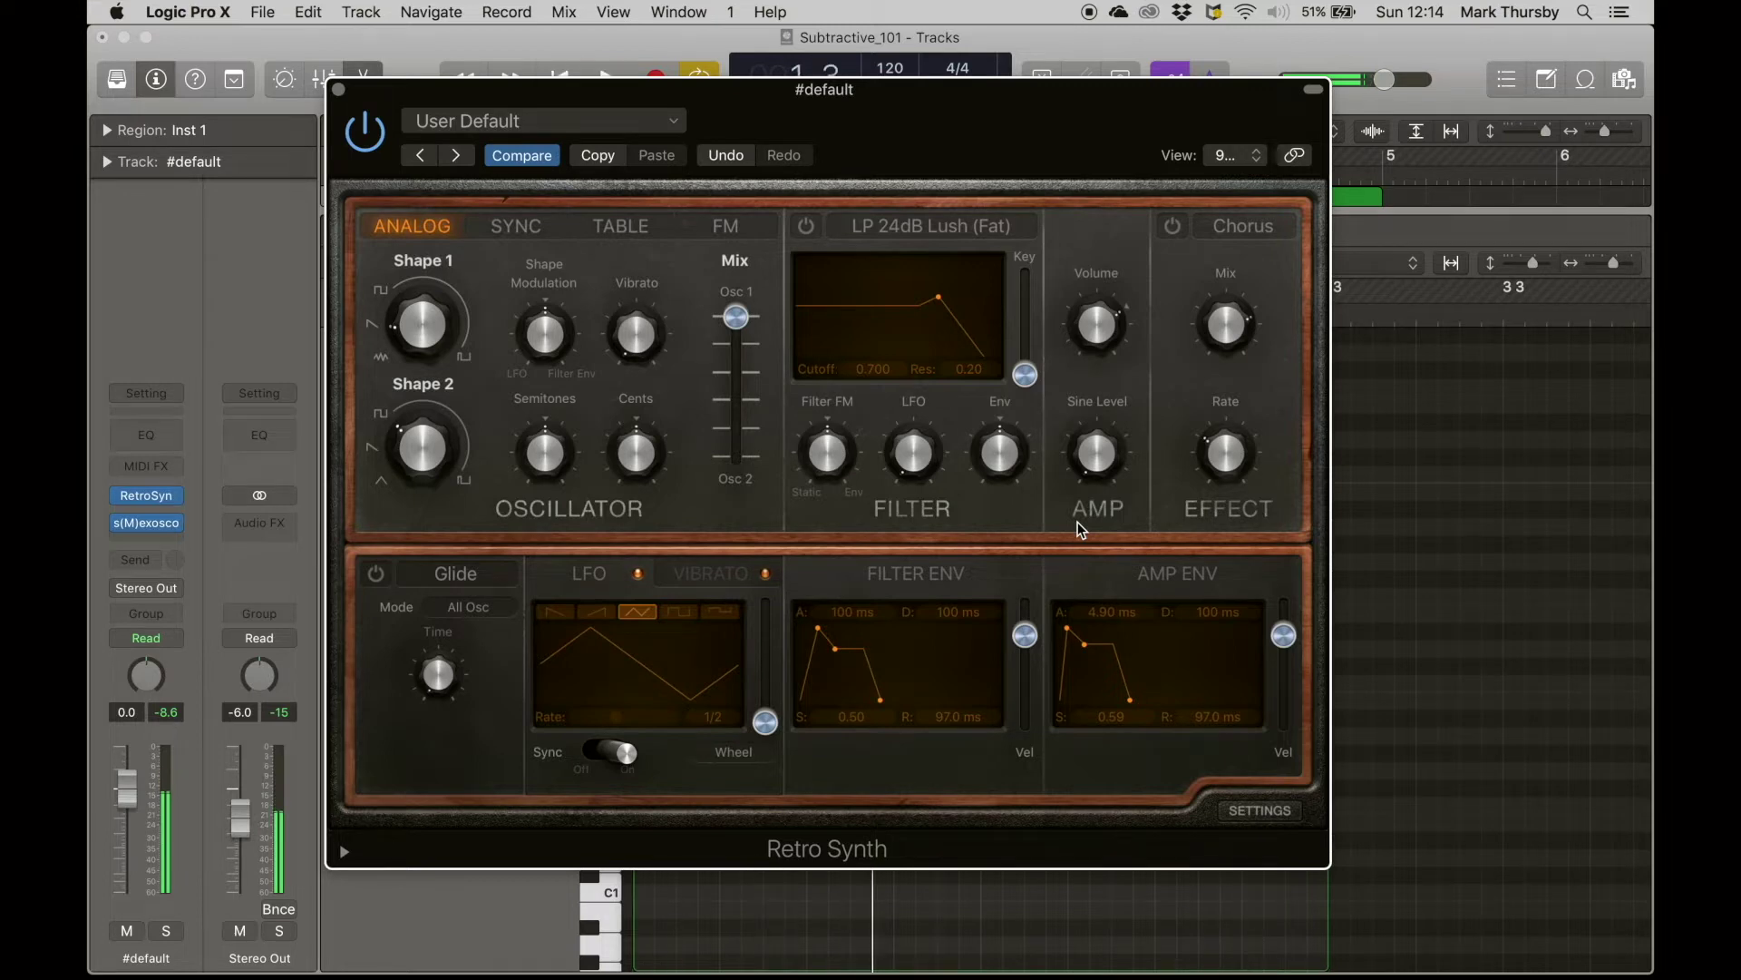
pyautogui.click(338, 91)
pyautogui.press('space')
pyautogui.press('space')
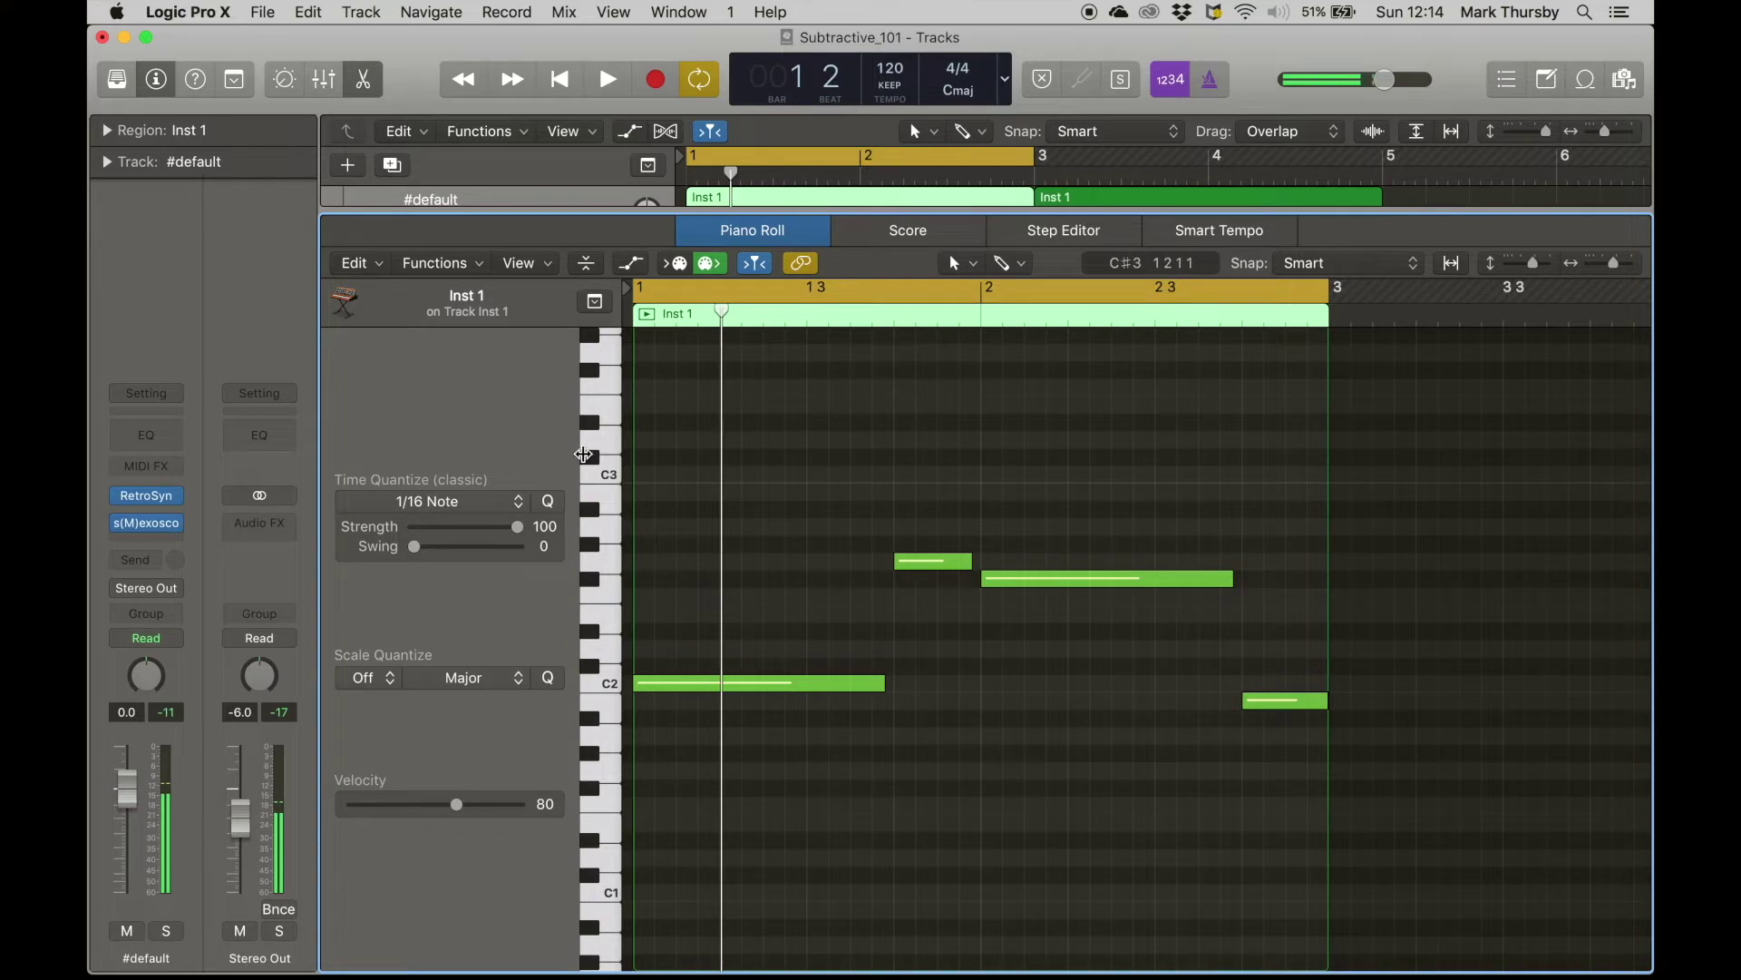
# - Play the second region, and replace the Retro Synth window with the FF Pro-Q 2 window, placed higher on the screen
pyautogui.moveTo(162, 502)
pyautogui.press('v')
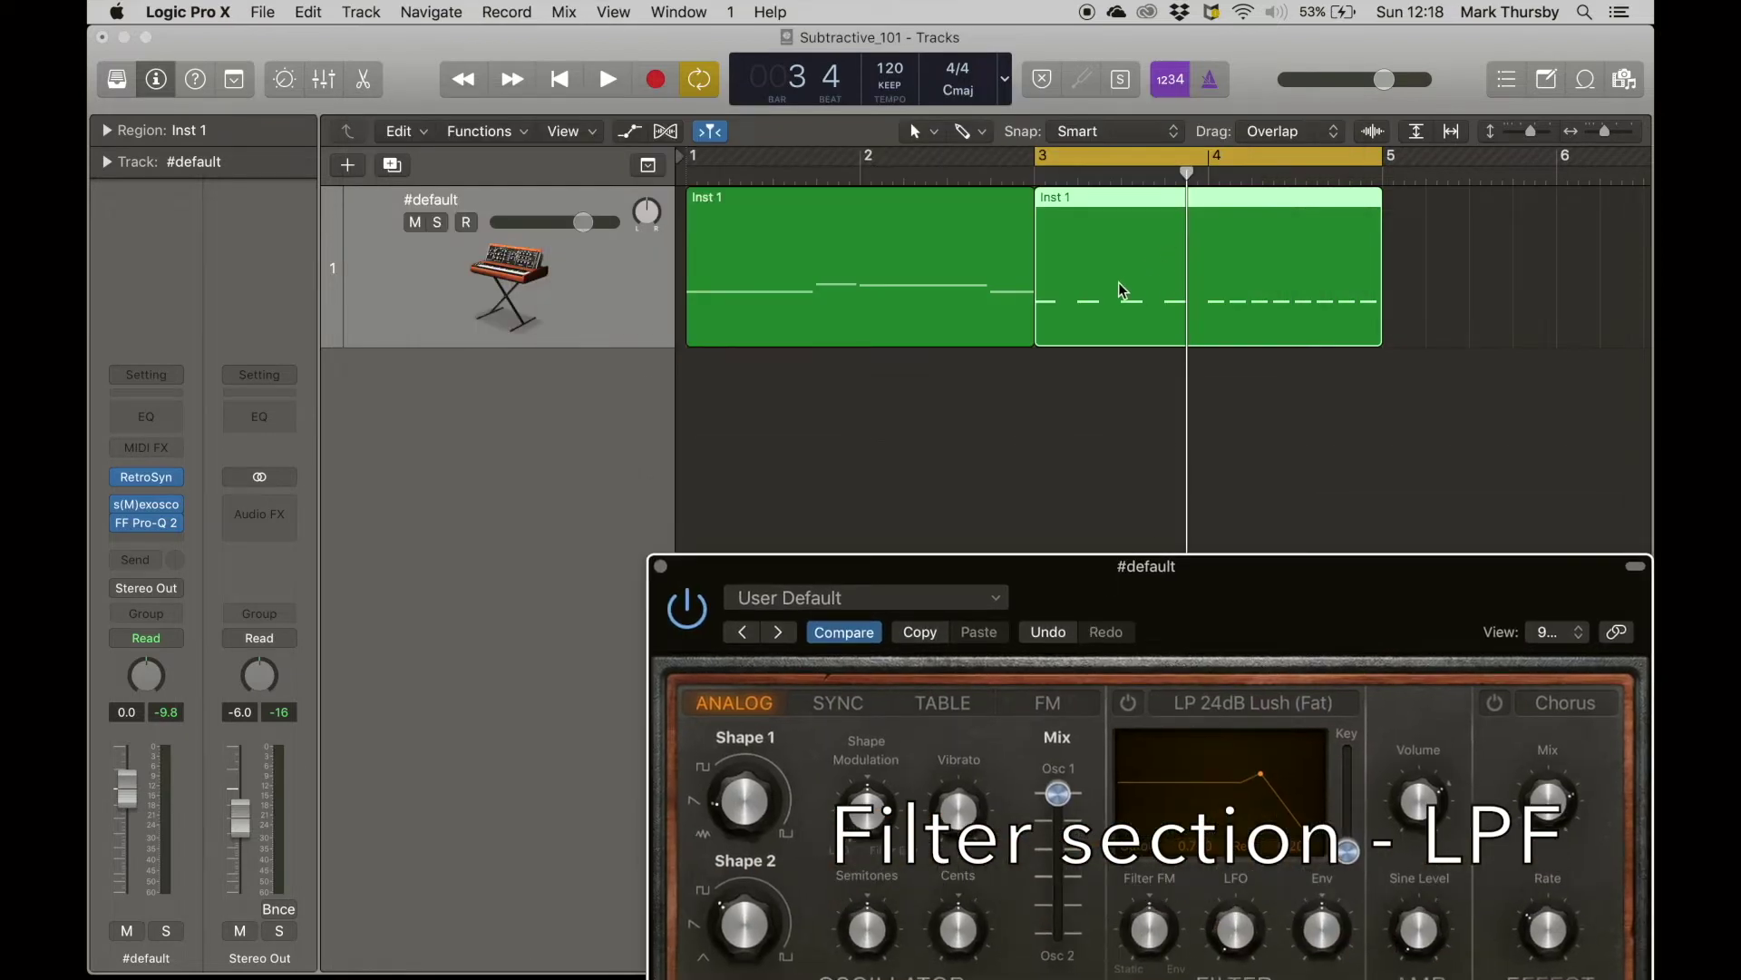
pyautogui.press('space')
pyautogui.click(662, 568)
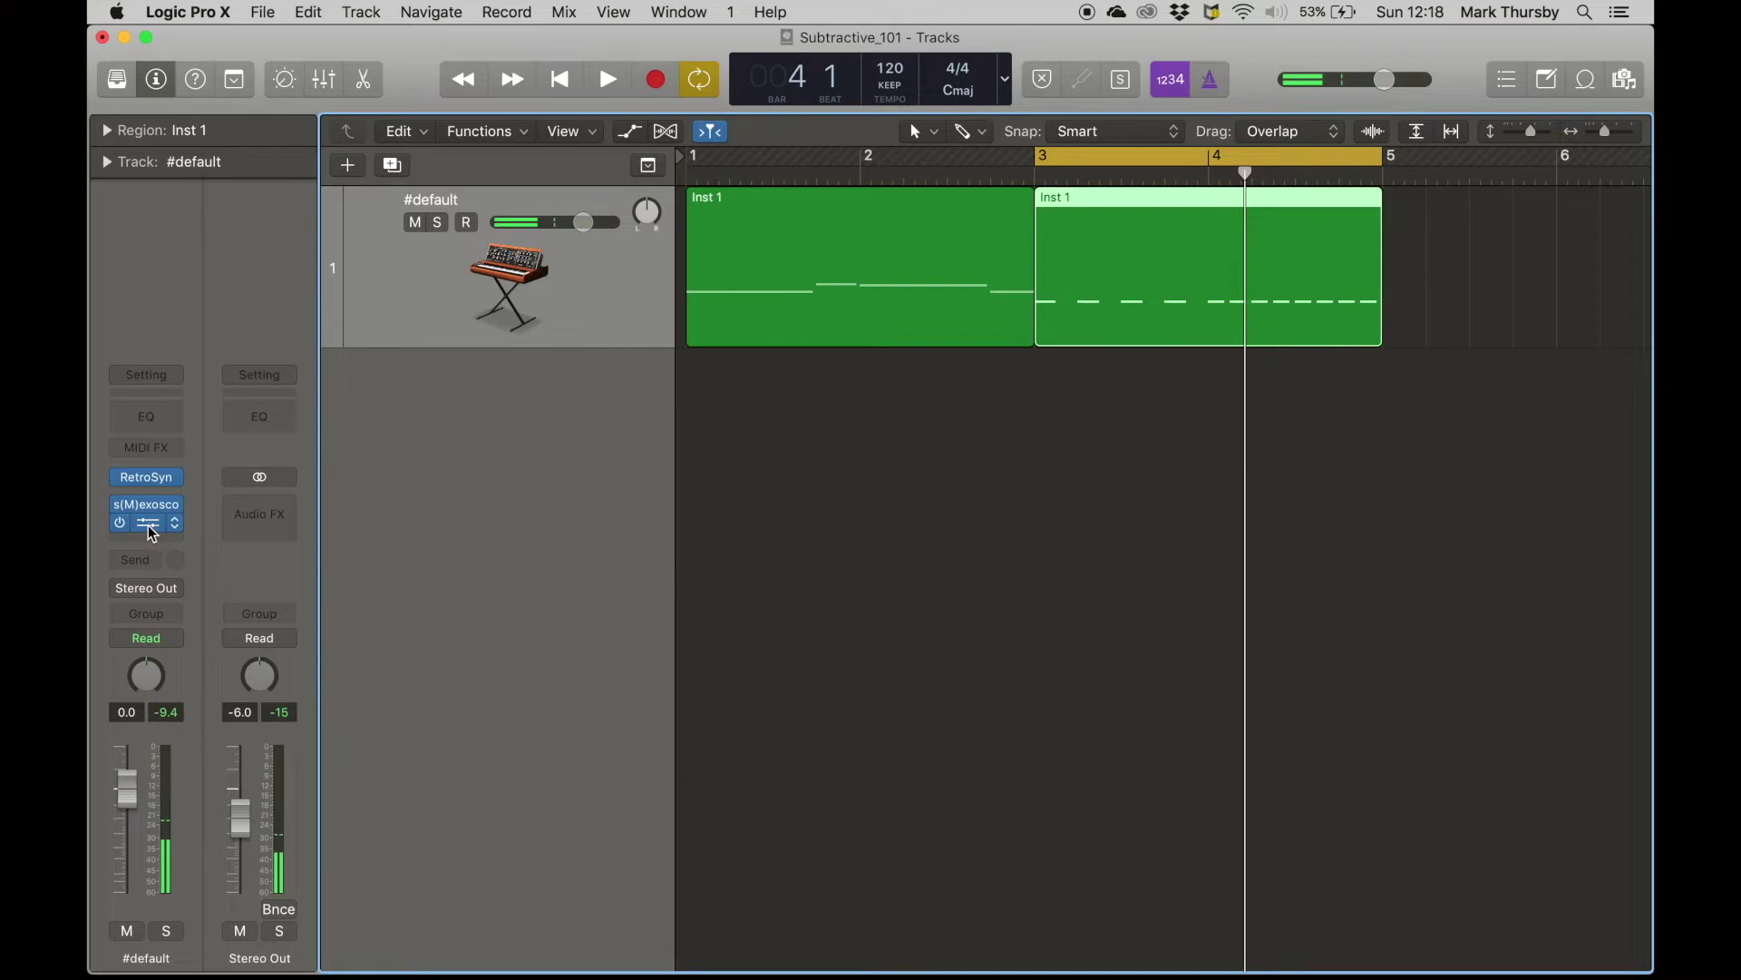
pyautogui.click(146, 522)
pyautogui.moveTo(614, 137); pyautogui.dragTo(569, 67)
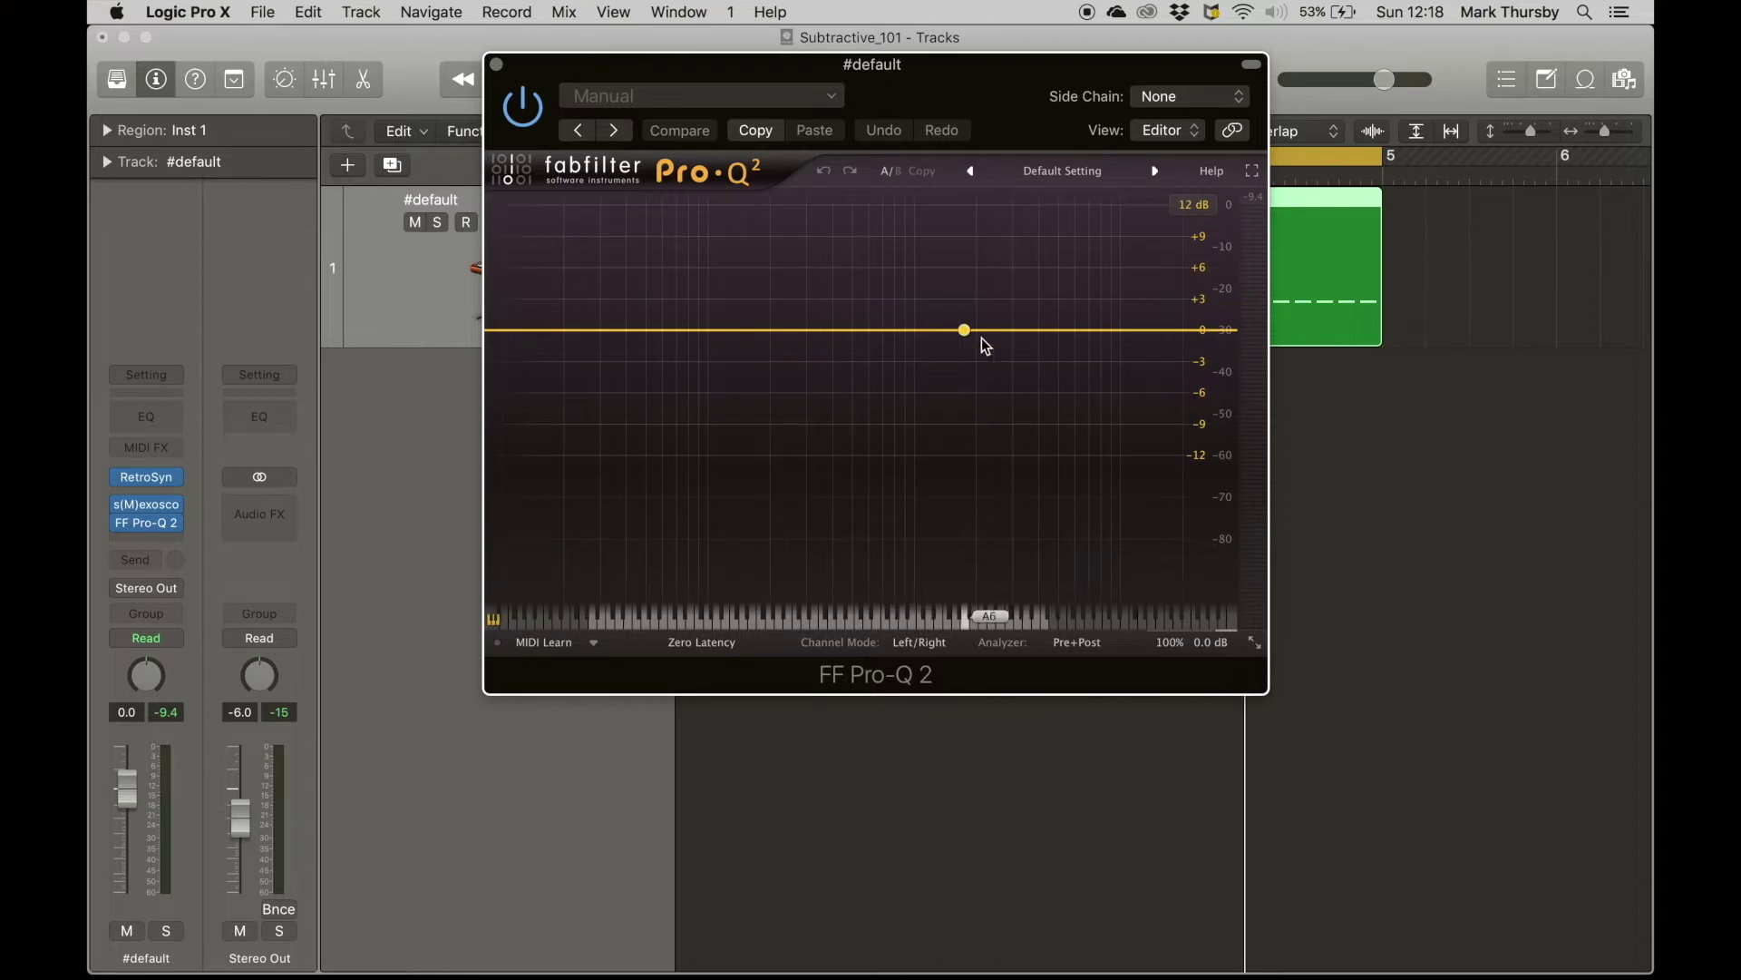
# - Bring up the Retro Synth window, shift it upward to view its filter section, and close it again
pyautogui.click(148, 478)
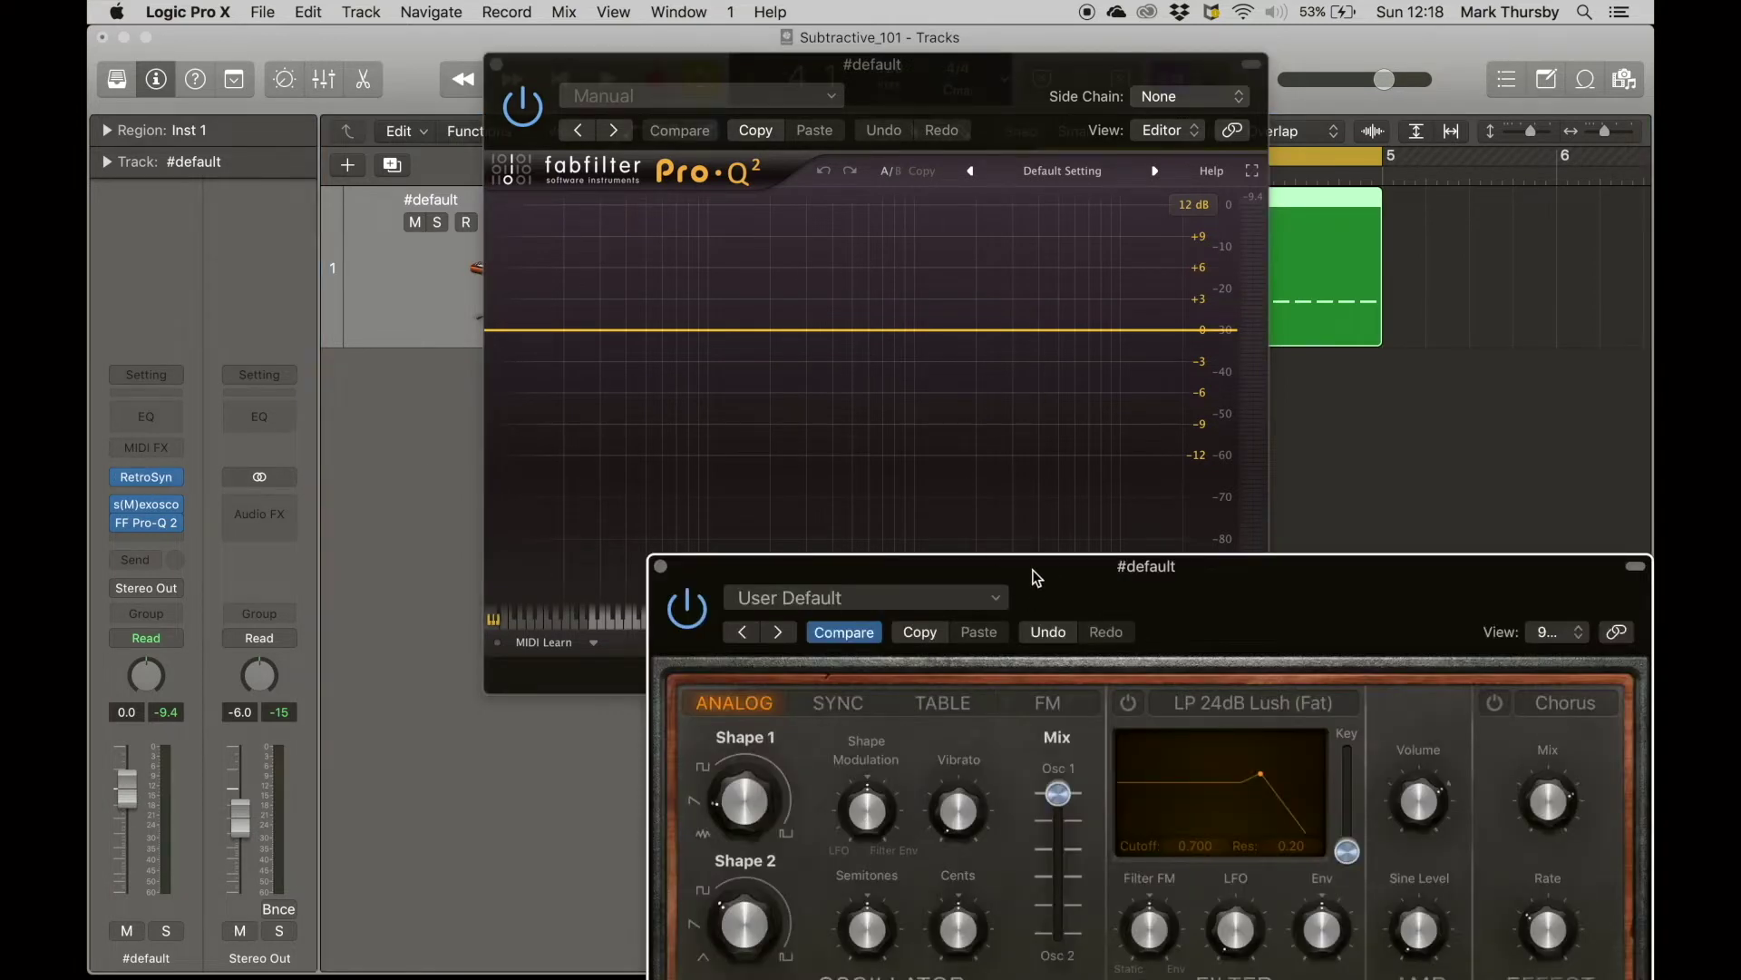
pyautogui.moveTo(1037, 578); pyautogui.dragTo(766, 224)
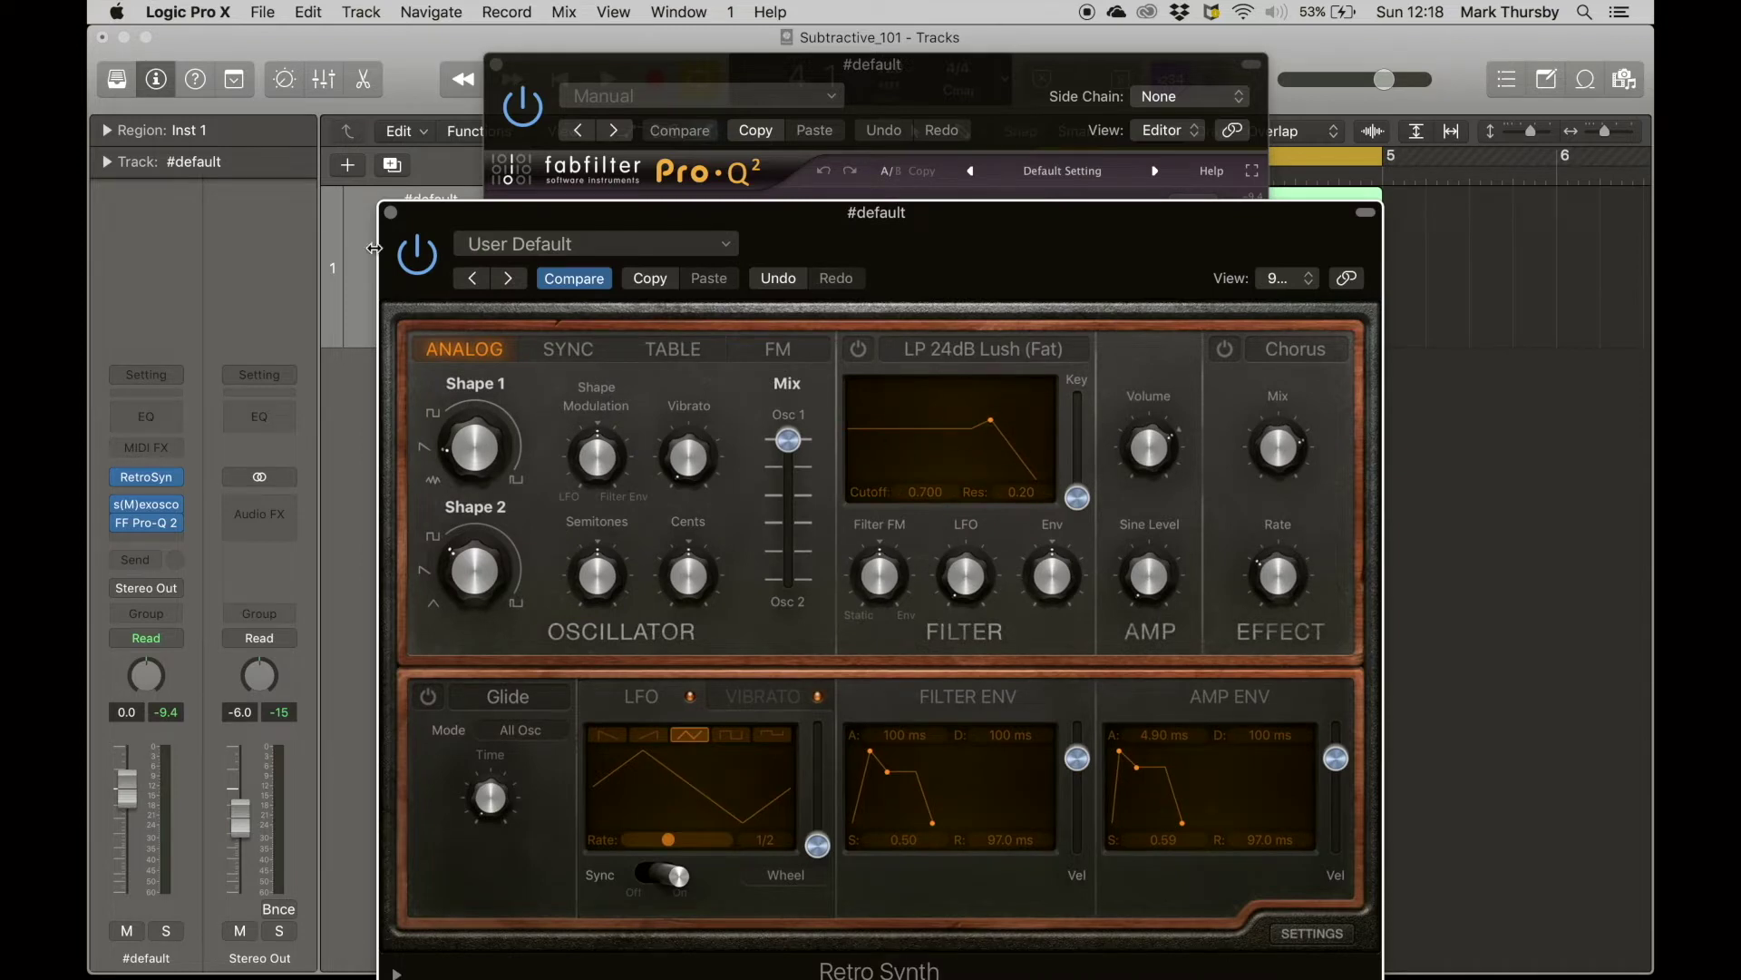
pyautogui.click(391, 213)
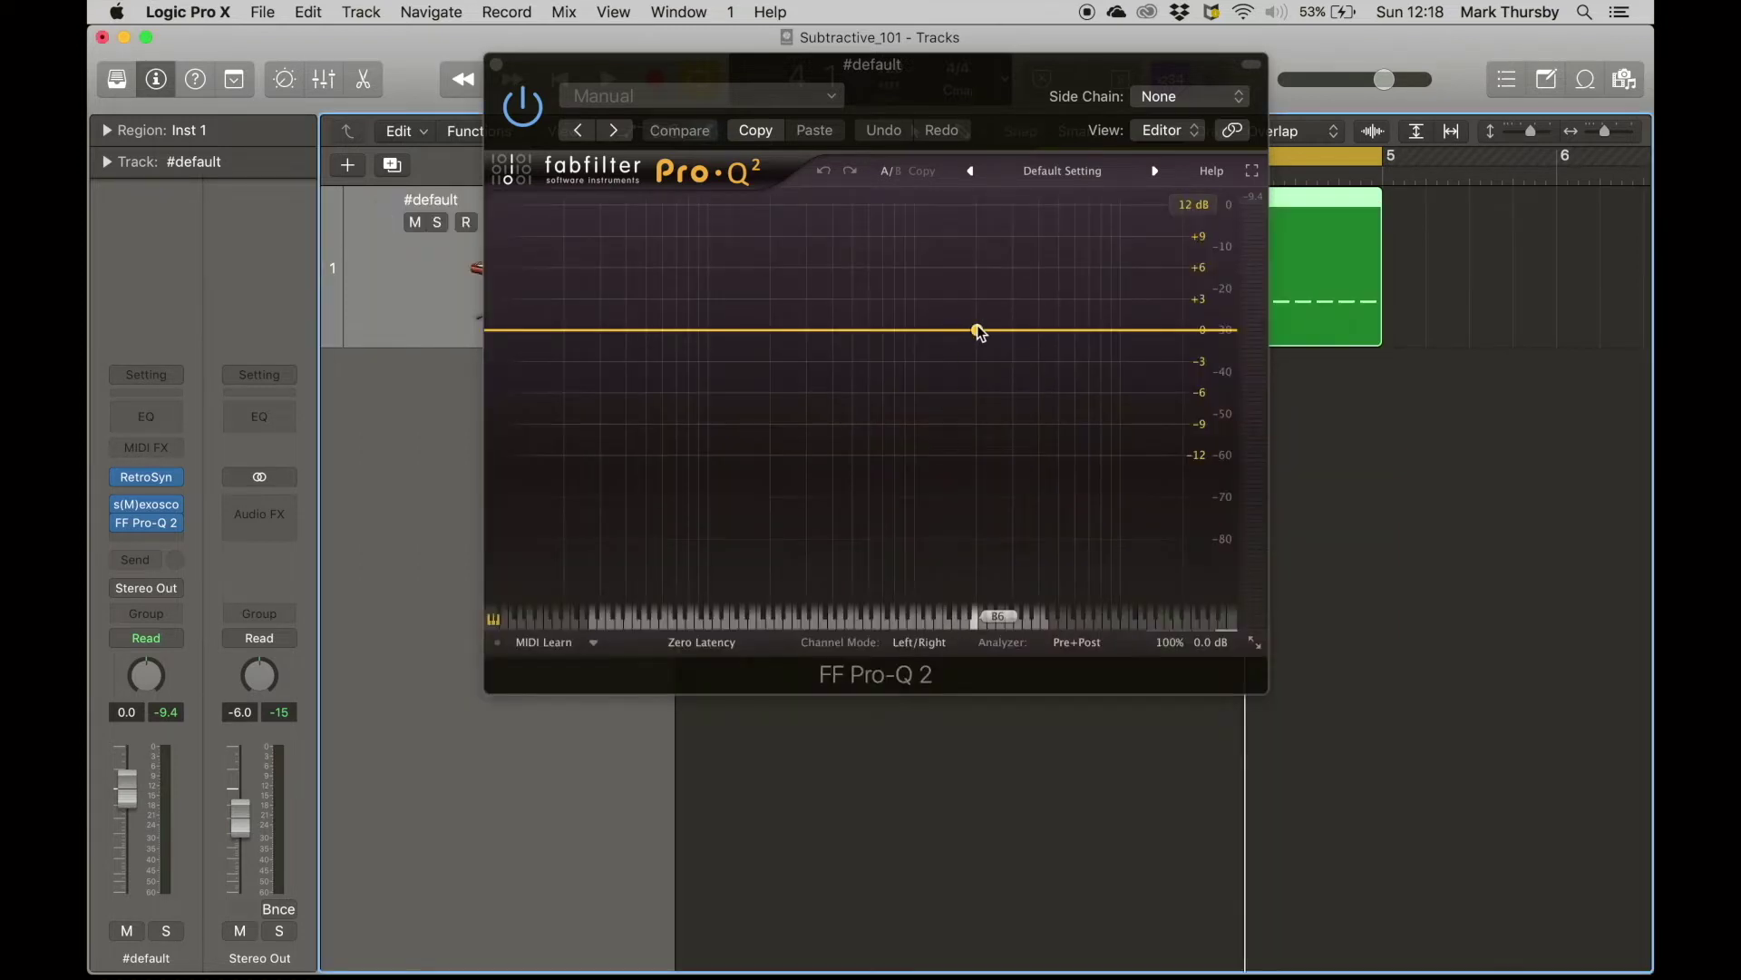
# - Add an EQ band at about 2022 Hz in FF Pro-Q 2 and change its shape to High Cut
pyautogui.click(977, 328)
pyautogui.click(810, 535)
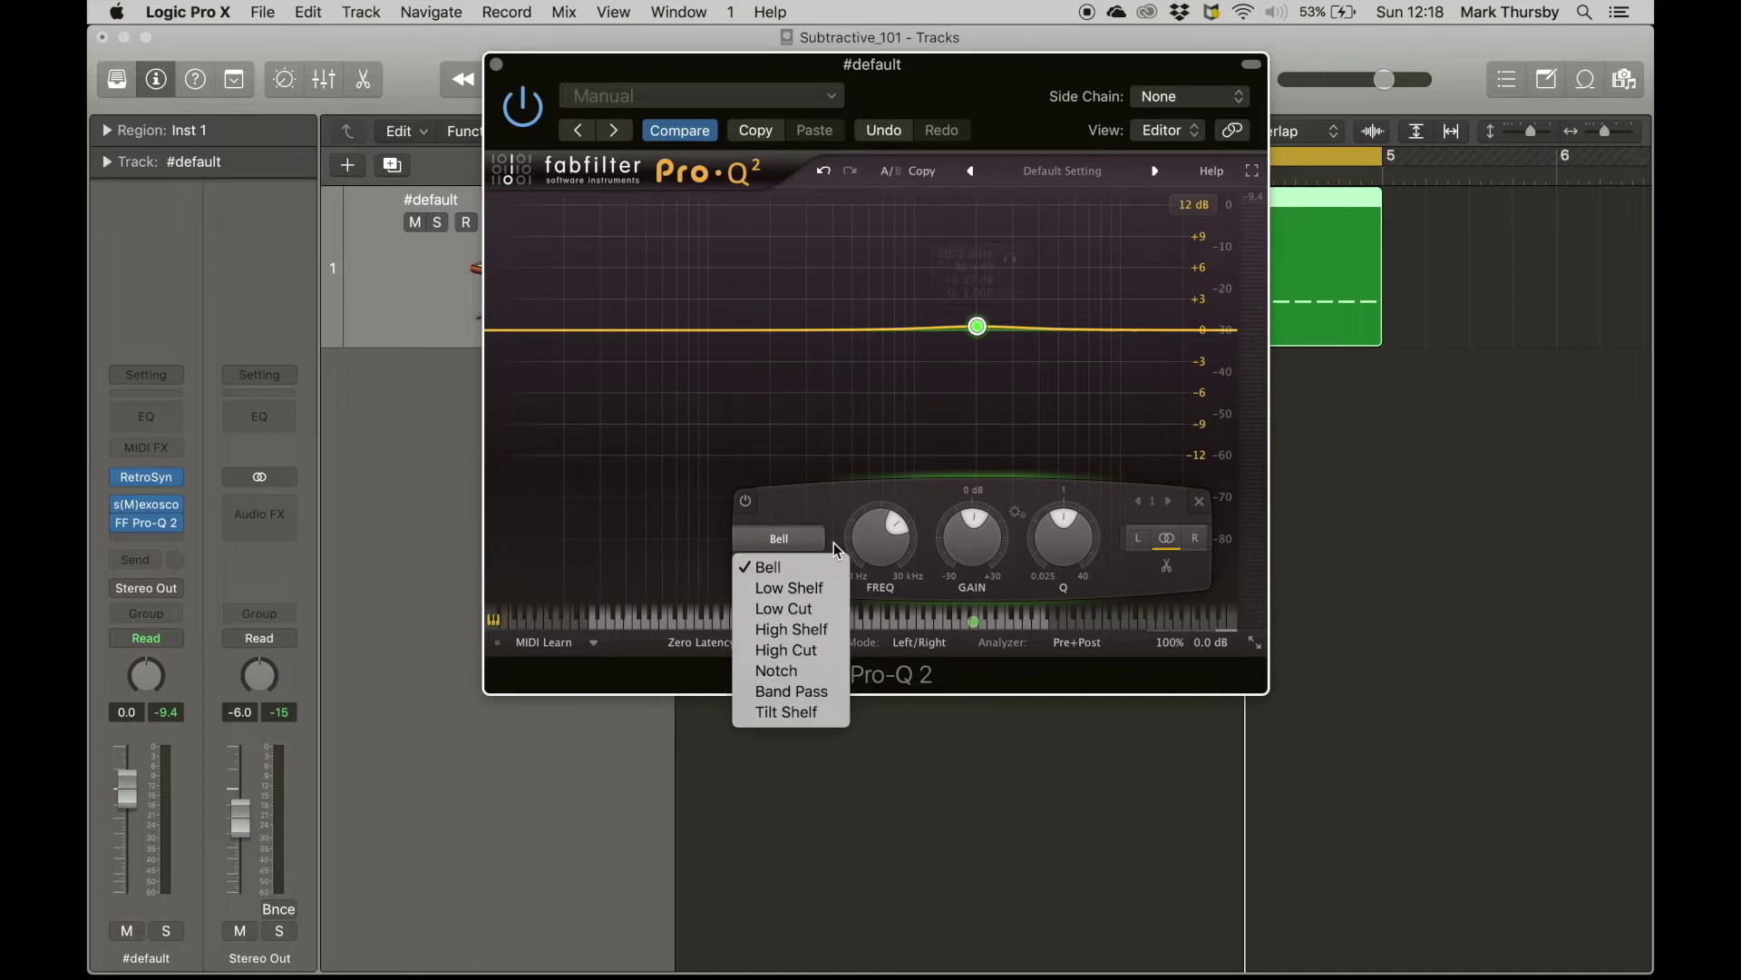
pyautogui.click(785, 649)
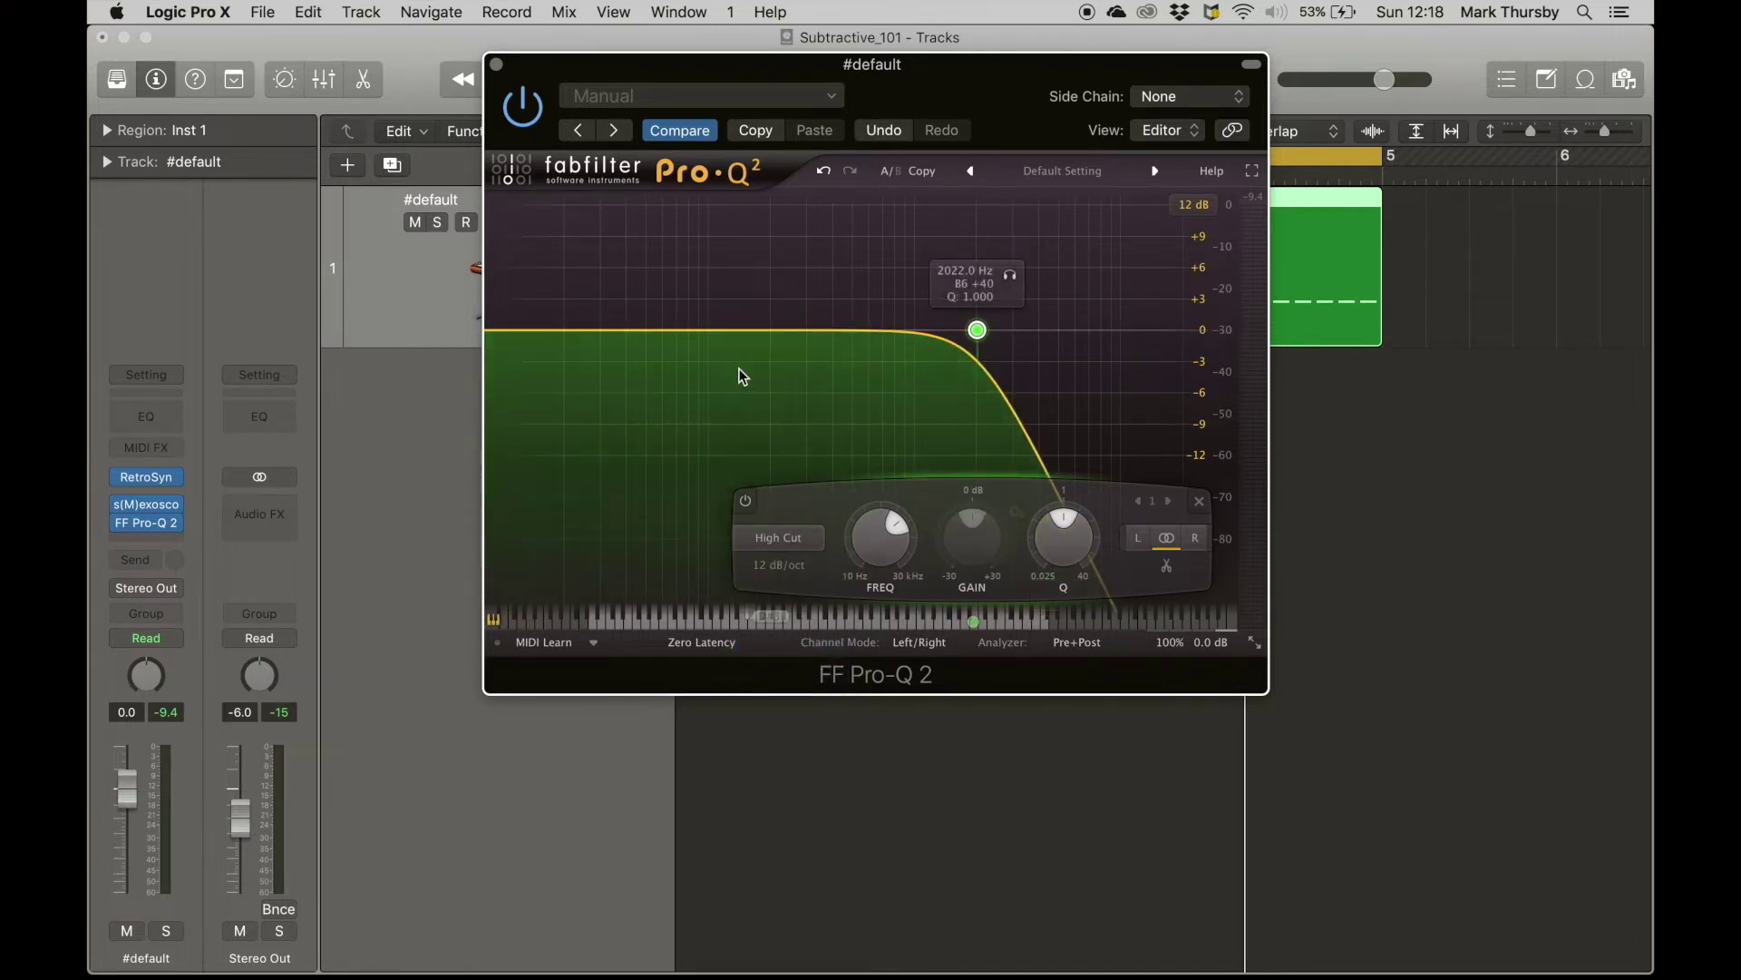
# - Start playback and sweep the High Cut band's frequency down to 10 Hz
pyautogui.press('space')
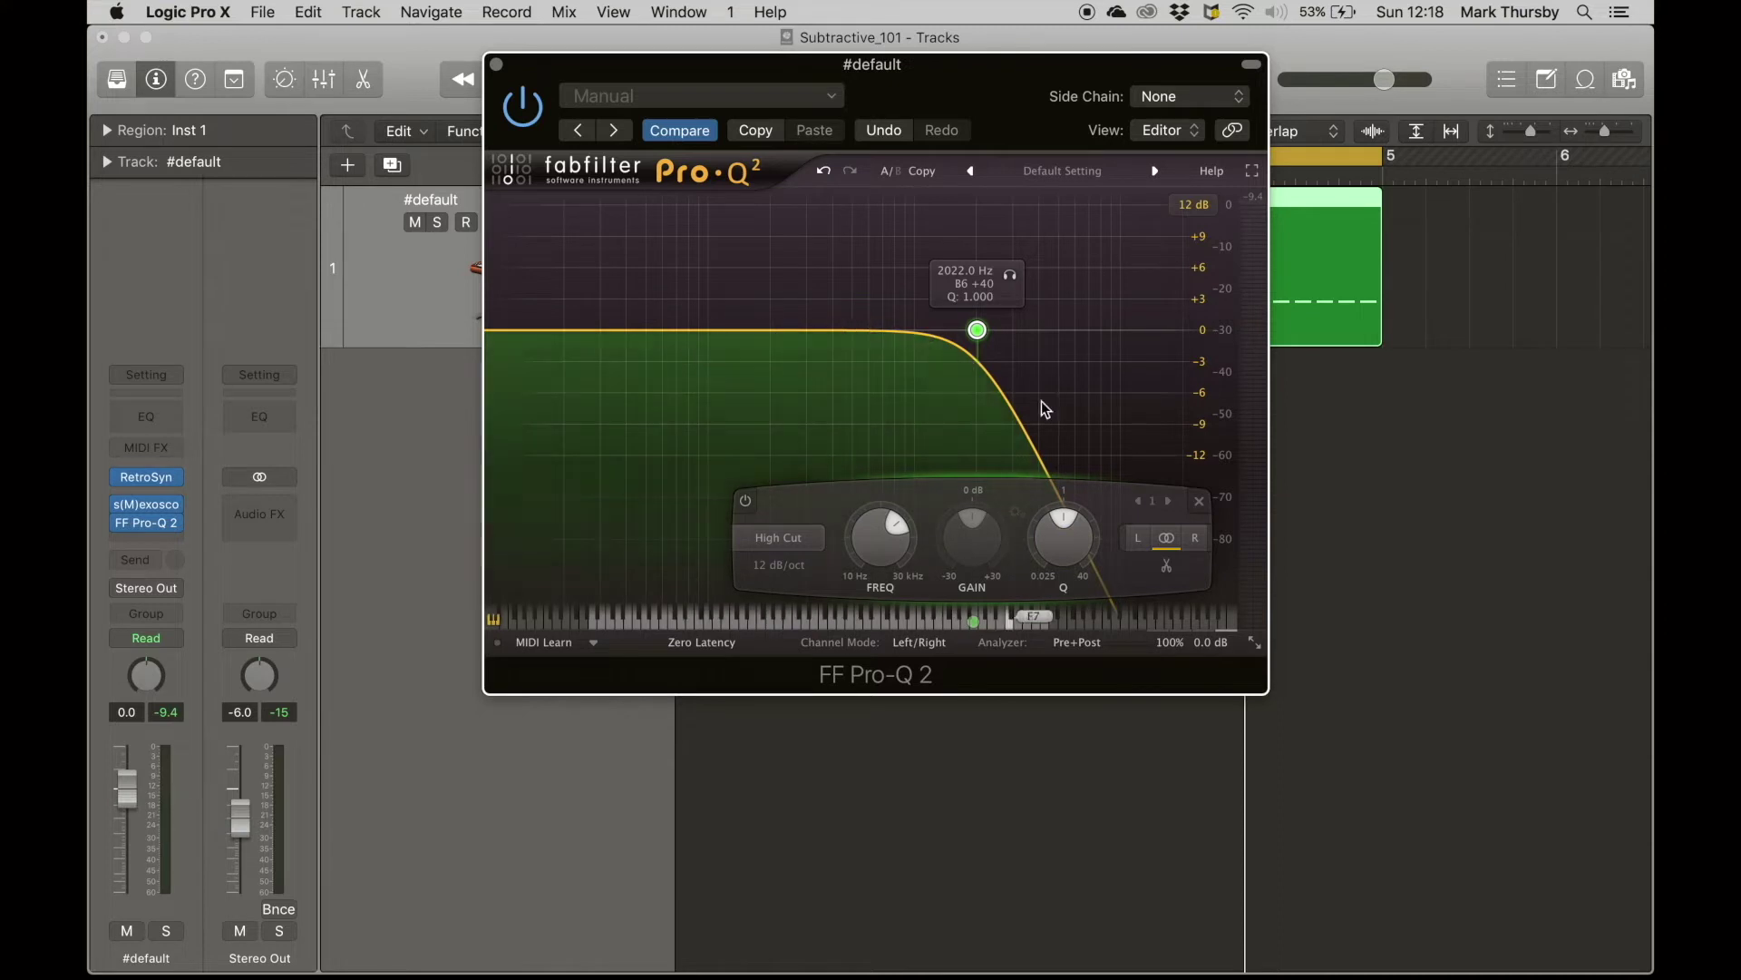
pyautogui.moveTo(880, 536); pyautogui.dragTo(871, 639)
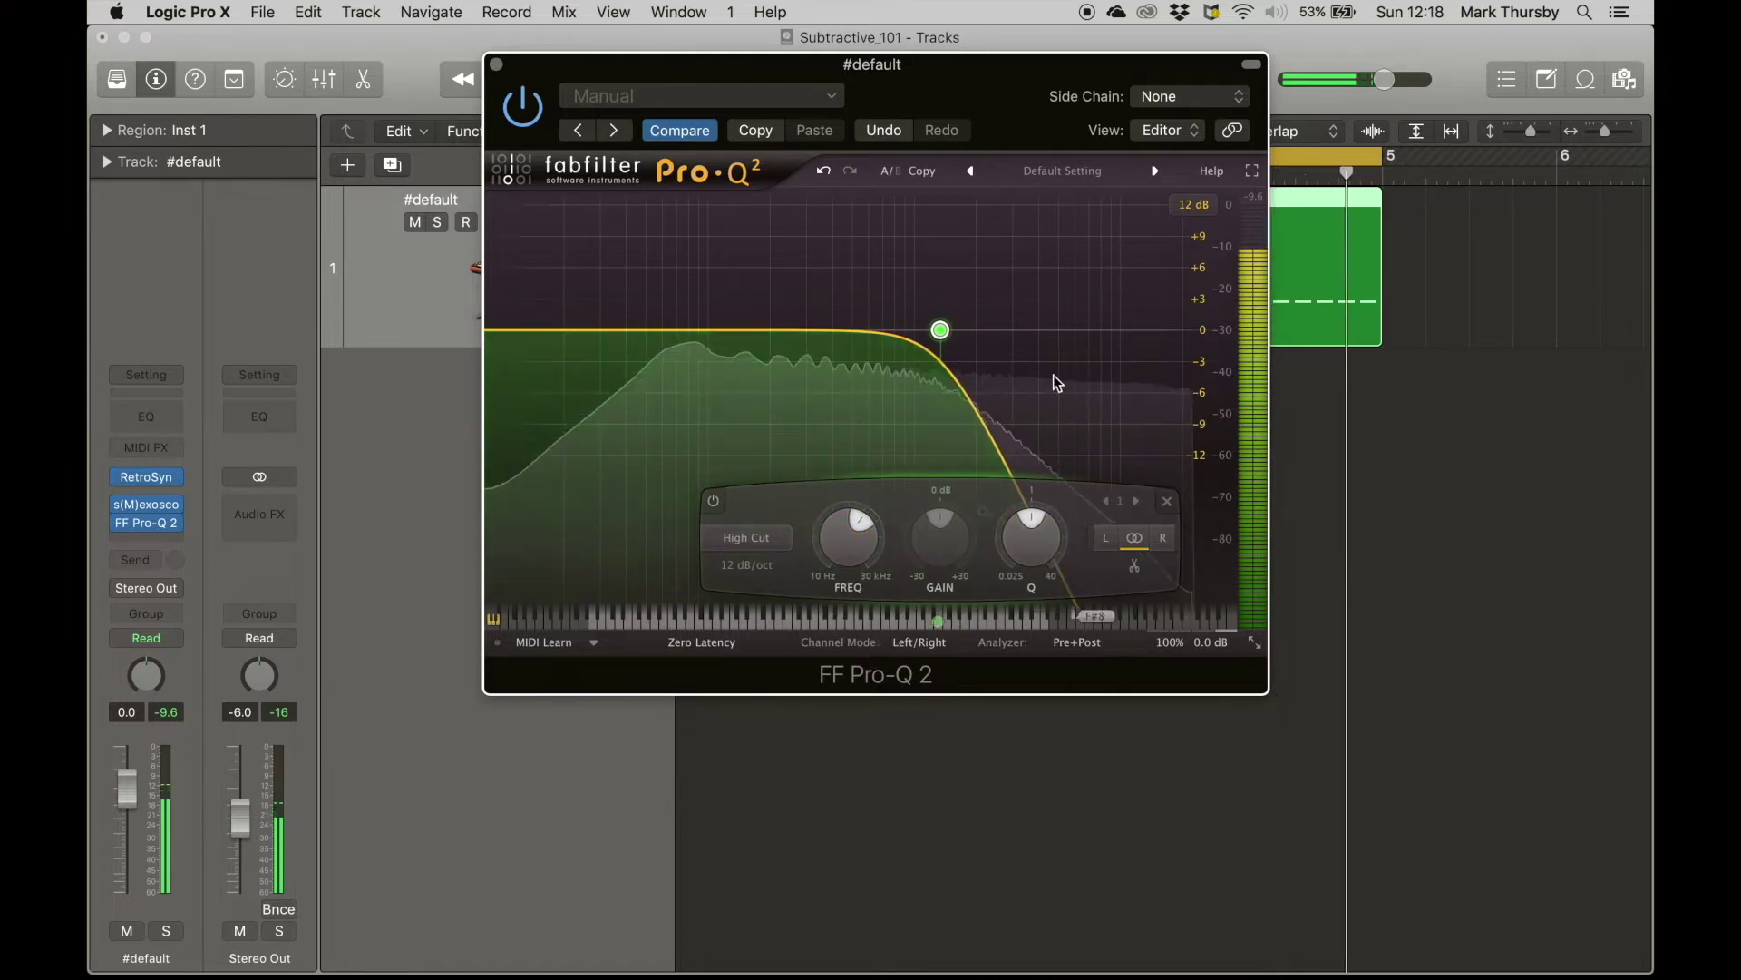
pyautogui.moveTo(941, 329); pyautogui.dragTo(935, 329)
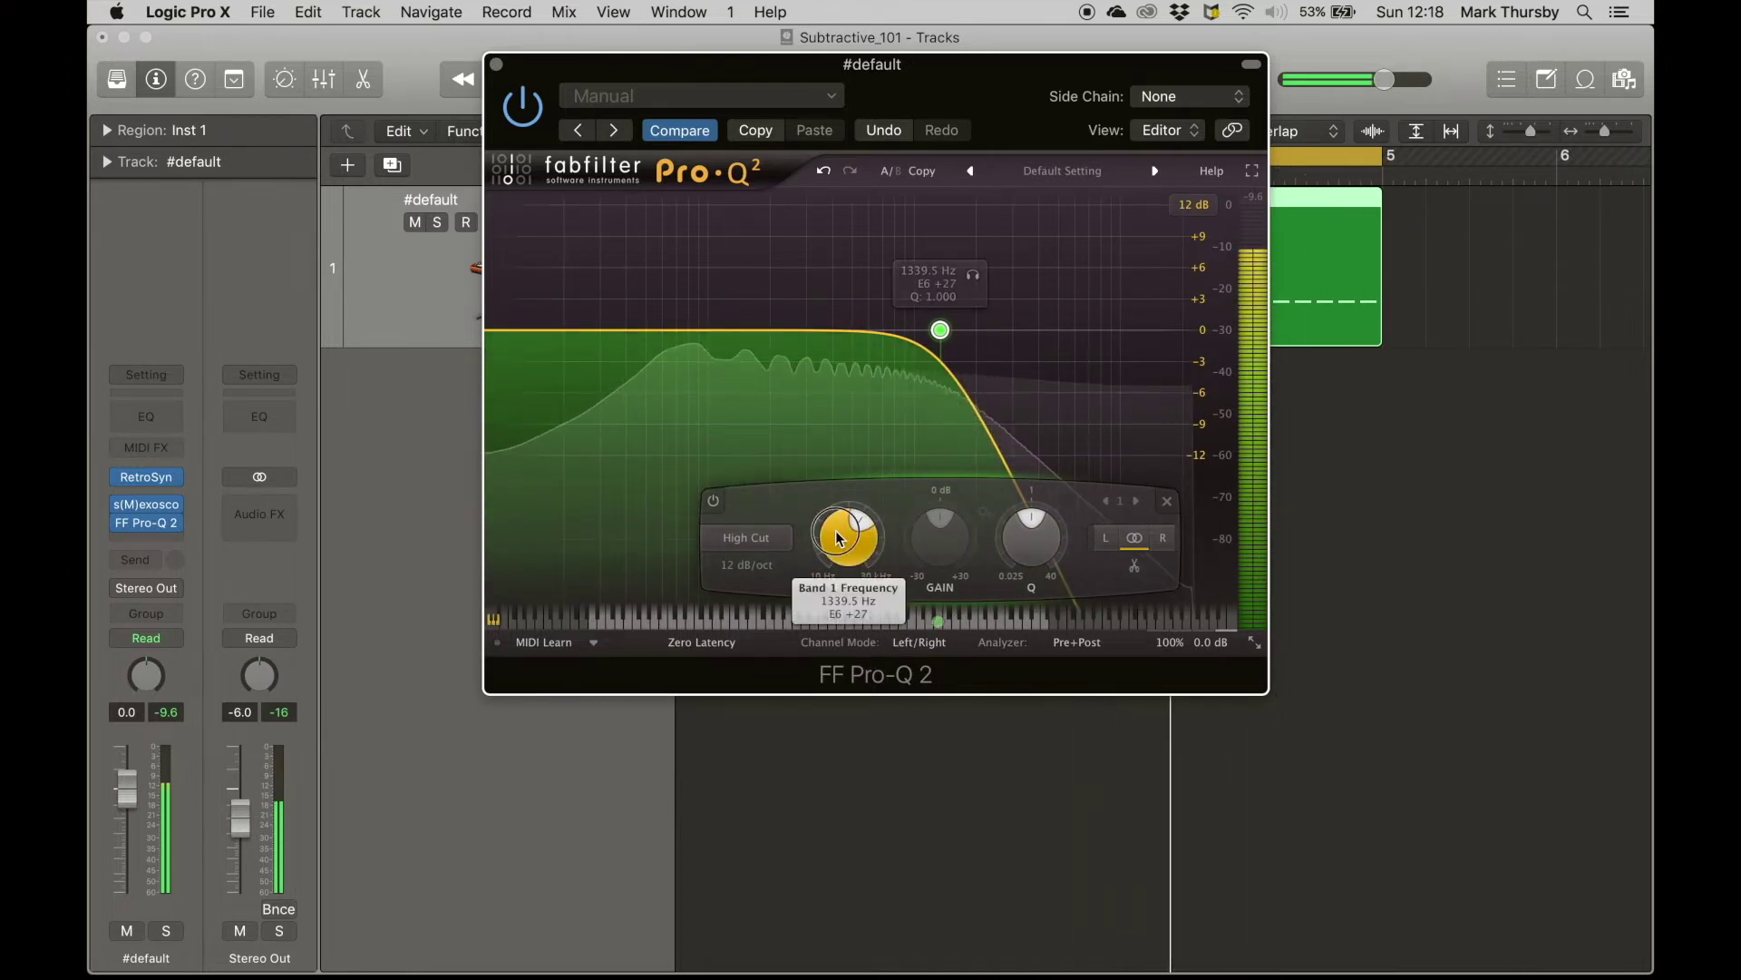
pyautogui.moveTo(839, 546); pyautogui.dragTo(883, 953)
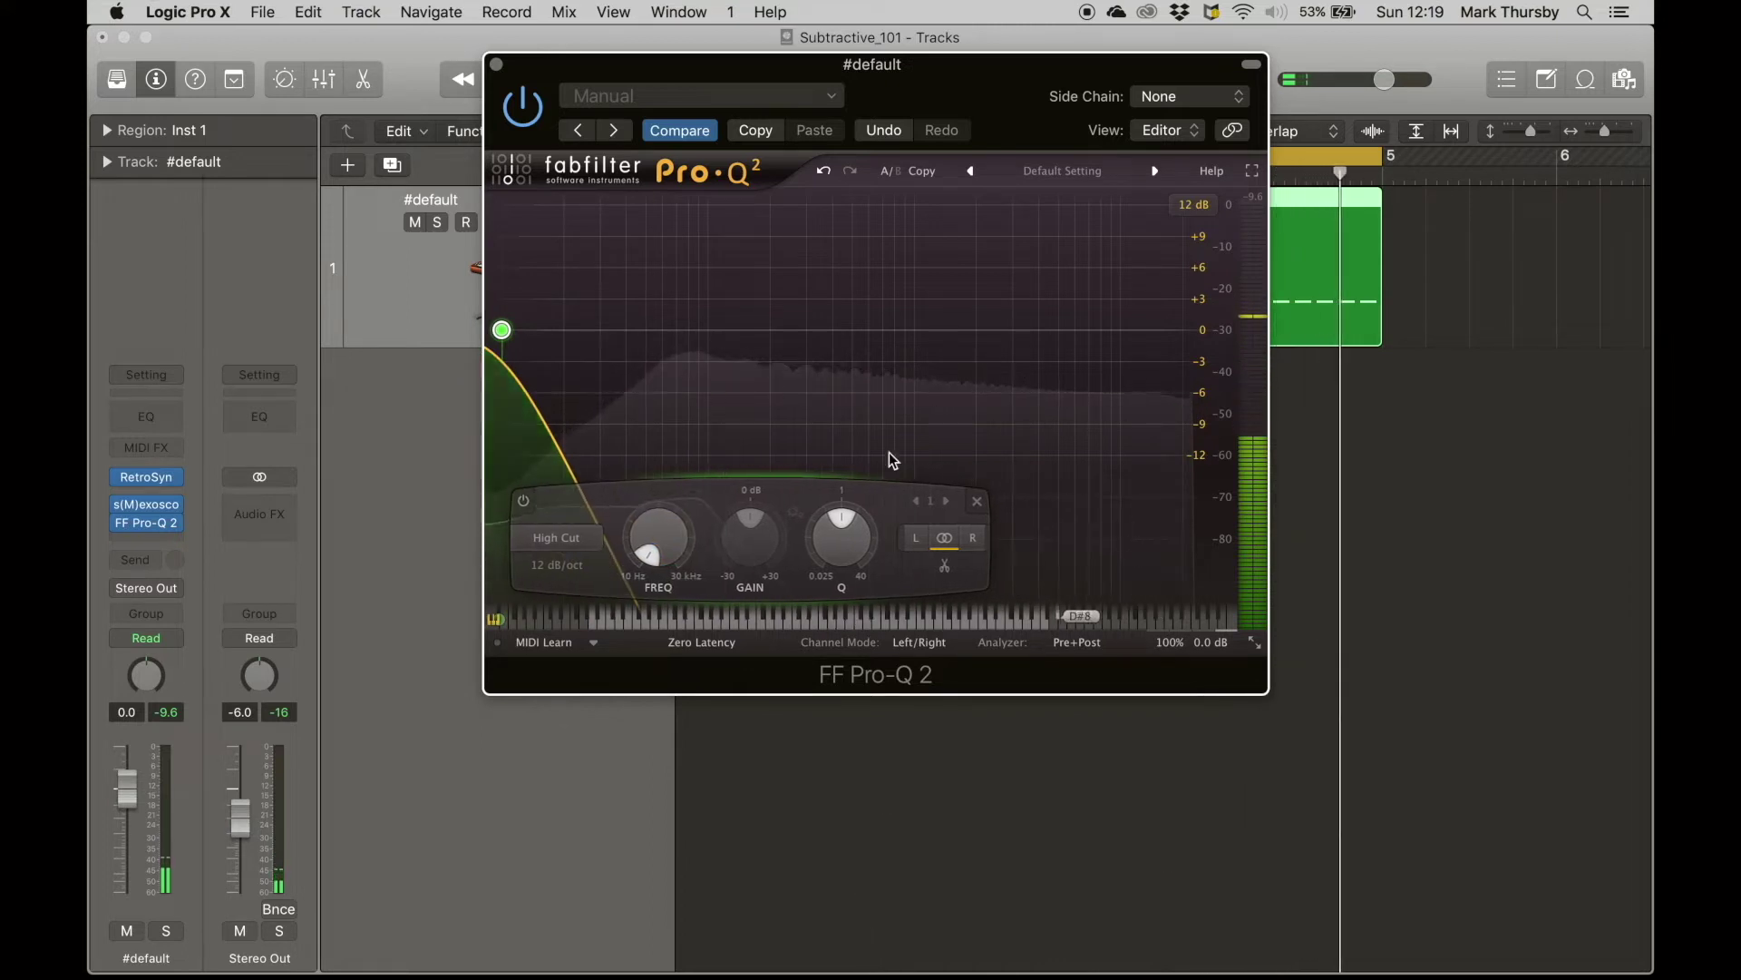
# - Raise the High Cut frequency to about 1766 Hz during playback, lower it again to the midrange, and bypass FF Pro-Q 2
pyautogui.moveTo(653, 540)
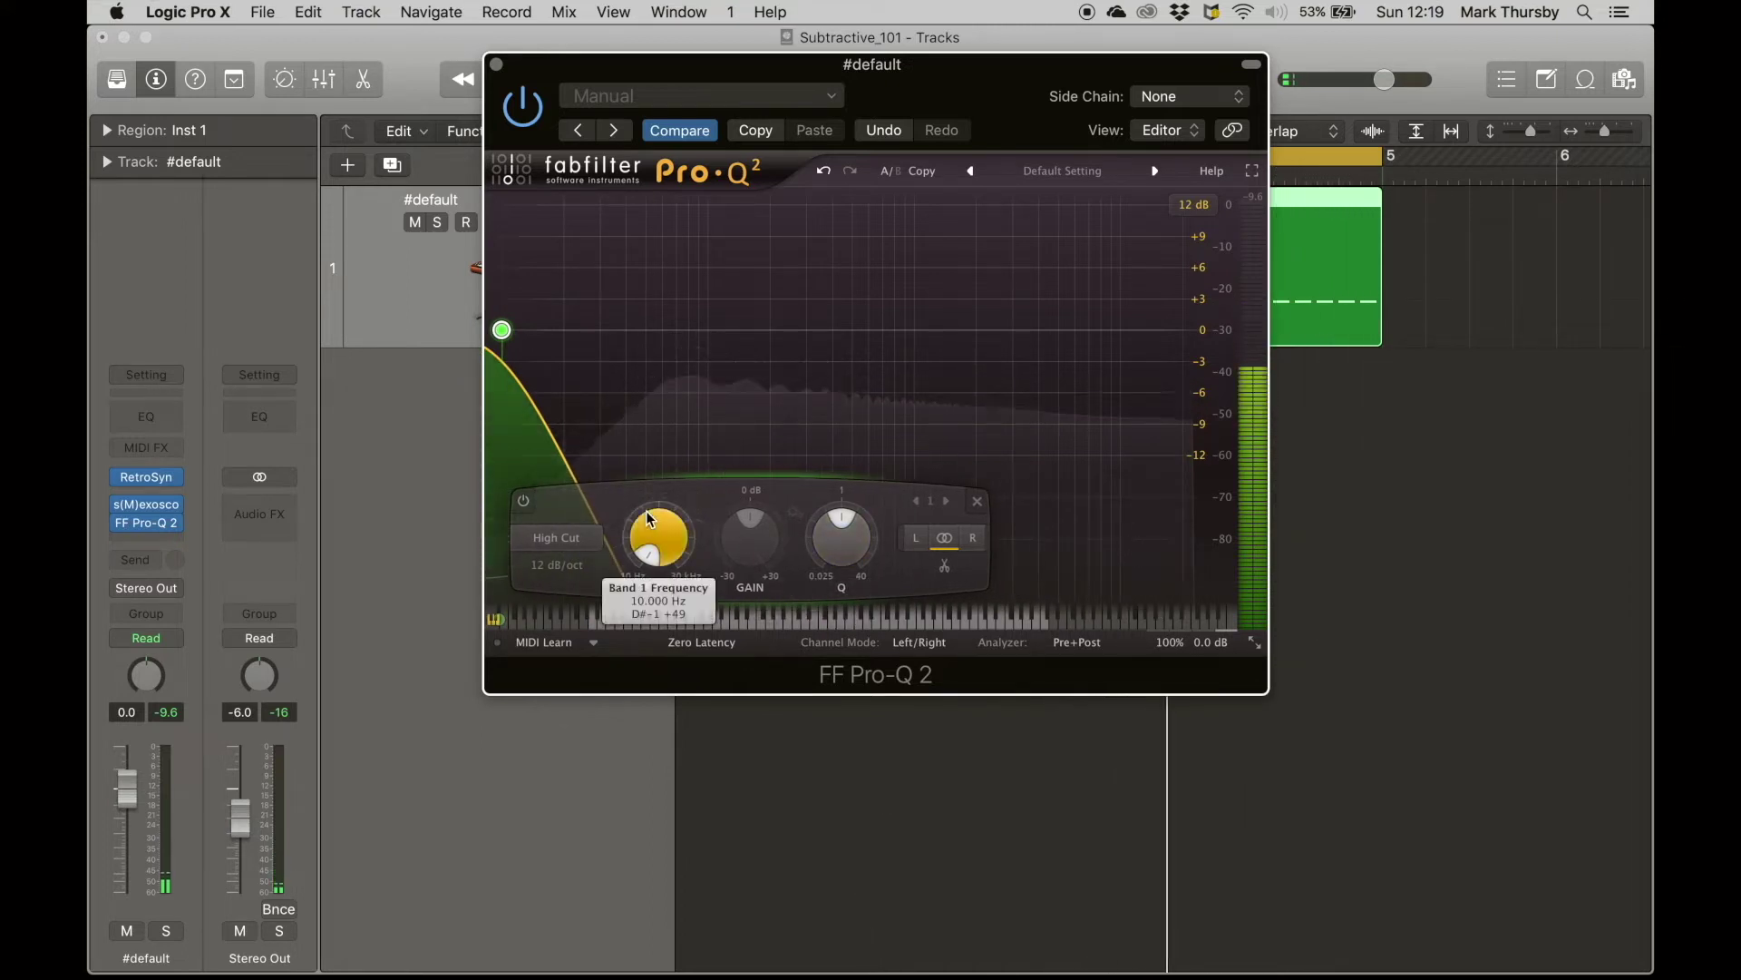
pyautogui.moveTo(656, 540); pyautogui.dragTo(656, 448)
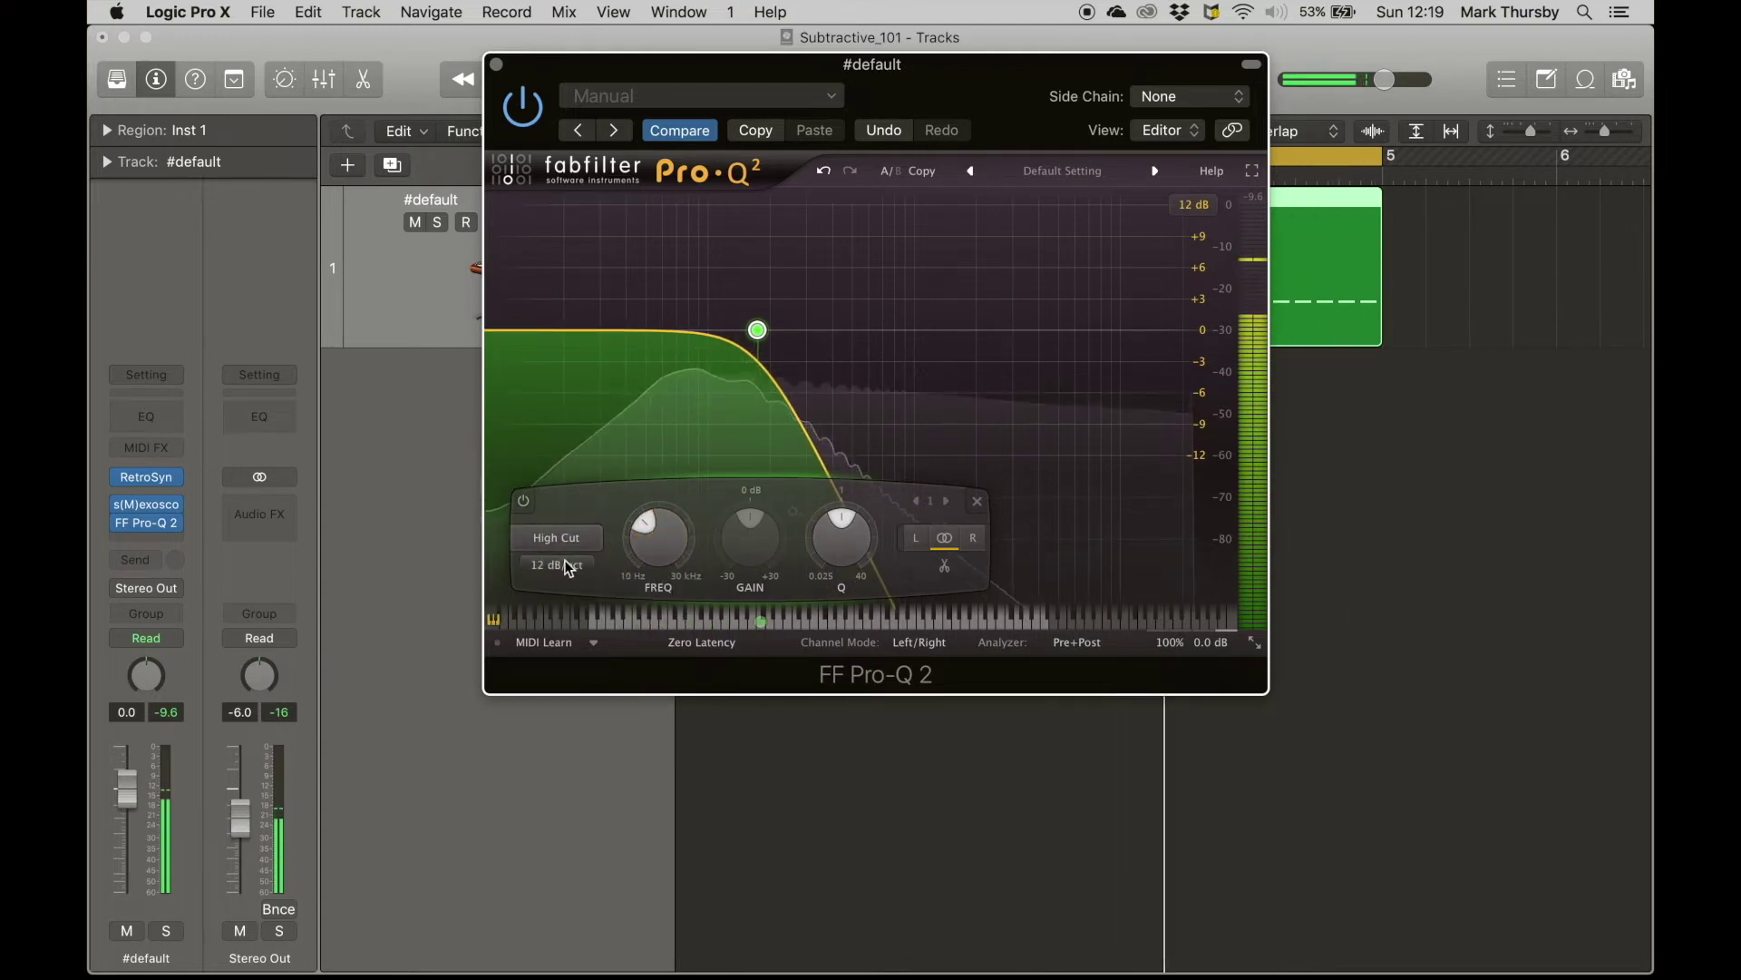
pyautogui.moveTo(555, 539)
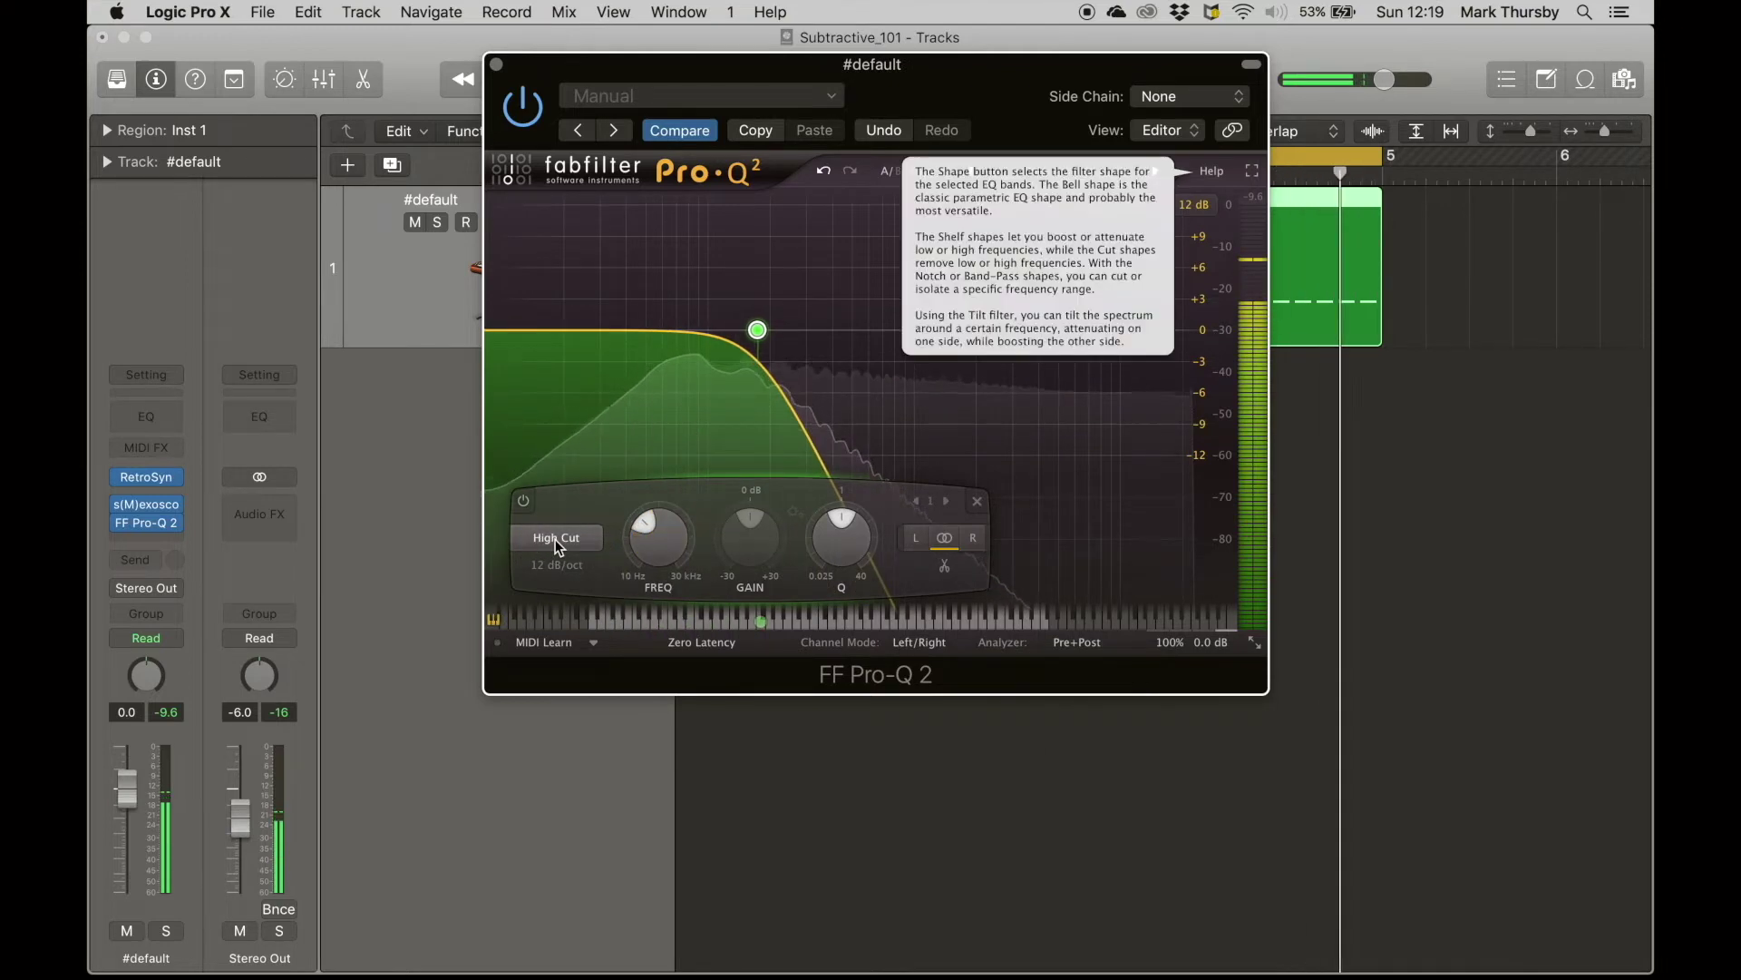
pyautogui.moveTo(661, 505); pyautogui.dragTo(701, 446)
pyautogui.moveTo(964, 324)
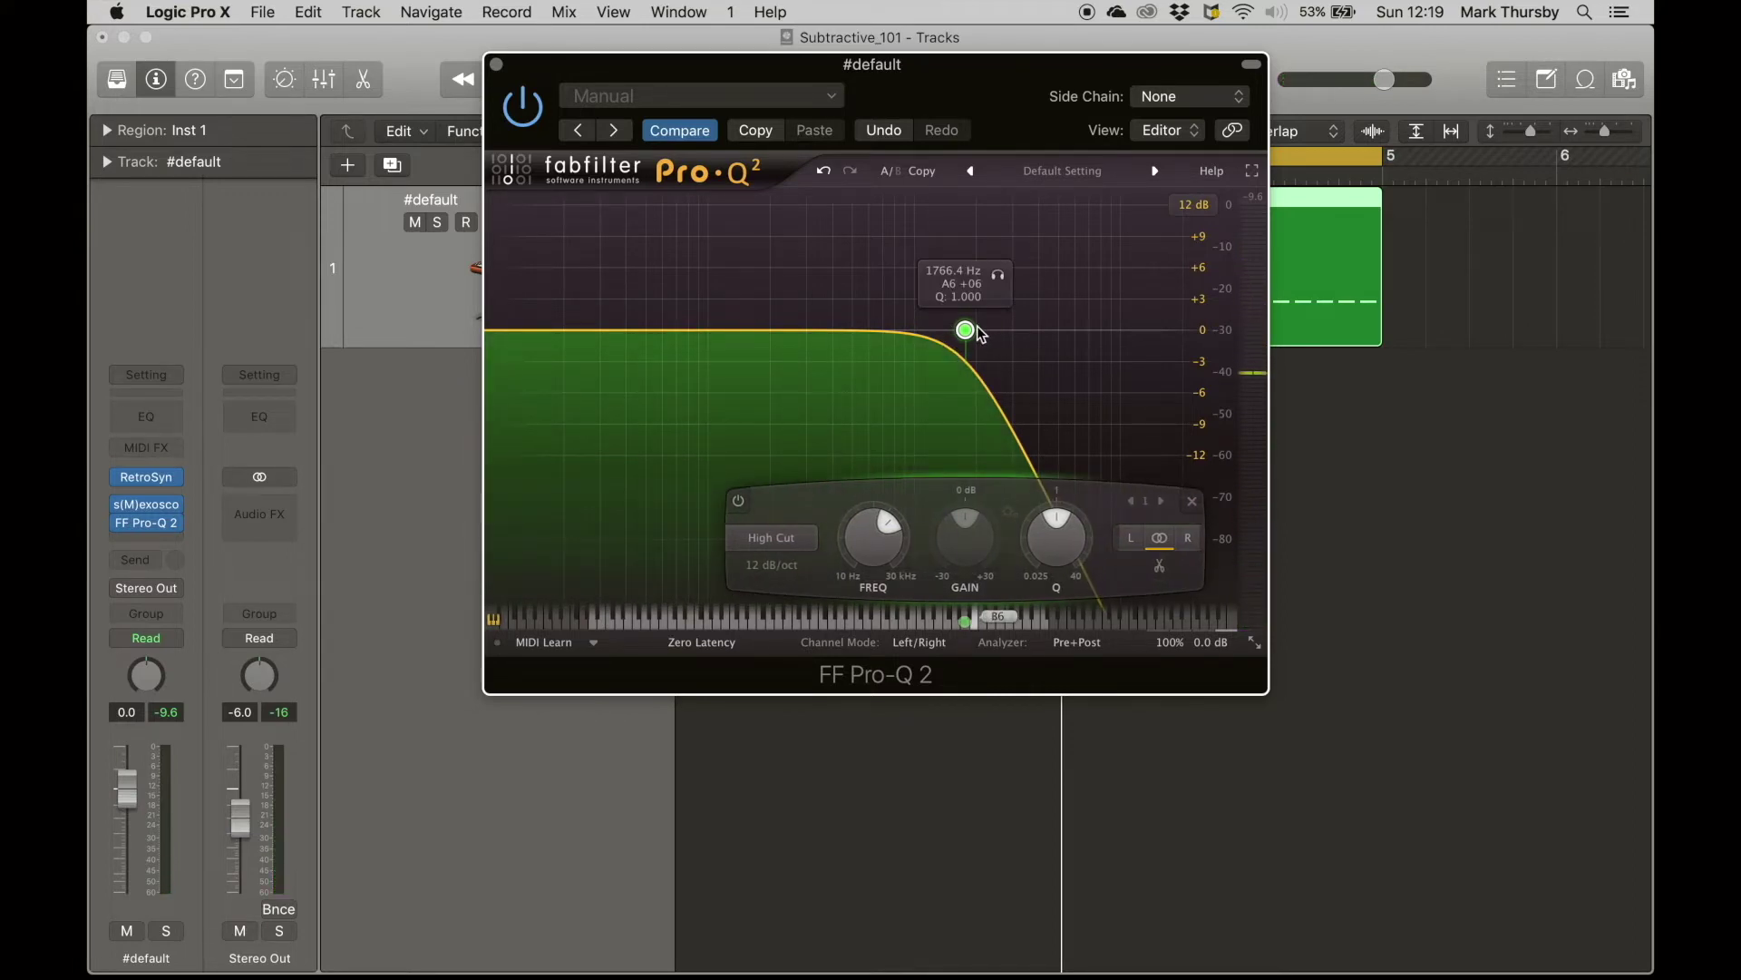
pyautogui.moveTo(869, 543); pyautogui.dragTo(876, 600)
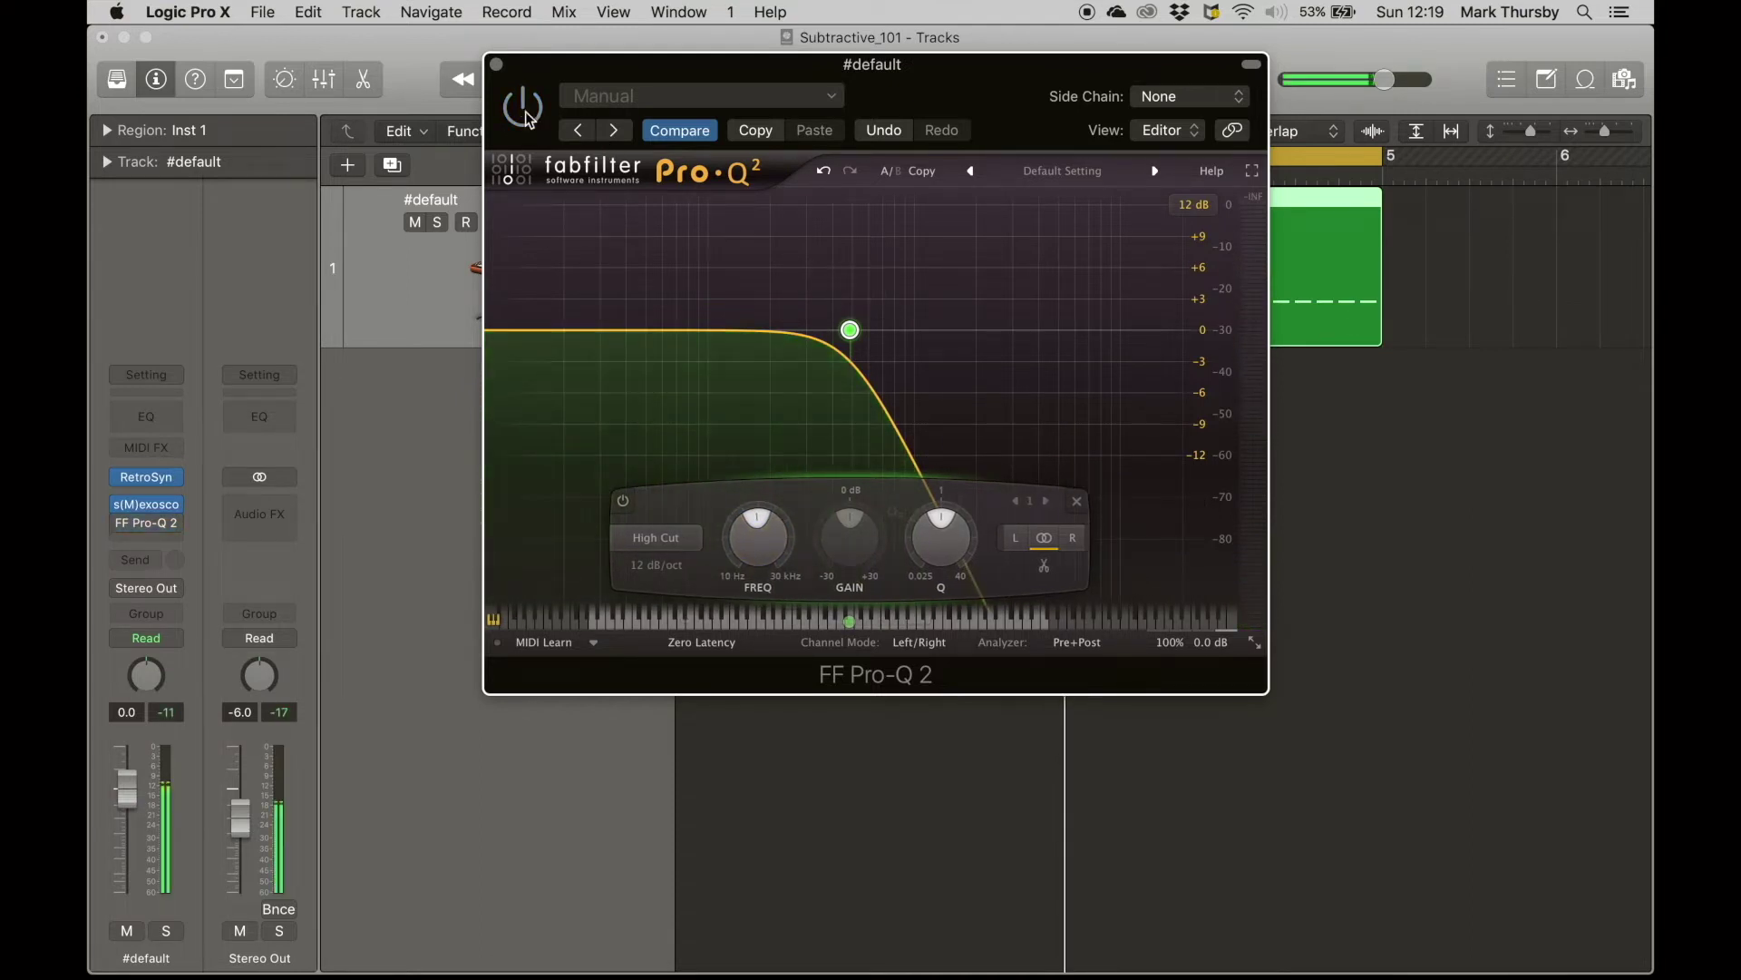
# - Switch from FF Pro-Q 2 to Retro Synth, move its window fully into view, and turn on the LP 24dB Lush (Fat) filter
pyautogui.click(497, 64)
pyautogui.click(148, 477)
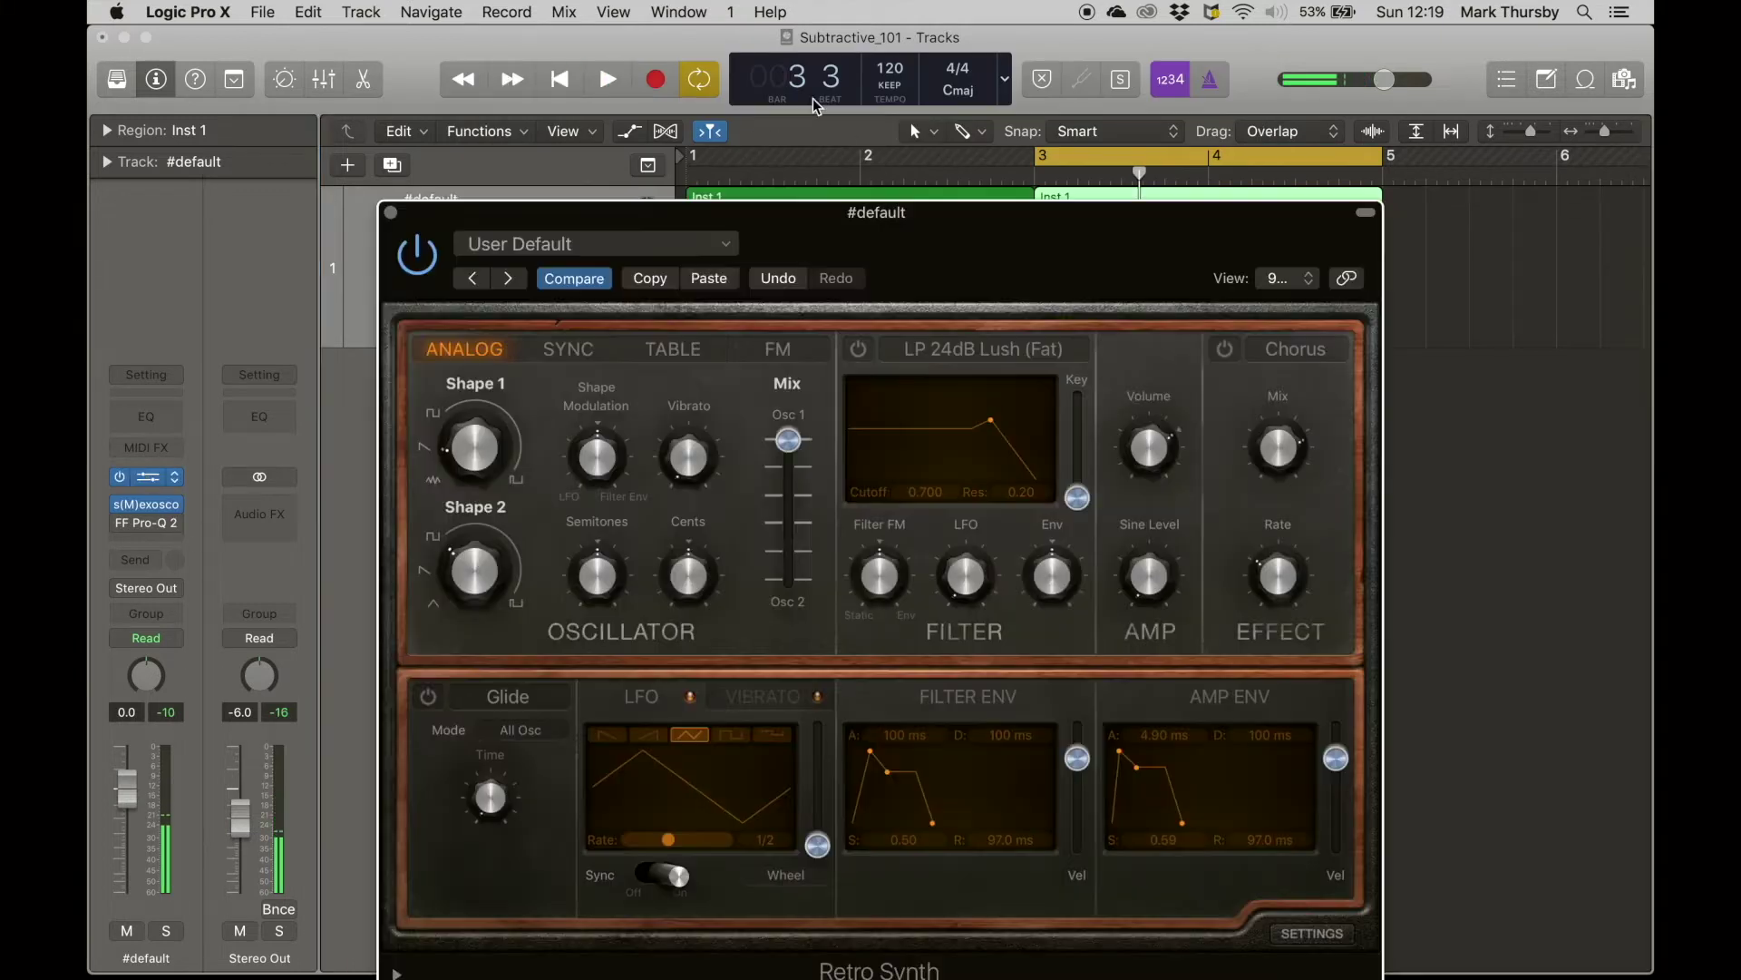
pyautogui.moveTo(806, 216); pyautogui.dragTo(800, 124)
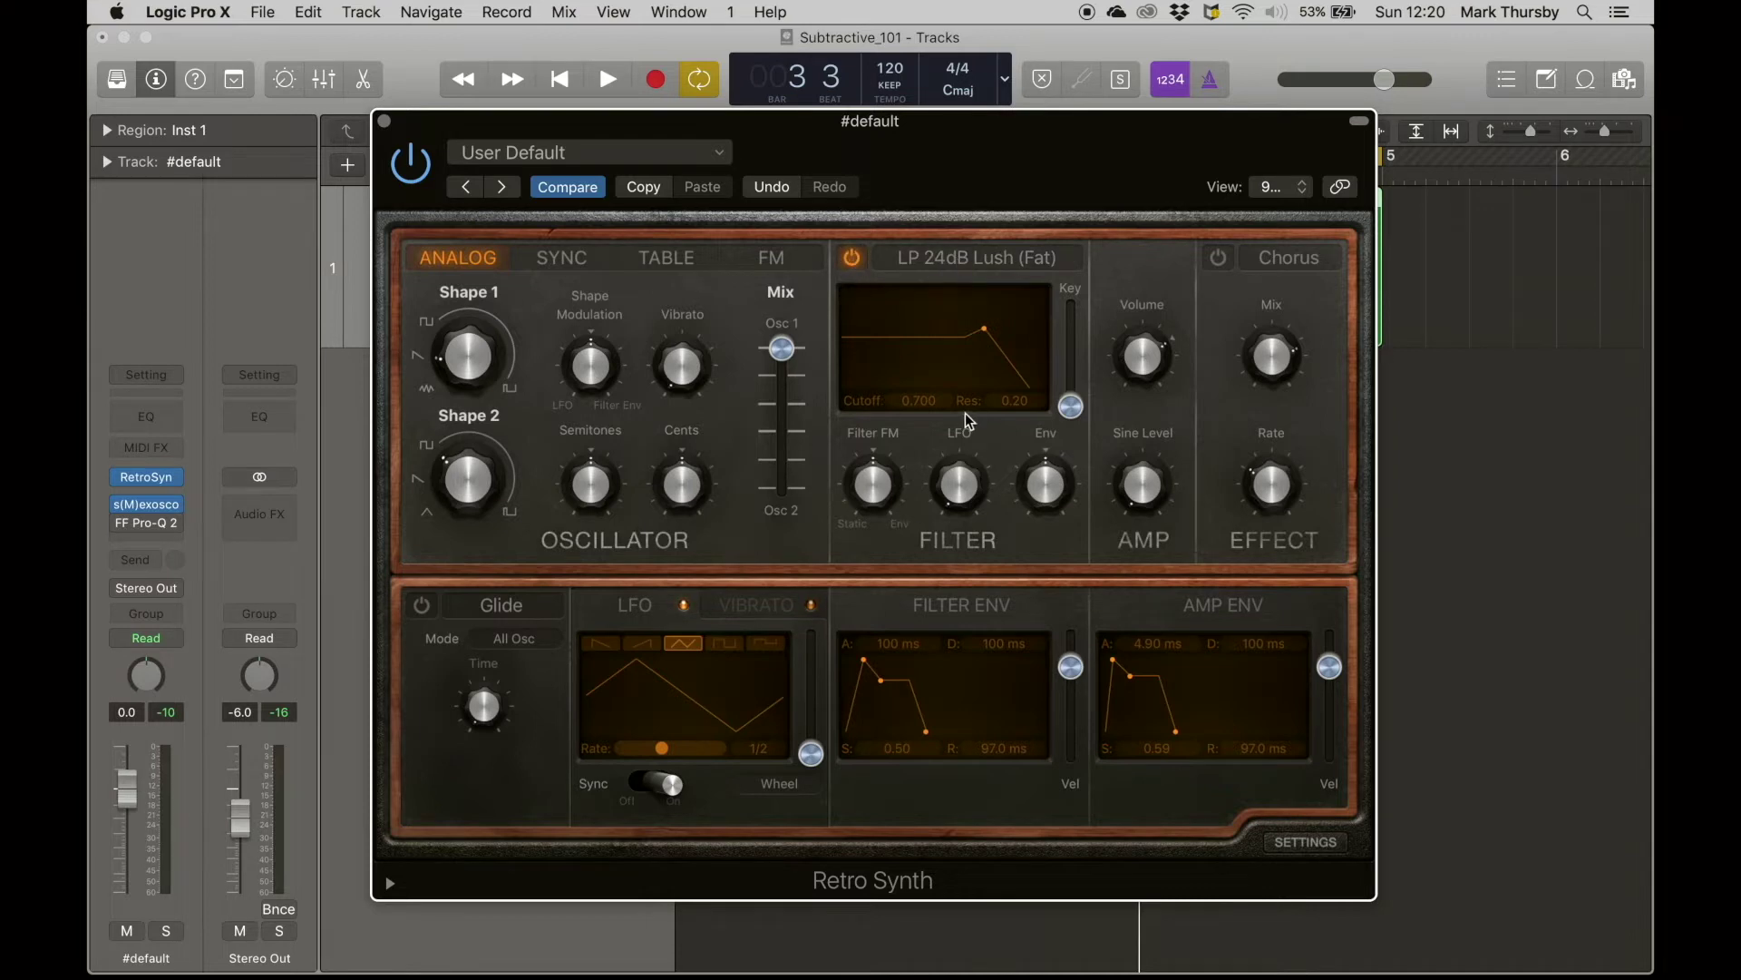
# - Lower the filter cutoff to 0.638 and raise the filter's Env amount while auditioning the region
pyautogui.press('space')
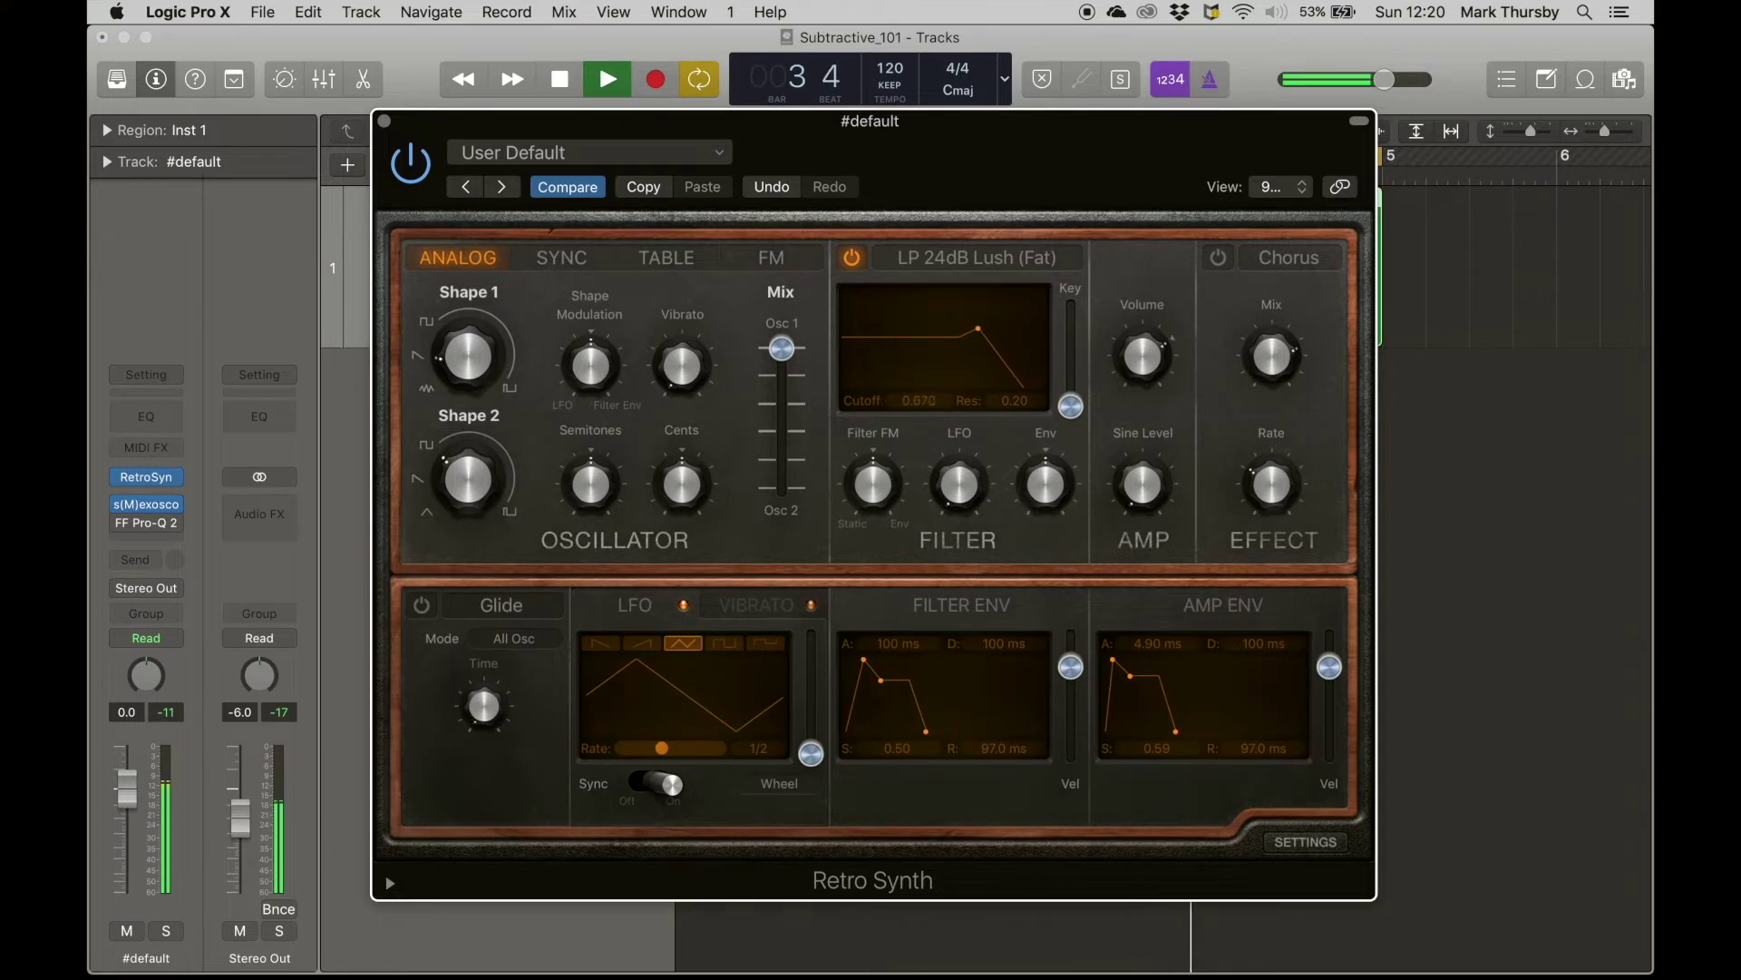
pyautogui.press('space')
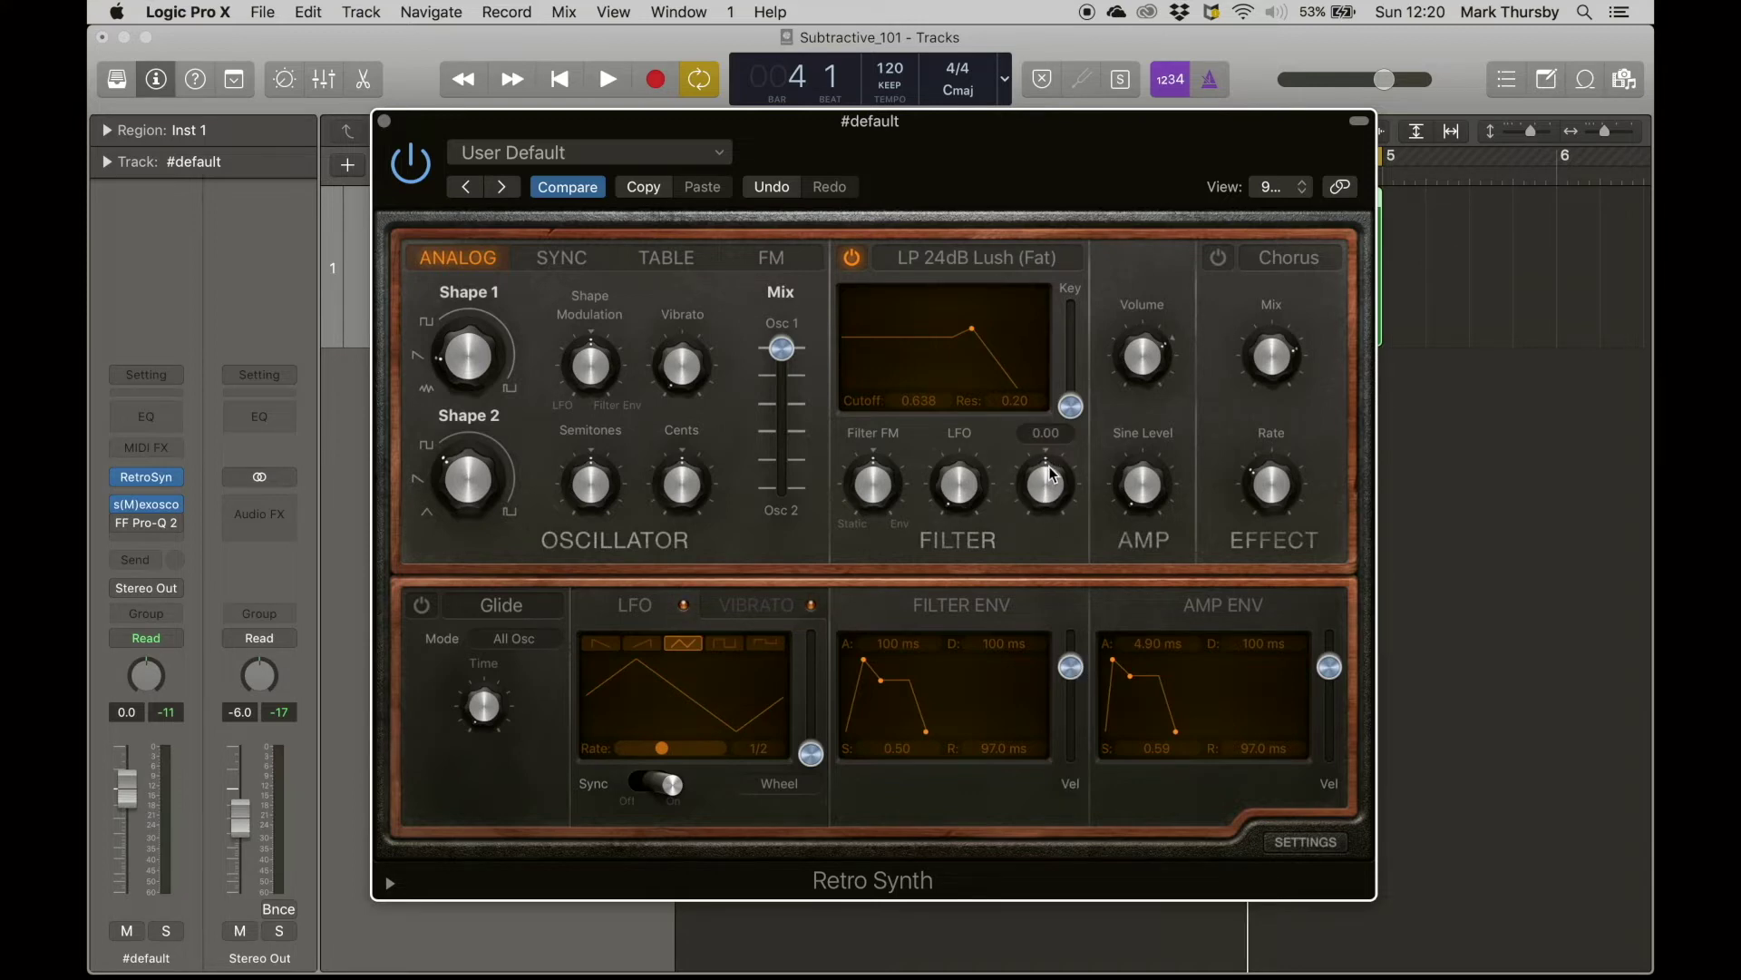
pyautogui.press('space')
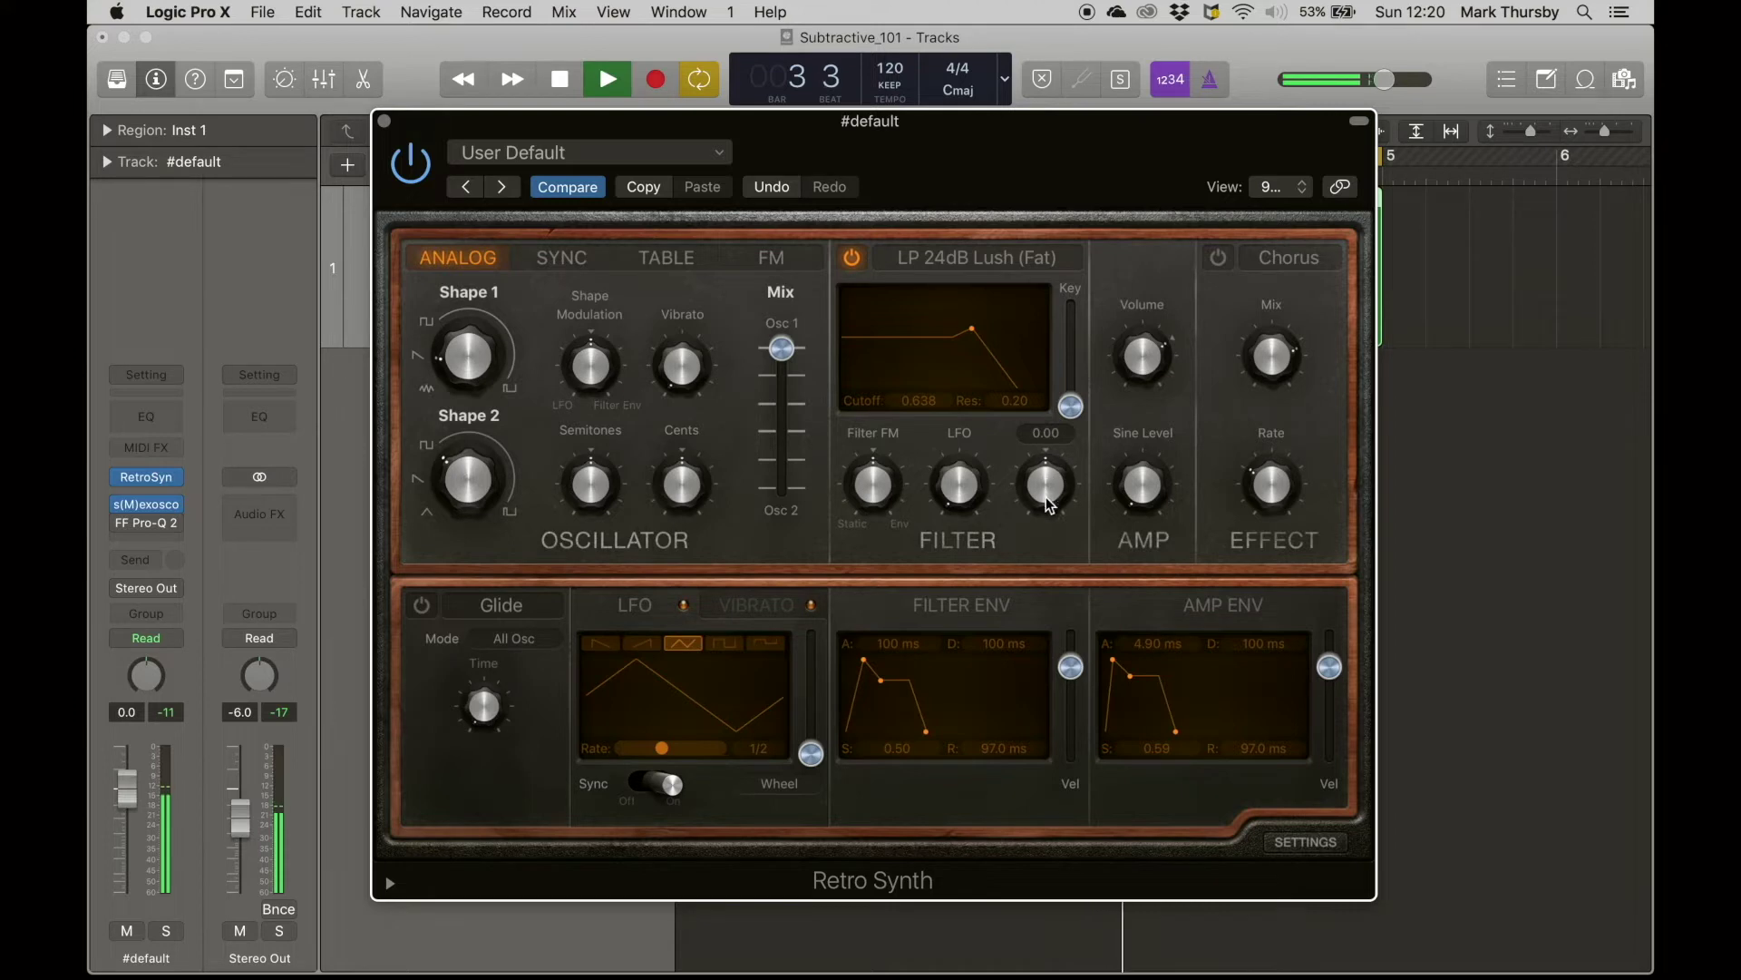
pyautogui.click(1046, 494)
pyautogui.moveTo(1046, 494); pyautogui.dragTo(1045, 455)
pyautogui.press('space')
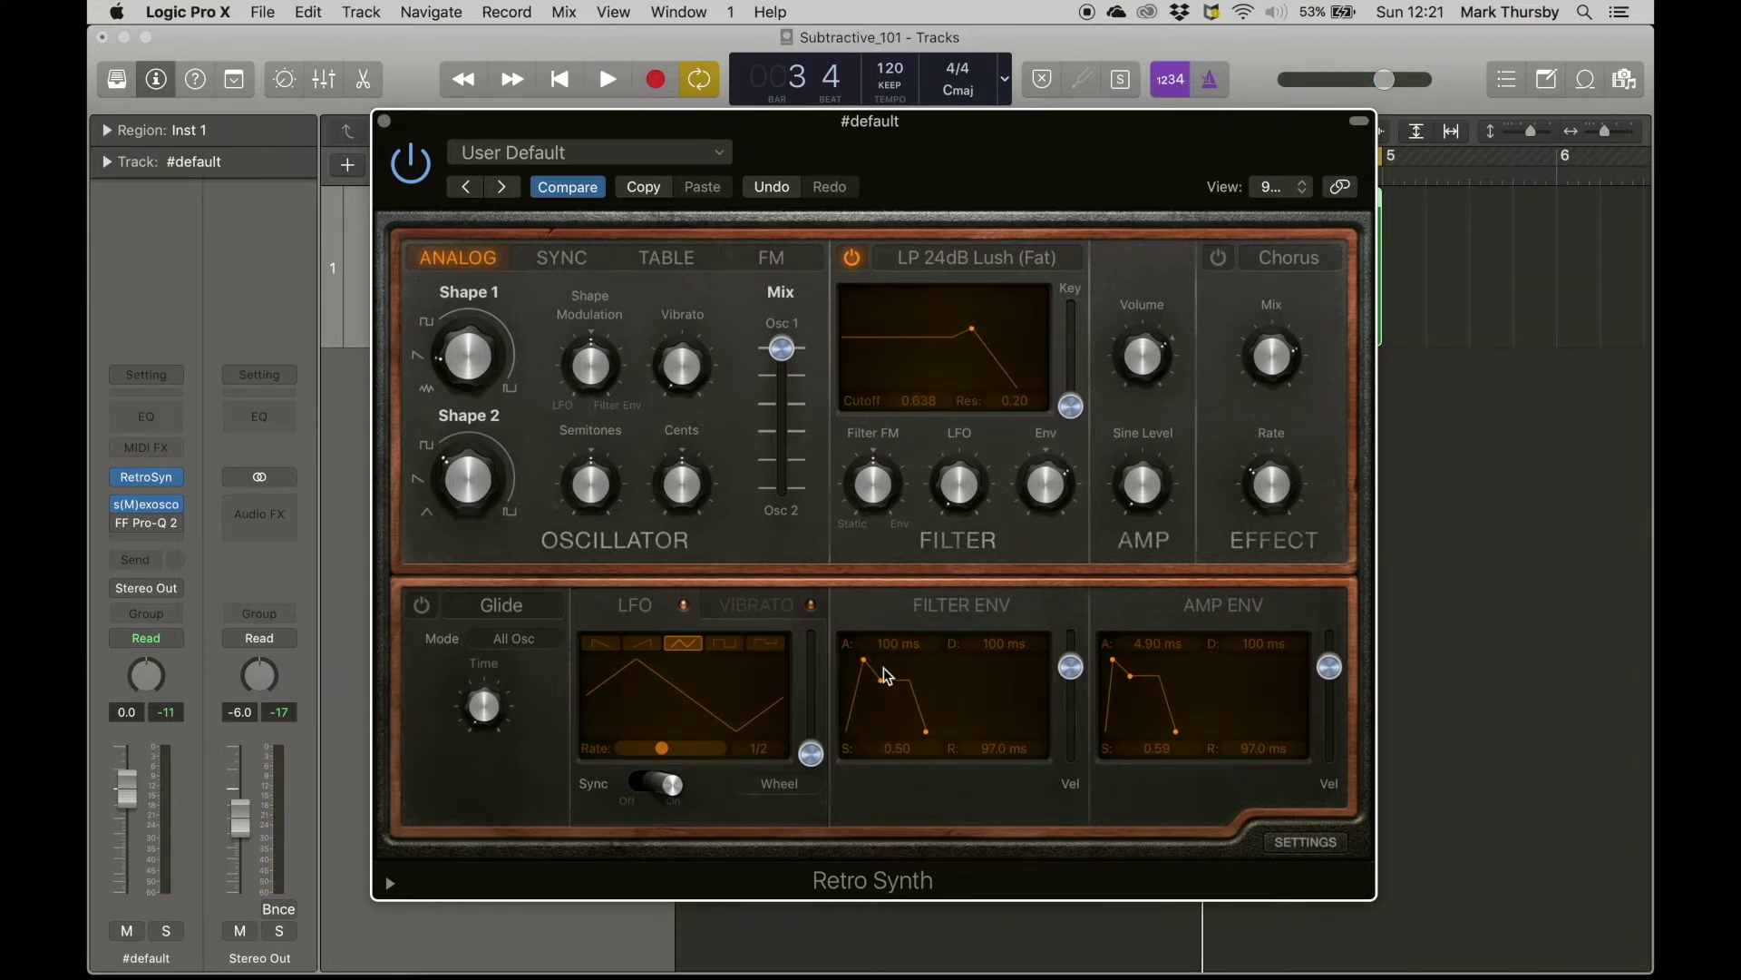
# - Set the filter cutoff to 0.454 and the filter's Env amount to 0.39 during playback
pyautogui.moveTo(1068, 478)
pyautogui.moveTo(1049, 510)
pyautogui.moveTo(1041, 492)
pyautogui.mouseDown()
pyautogui.moveTo(1037, 437)
pyautogui.moveTo(1045, 488)
pyautogui.moveTo(1042, 470)
pyautogui.mouseUp()
pyautogui.press('space')
pyautogui.moveTo(873, 483)
pyautogui.mouseDown()
pyautogui.moveTo(868, 497)
pyautogui.moveTo(871, 468)
pyautogui.mouseUp()
pyautogui.moveTo(918, 400)
pyautogui.mouseDown()
pyautogui.moveTo(918, 435)
pyautogui.moveTo(919, 412)
pyautogui.mouseUp()
pyautogui.moveTo(1043, 490); pyautogui.dragTo(1047, 513)
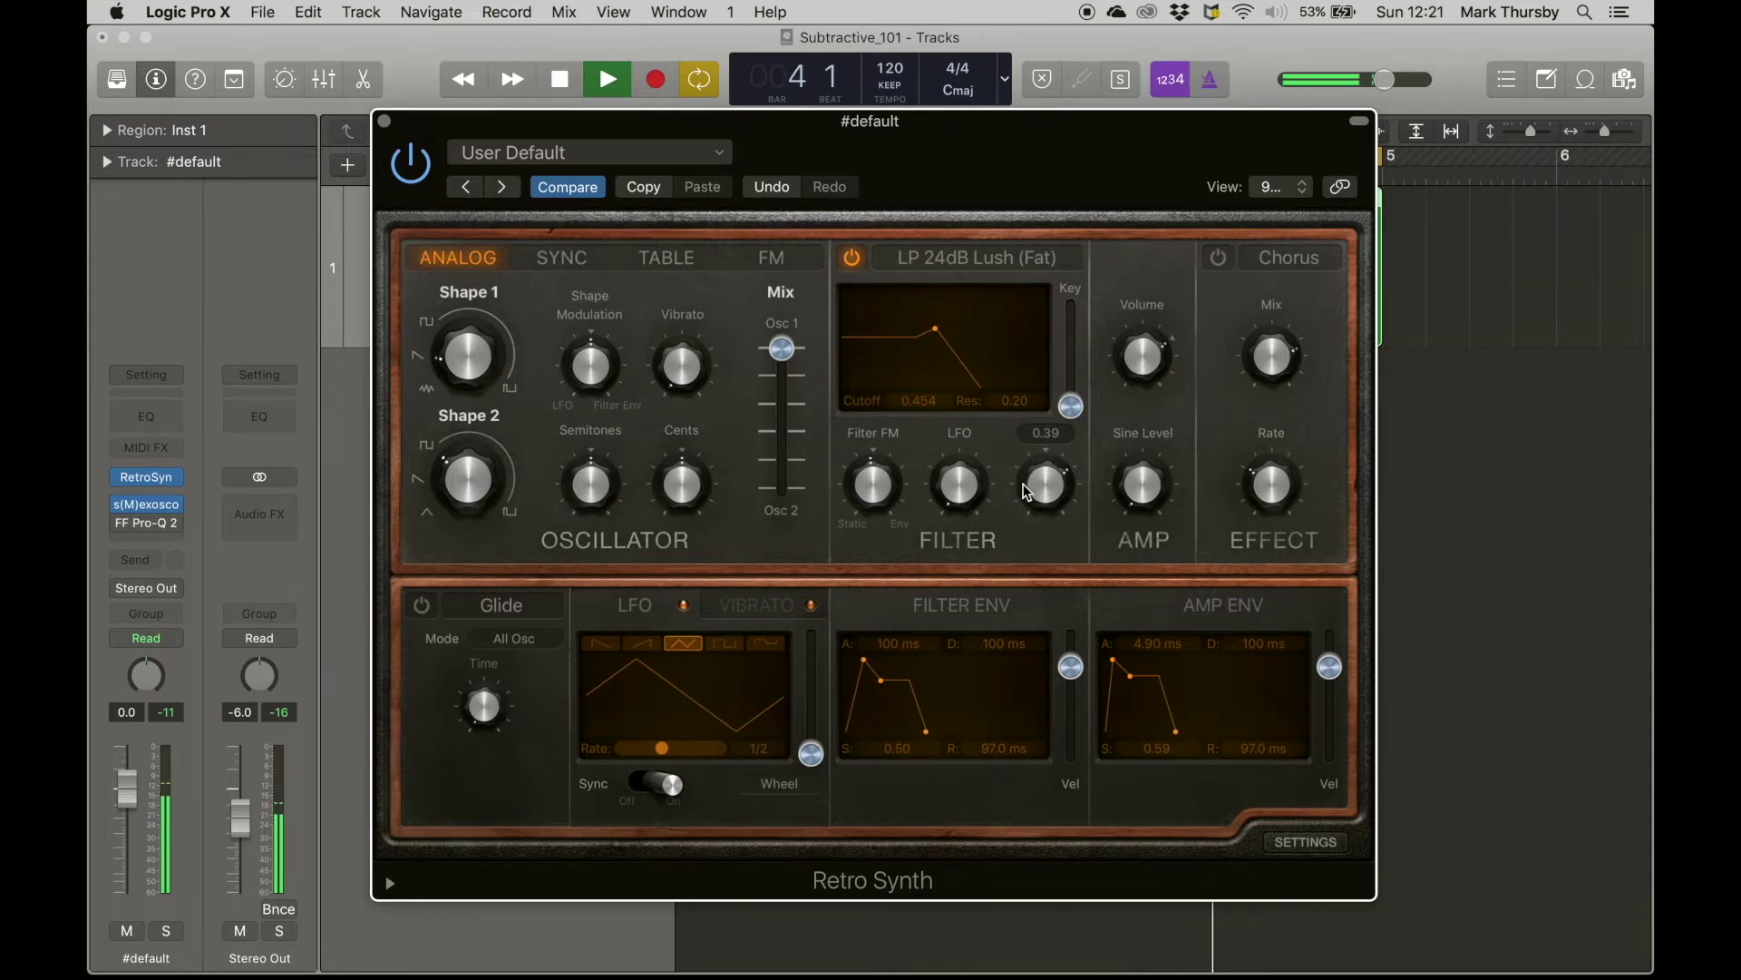
pyautogui.press('space')
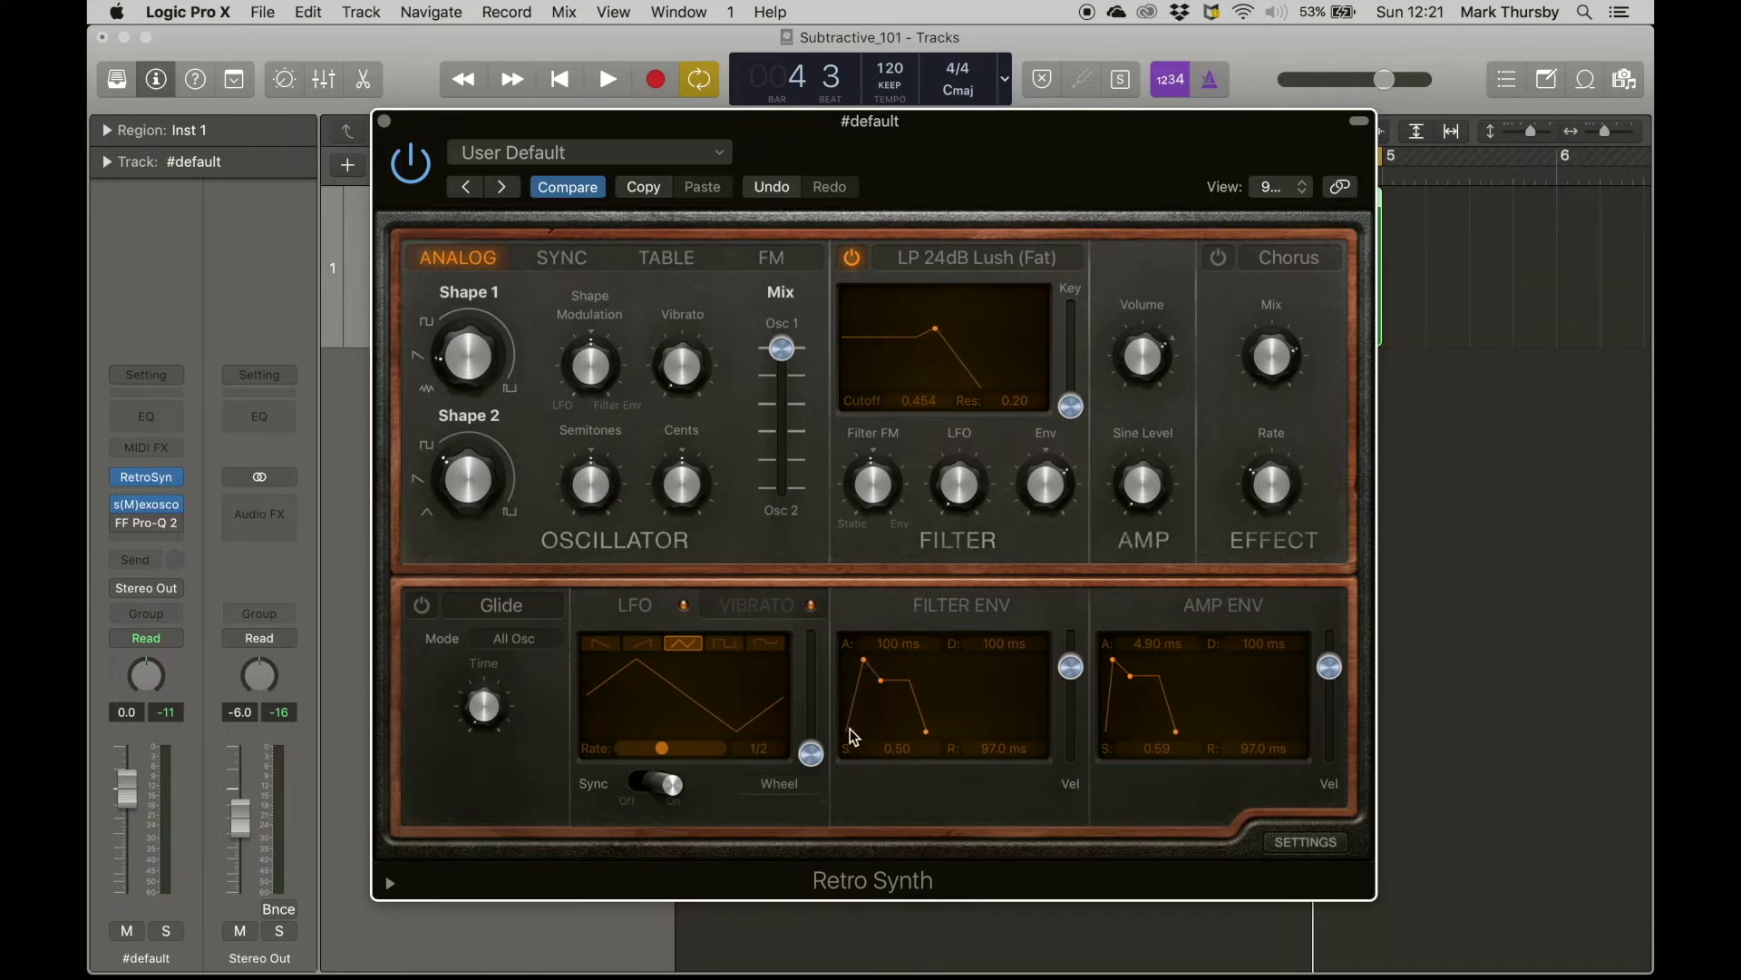
# - Set the FILTER ENV attack to 1700 ms and audition the region
pyautogui.moveTo(863, 659); pyautogui.dragTo(883, 658)
pyautogui.press('space')
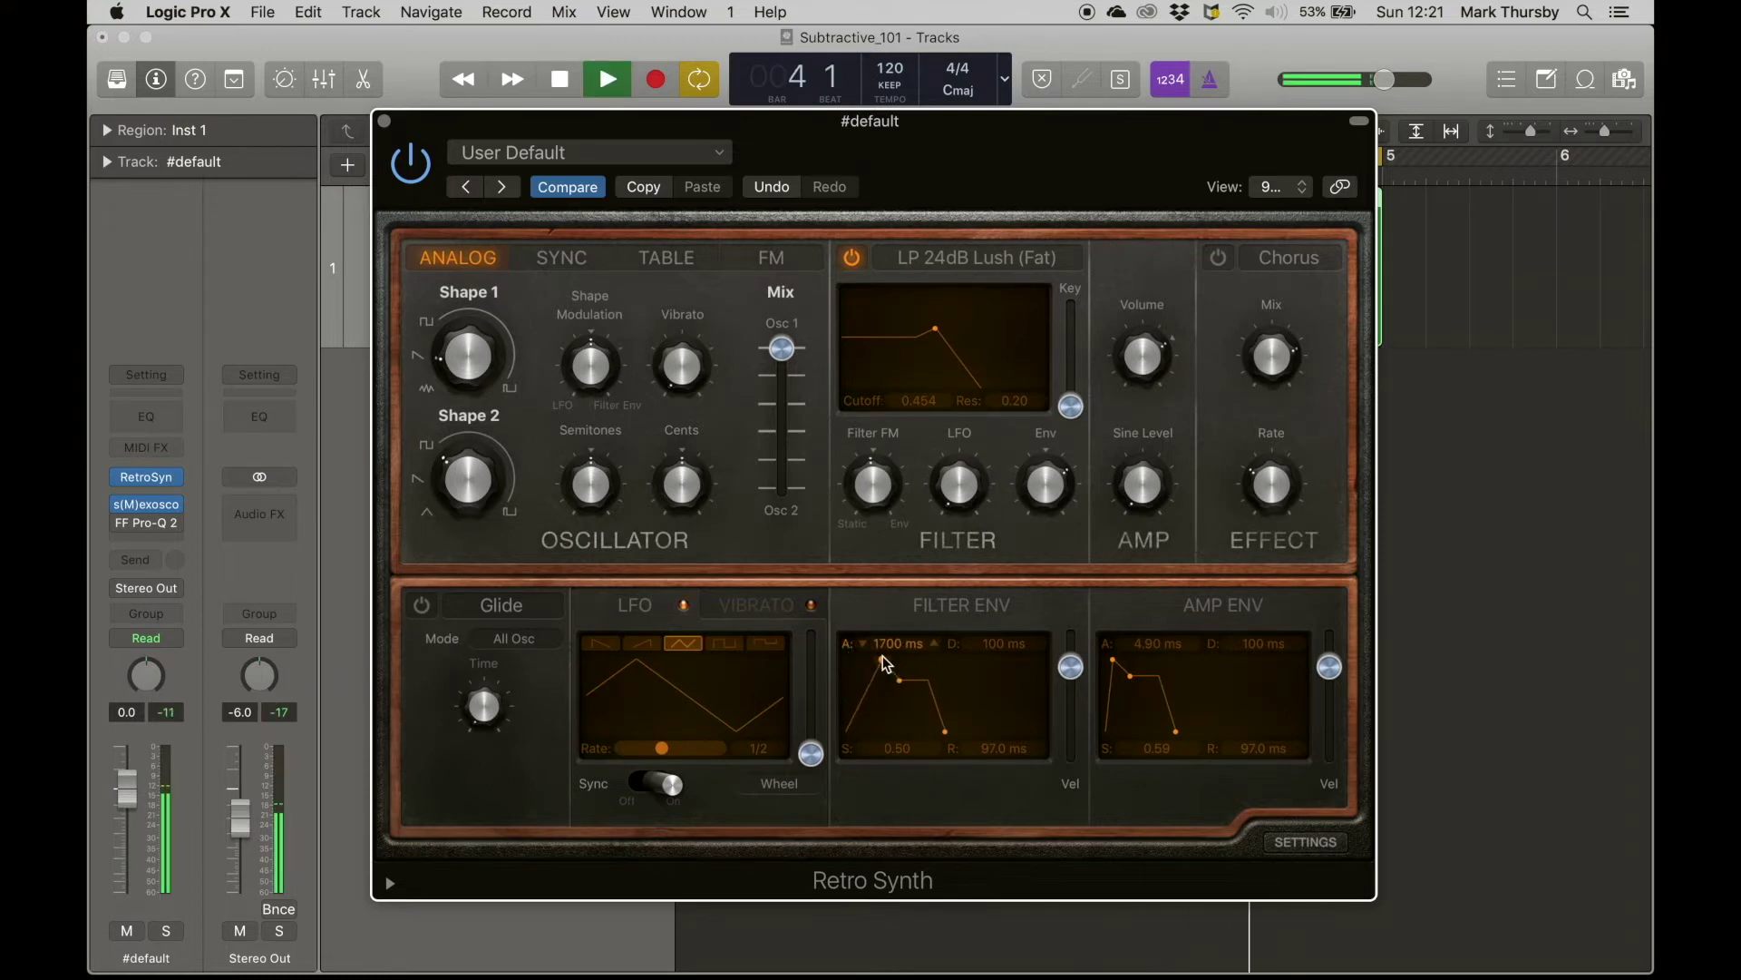
pyautogui.press('space')
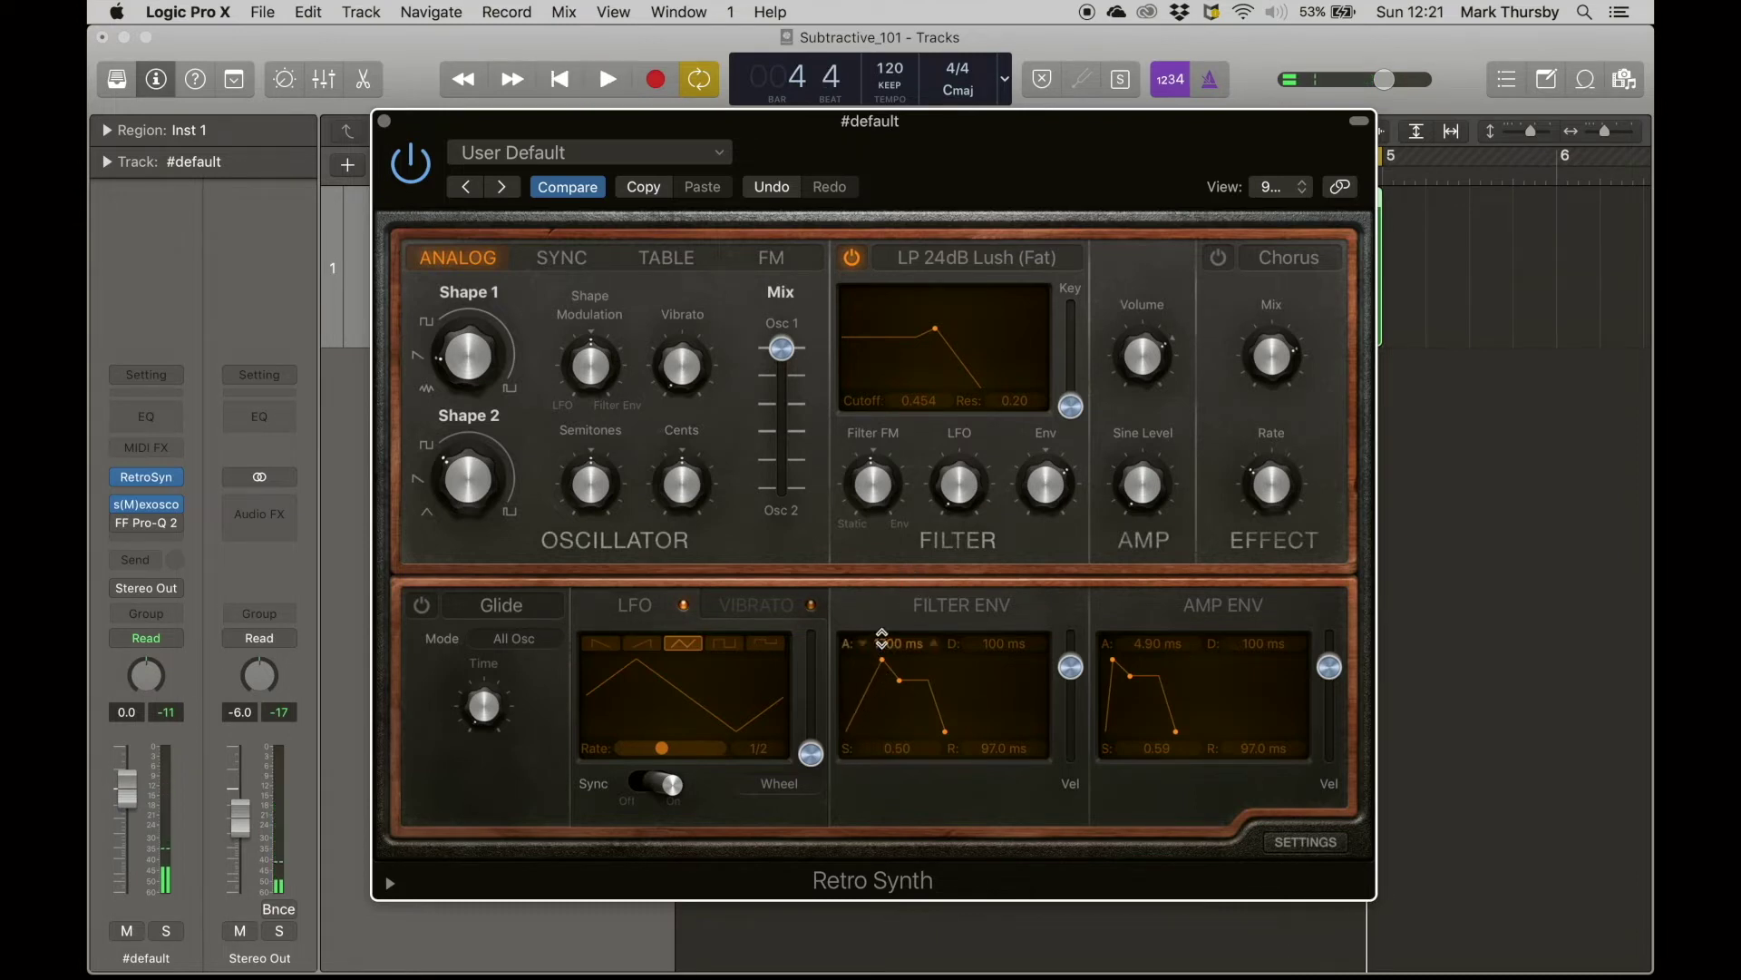
# - Shorten the FILTER ENV attack to 230 ms during playback, fine-tune the filter cutoff, and replay the region
pyautogui.press('space')
pyautogui.moveTo(882, 659); pyautogui.dragTo(867, 662)
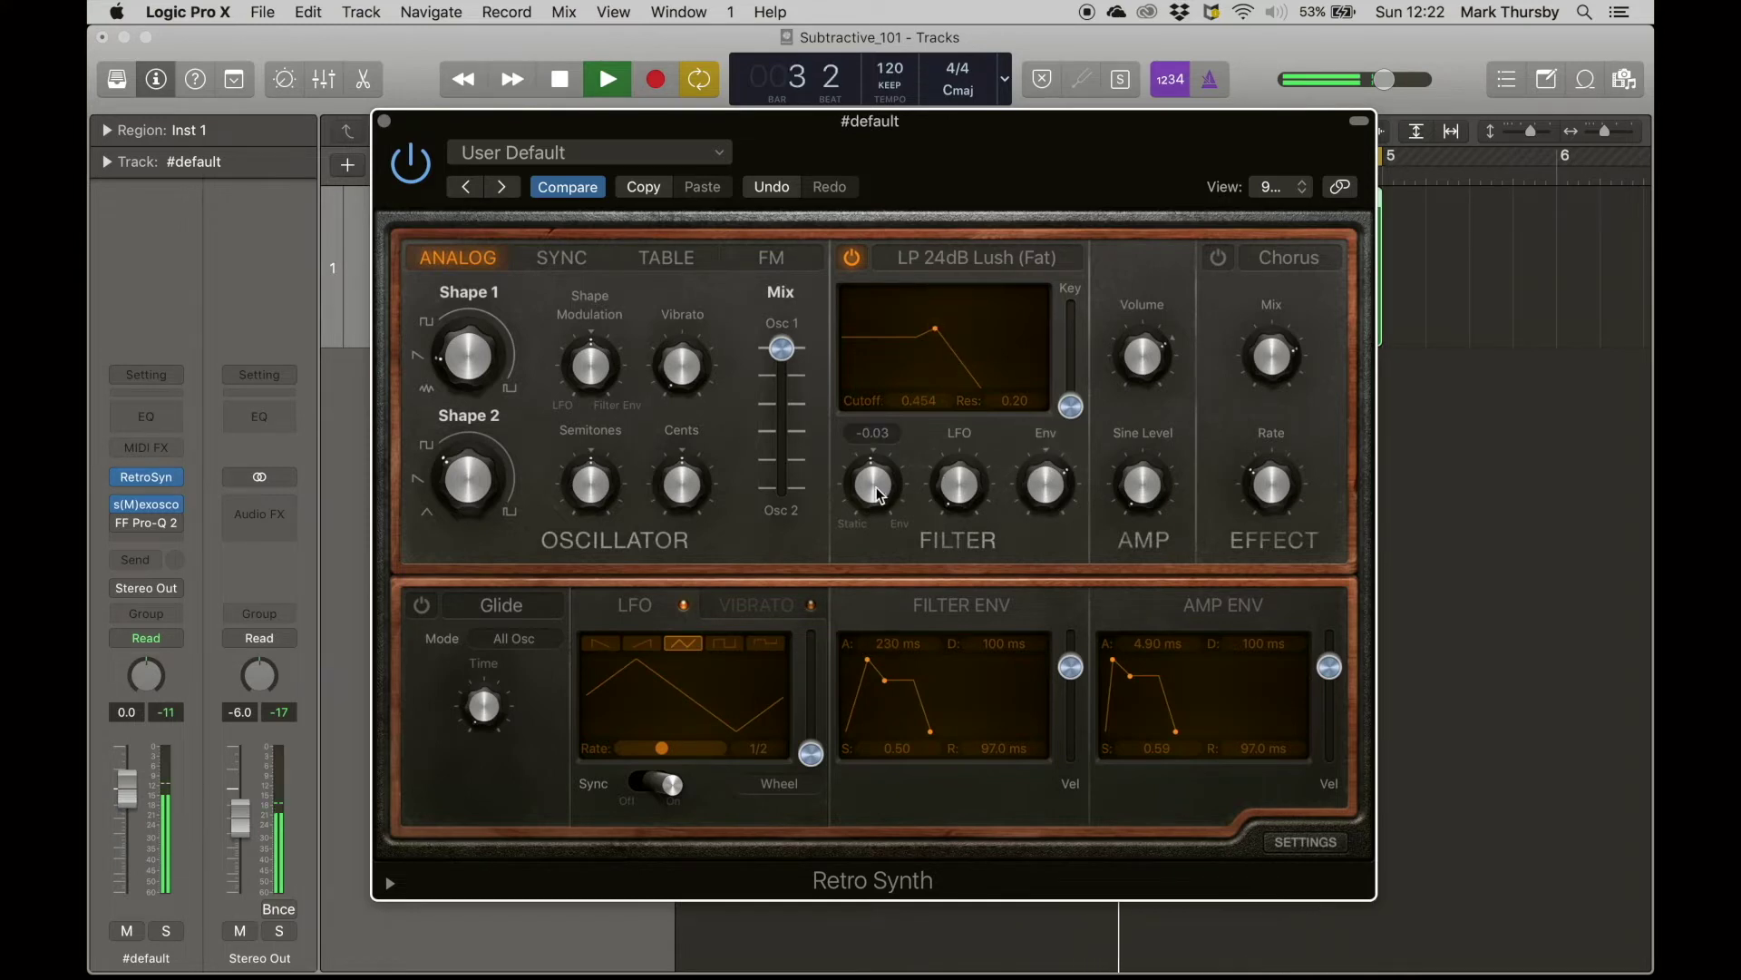
pyautogui.moveTo(916, 402); pyautogui.dragTo(916, 402)
pyautogui.press('space')
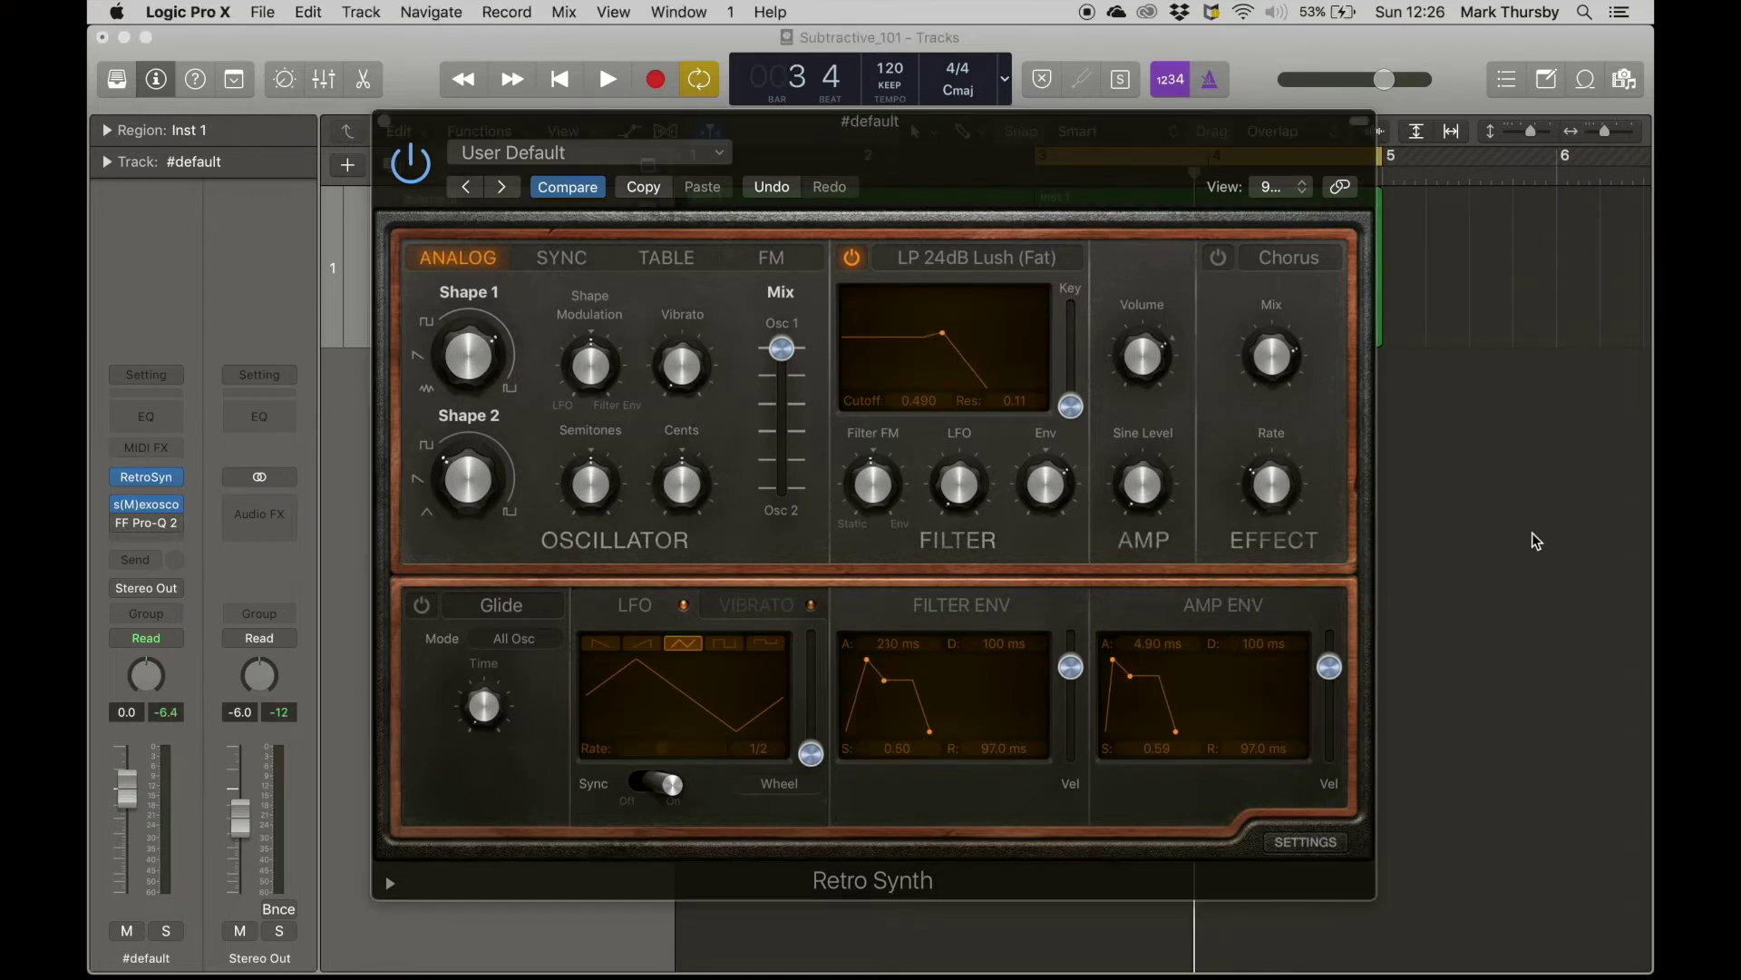
pyautogui.press('space')
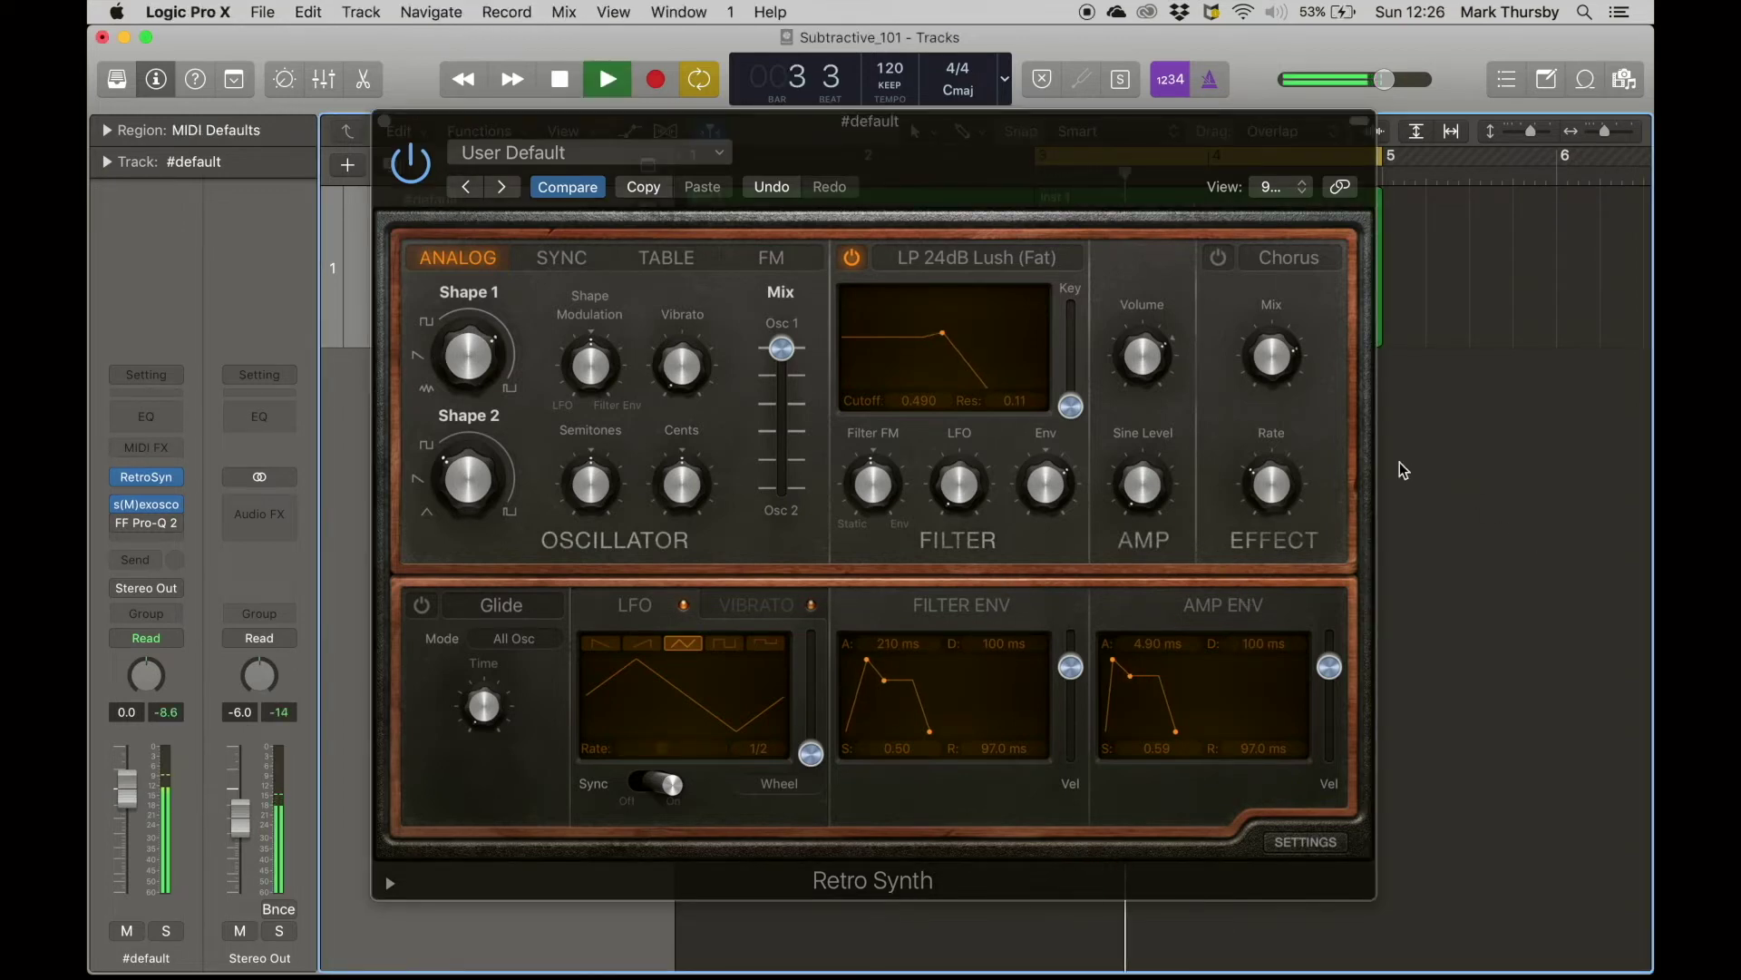
# - Raise the filter resonance to 1.00 while auditioning the region
pyautogui.press('space')
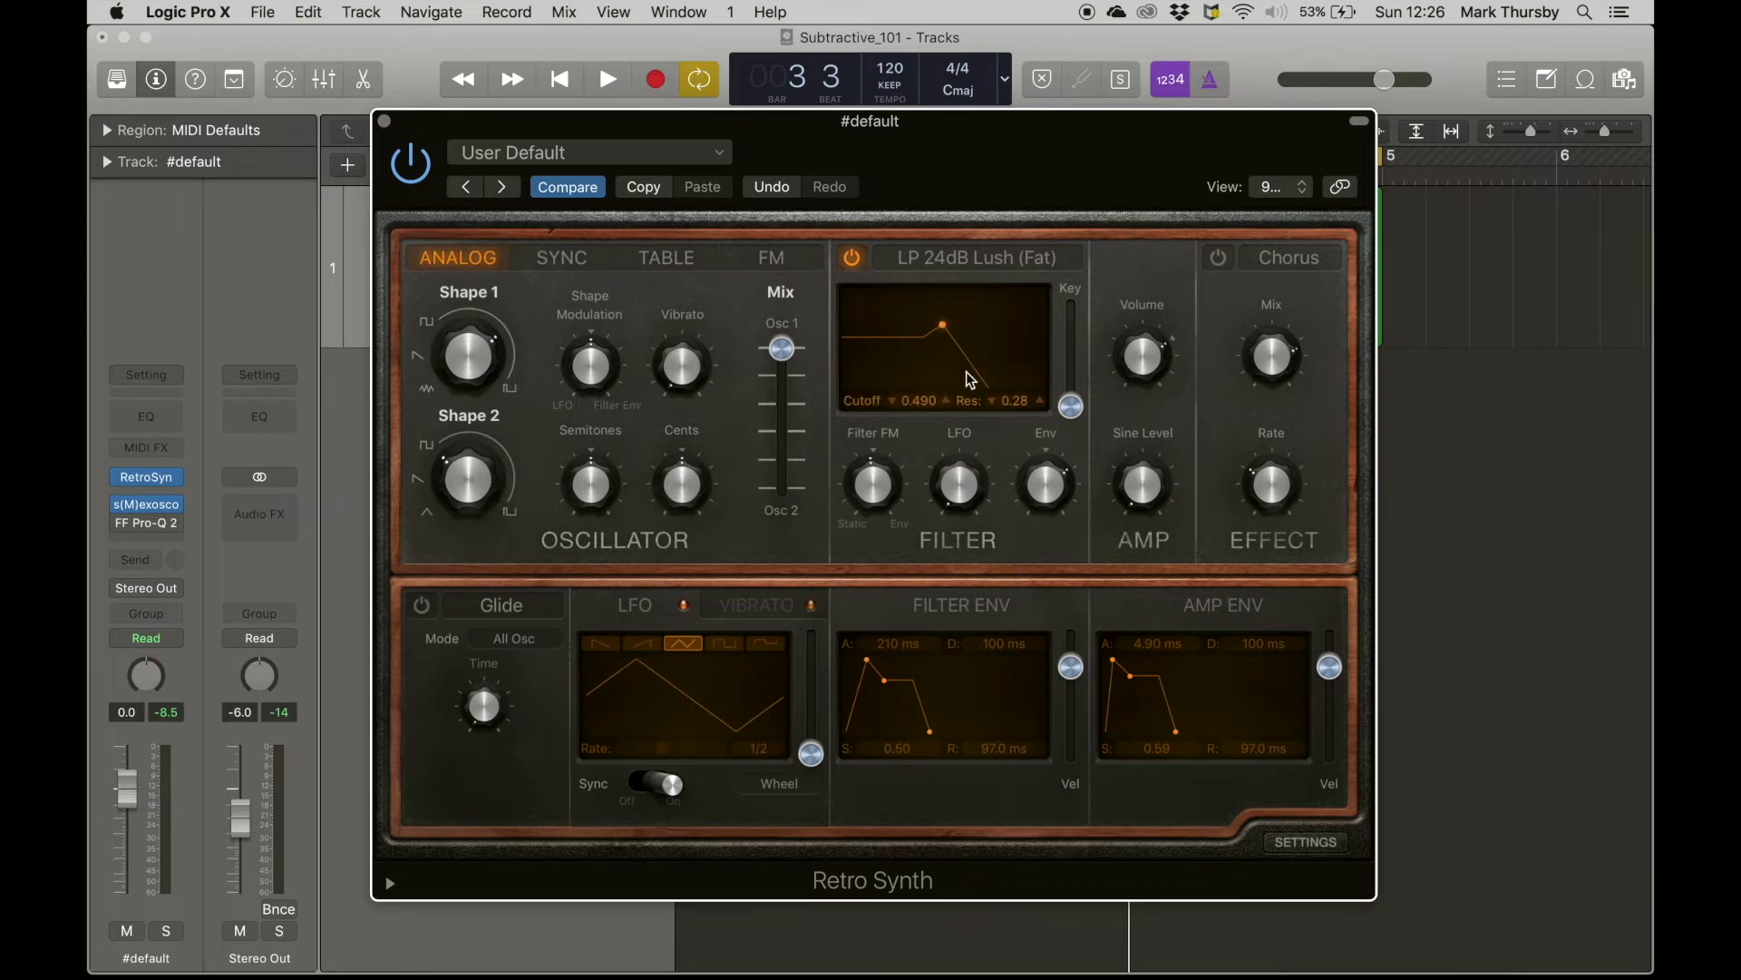
pyautogui.press('space')
pyautogui.moveTo(1005, 416); pyautogui.dragTo(1005, 318)
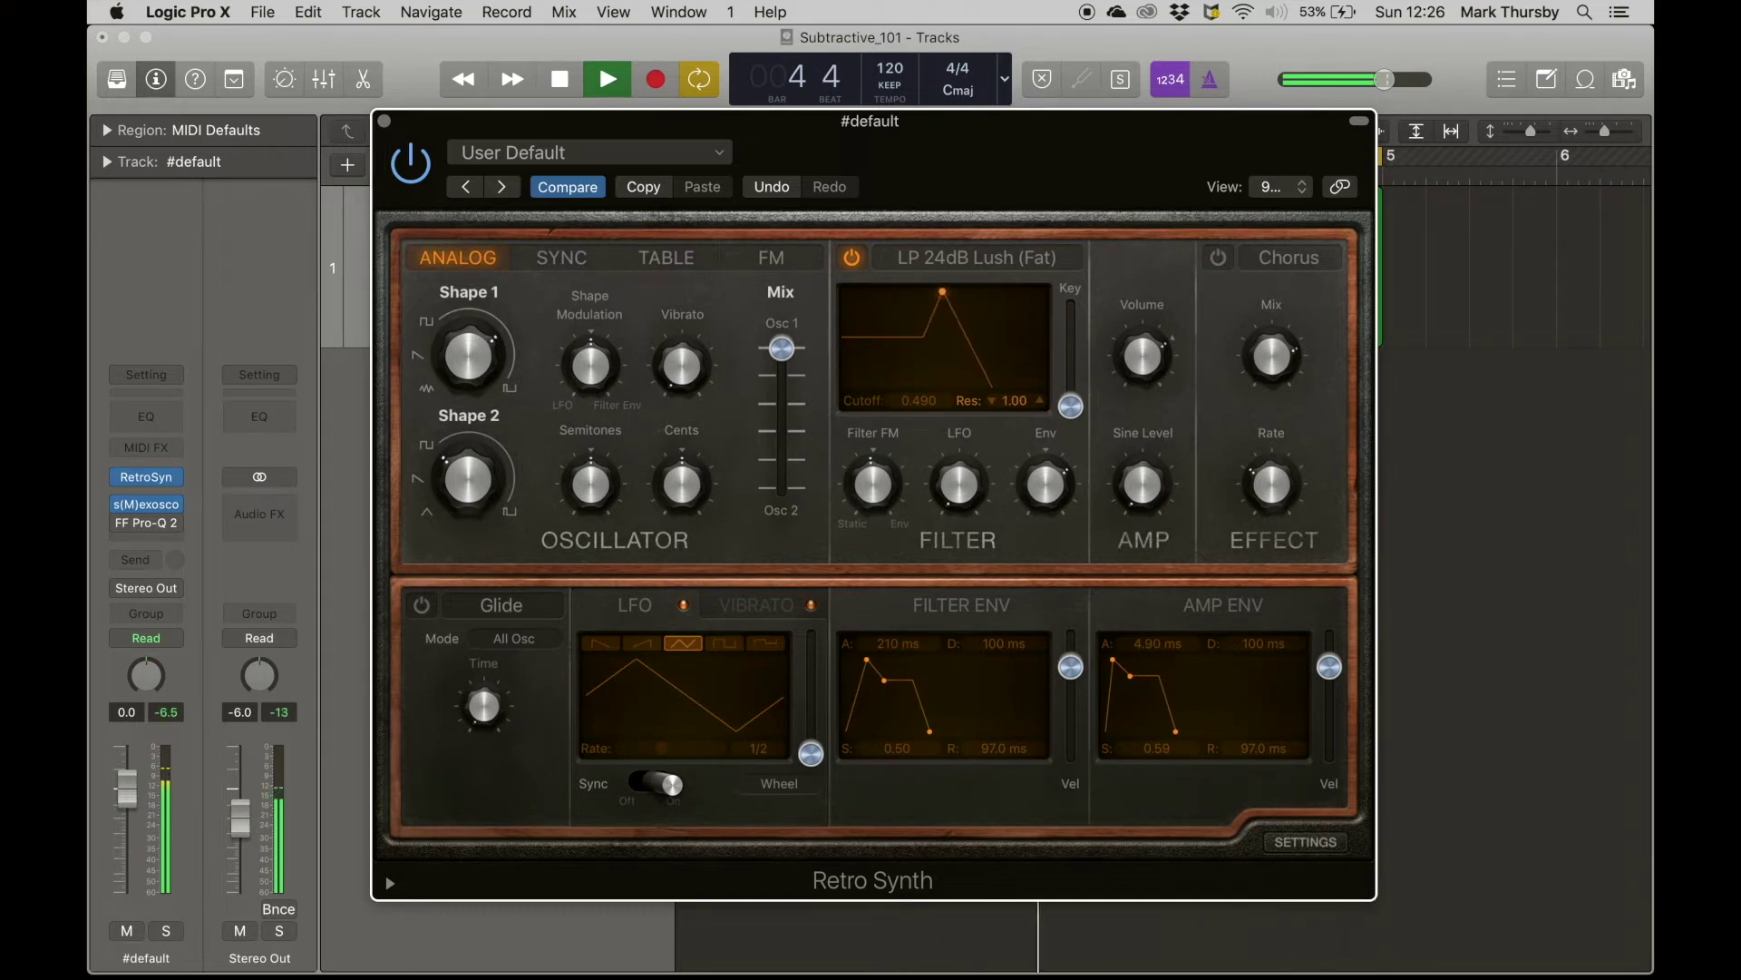
pyautogui.press('space')
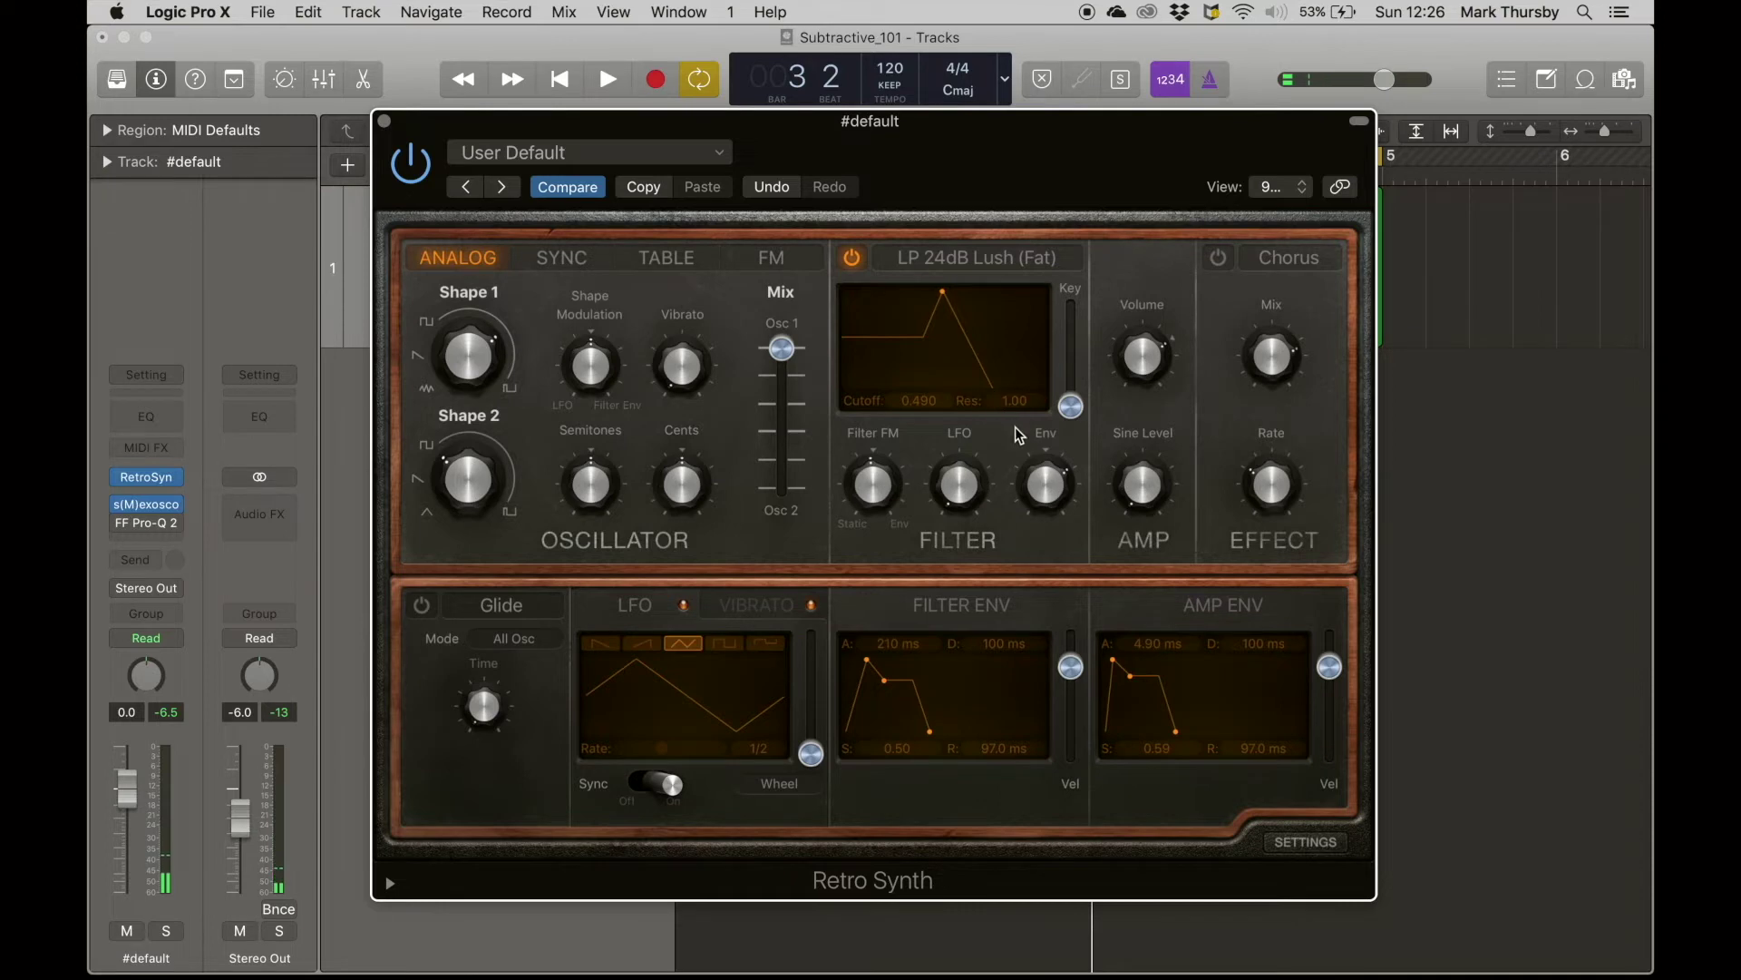
# - Replay the region and lower the filter resonance to 0.00
pyautogui.press('space')
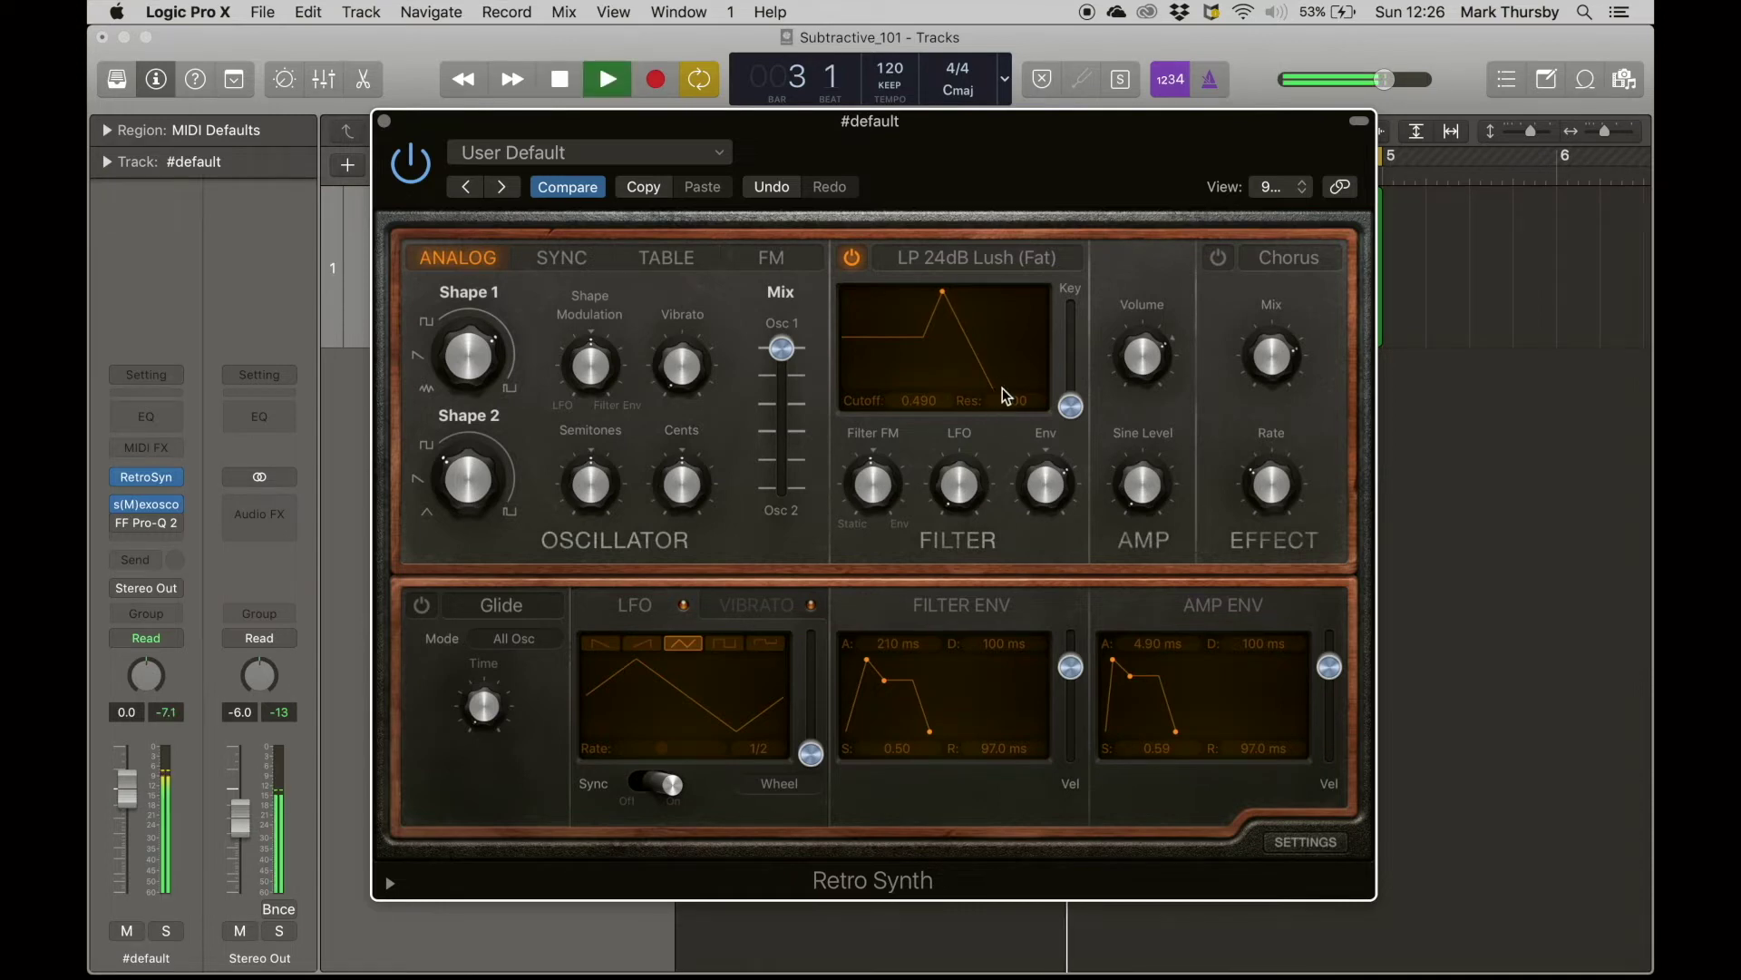
pyautogui.moveTo(1014, 400); pyautogui.dragTo(1014, 680)
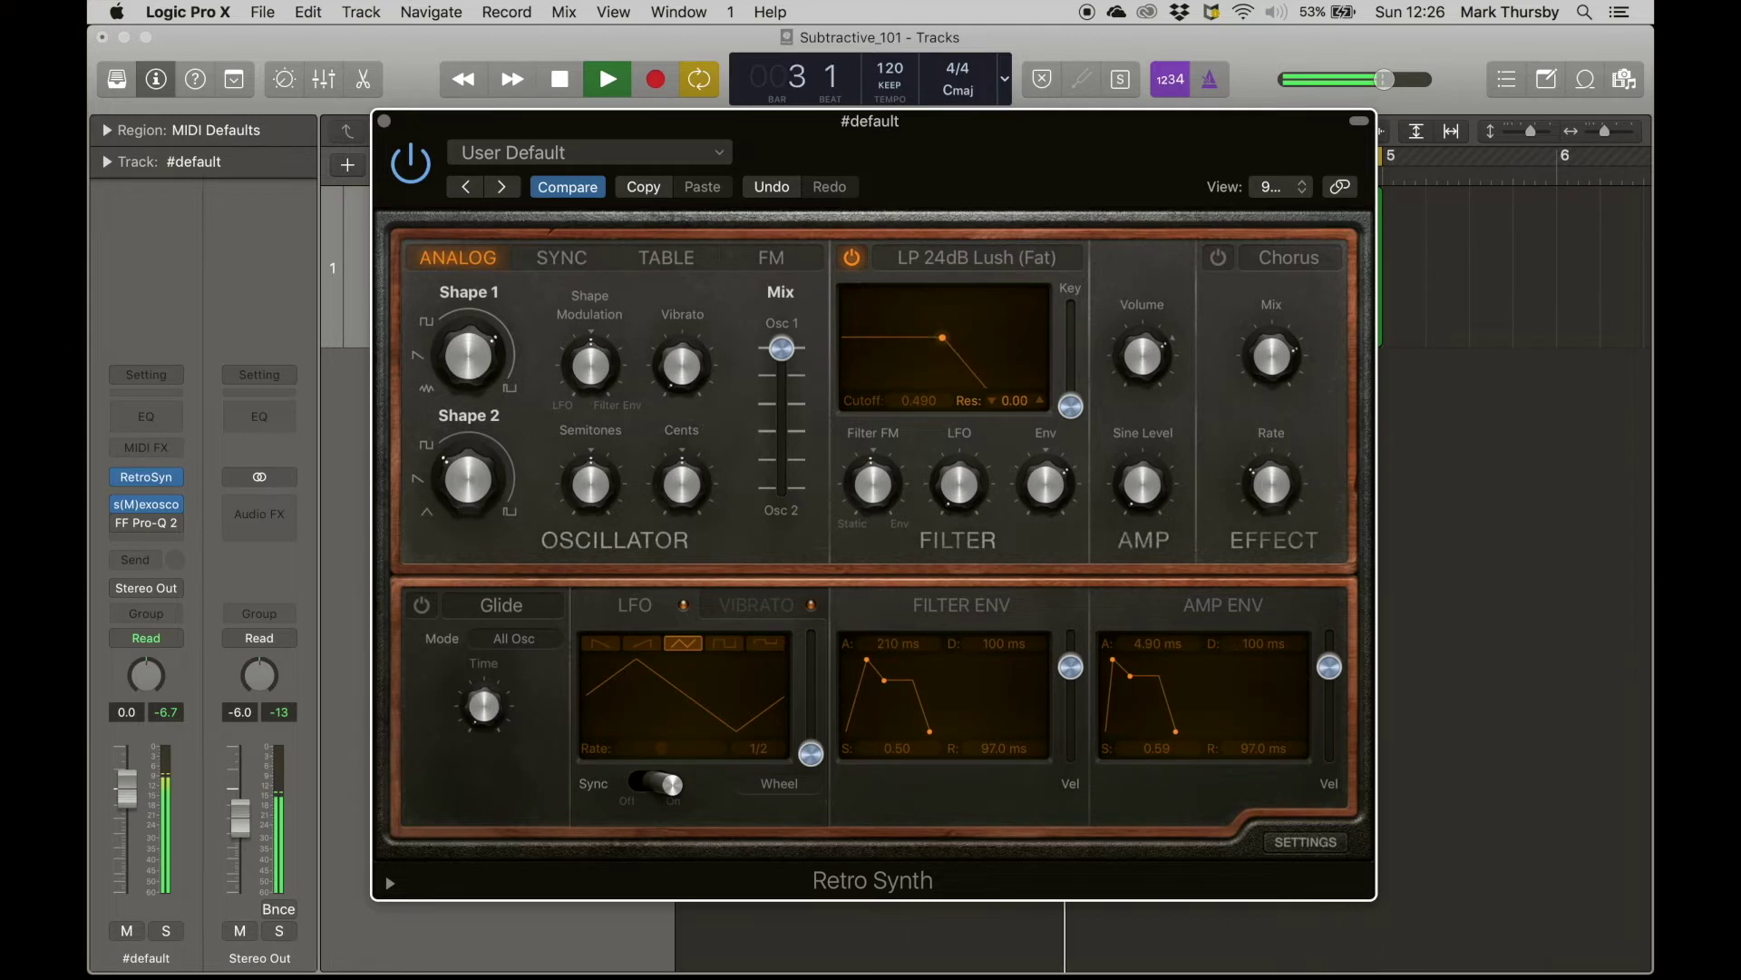
pyautogui.press('space')
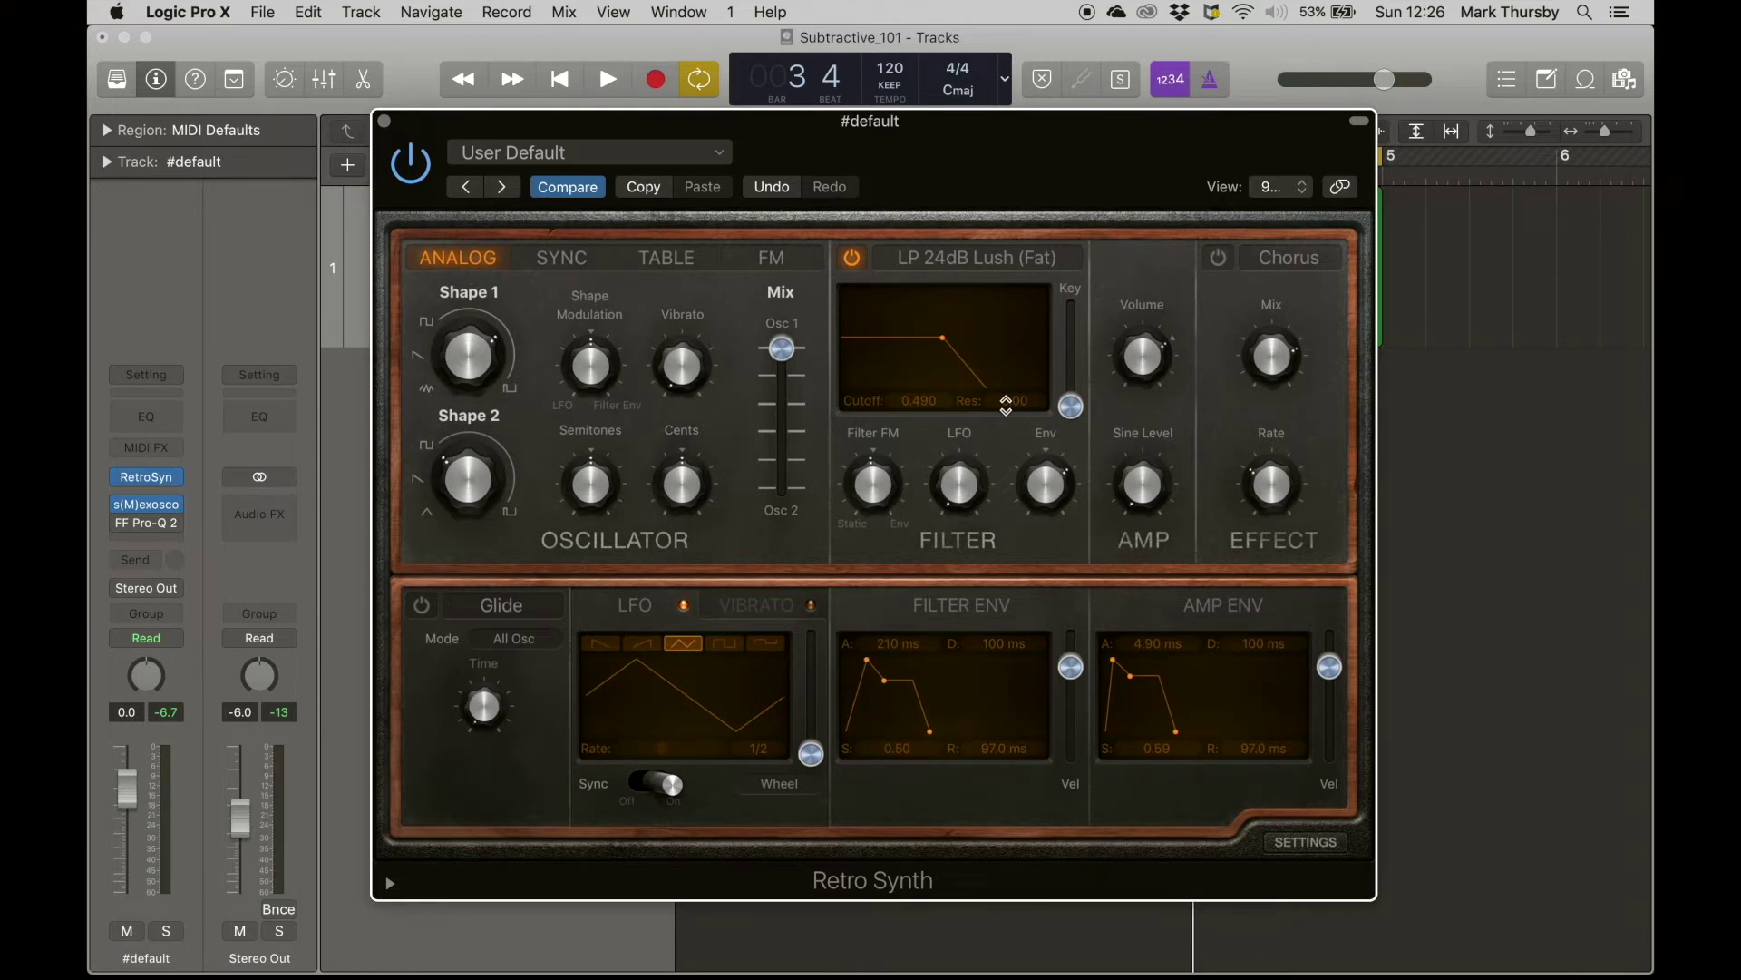
# - Set the filter resonance to 0.13 during playback of the region
pyautogui.press('space')
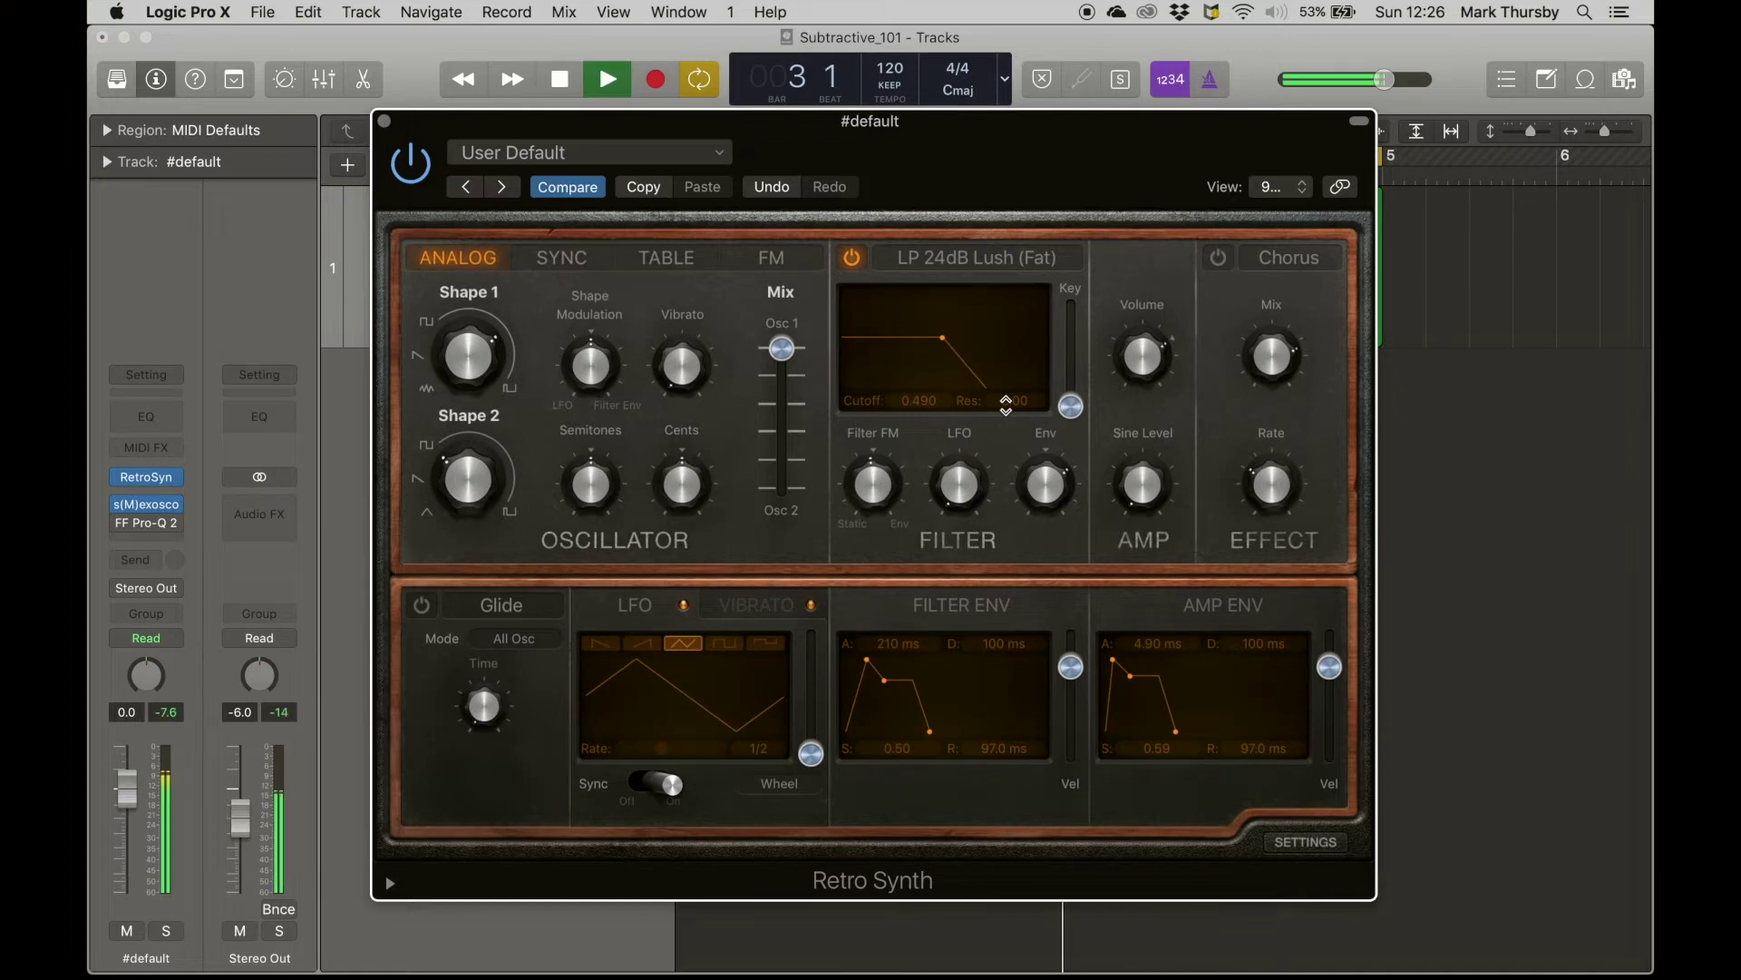
pyautogui.moveTo(1005, 400); pyautogui.dragTo(1005, 391)
pyautogui.press('space')
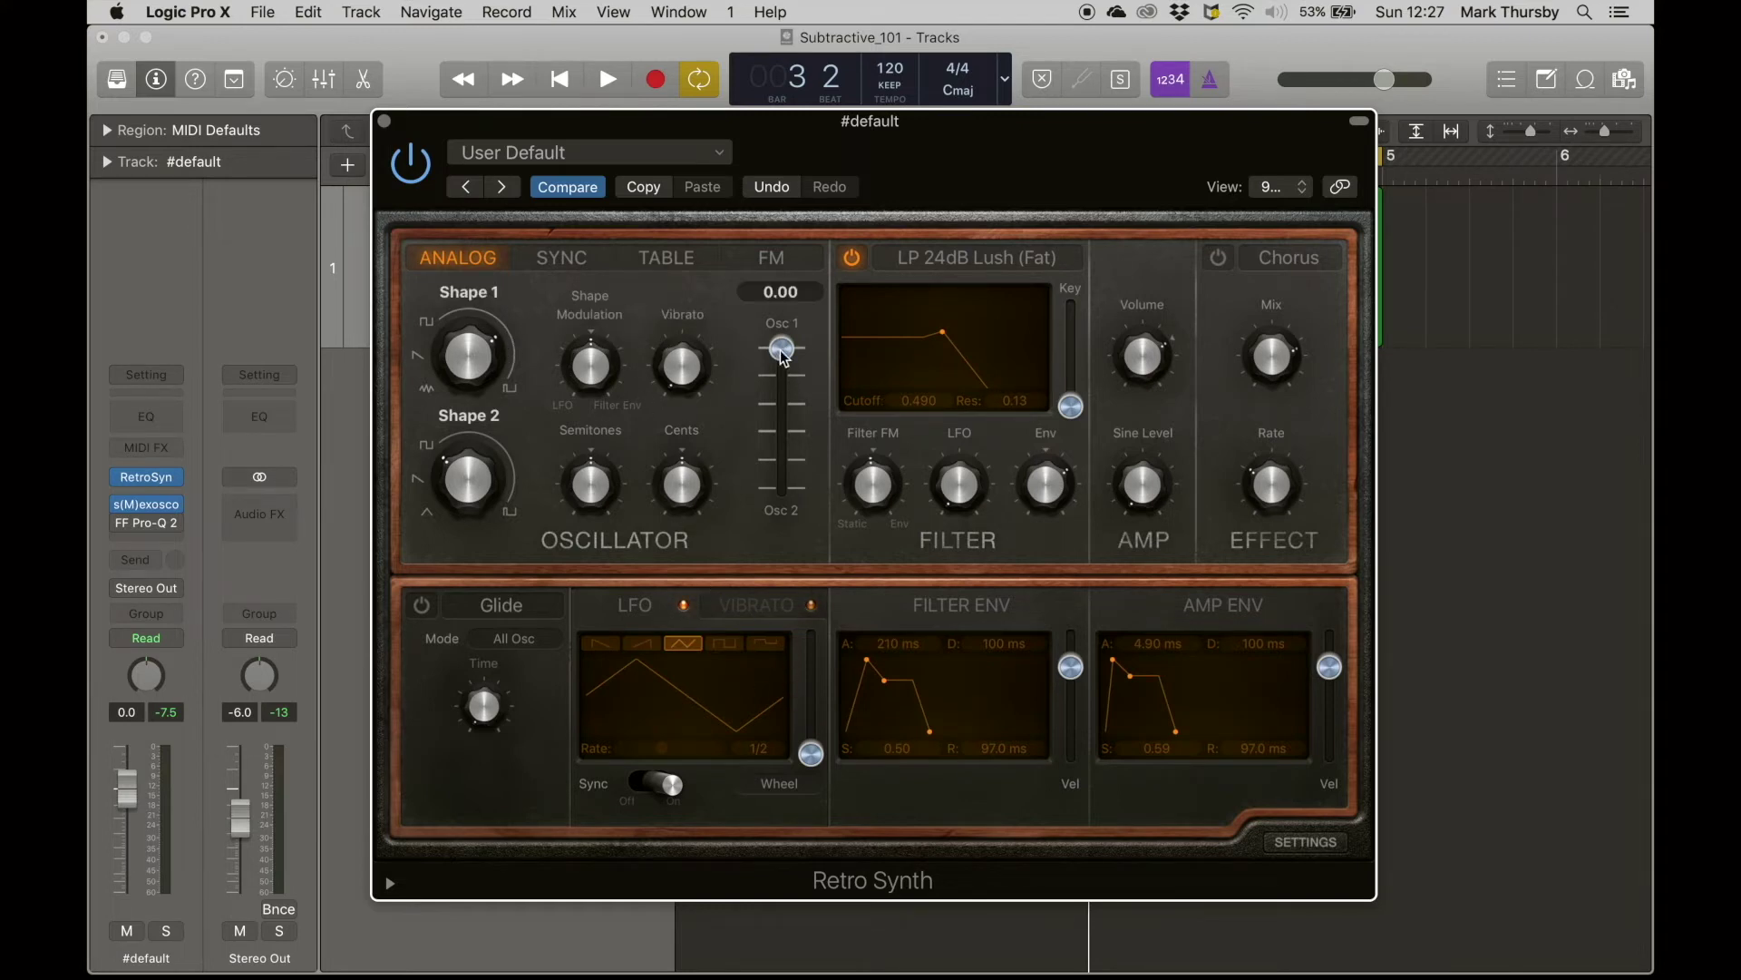
# - Move the oscillator mix fully to Osc 2 (1.00) and audition the region
pyautogui.press('space')
pyautogui.moveTo(782, 349); pyautogui.dragTo(777, 535)
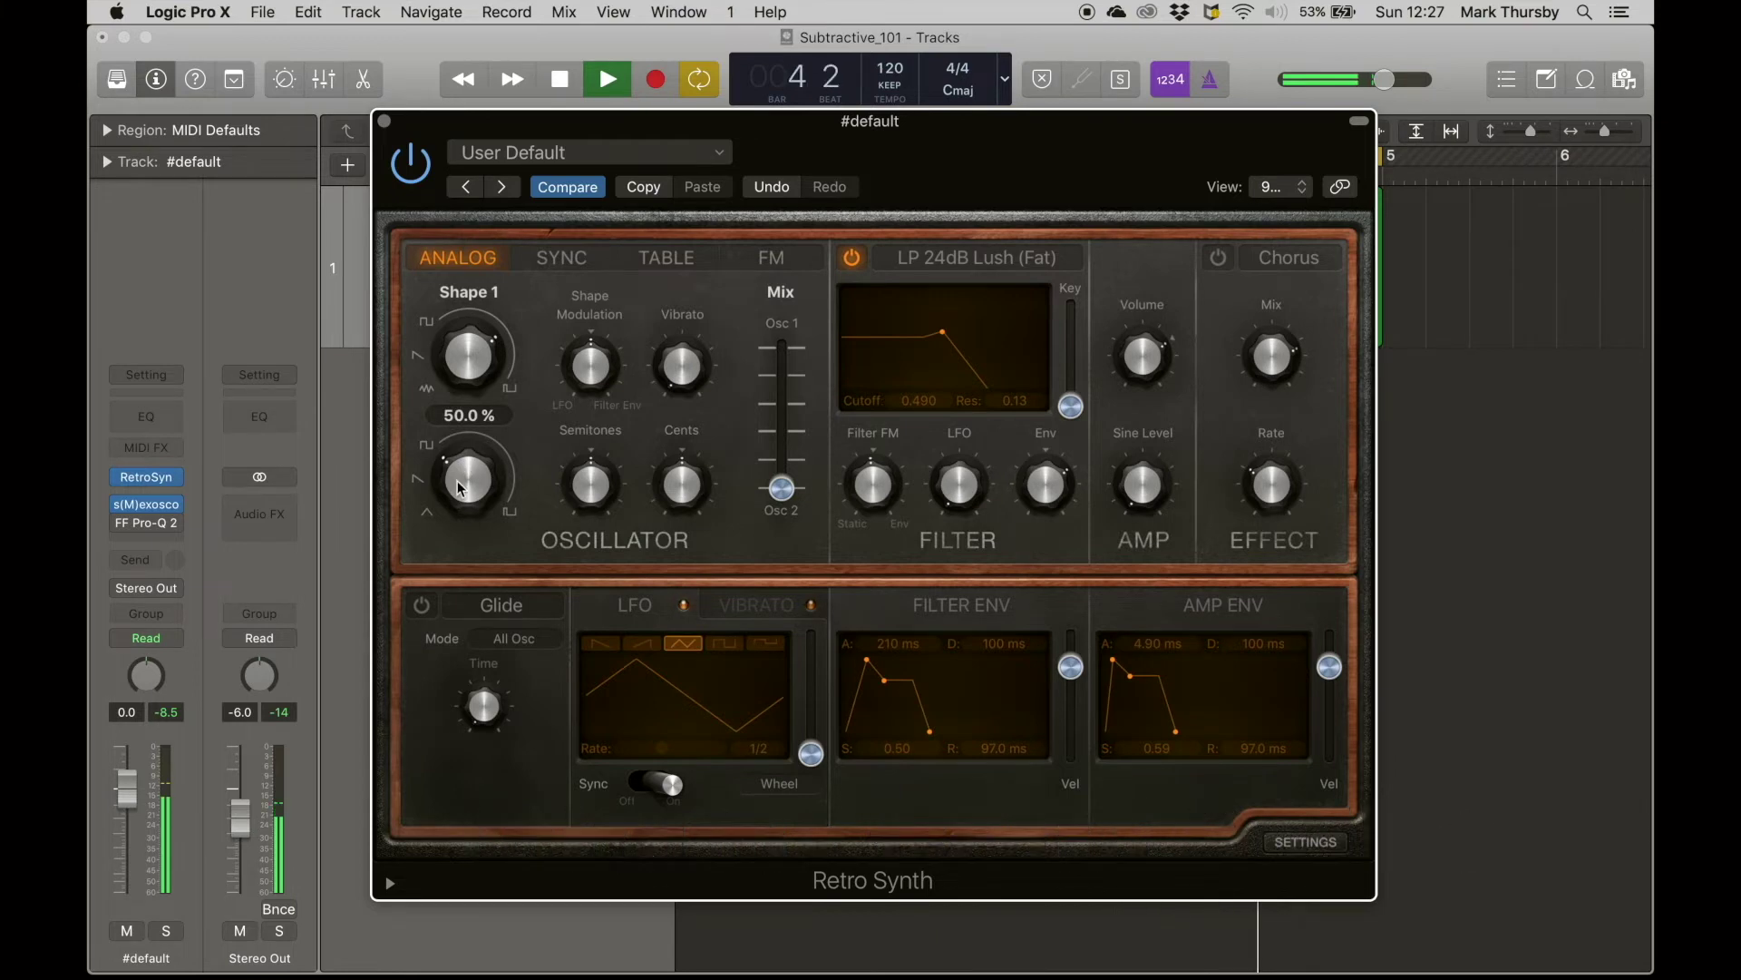
pyautogui.press('space')
# - Switch the Shape 2 waveform to sawtooth and audition the region with only oscillator 2 in the mix
pyautogui.moveTo(463, 488); pyautogui.dragTo(464, 504)
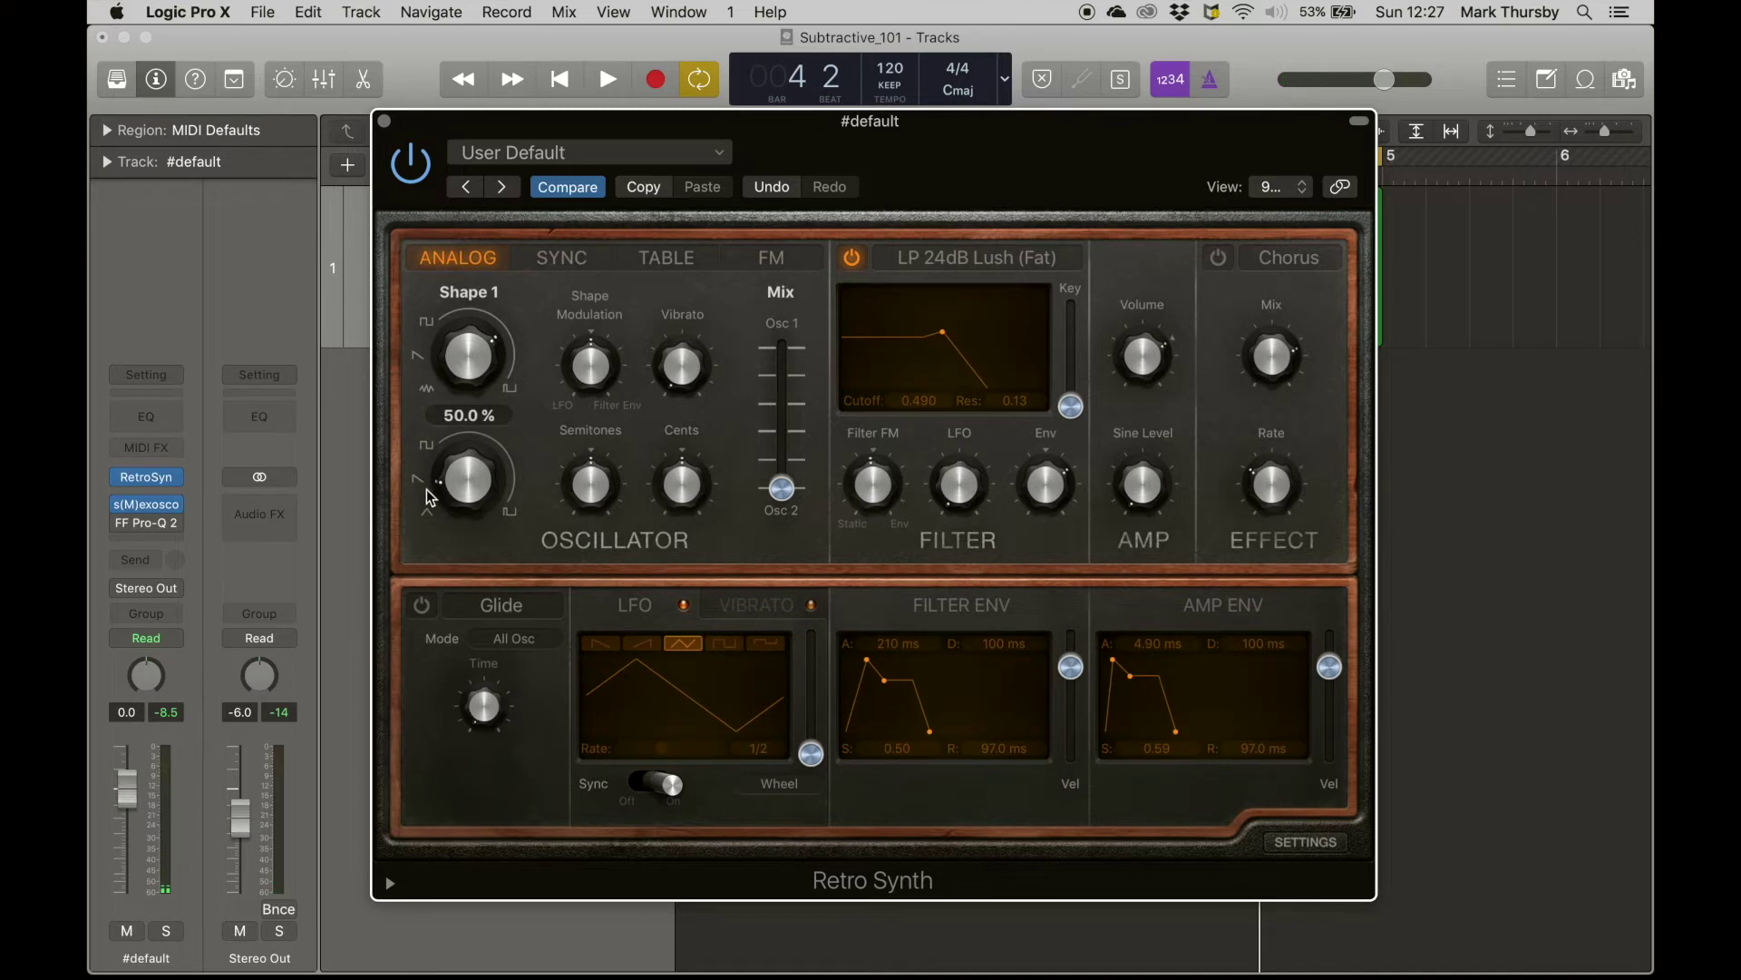
pyautogui.press('space')
pyautogui.moveTo(786, 494); pyautogui.dragTo(787, 533)
pyautogui.press('space')
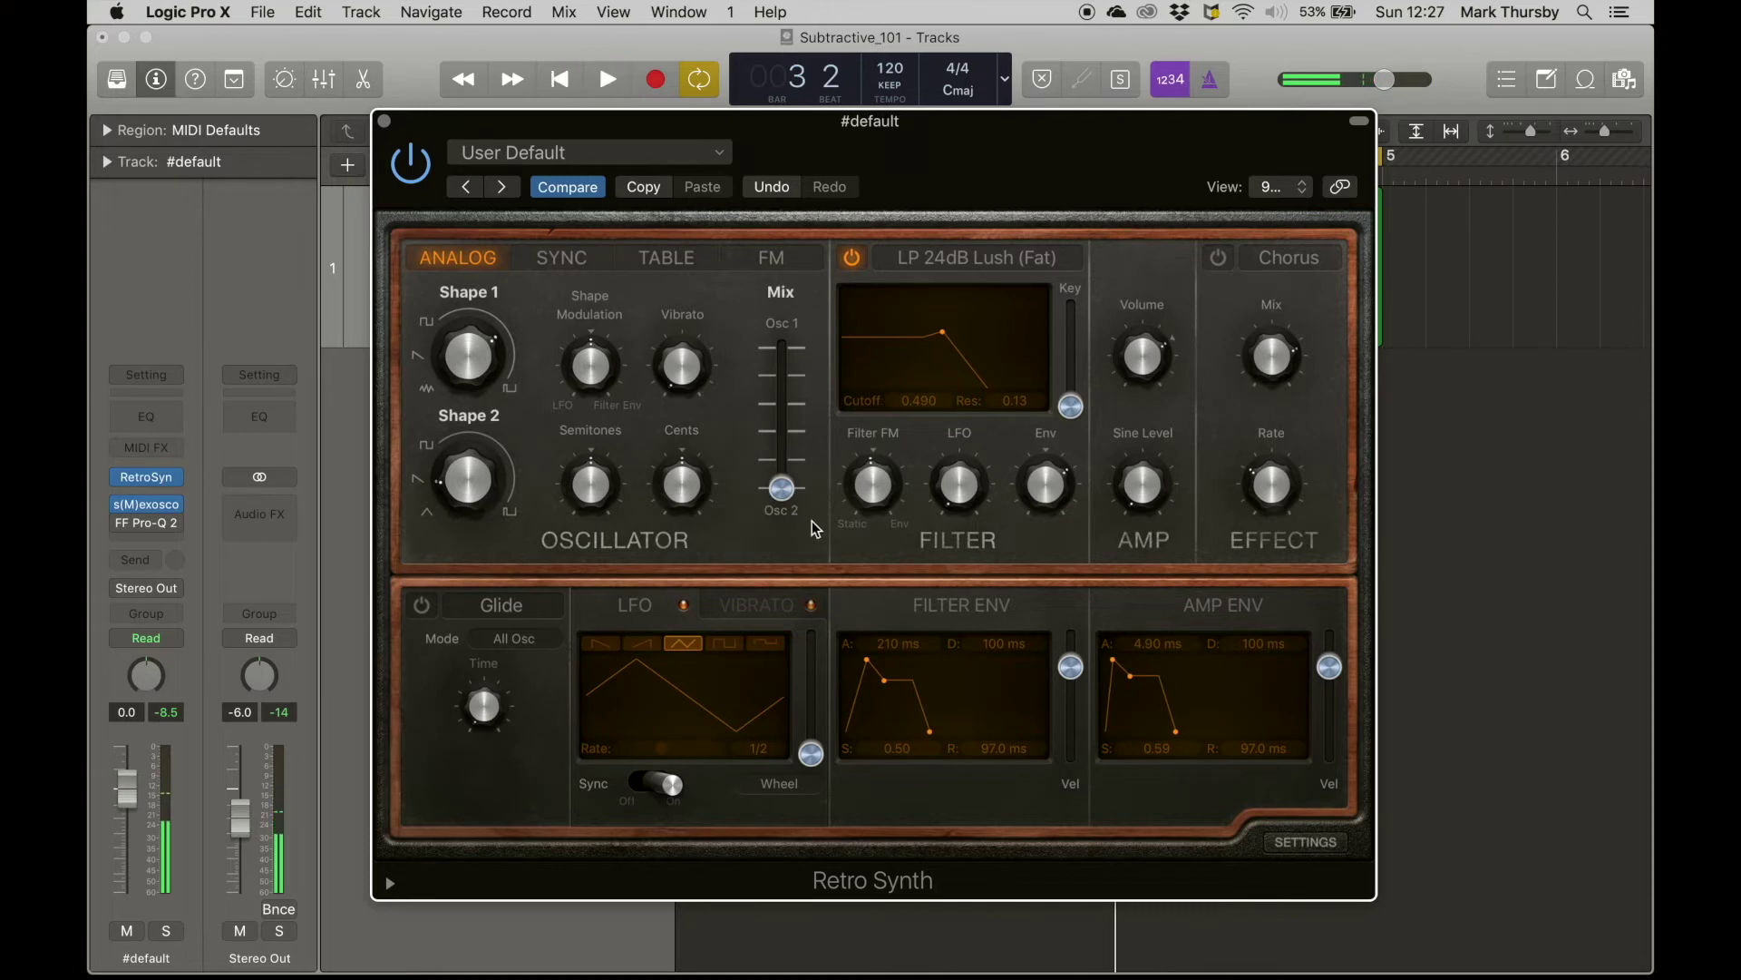
# - Return Shape 2 to the square wave and move the mix back to Osc 1 (0.00) during playback
pyautogui.moveTo(771, 407)
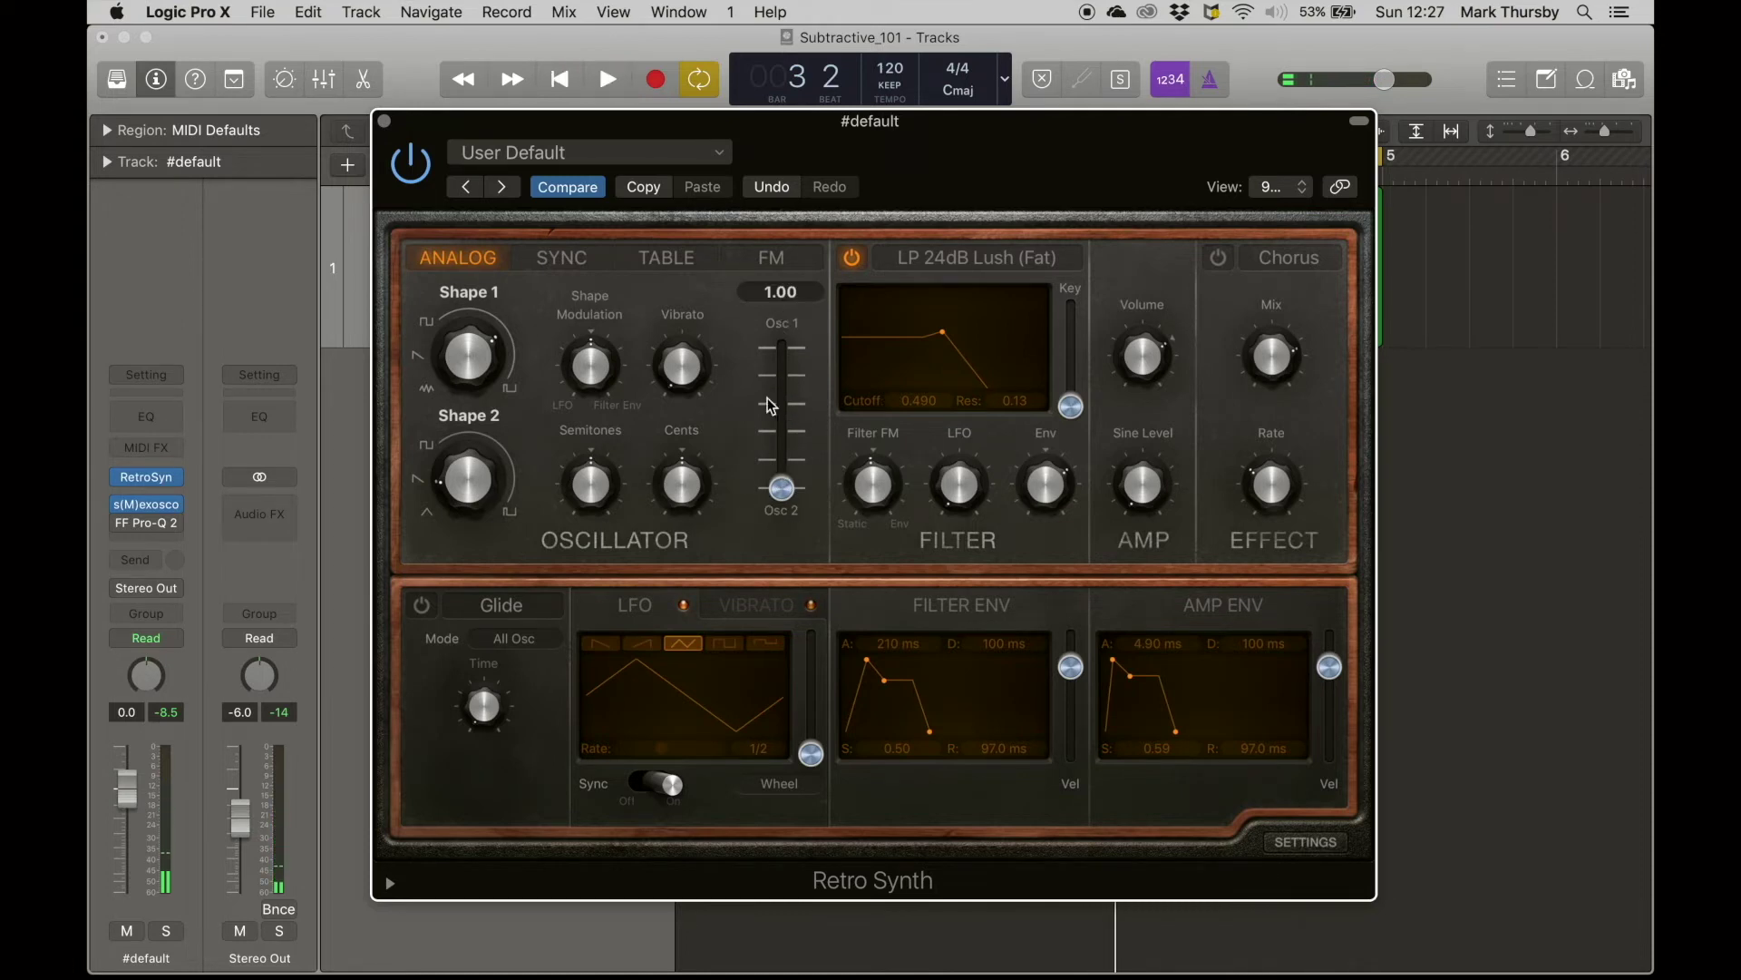
pyautogui.moveTo(464, 473)
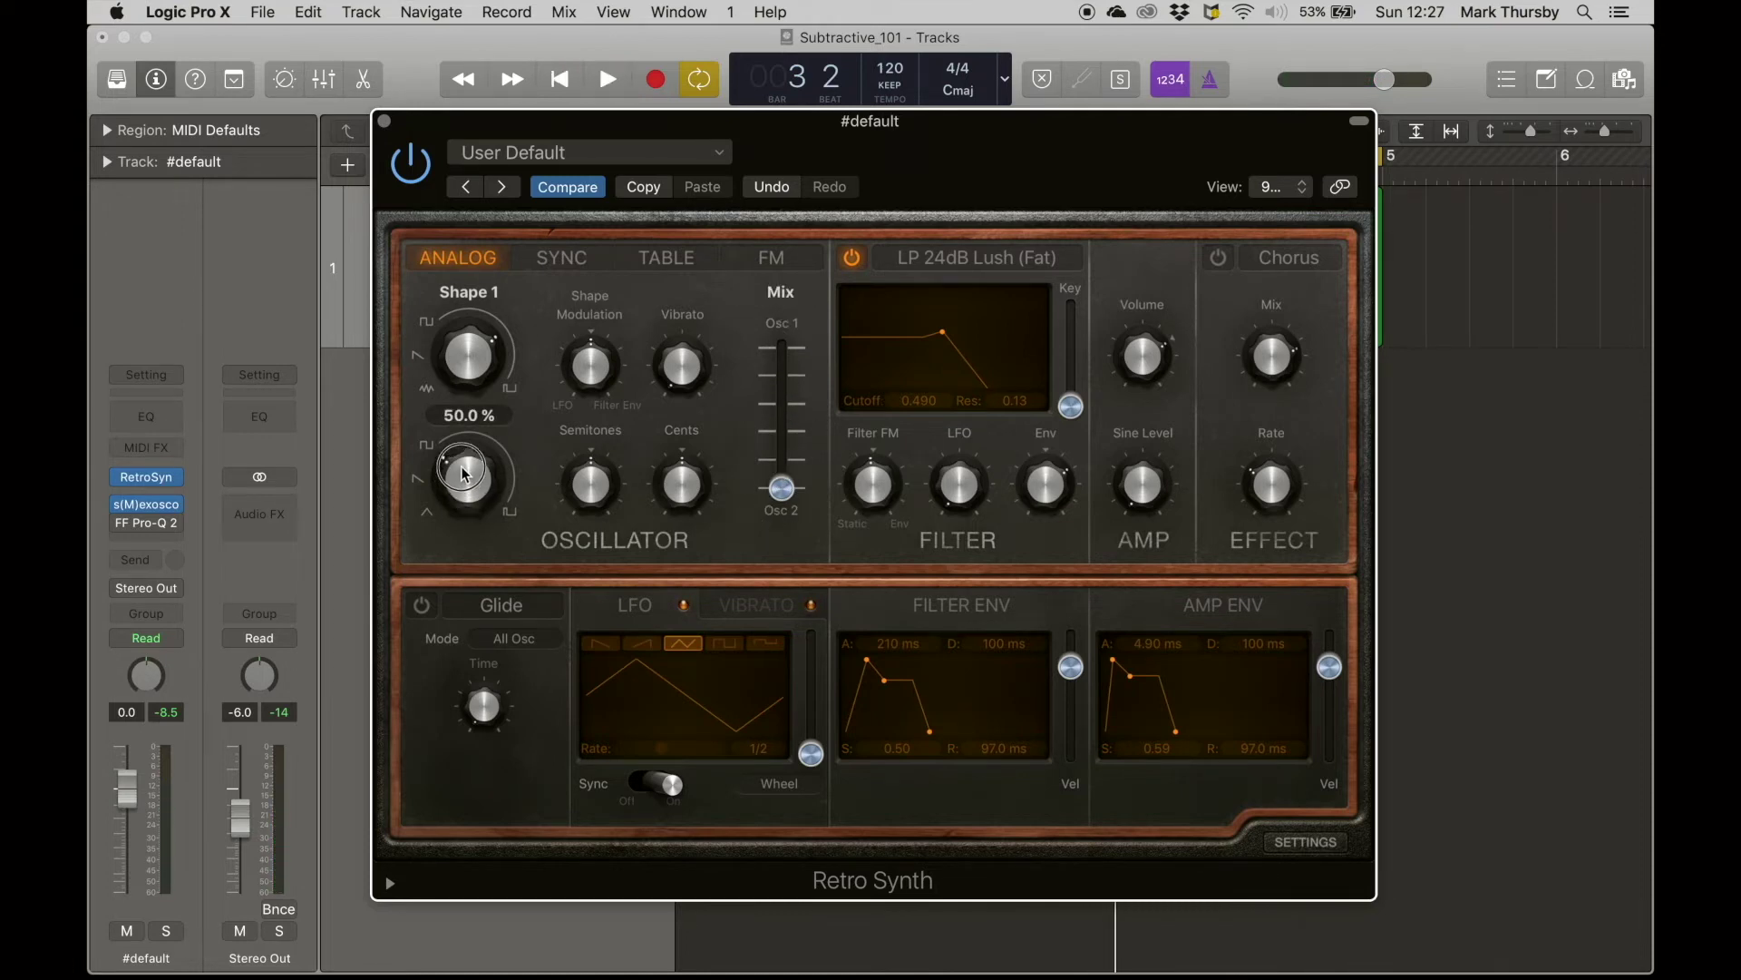
pyautogui.press('space')
pyautogui.moveTo(782, 498); pyautogui.dragTo(782, 348)
pyautogui.press('space')
# - Set oscillator 2's Semitones to 12 and audition the region while trying out the oscillator mix
pyautogui.moveTo(592, 491)
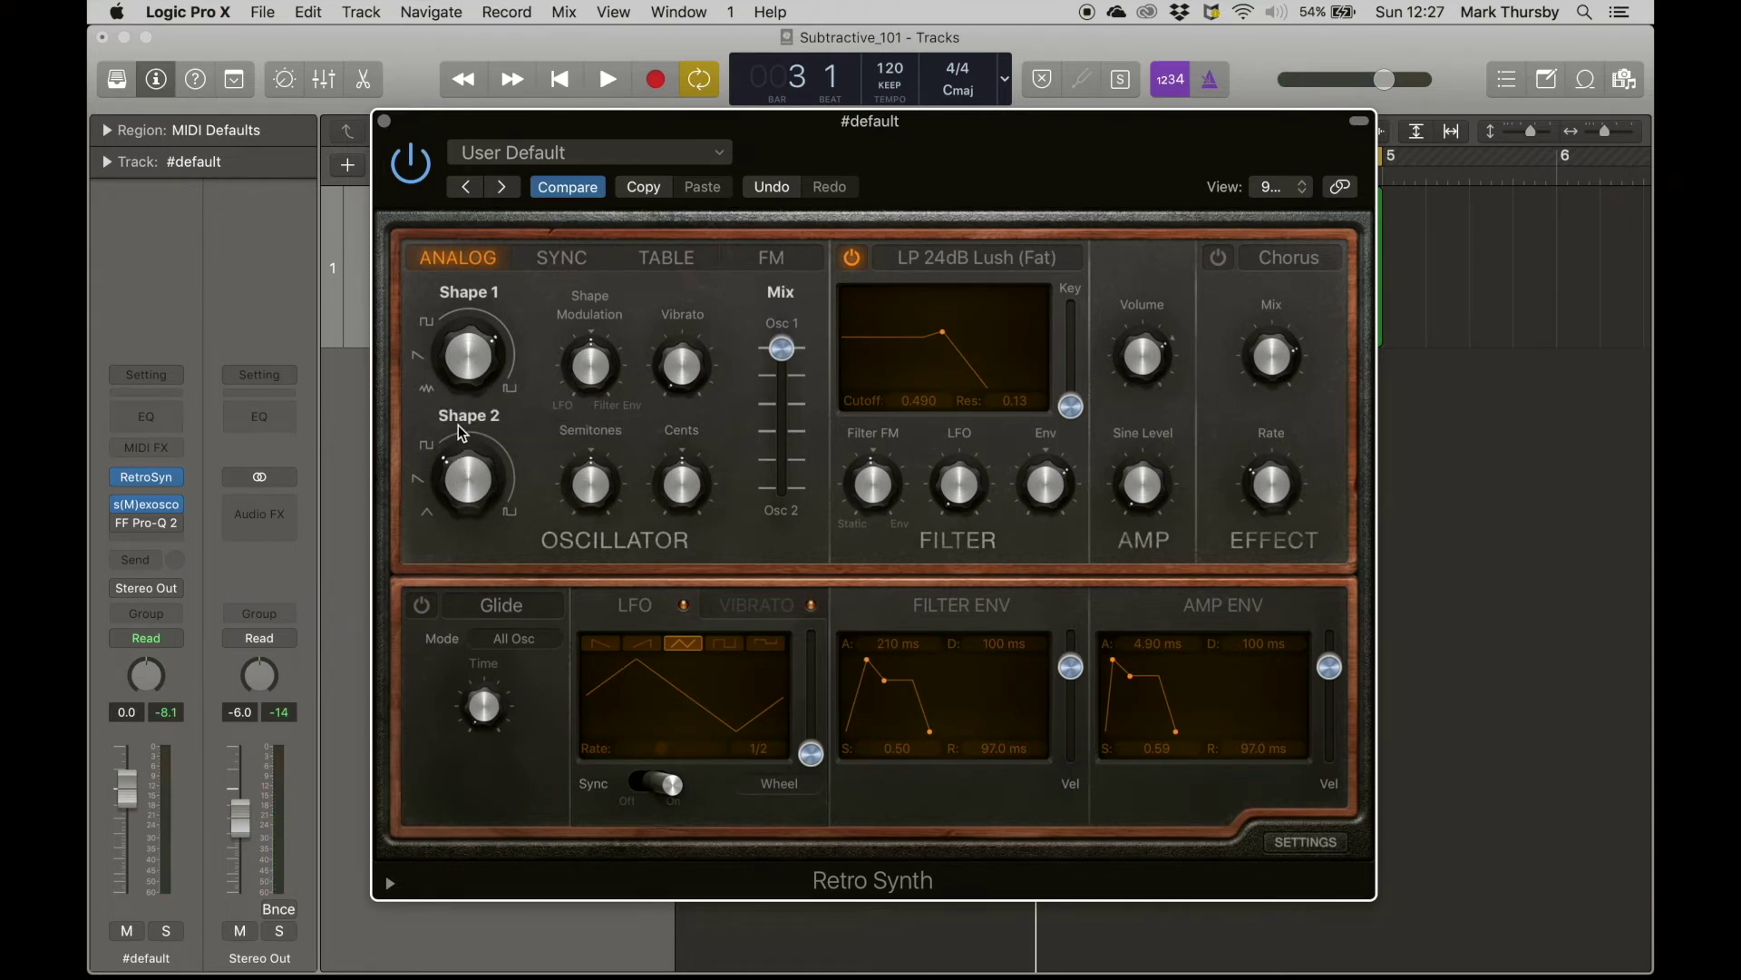
pyautogui.moveTo(597, 491); pyautogui.dragTo(601, 448)
pyautogui.press('space')
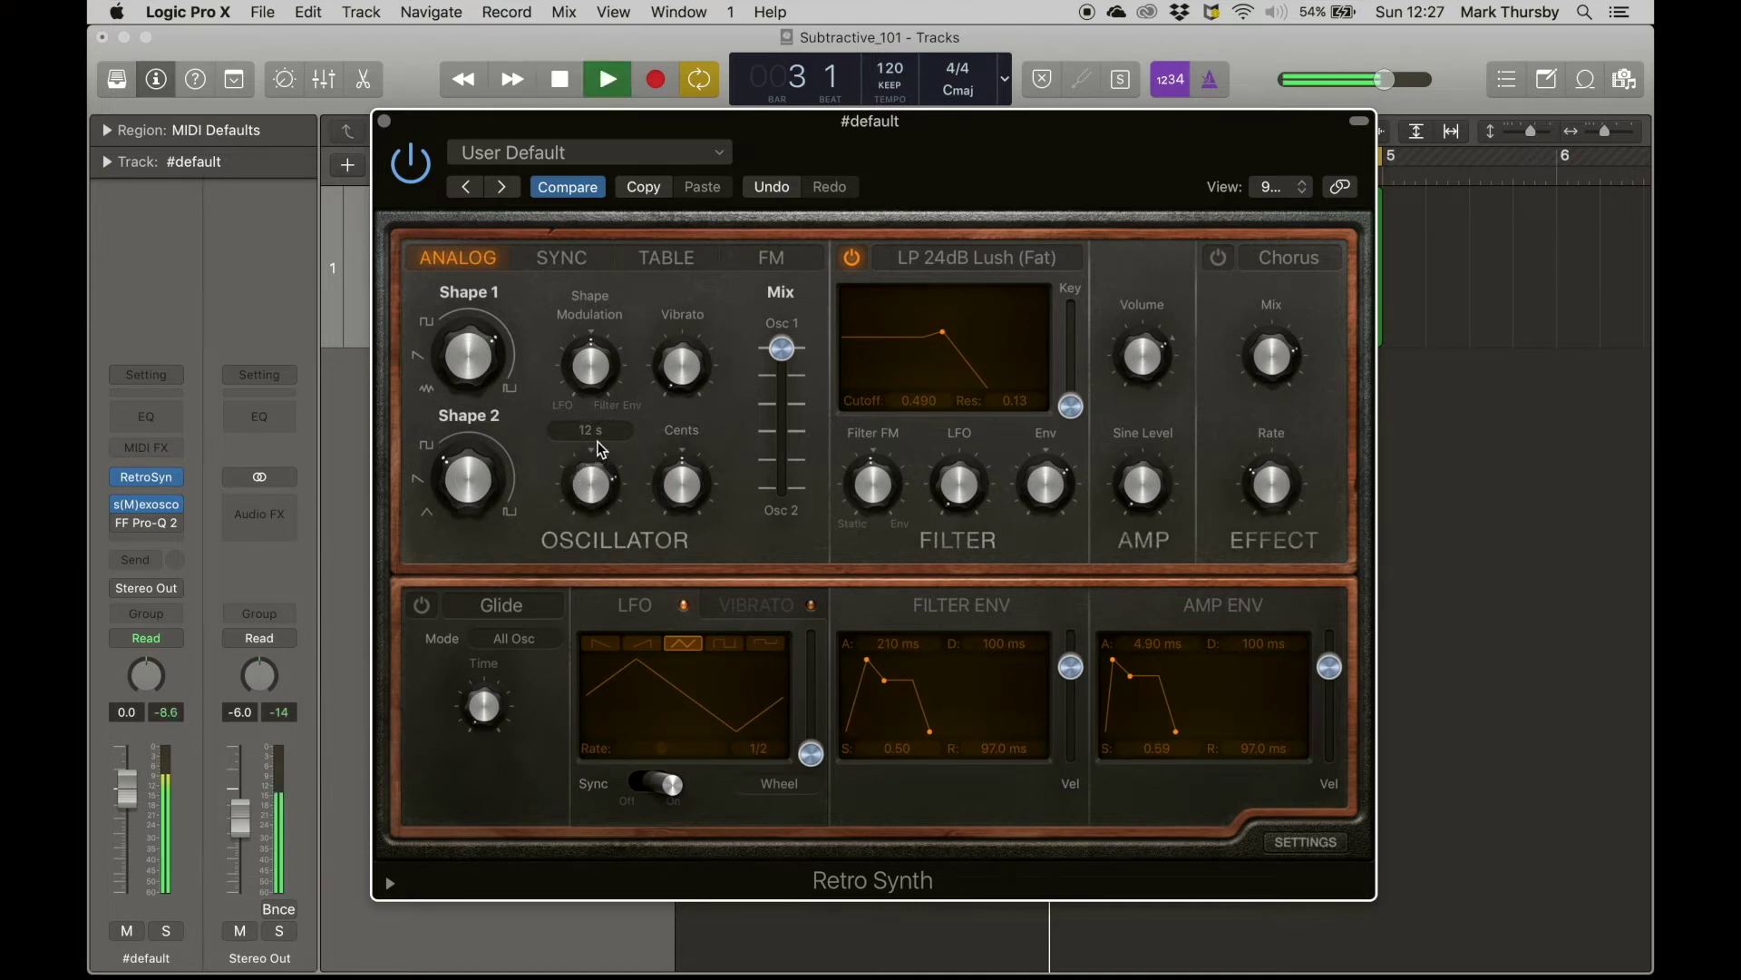
pyautogui.moveTo(781, 348)
pyautogui.mouseDown()
pyautogui.moveTo(785, 589)
pyautogui.moveTo(781, 349)
pyautogui.mouseUp()
pyautogui.press('space')
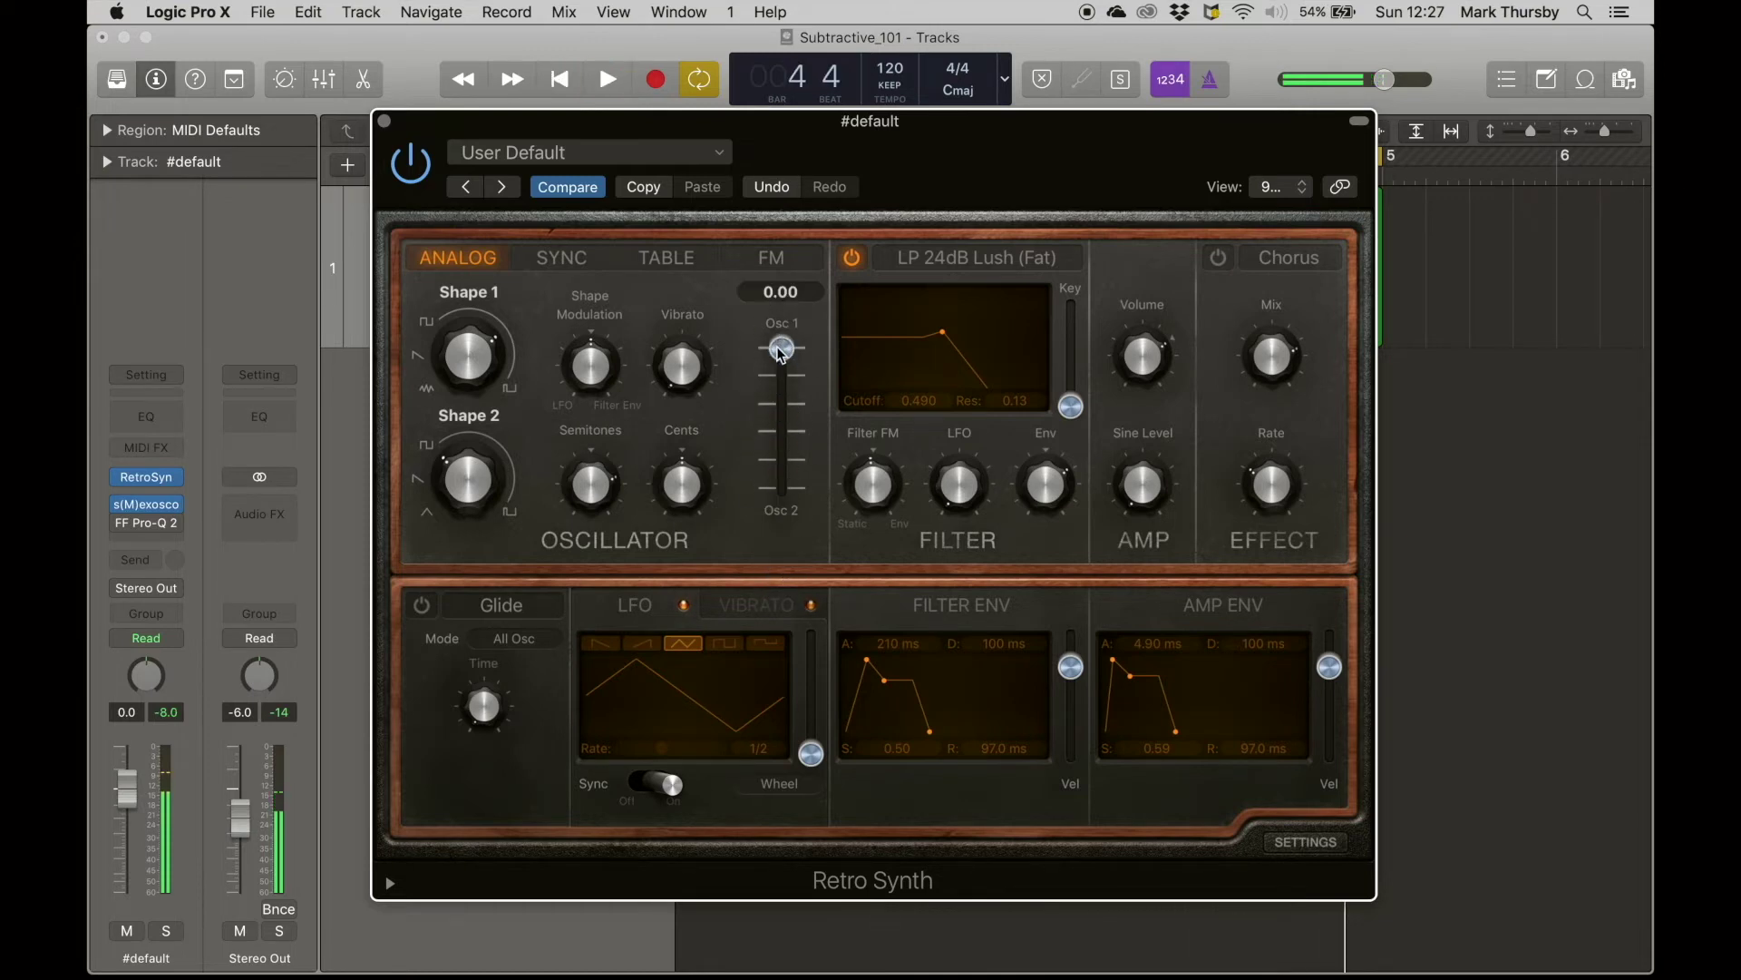
# - Blend in oscillator 2 by setting the oscillator mix to 0.37, and audition the region
pyautogui.moveTo(782, 355); pyautogui.dragTo(781, 404)
pyautogui.press('space')
pyautogui.press('space')
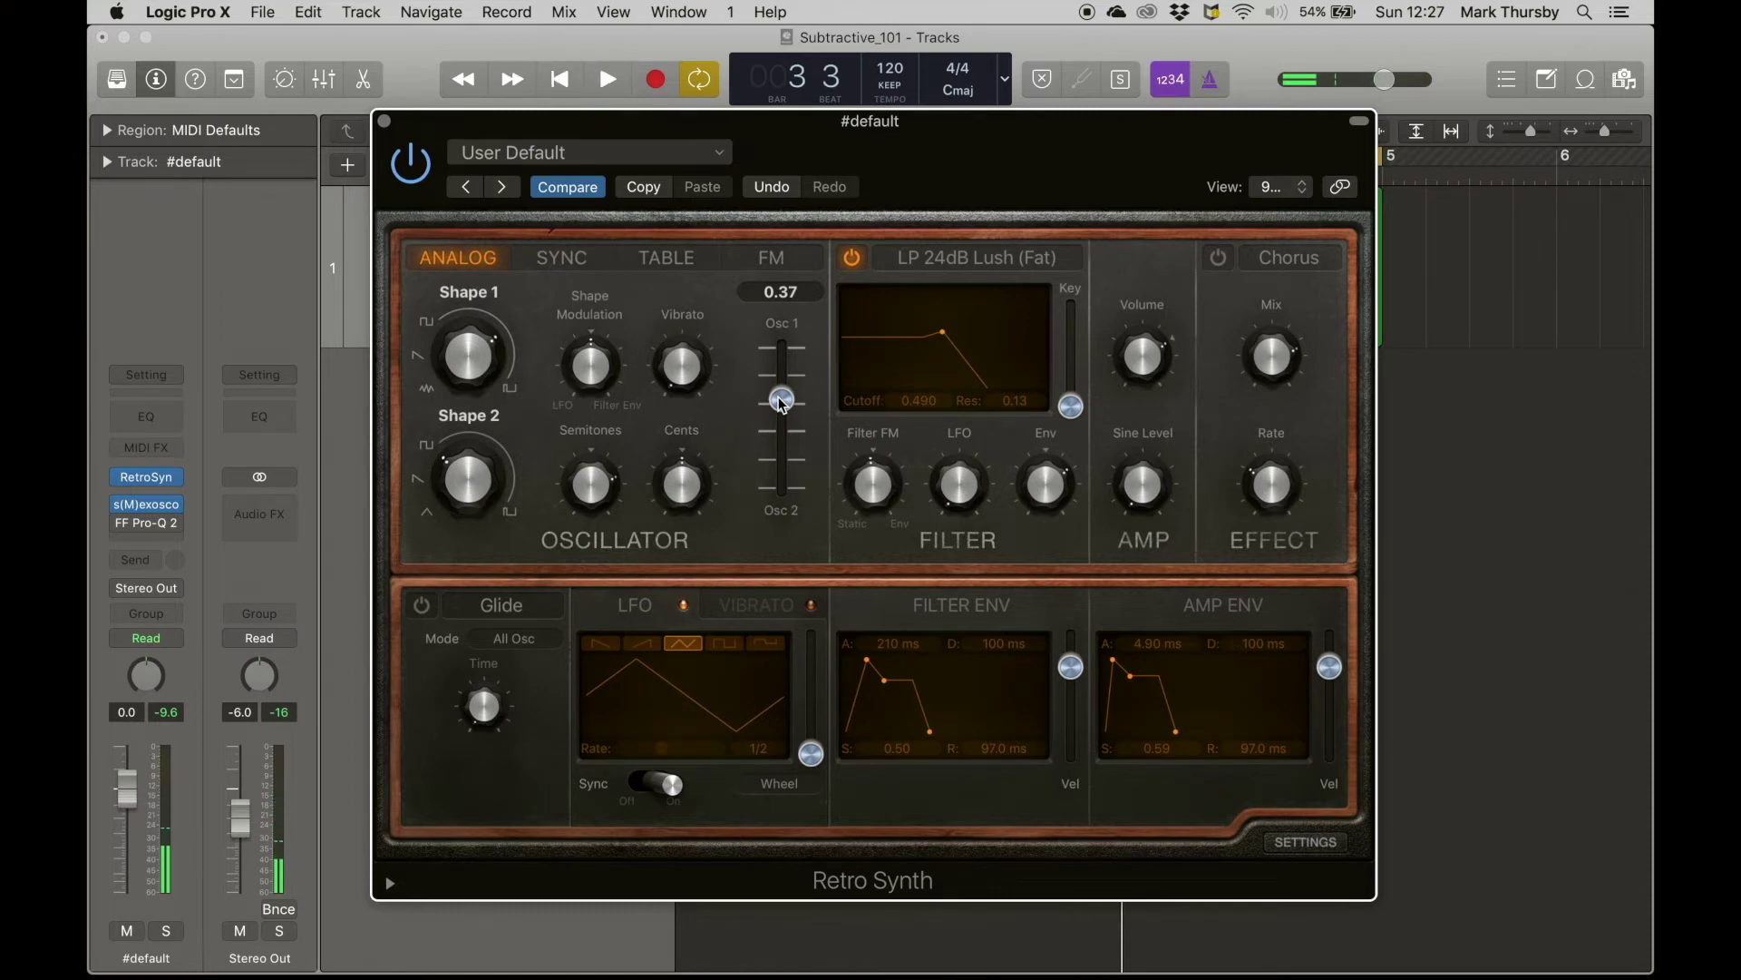
# - Detune the oscillators by setting Cents to 4 c while the region plays
pyautogui.moveTo(682, 489)
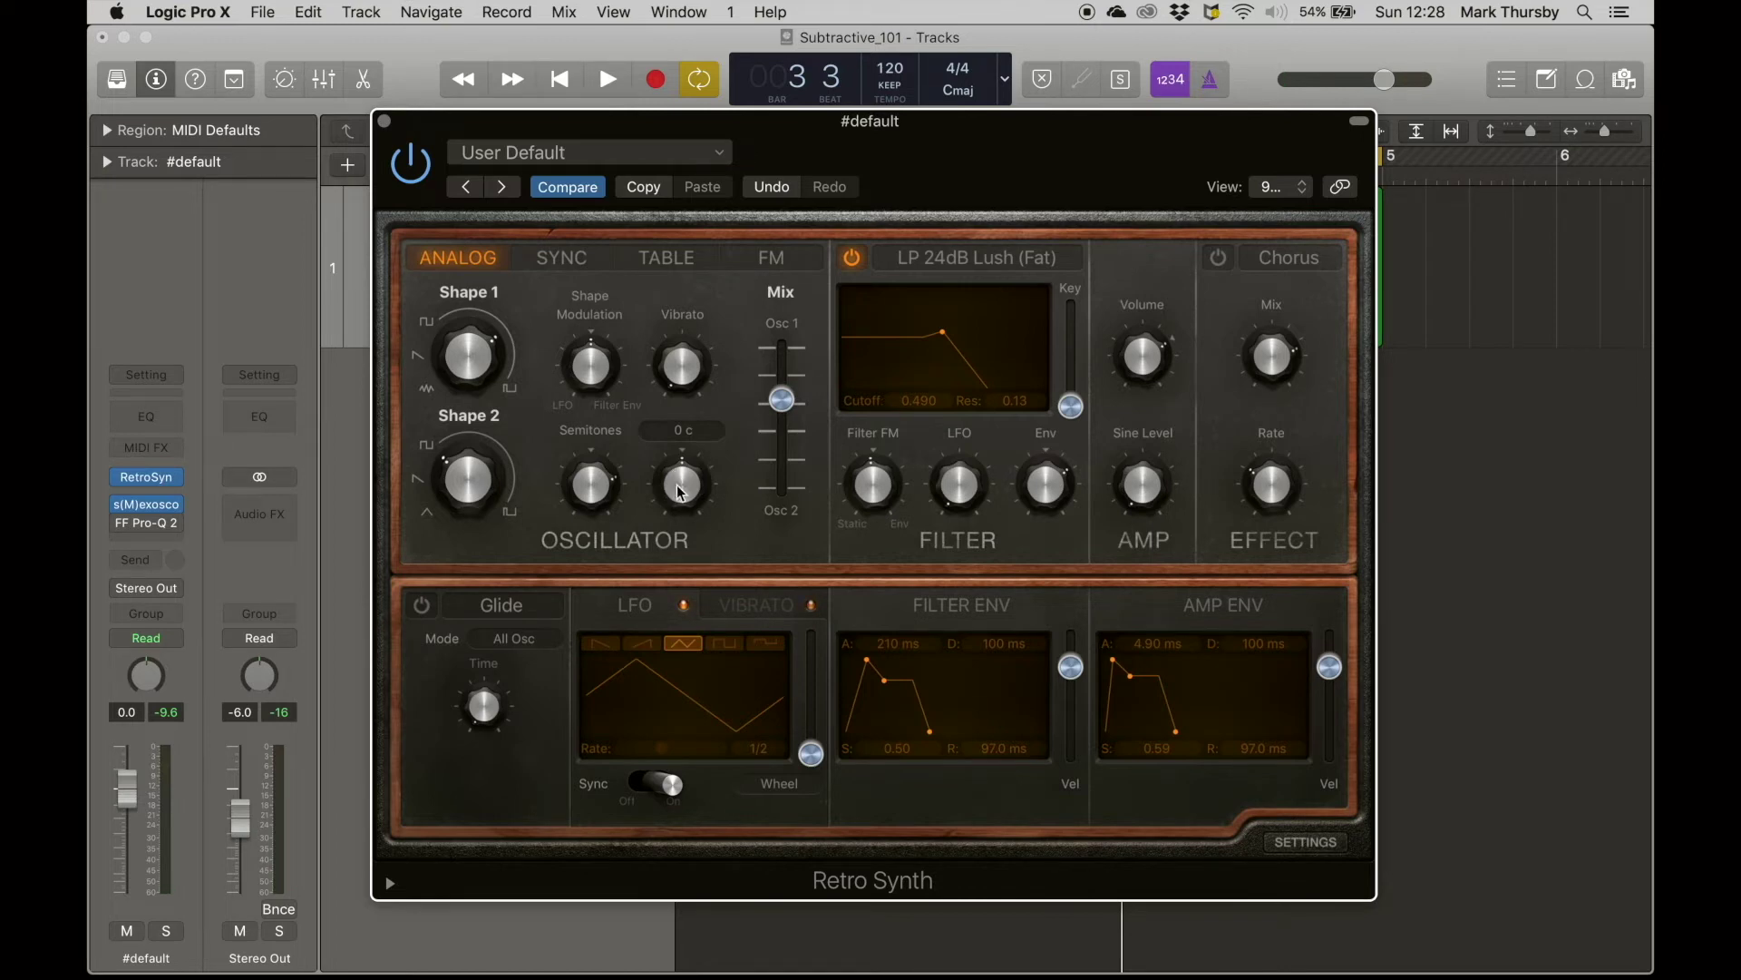
pyautogui.moveTo(580, 483)
pyautogui.moveTo(682, 480); pyautogui.dragTo(682, 480)
pyautogui.moveTo(741, 475)
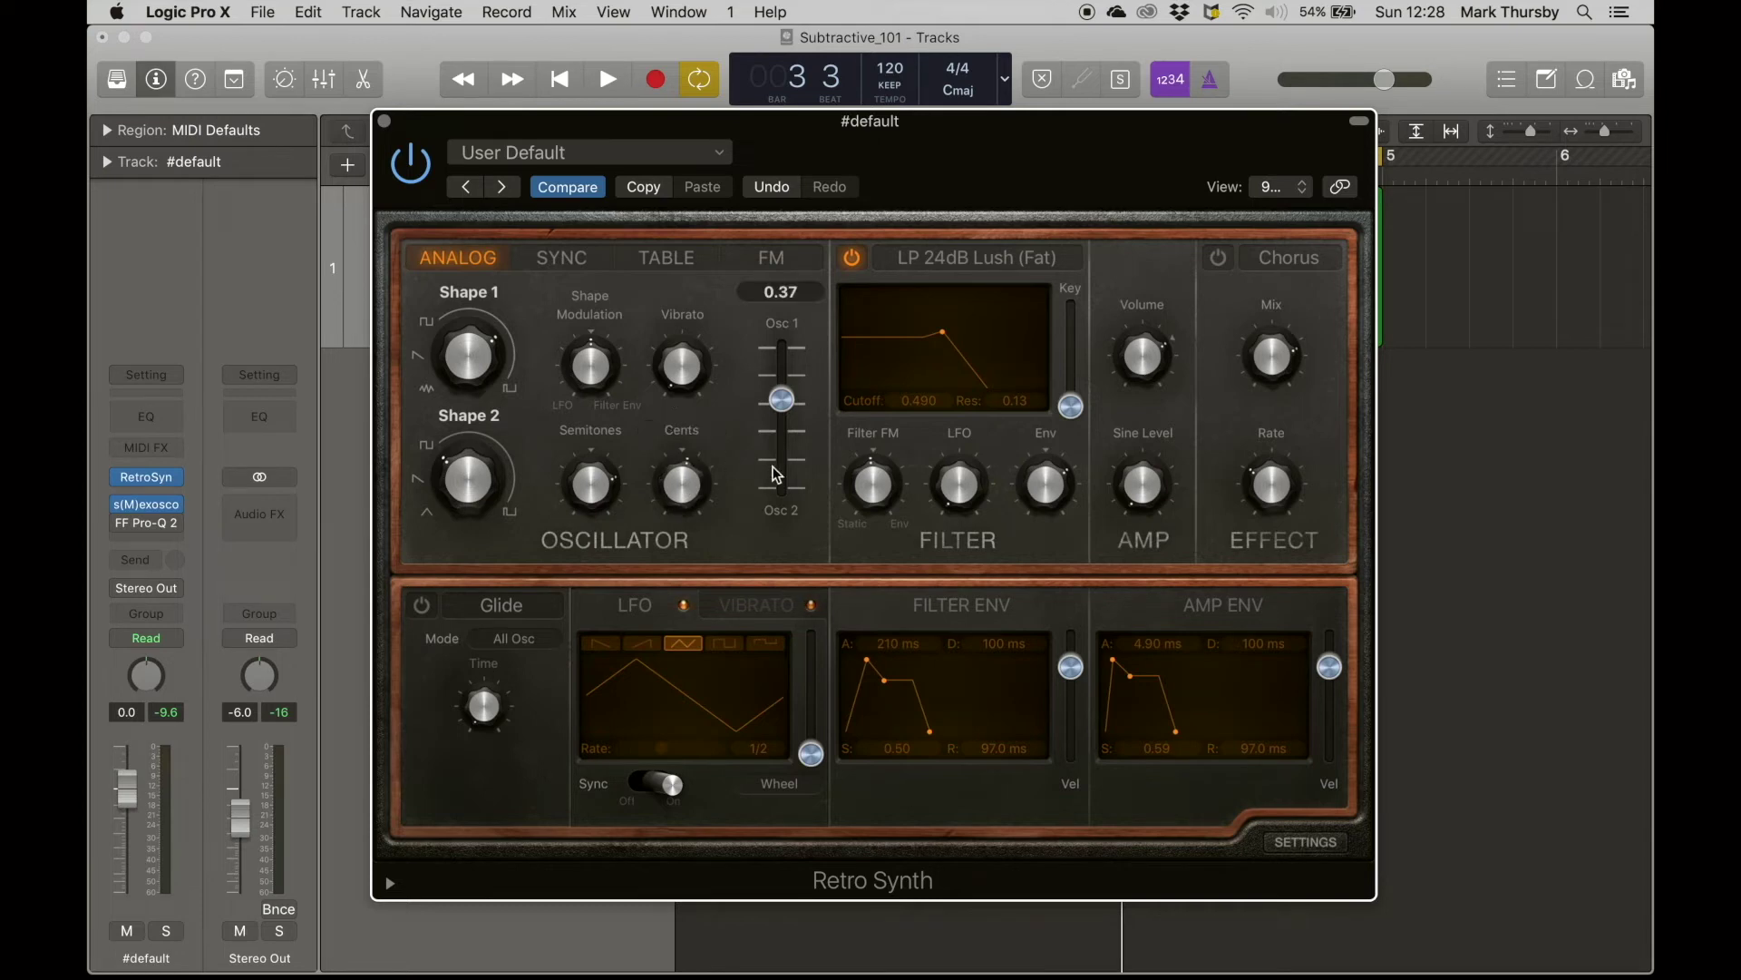
pyautogui.press('space')
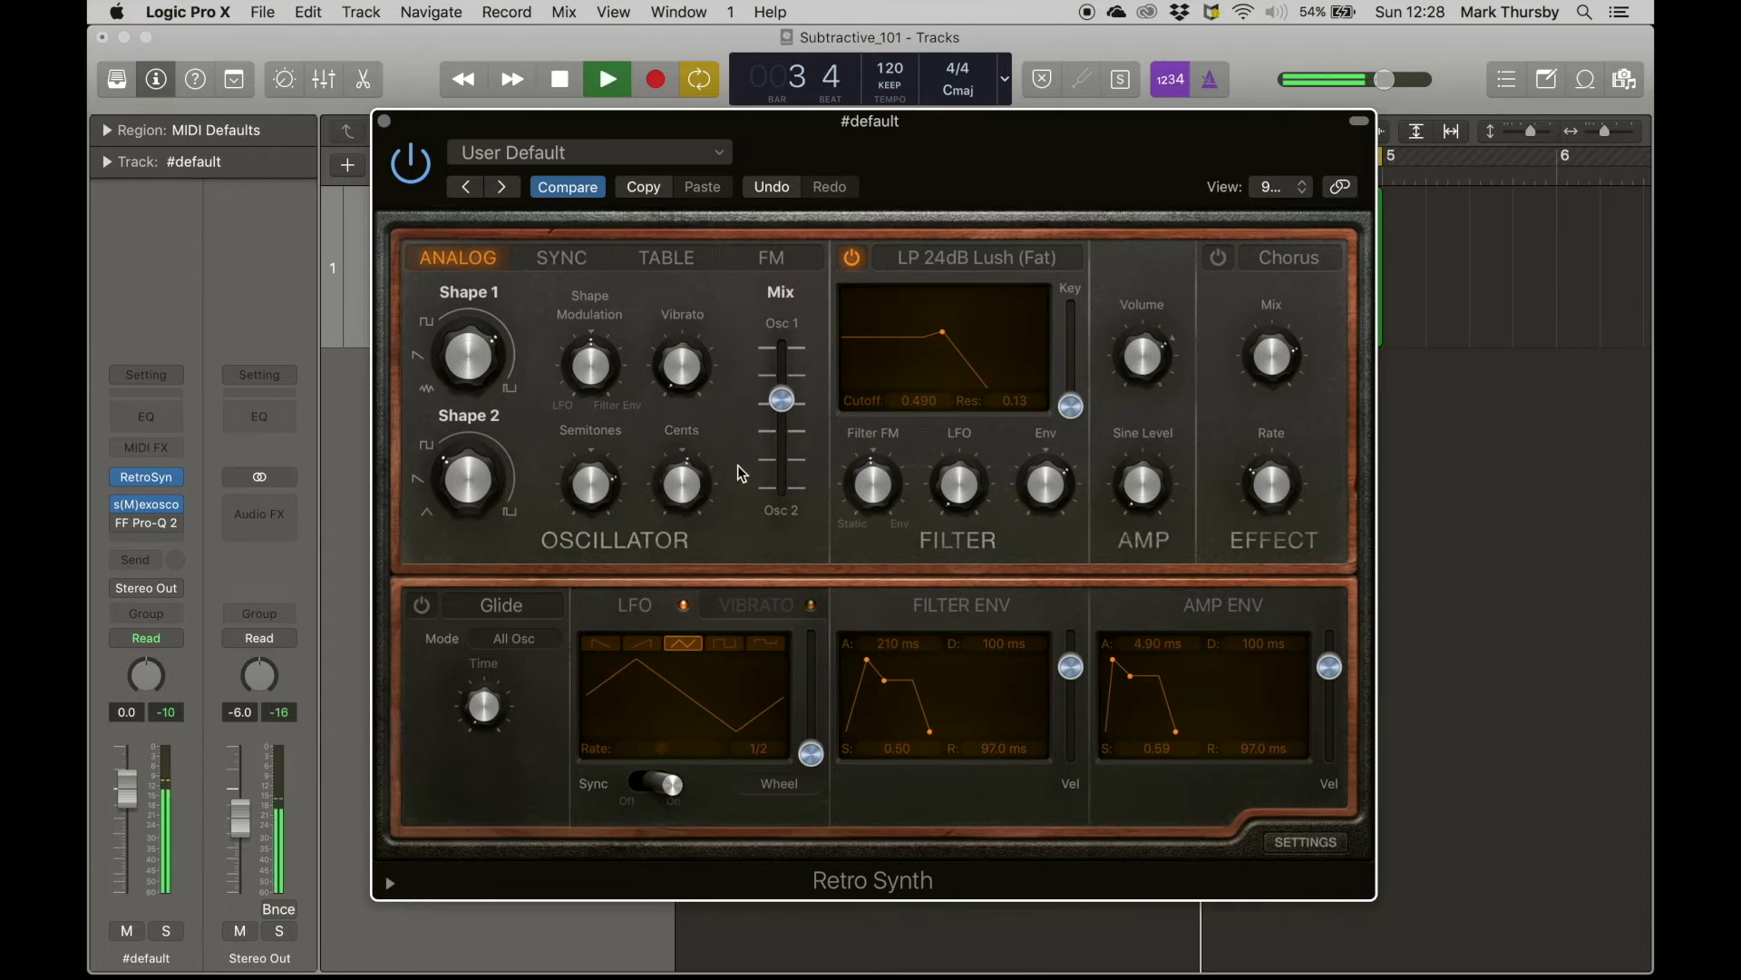
pyautogui.moveTo(687, 483)
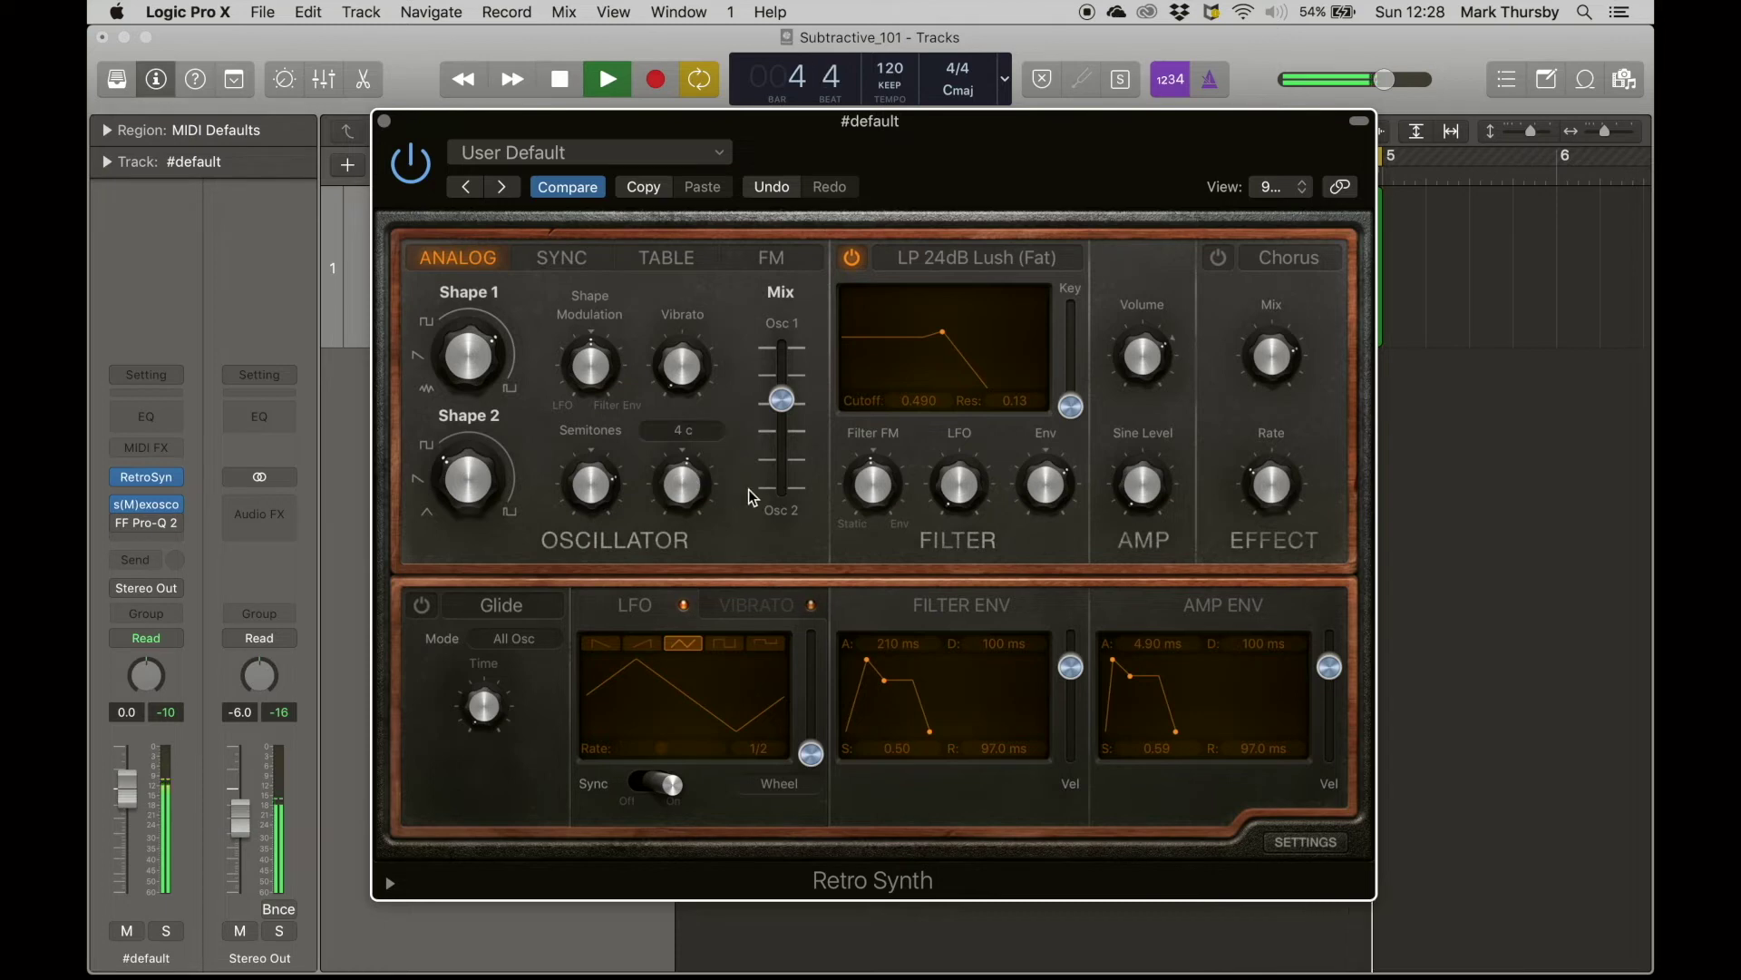
pyautogui.press('space')
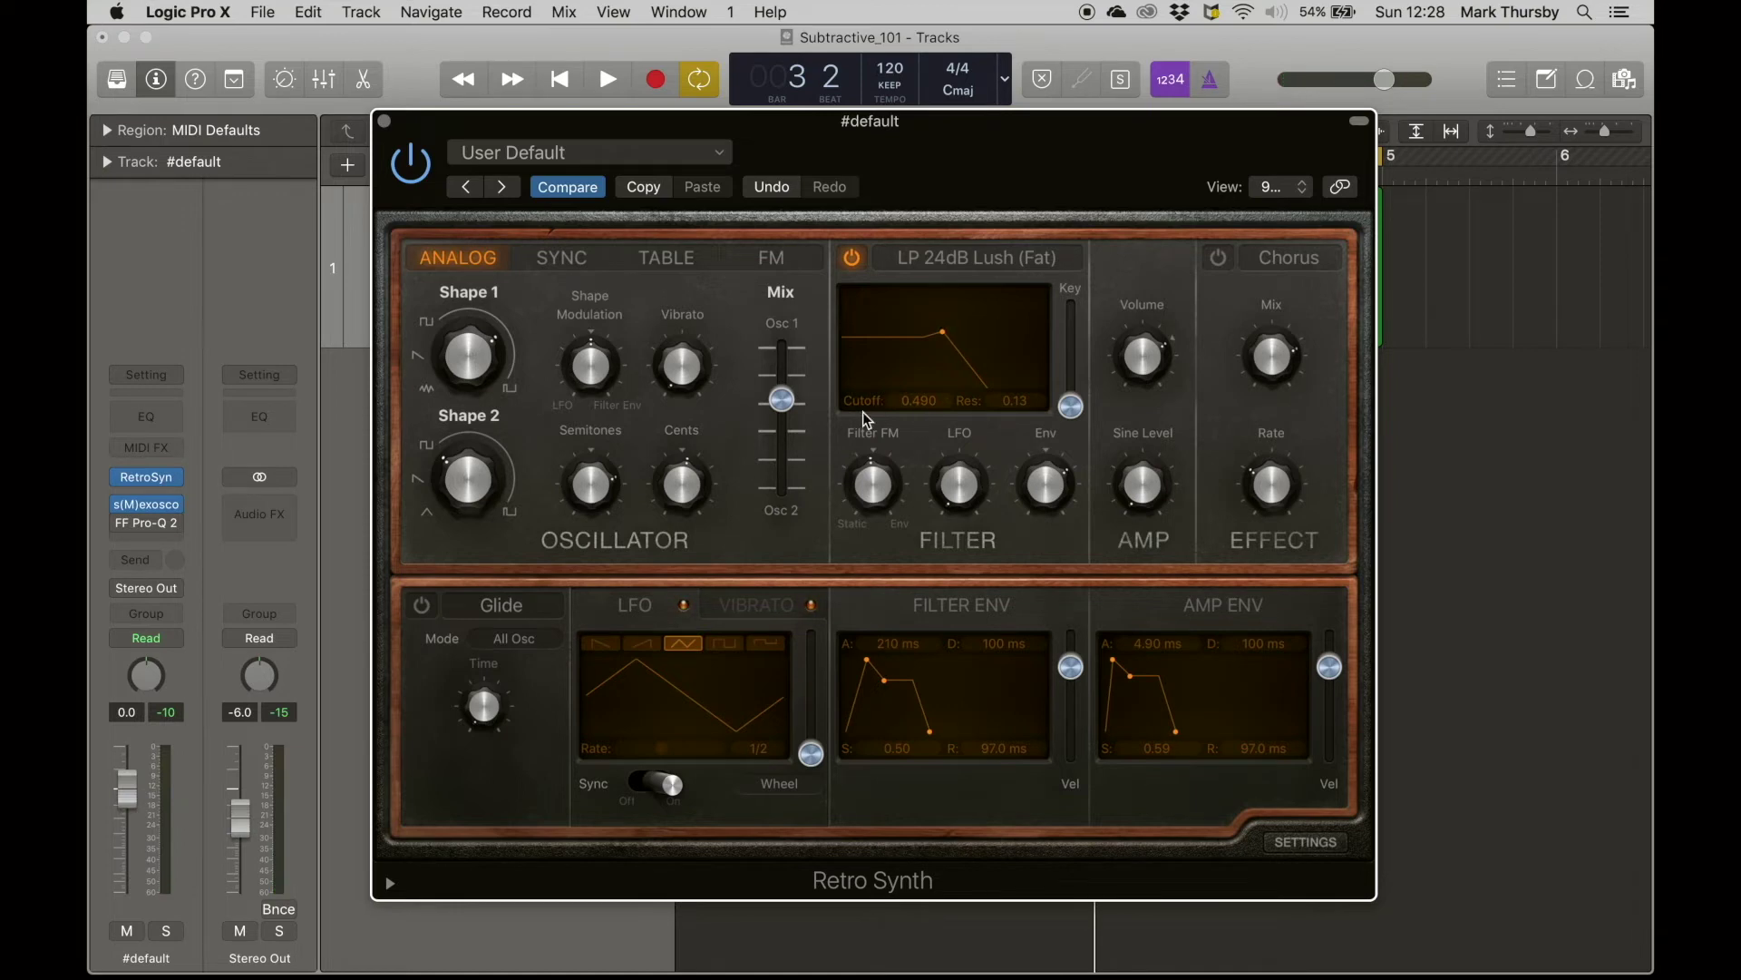
# - Open the synth's global settings and set Voice Stacking to 4 Voices
pyautogui.click(1299, 846)
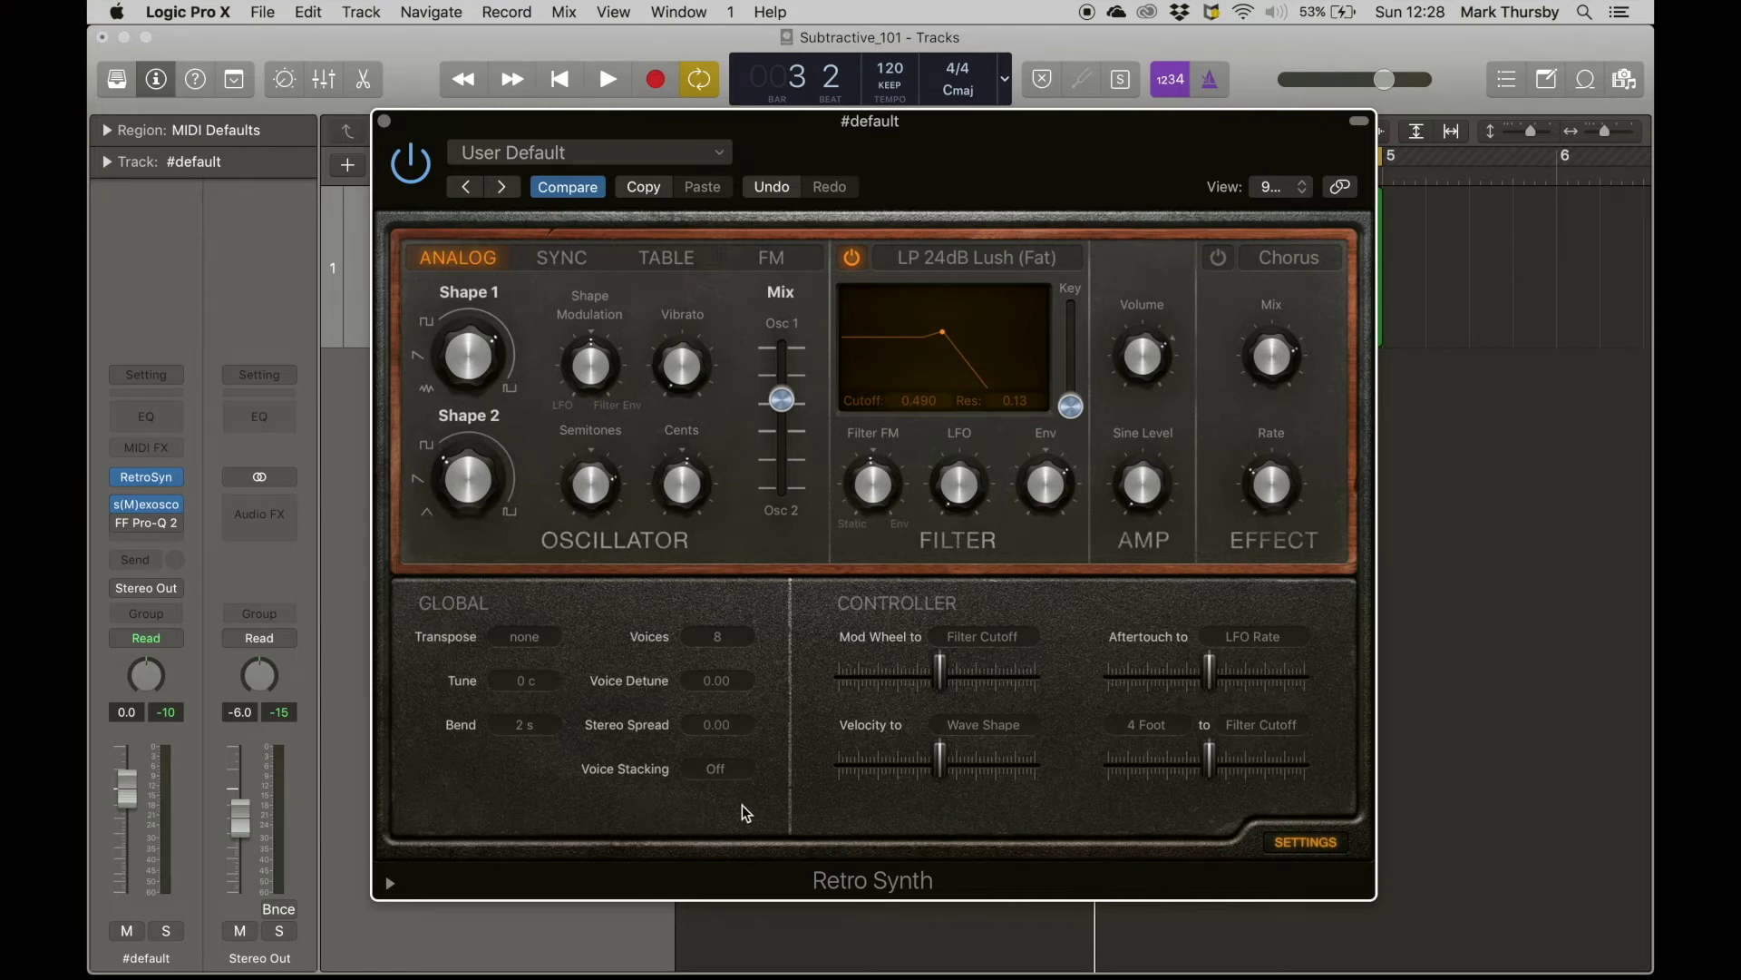
pyautogui.click(729, 772)
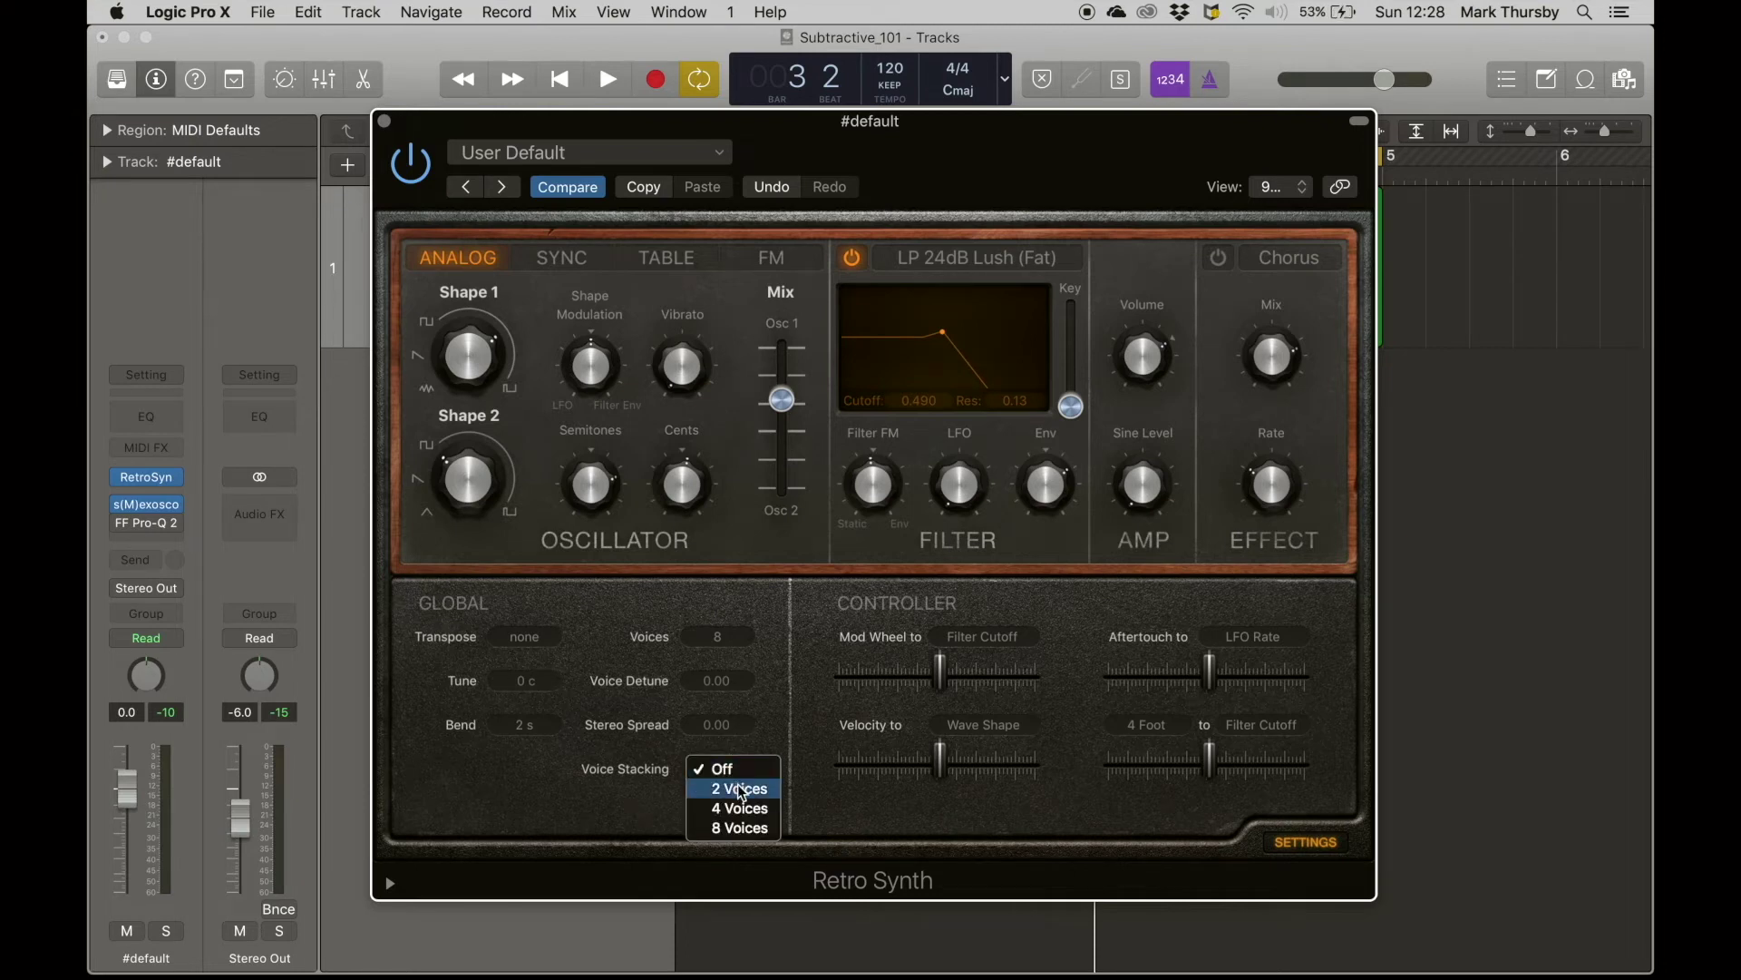
pyautogui.click(739, 808)
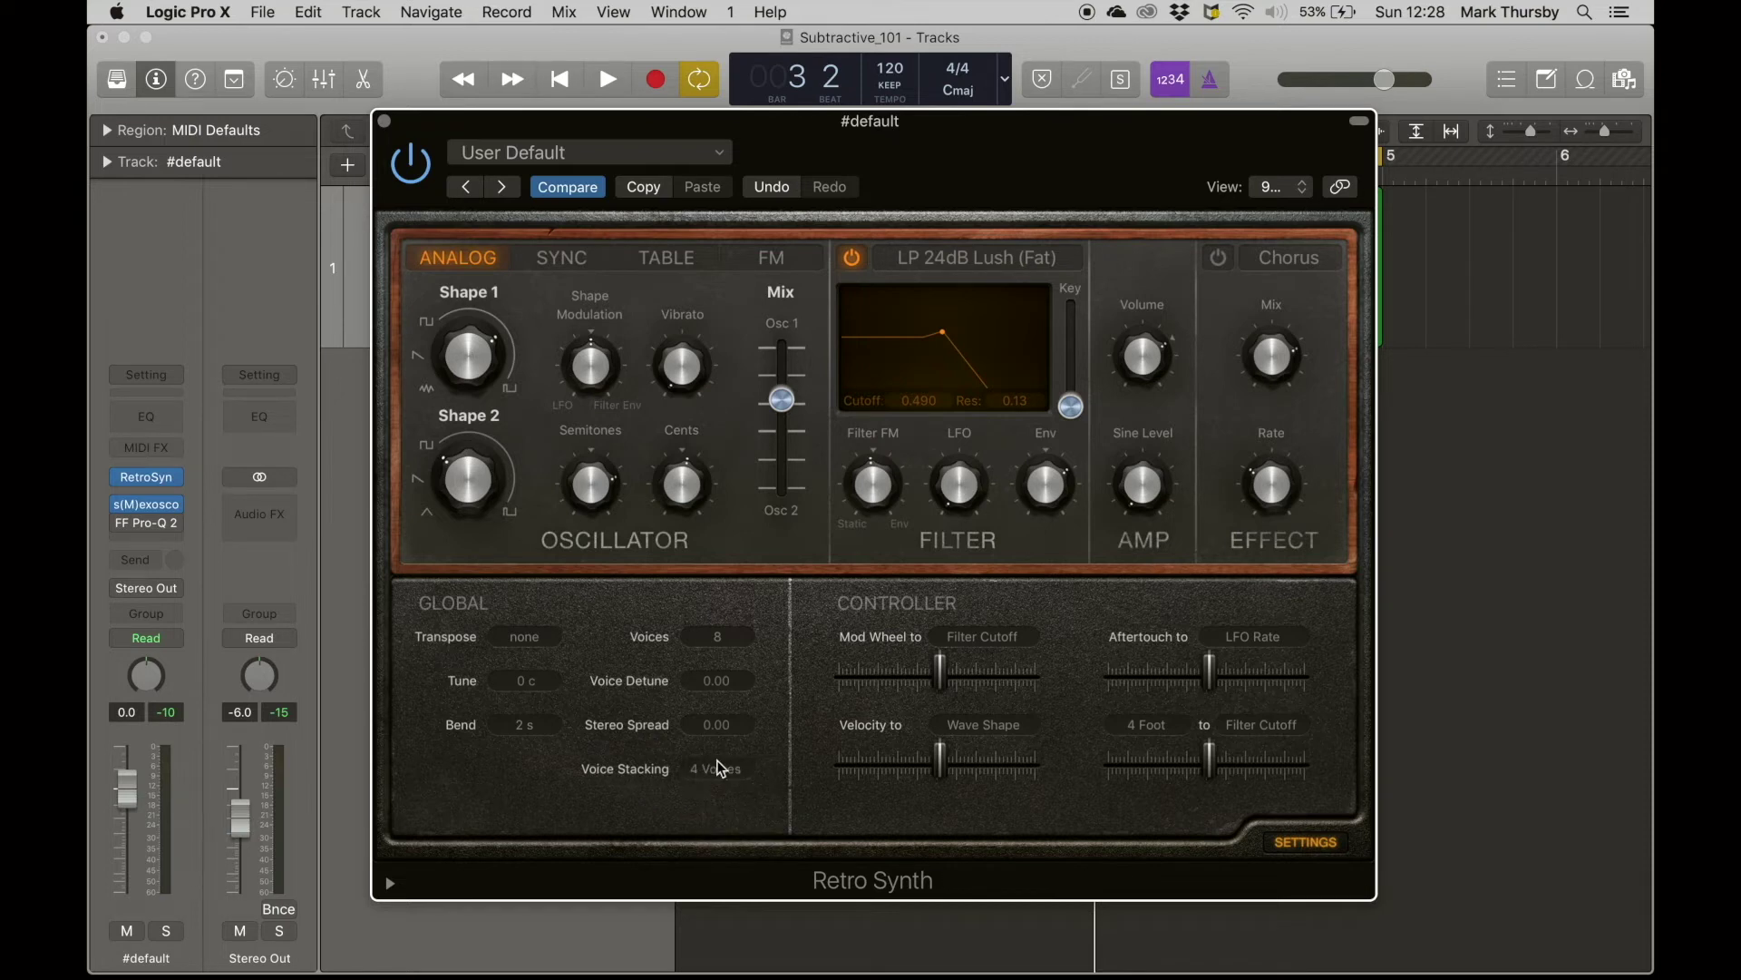
# - Set Stereo Spread to 0.23 and Voice Detune to 0.06, auditioning the region with the stacked voices
pyautogui.moveTo(438, 329)
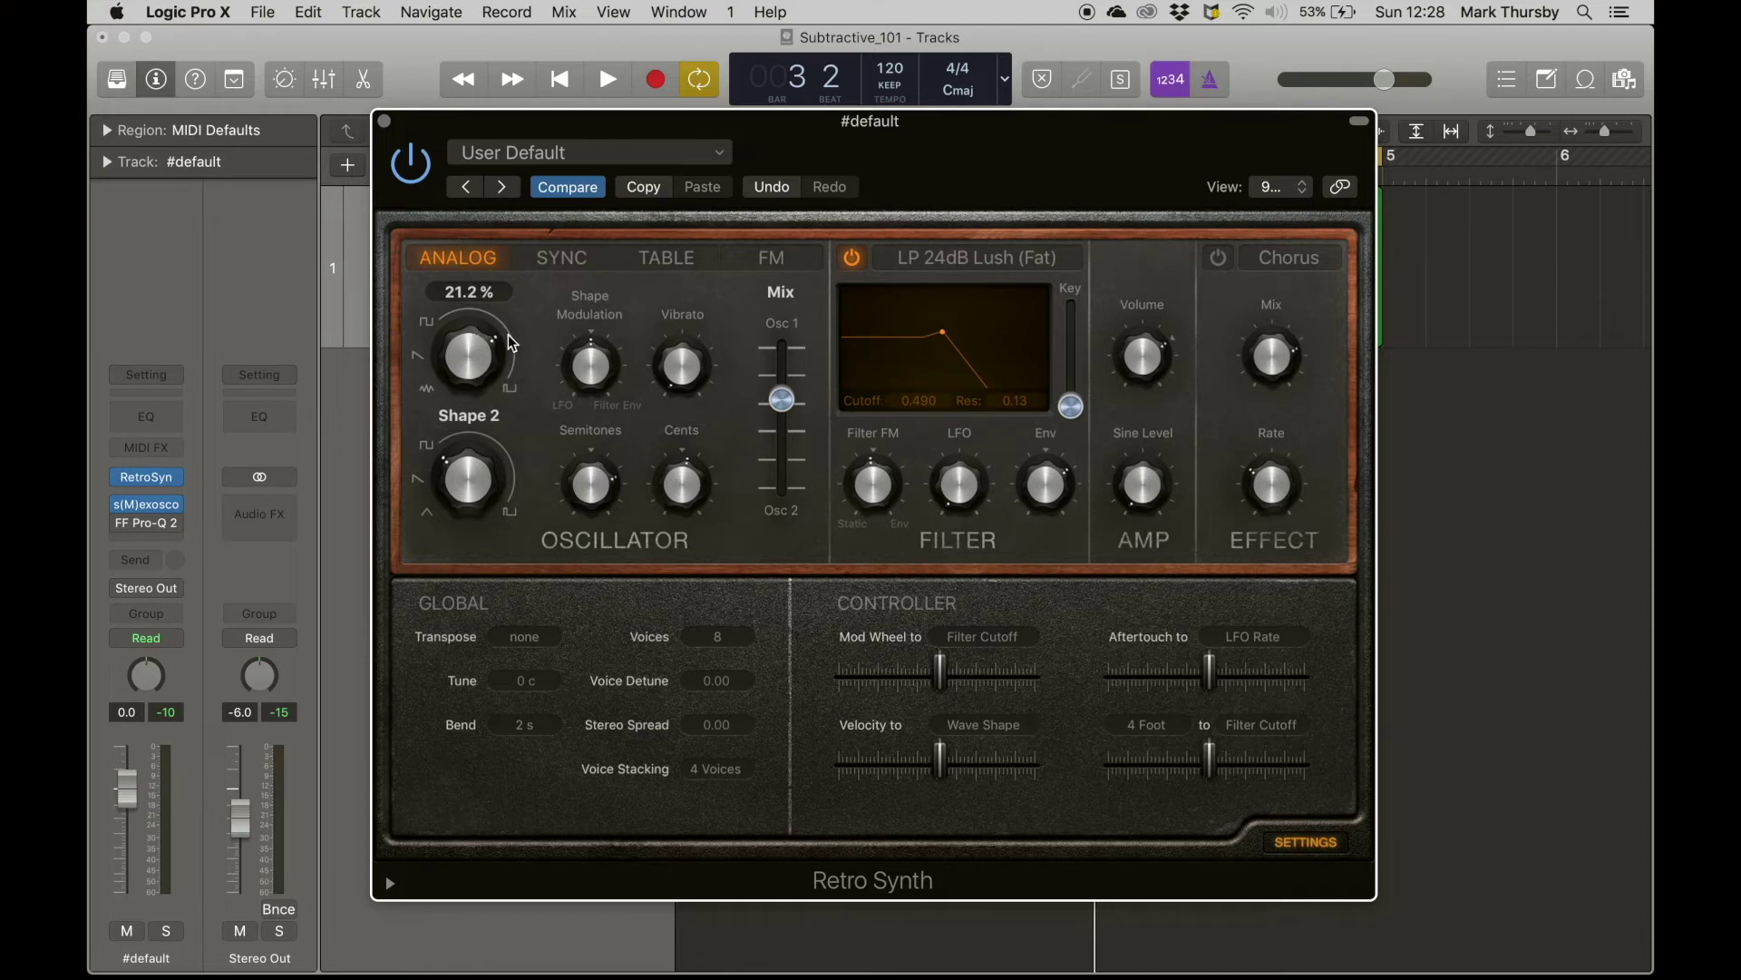
pyautogui.moveTo(466, 444)
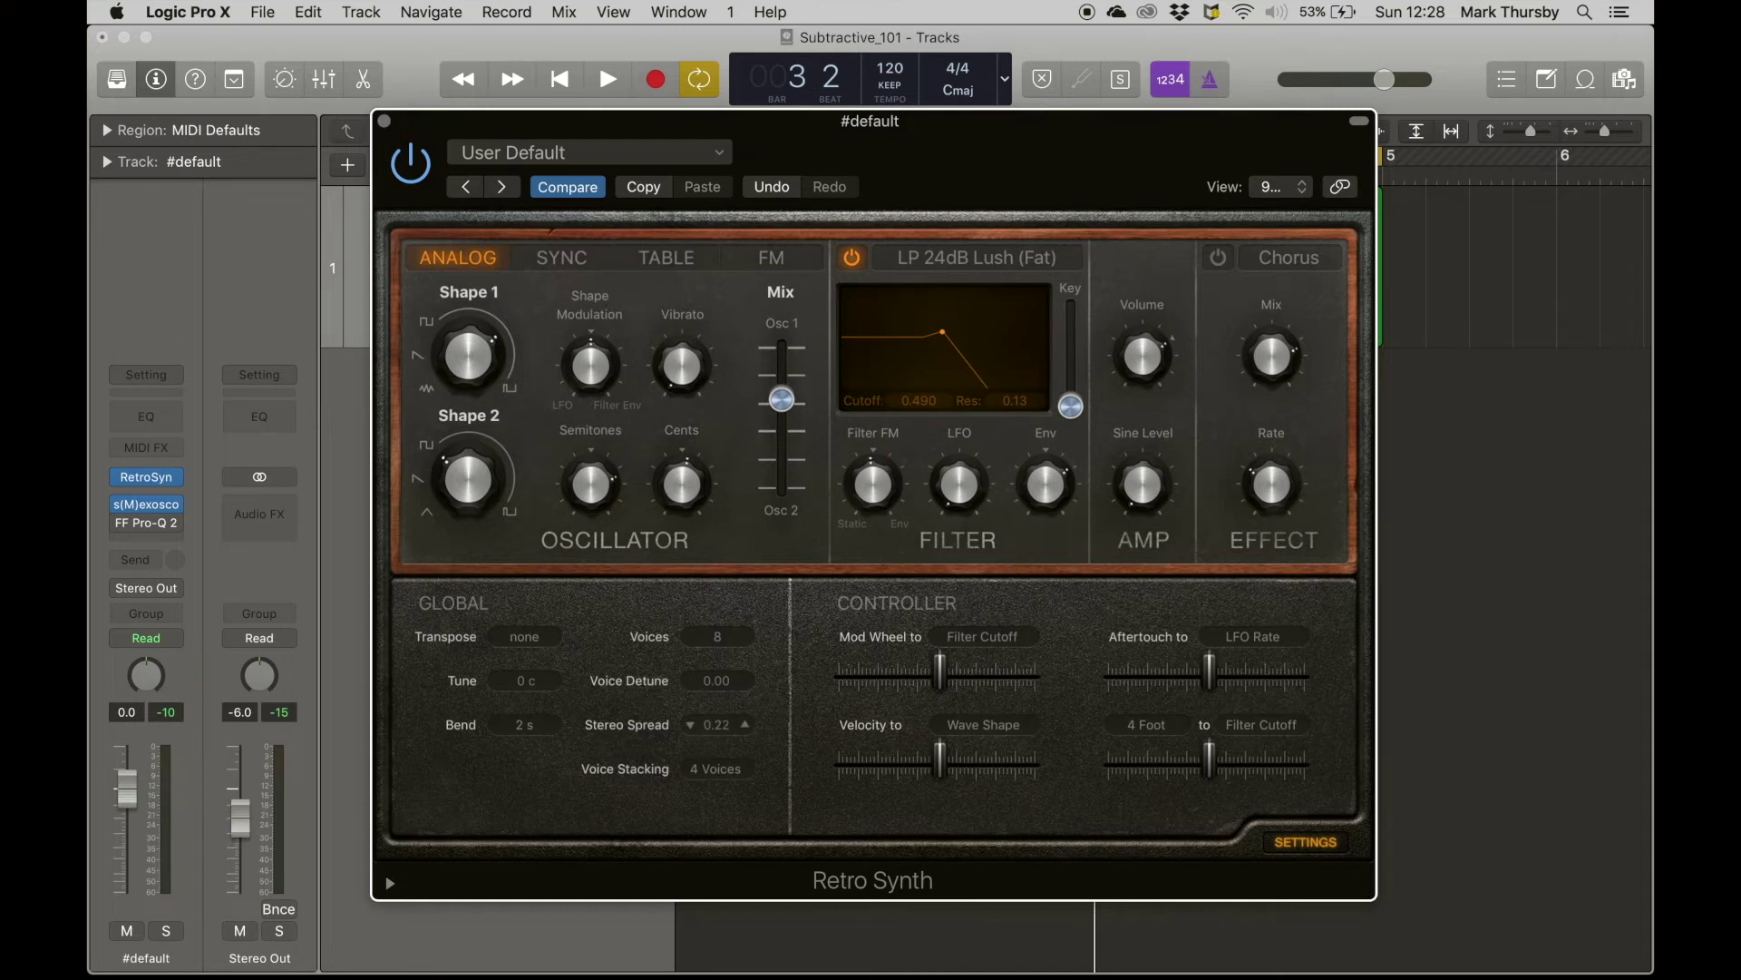
pyautogui.click(744, 681)
pyautogui.press('space')
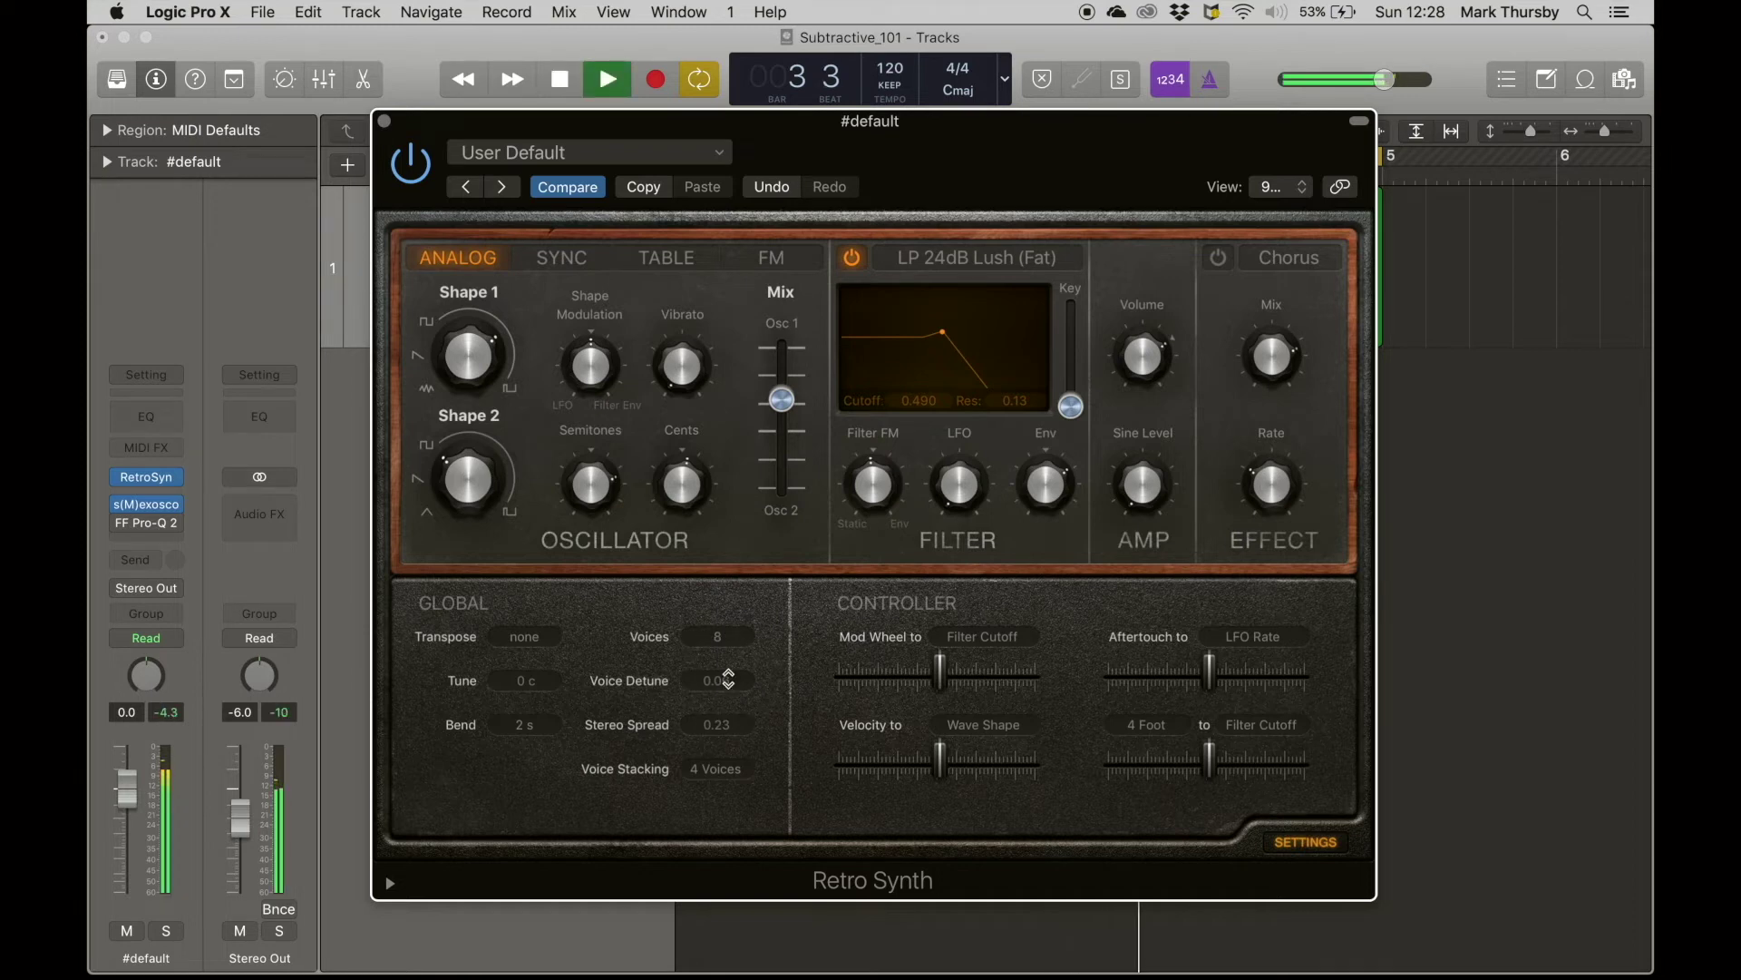
pyautogui.press('space')
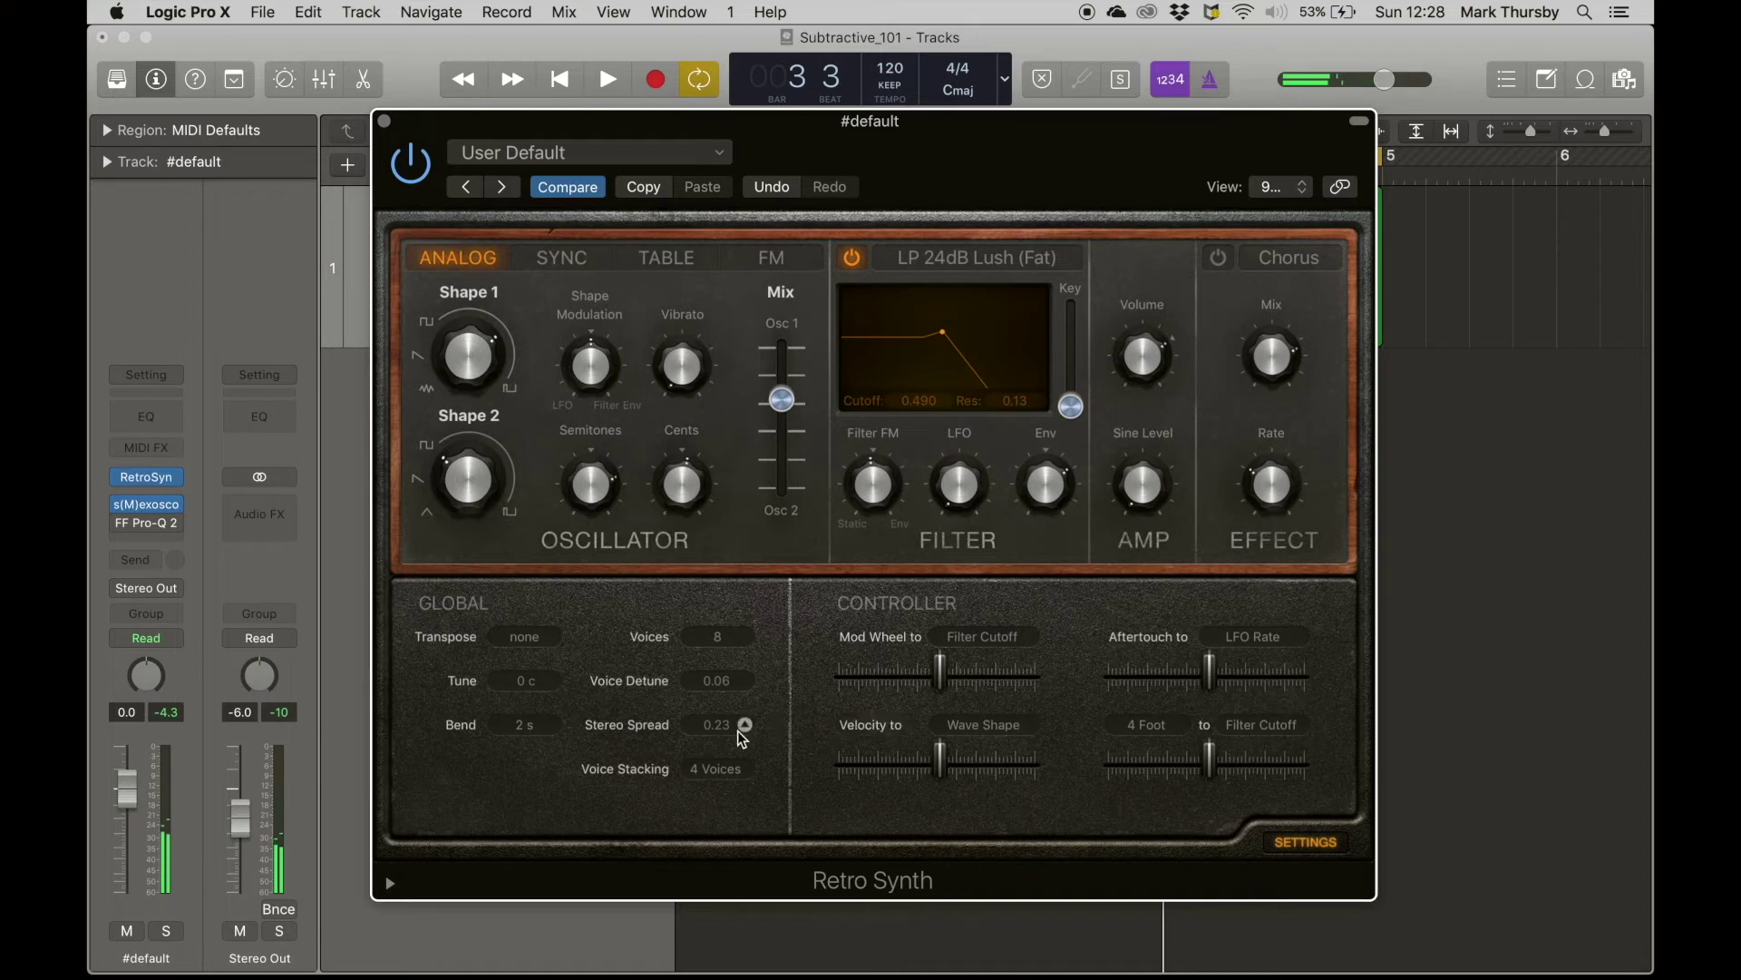
# - Close the global settings and replay the region while checking the Cents detune
pyautogui.click(1300, 841)
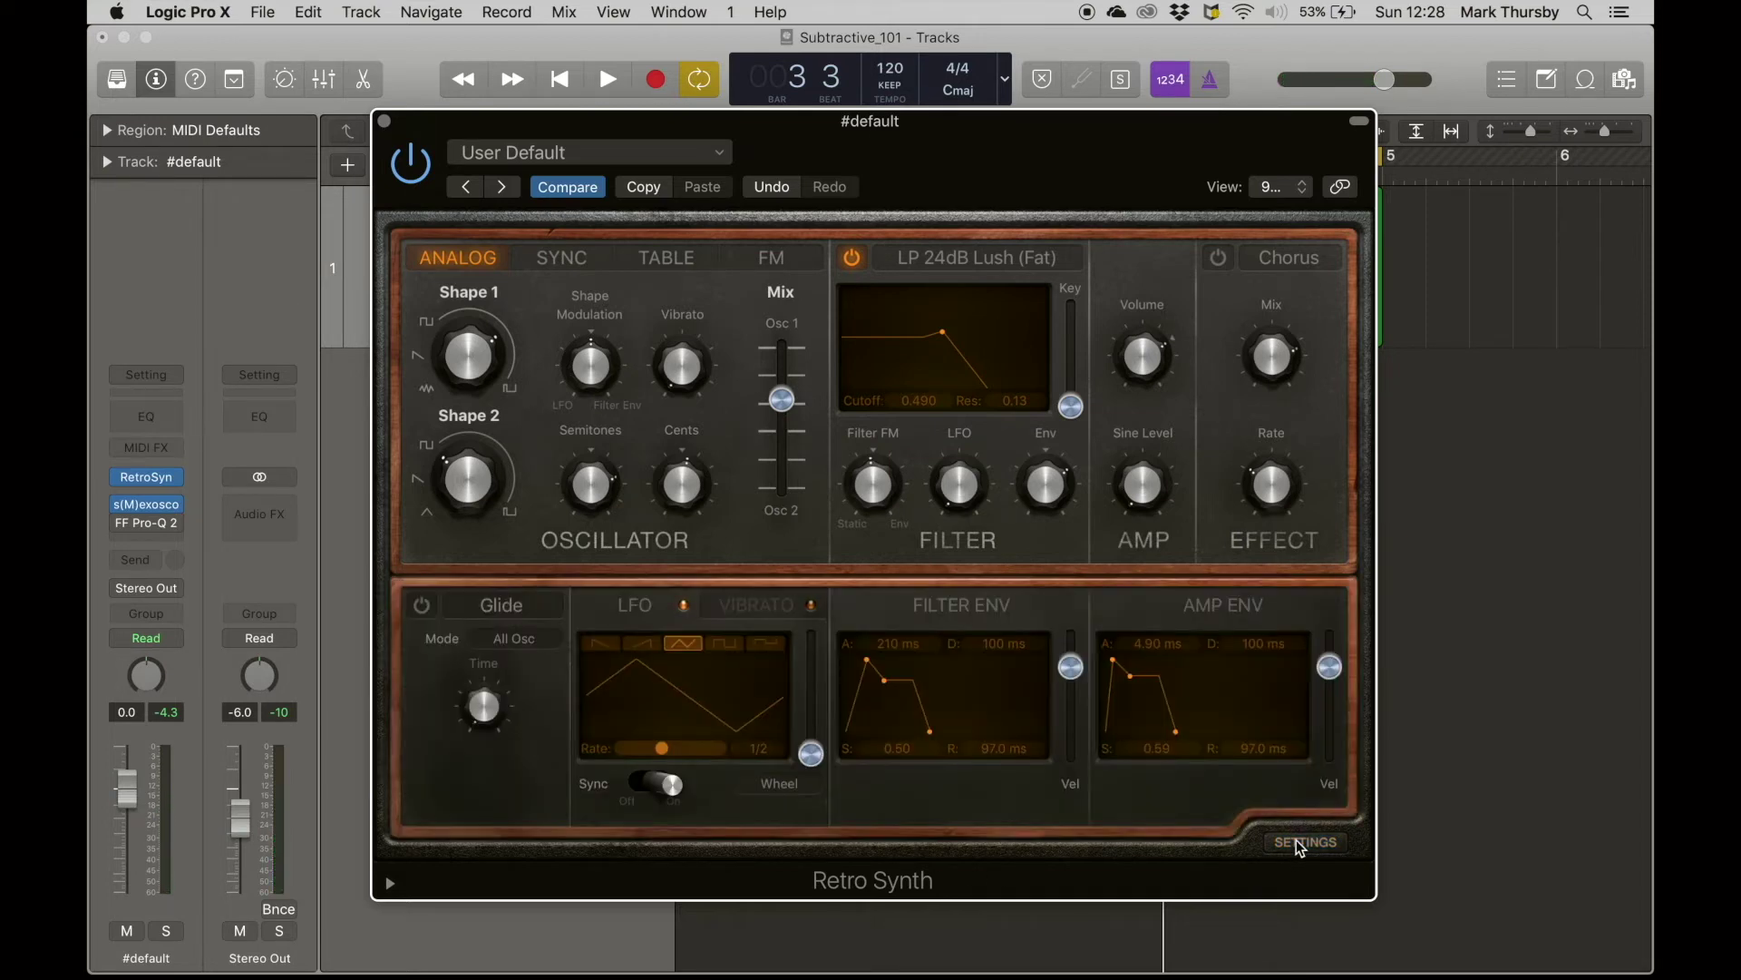
pyautogui.press('space')
pyautogui.click(671, 487)
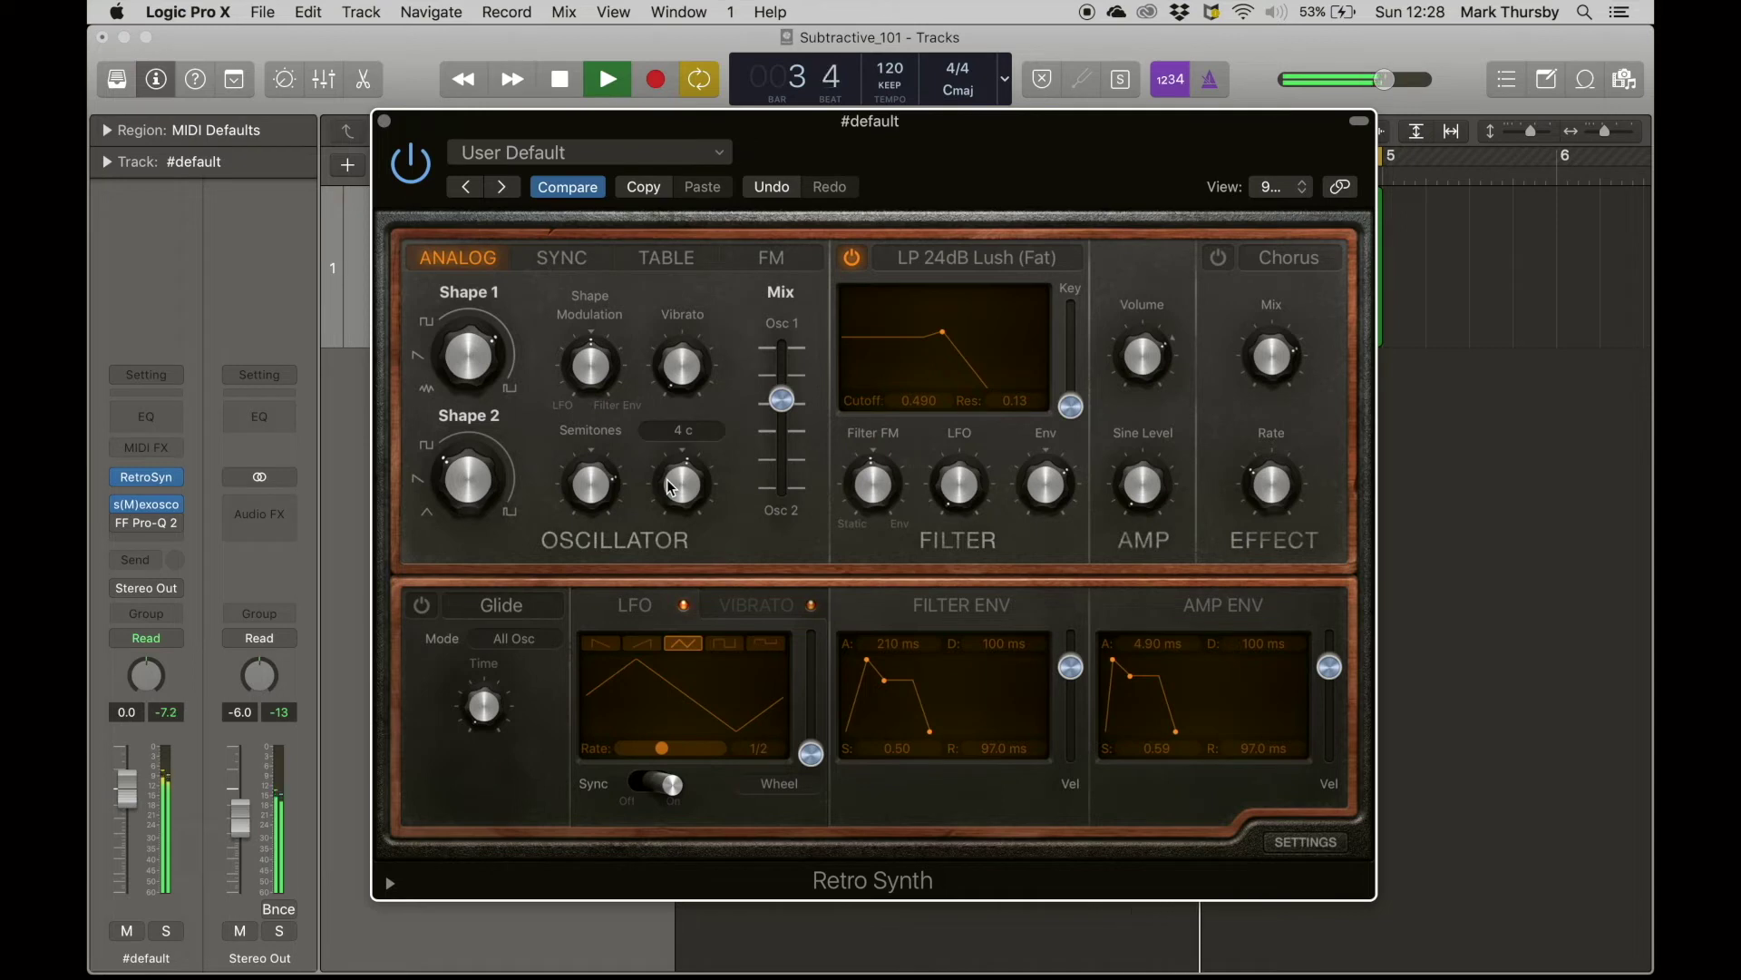
pyautogui.press('space')
# - Raise the amp section's Sine Level while auditioning the region
pyautogui.click(1143, 490)
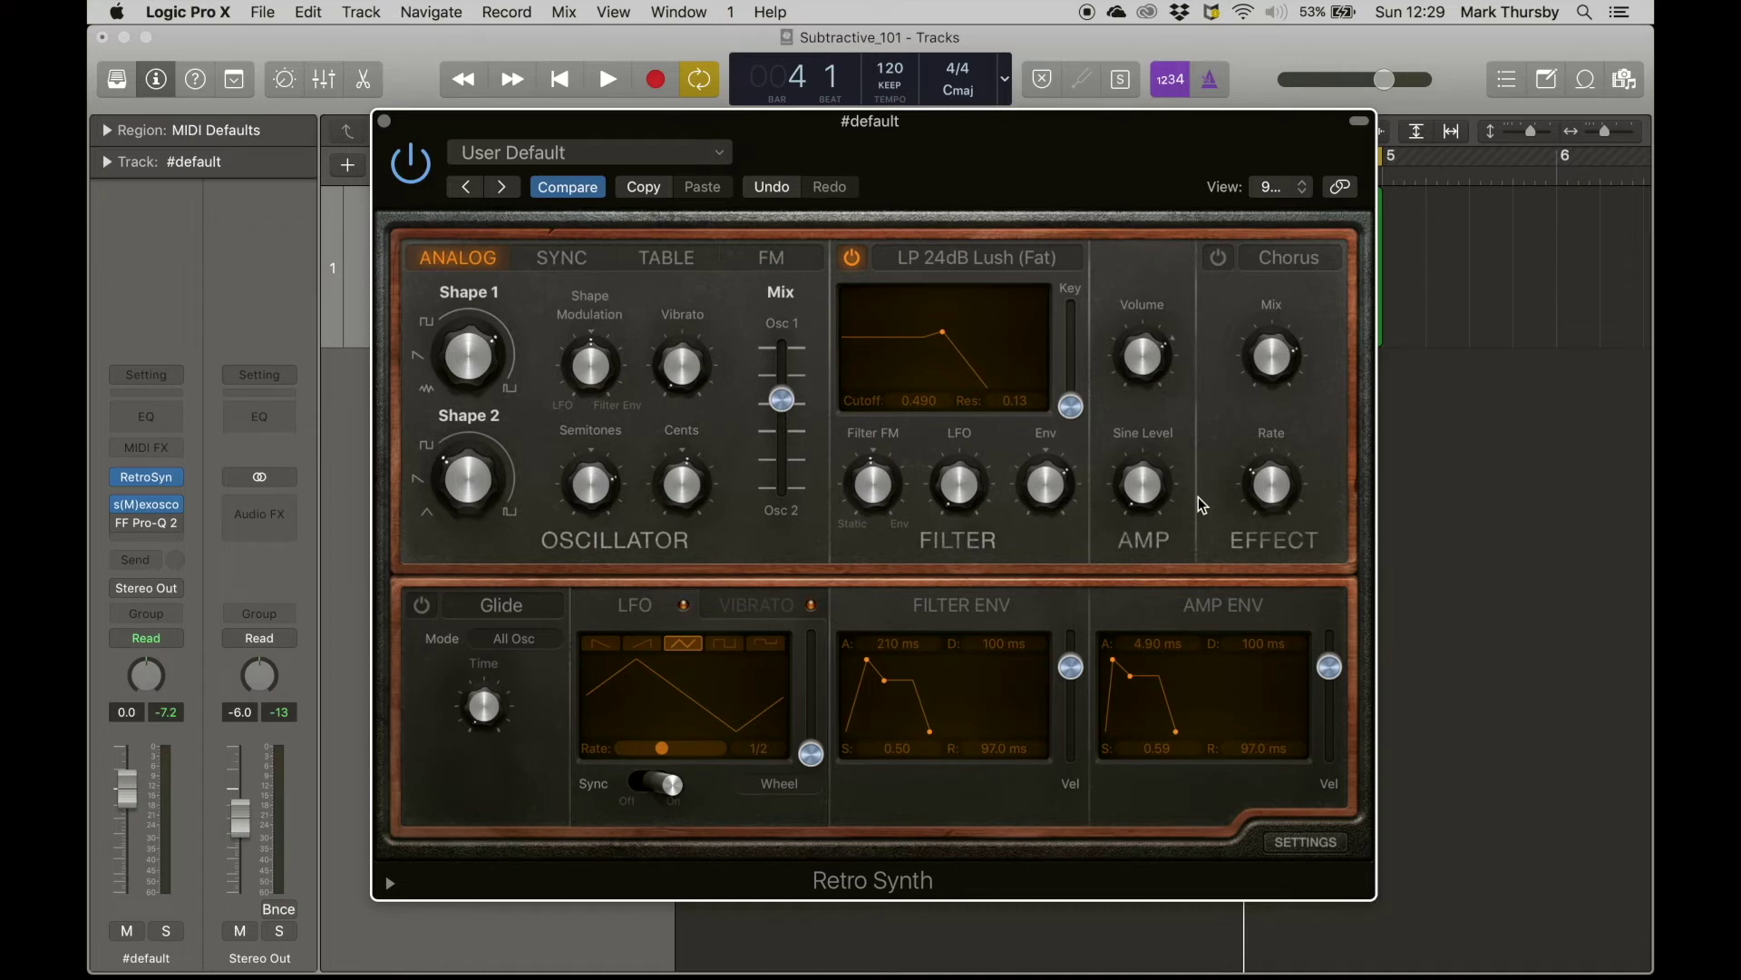
pyautogui.press('space')
pyautogui.moveTo(1143, 484); pyautogui.dragTo(1152, 308)
pyautogui.press('space')
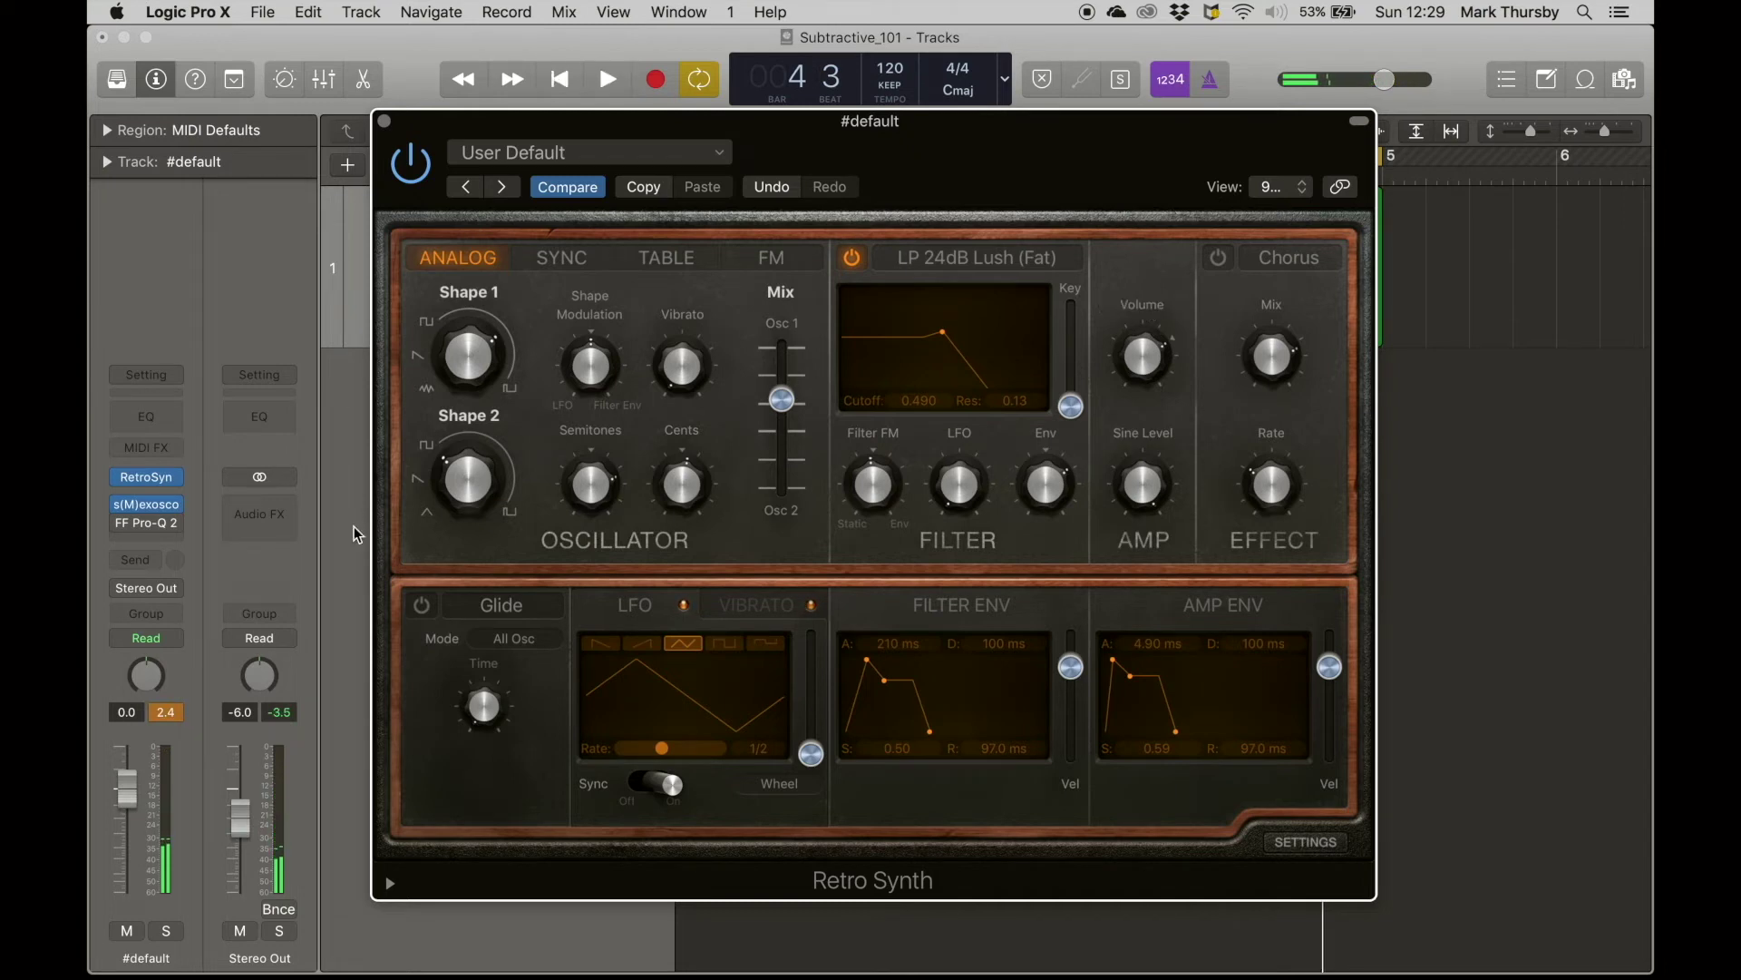
# - Open the FF Pro-Q 2 insert on the synth channel and delete its High Cut band
pyautogui.click(148, 524)
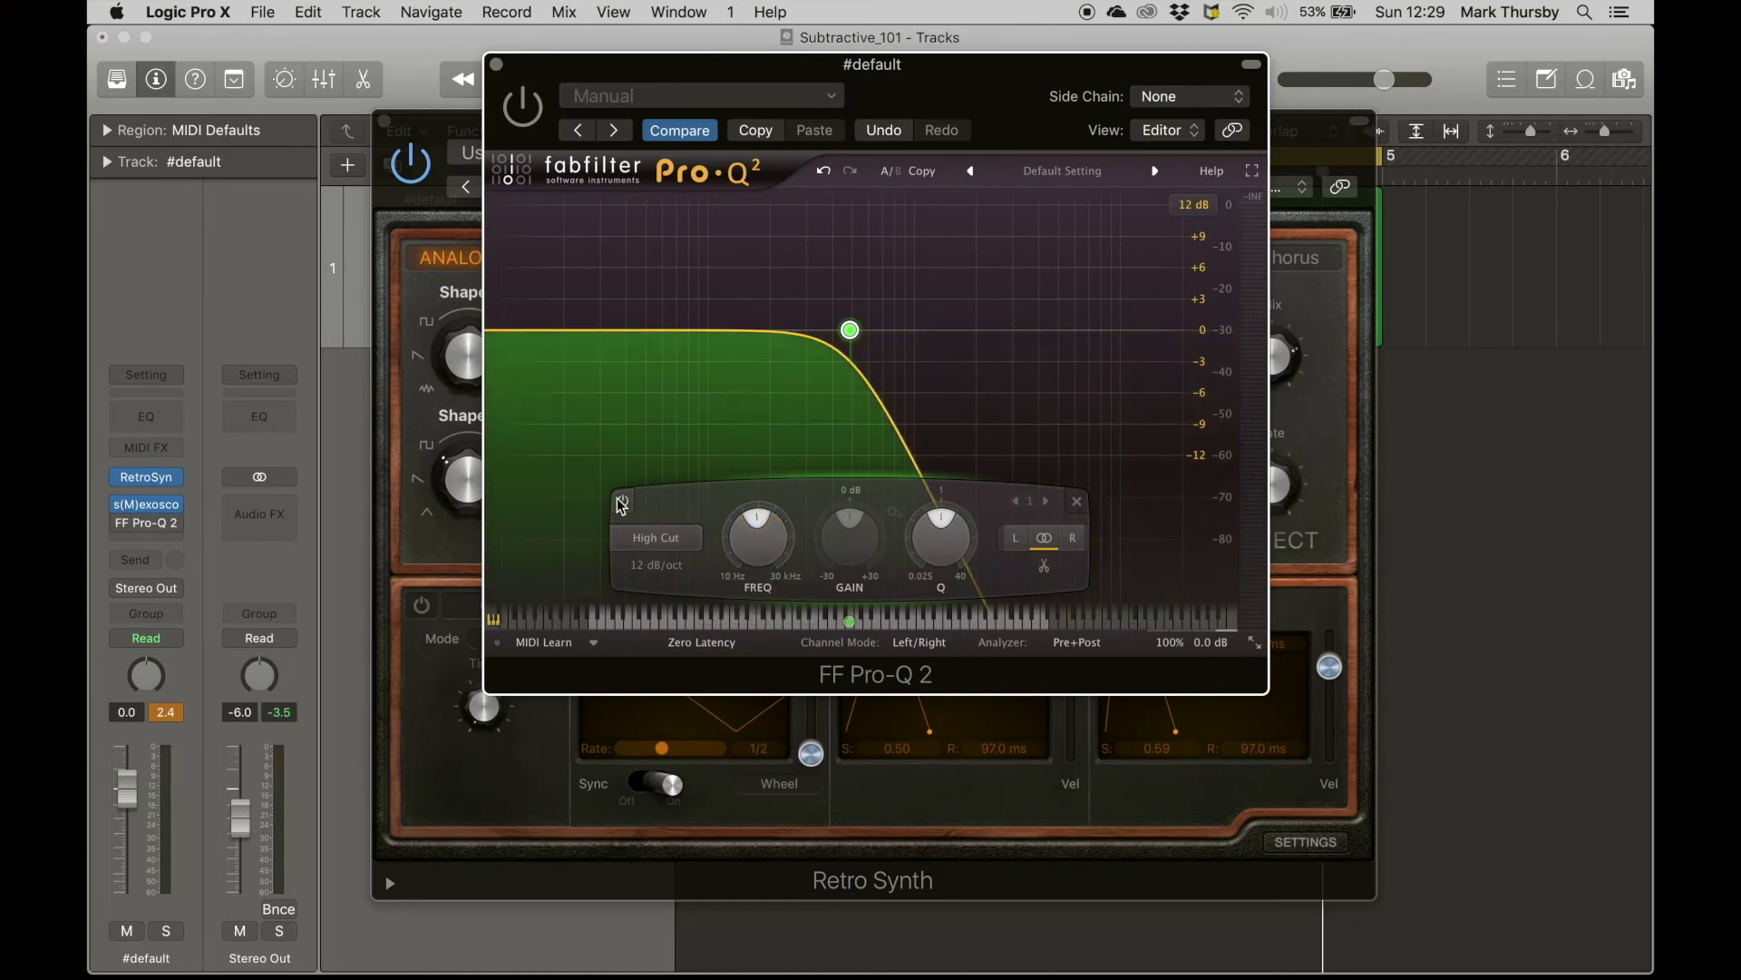
pyautogui.rightClick(850, 331)
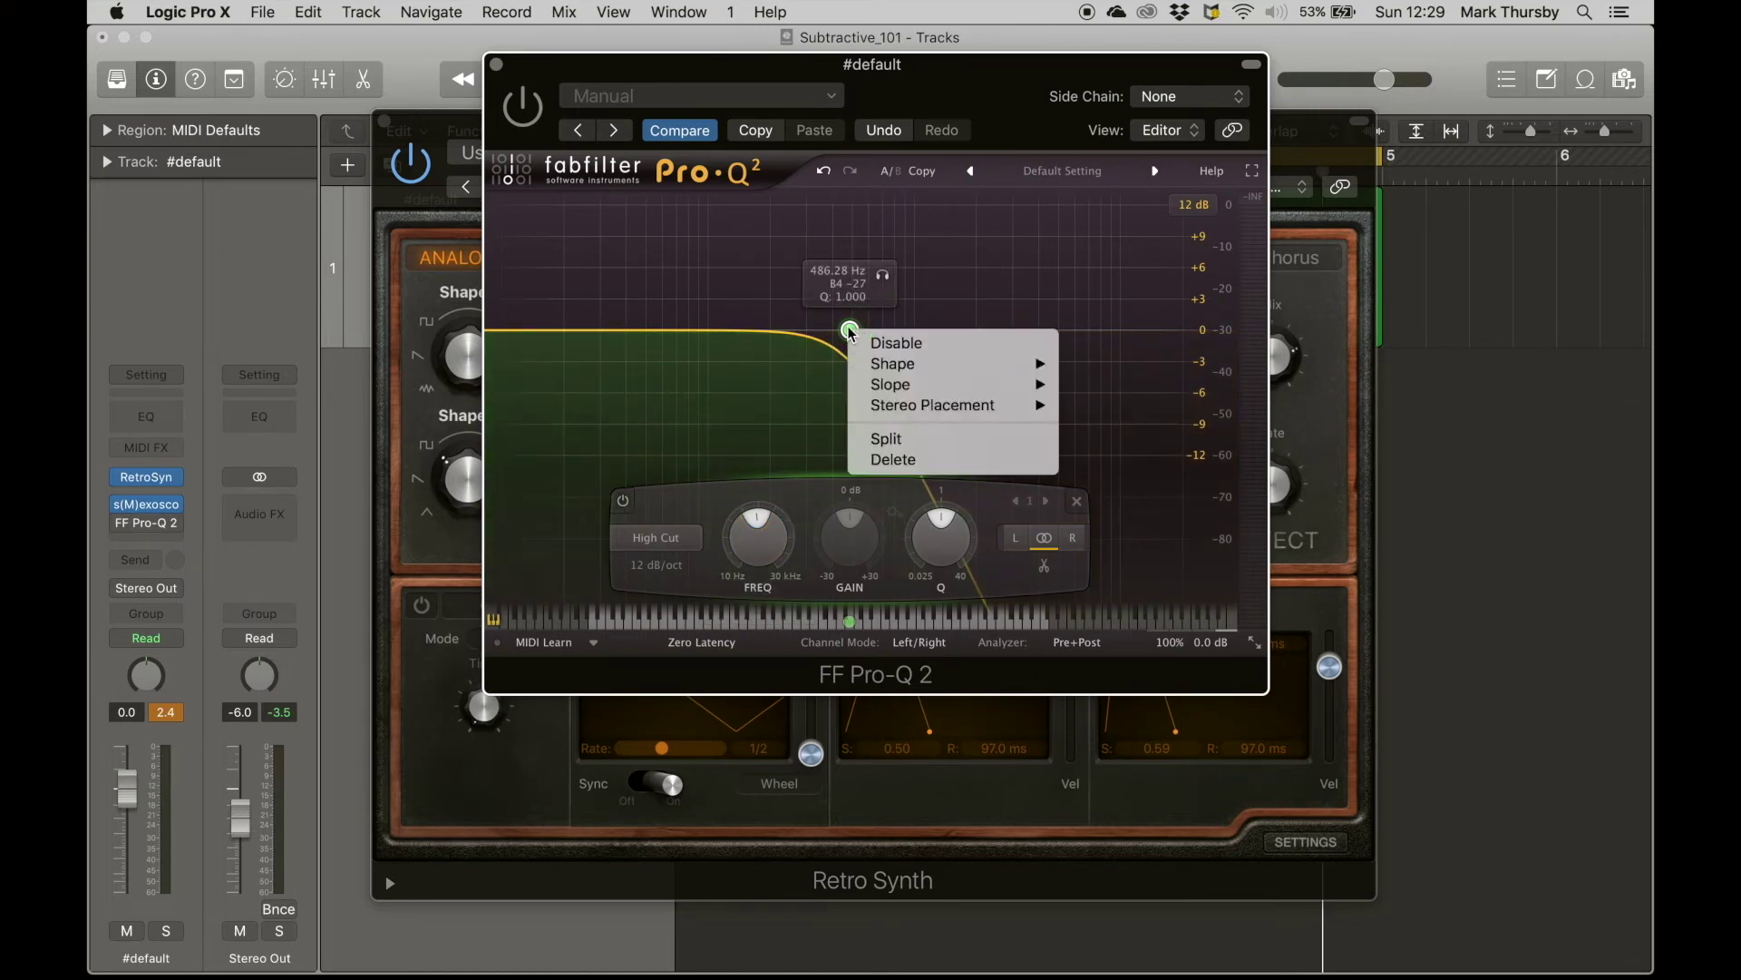
pyautogui.click(897, 460)
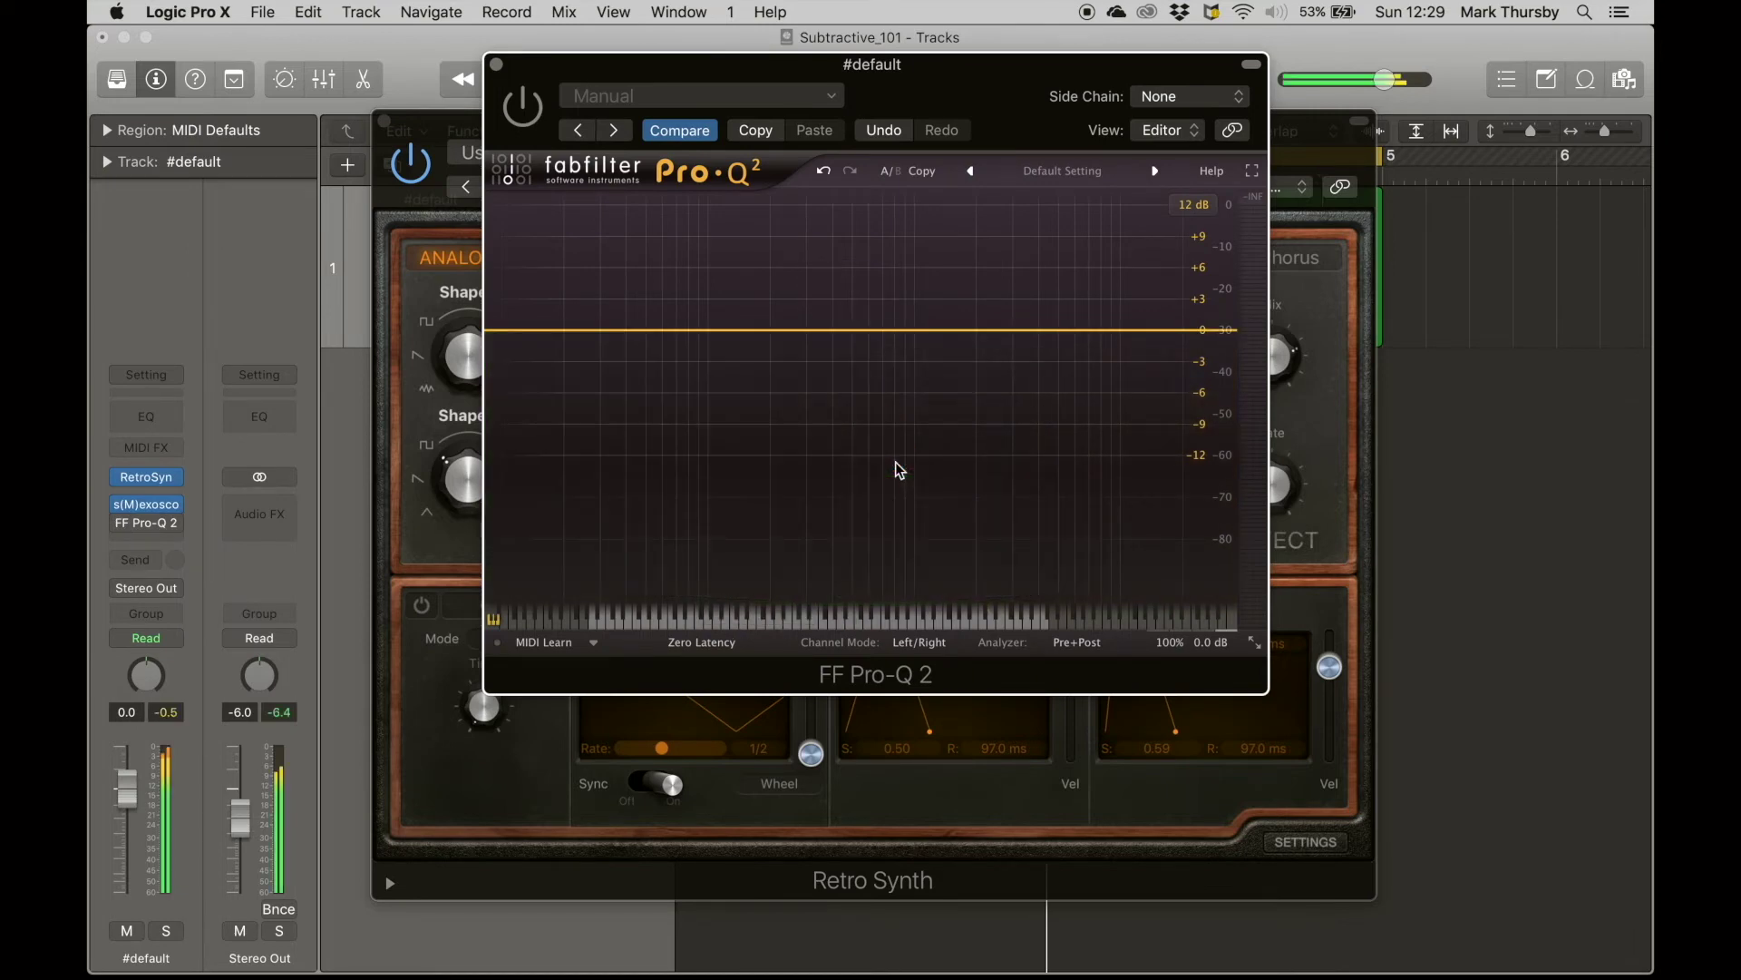
# - Enable the FF Pro-Q 2 equalizer to examine the playing region's spectrum, and close its window when done
pyautogui.click(532, 122)
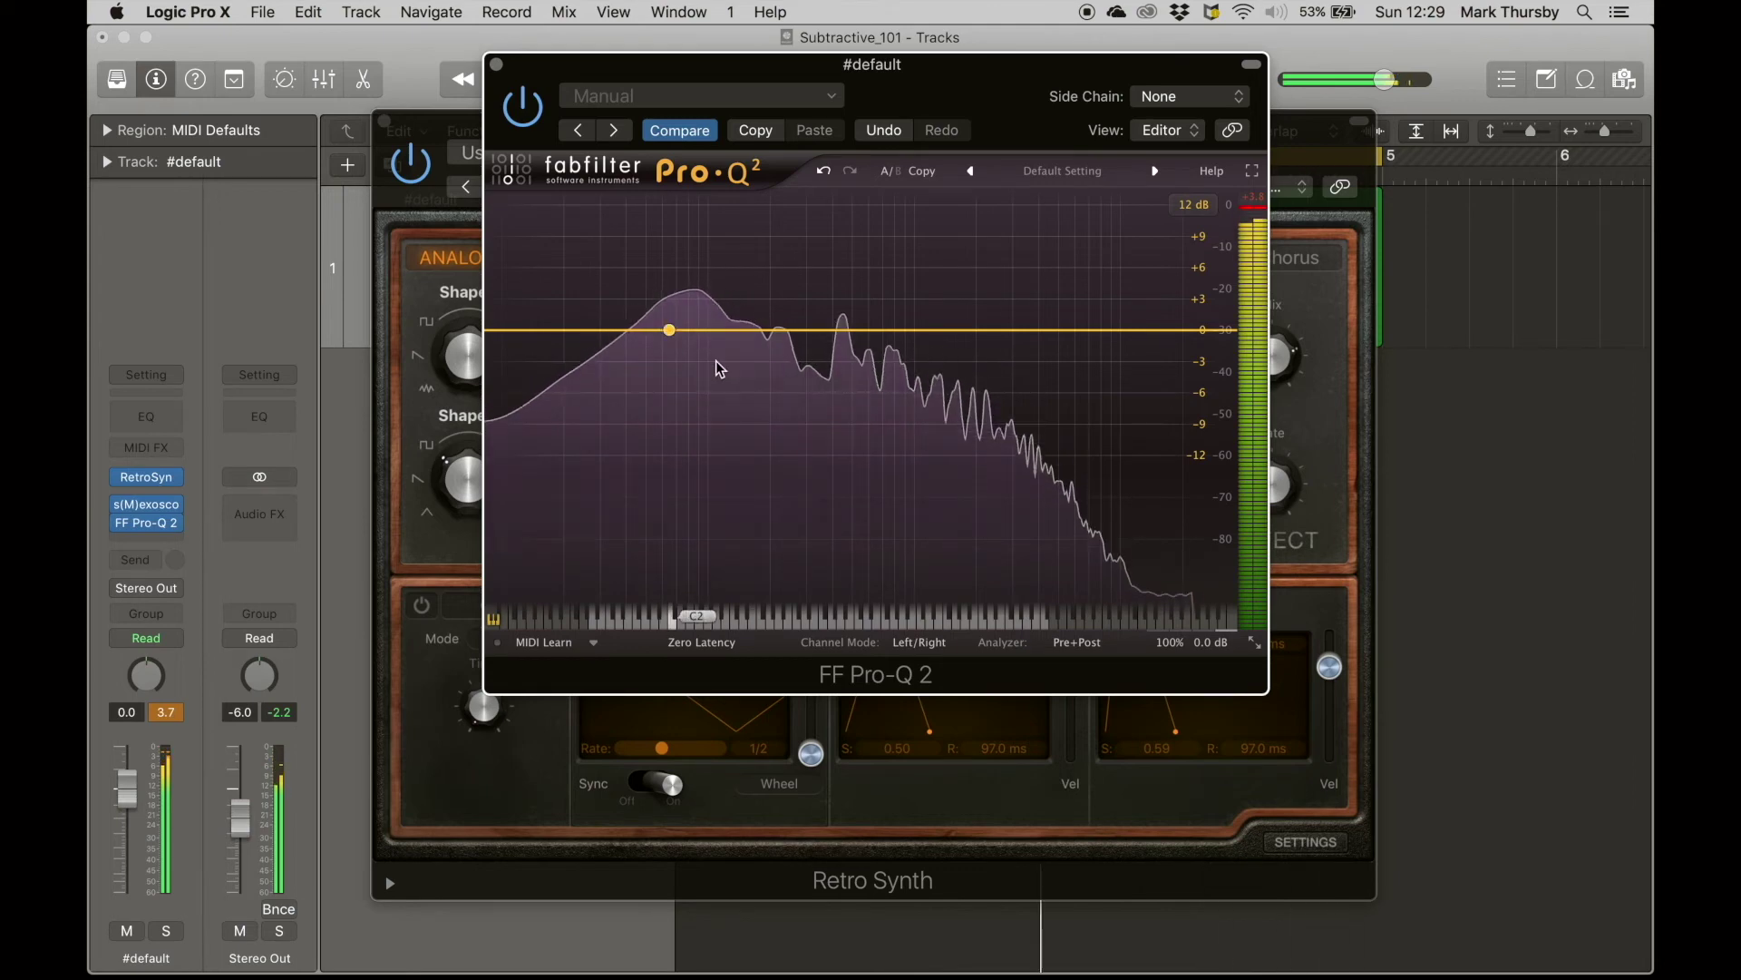
pyautogui.click(496, 65)
pyautogui.press('space')
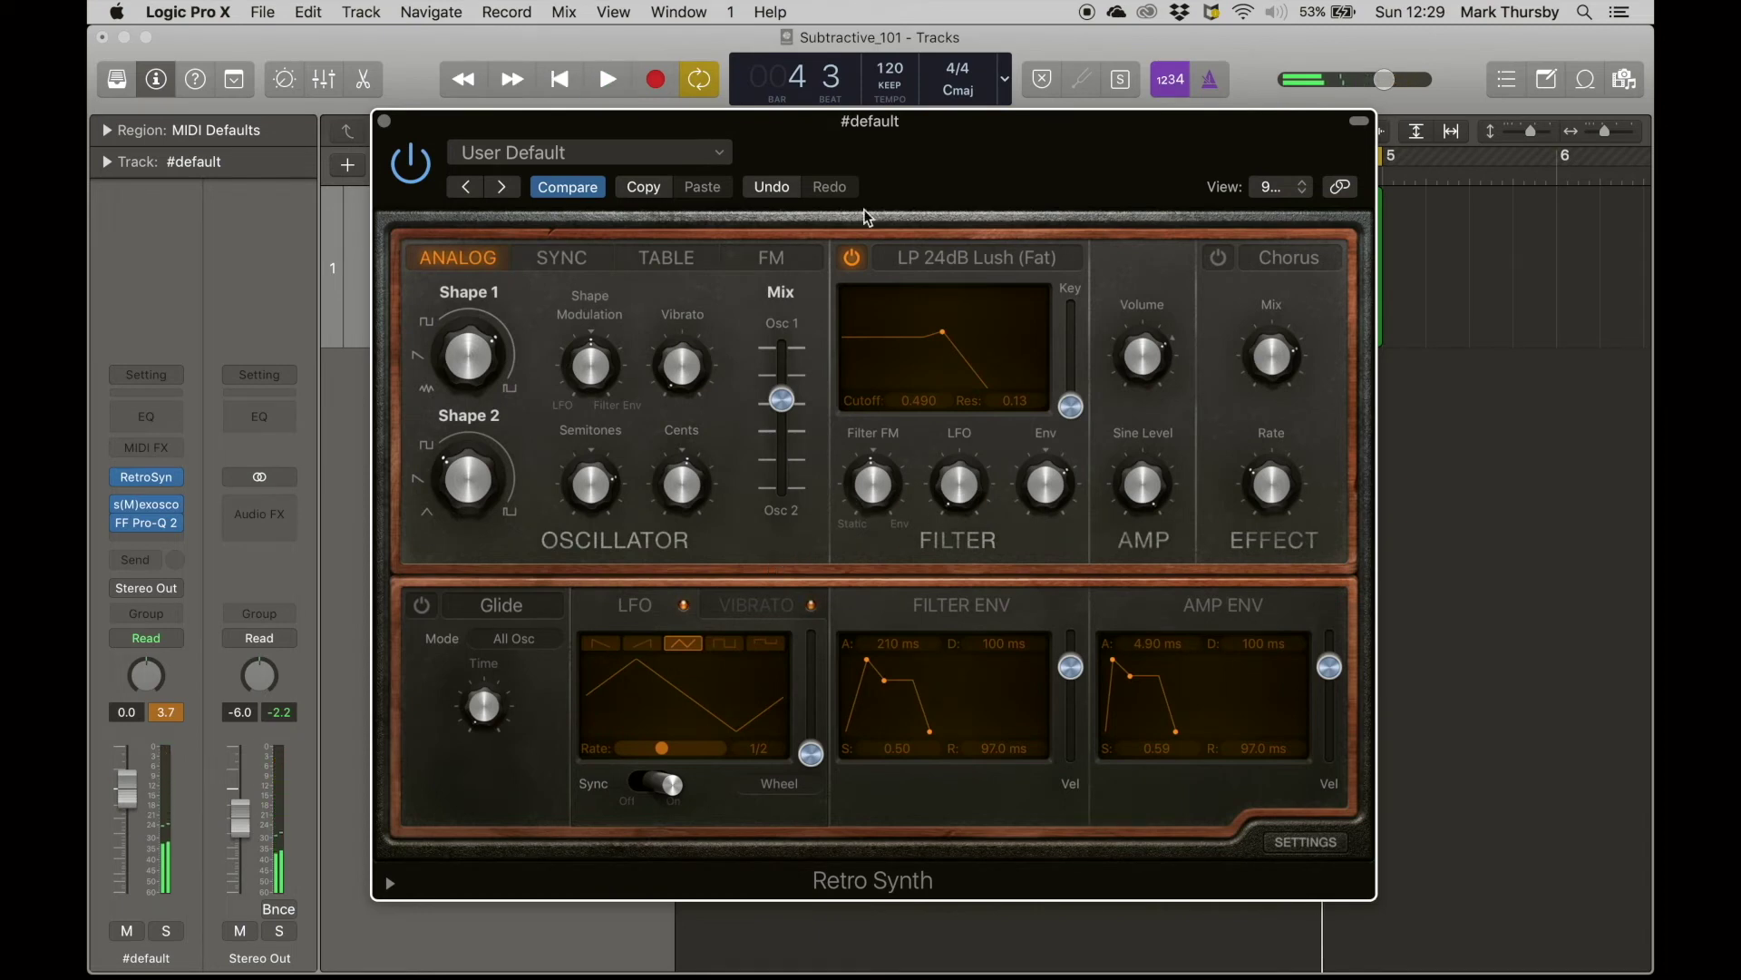
# - Reposition the synth window, show the Vibrato modulator settings and try out the oscillator's Vibrato amount
pyautogui.click(969, 133)
pyautogui.moveTo(968, 132); pyautogui.dragTo(888, 95)
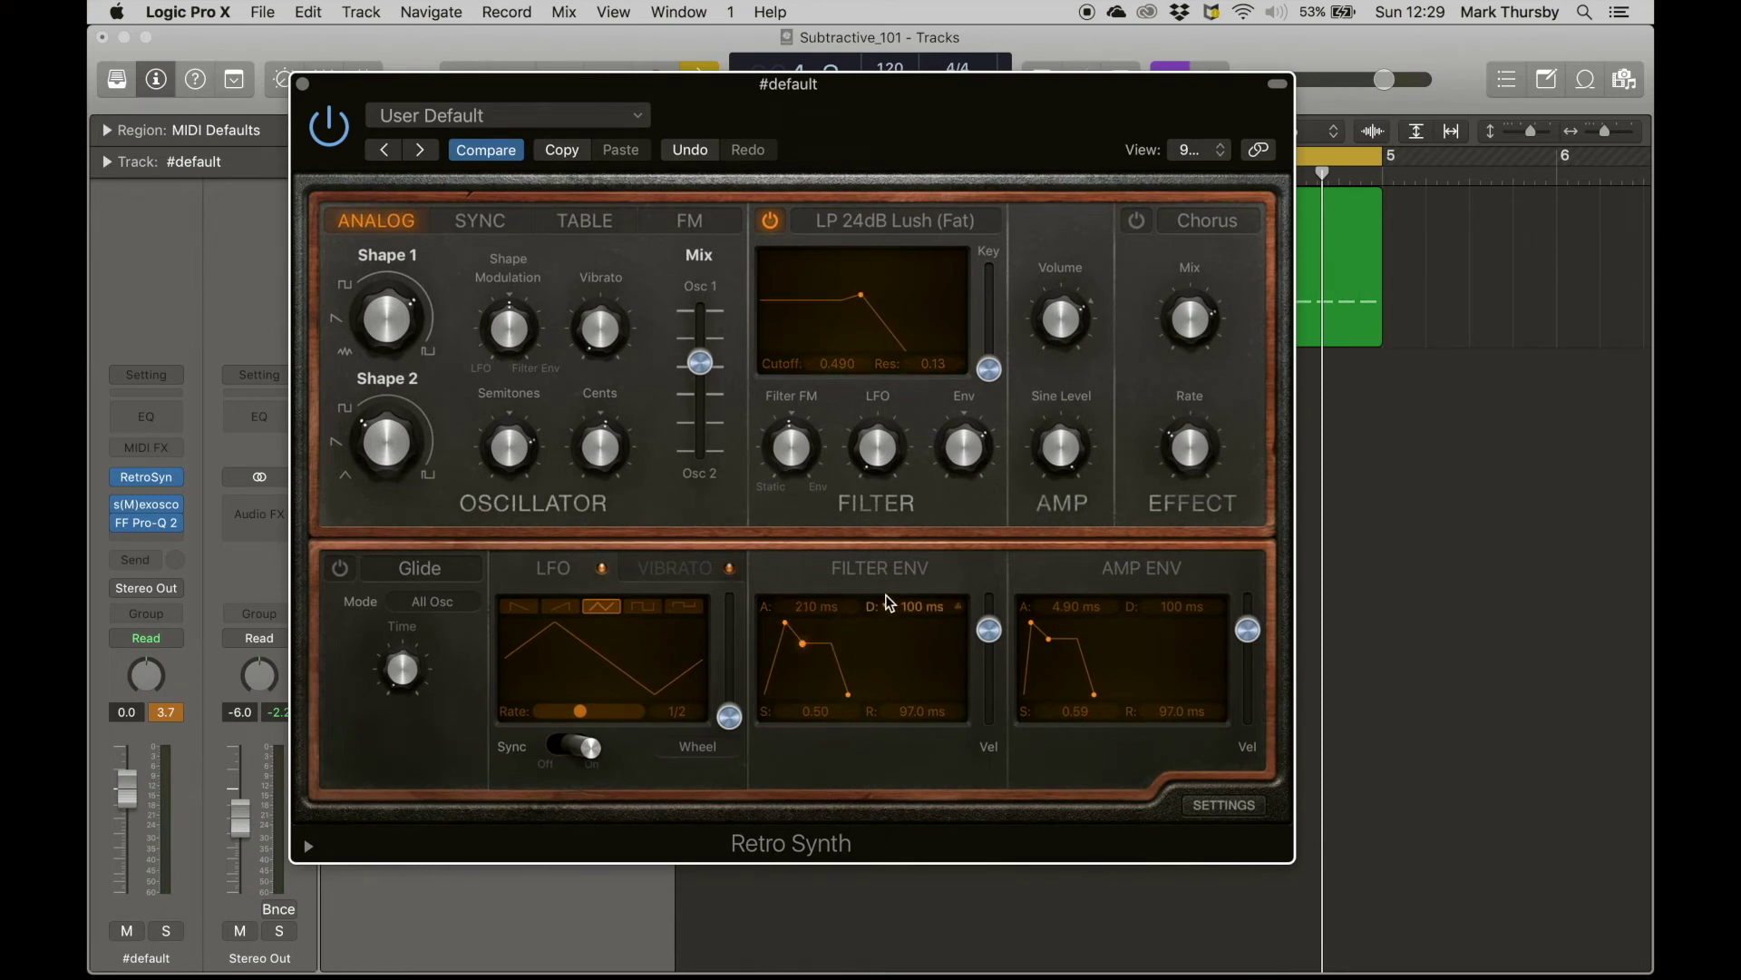
pyautogui.moveTo(984, 434)
pyautogui.click(678, 572)
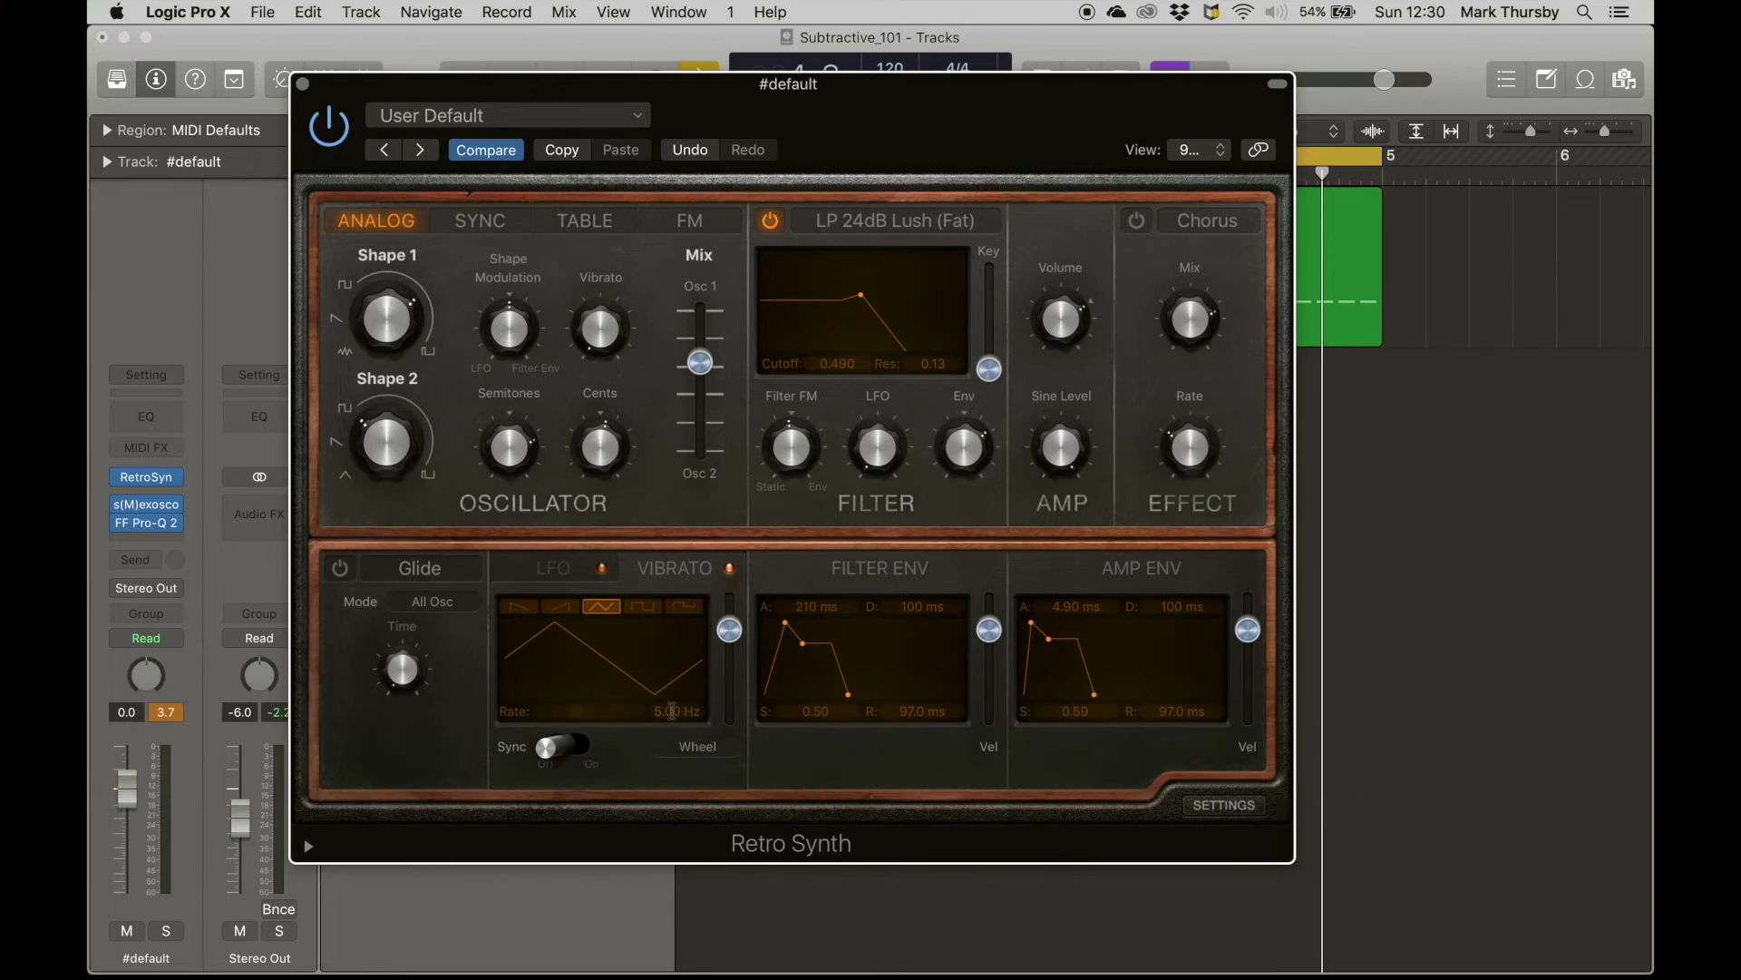
pyautogui.moveTo(600, 329)
pyautogui.mouseDown()
pyautogui.moveTo(605, 200)
pyautogui.moveTo(612, 356)
pyautogui.mouseUp()
pyautogui.moveTo(601, 329); pyautogui.dragTo(613, 197)
pyautogui.moveTo(601, 325)
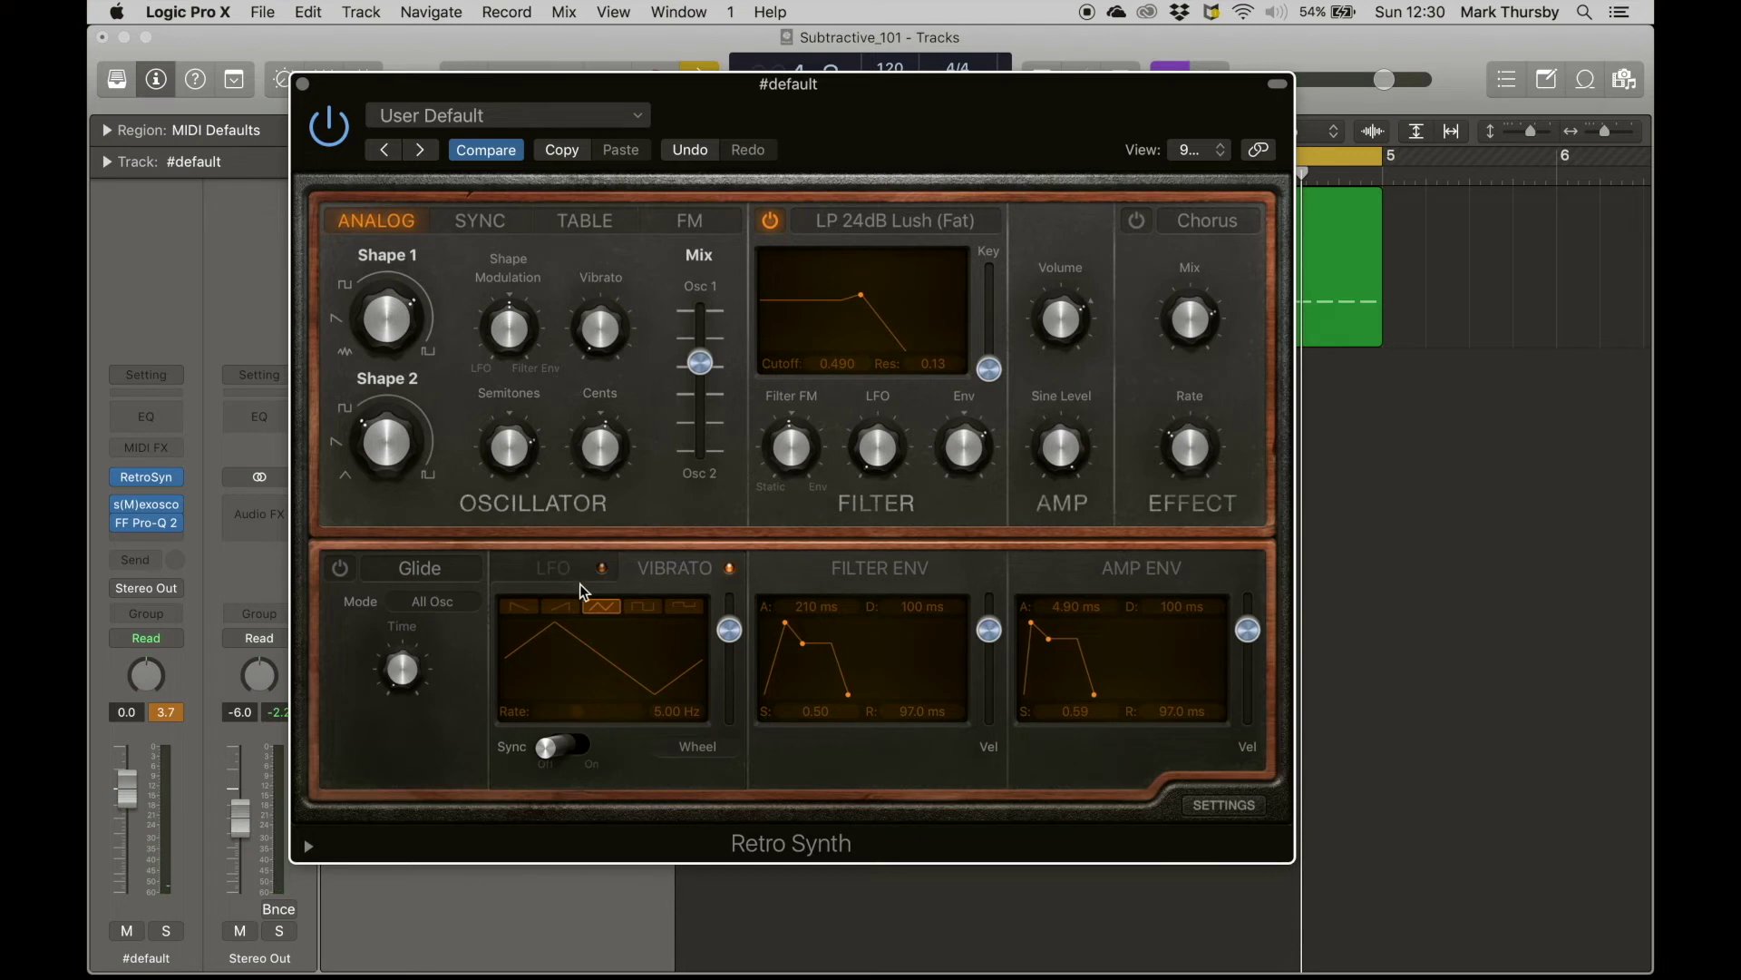
# - Return to the LFO settings and give the LFO a square waveform with a synced rate of 1/8
pyautogui.click(553, 568)
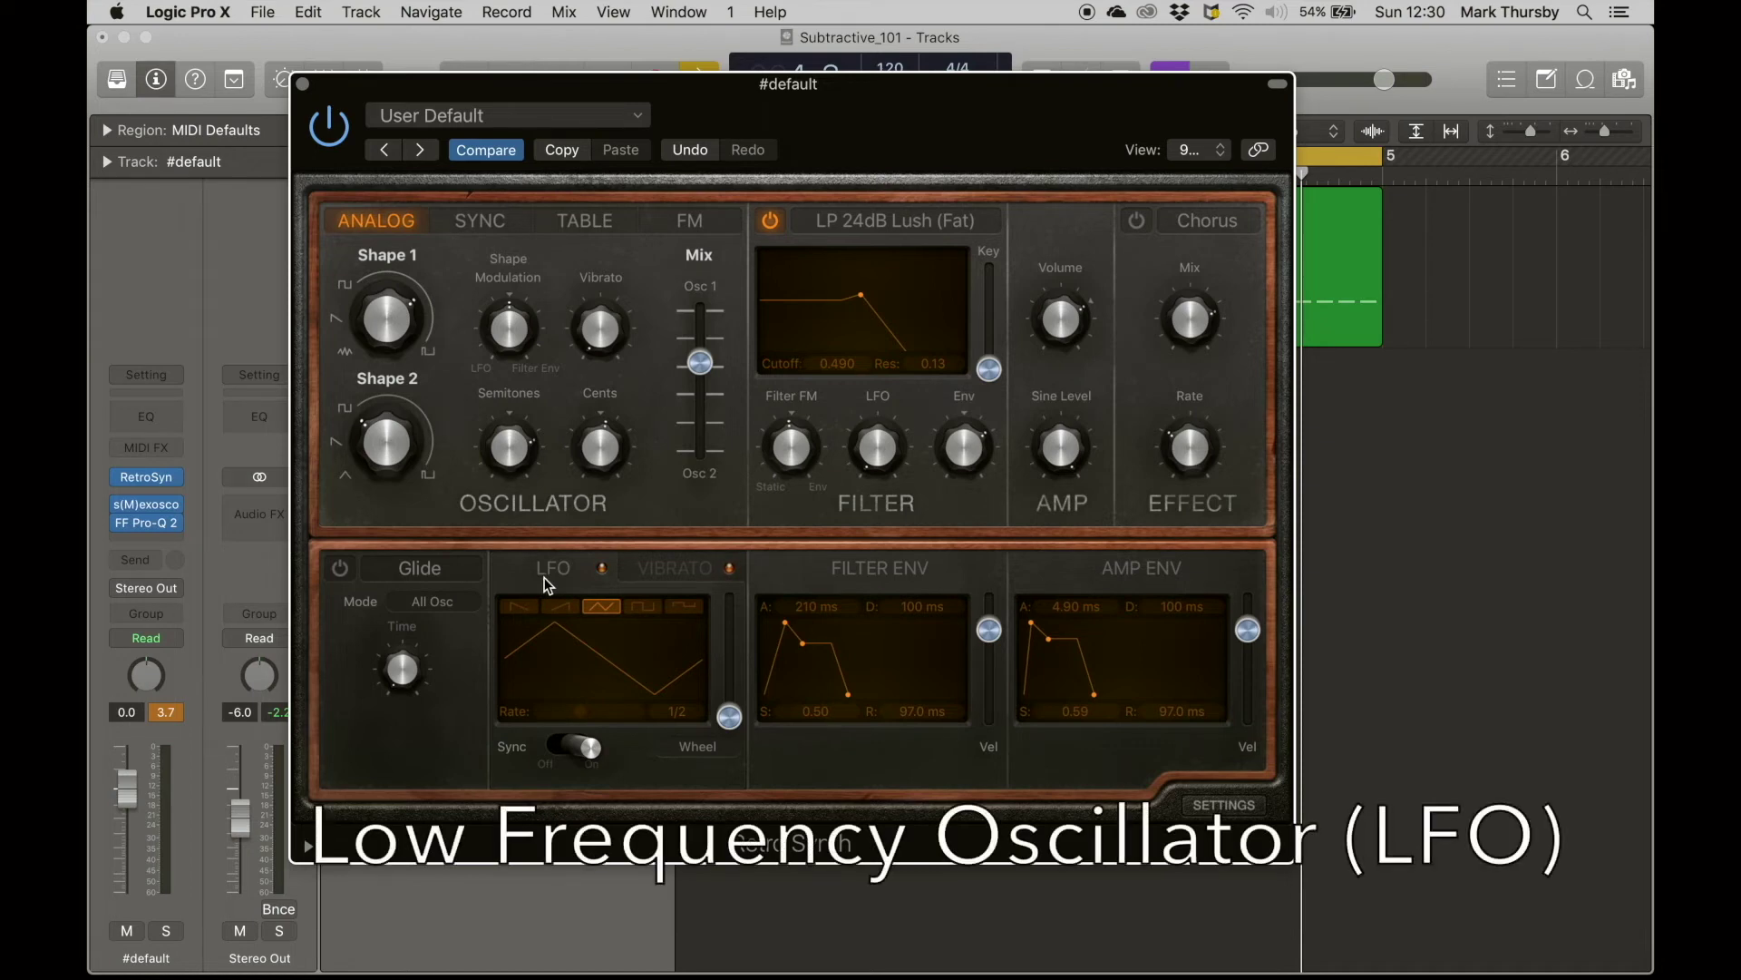
pyautogui.click(641, 607)
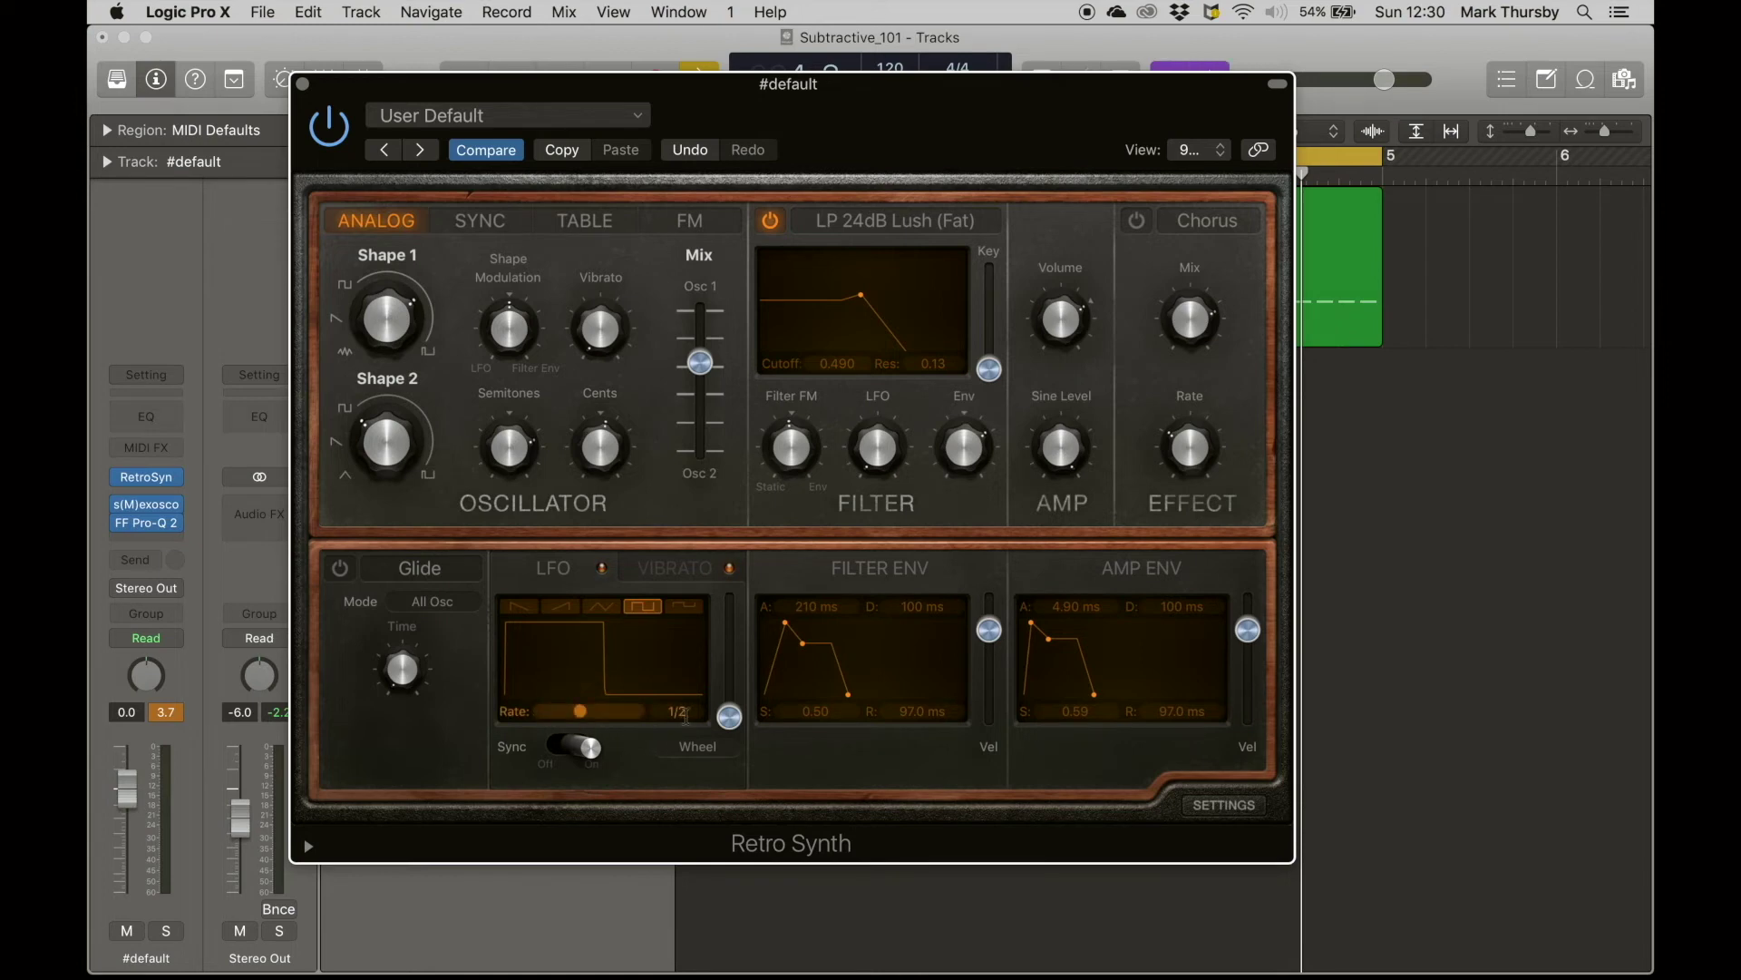
pyautogui.press('space')
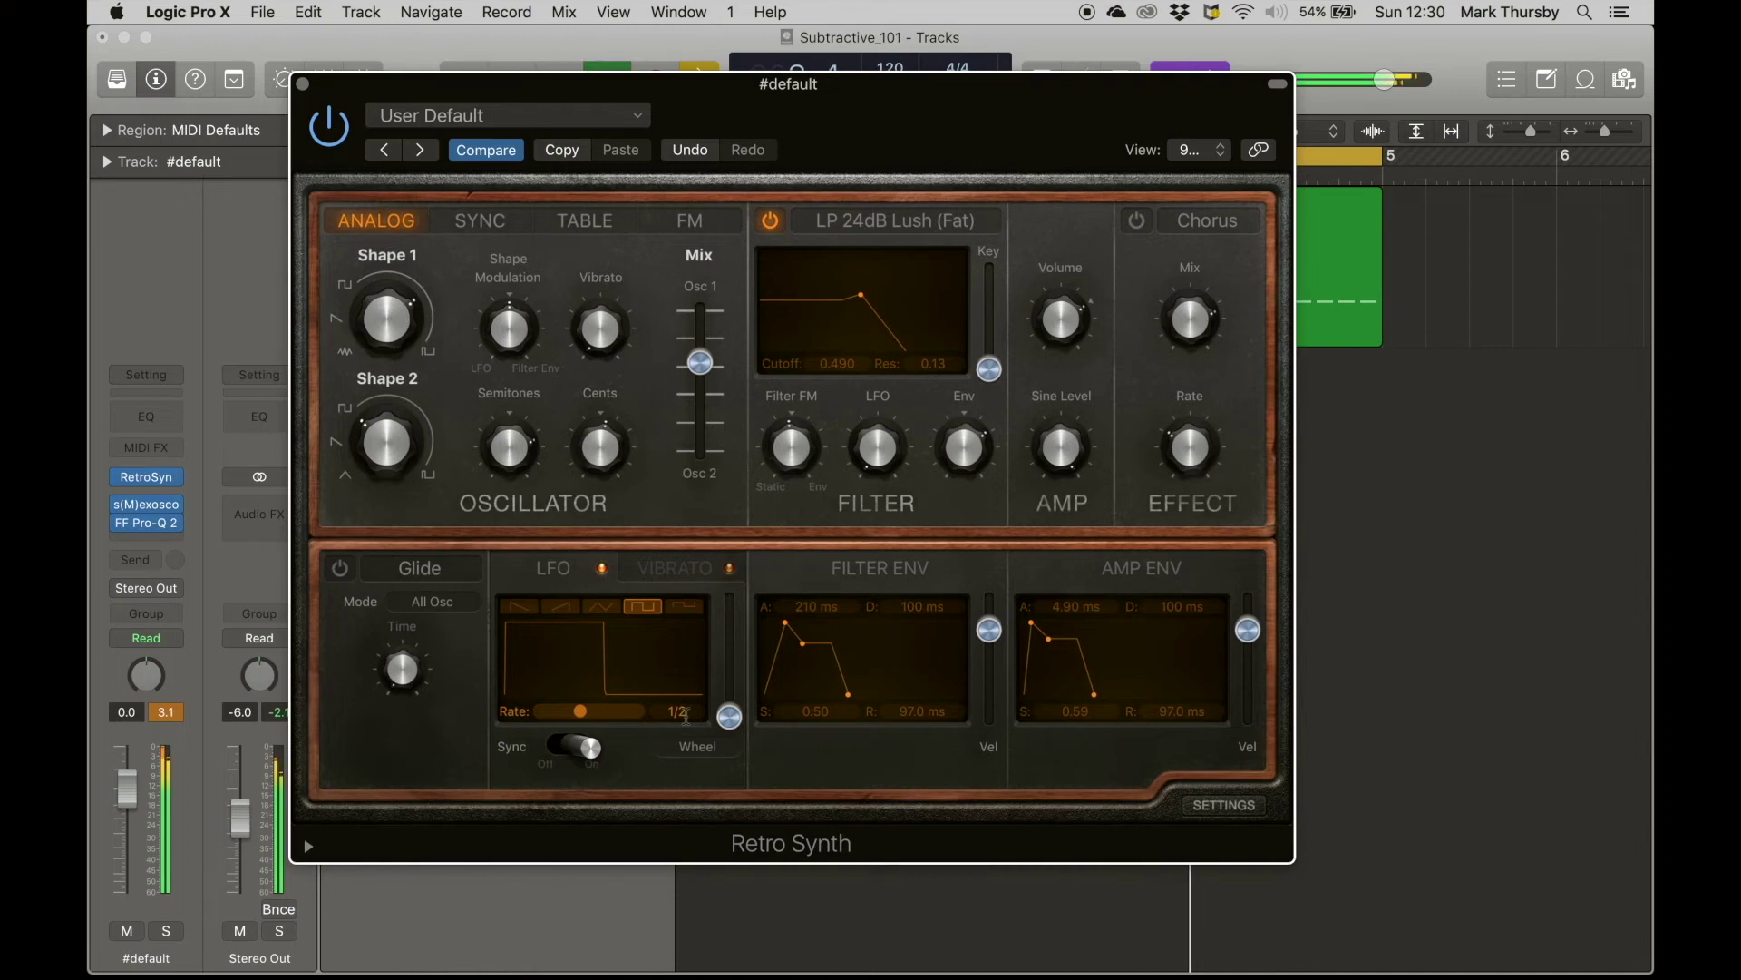
pyautogui.moveTo(1161, 84); pyautogui.dragTo(1179, 210)
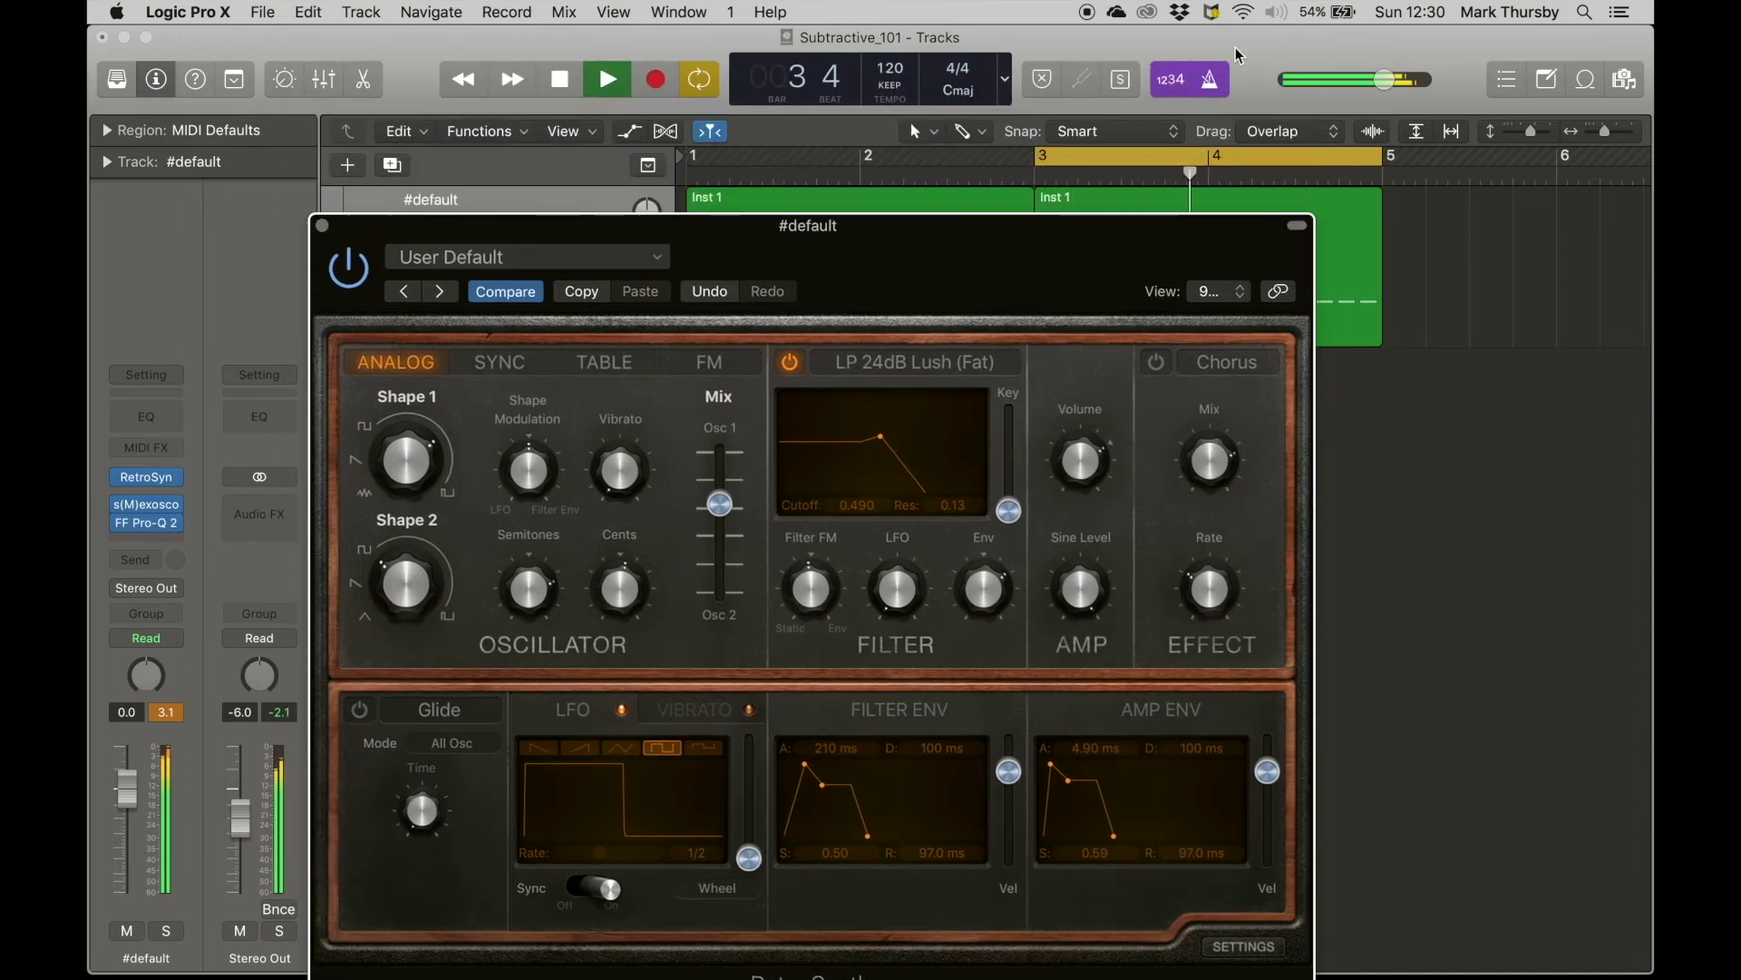
pyautogui.press('space')
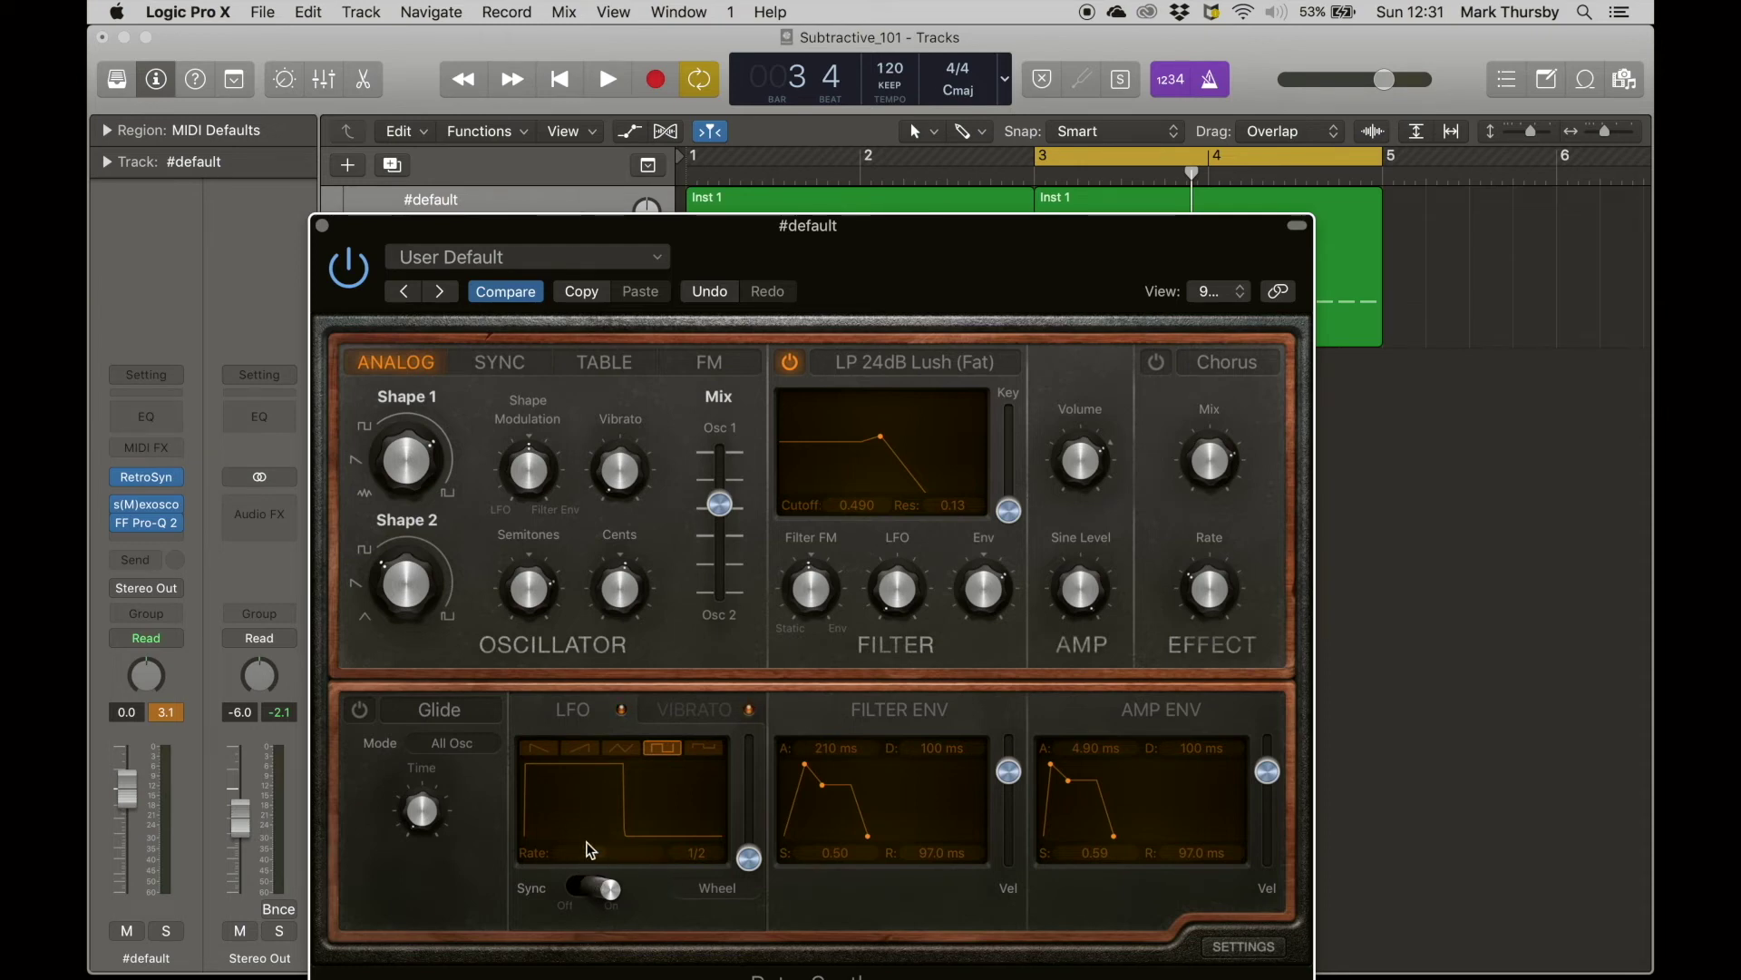
pyautogui.moveTo(590, 850); pyautogui.dragTo(623, 857)
# - Push the oscillator's Shape Modulation toward LFO in stages to -0.682 while auditioning the region
pyautogui.moveTo(539, 471)
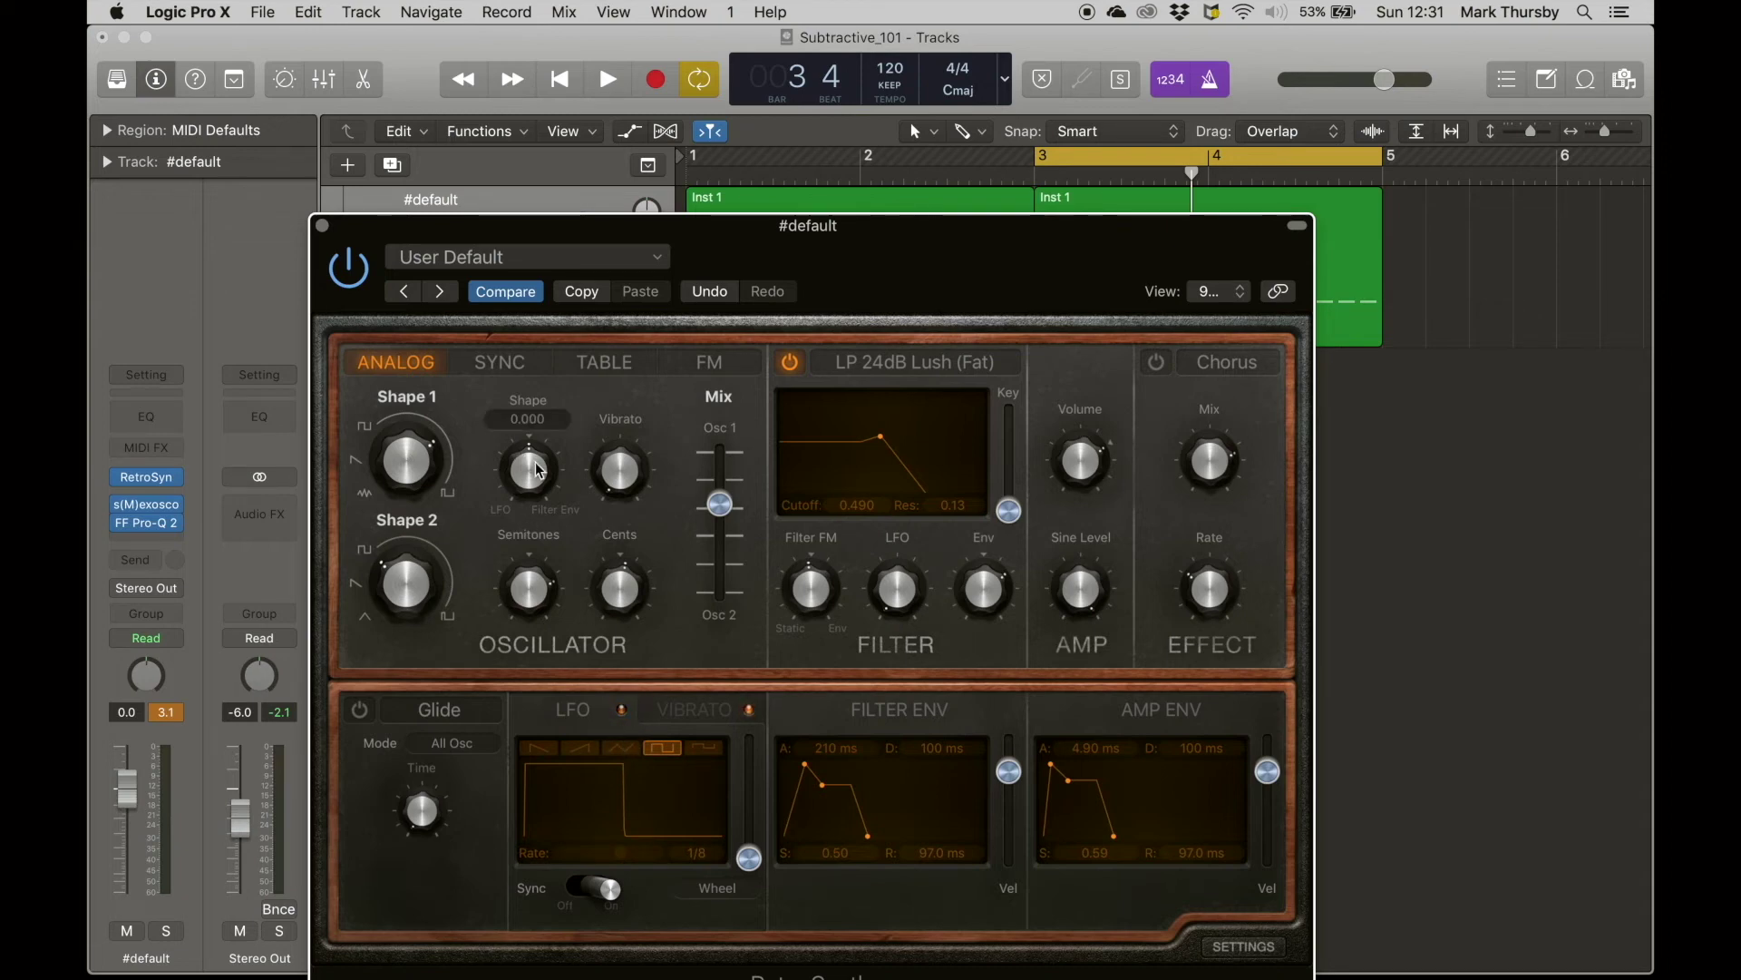
pyautogui.moveTo(534, 470)
pyautogui.mouseDown()
pyautogui.moveTo(504, 499)
pyautogui.moveTo(515, 557)
pyautogui.moveTo(498, 505)
pyautogui.moveTo(516, 483)
pyautogui.mouseUp()
pyautogui.moveTo(431, 466)
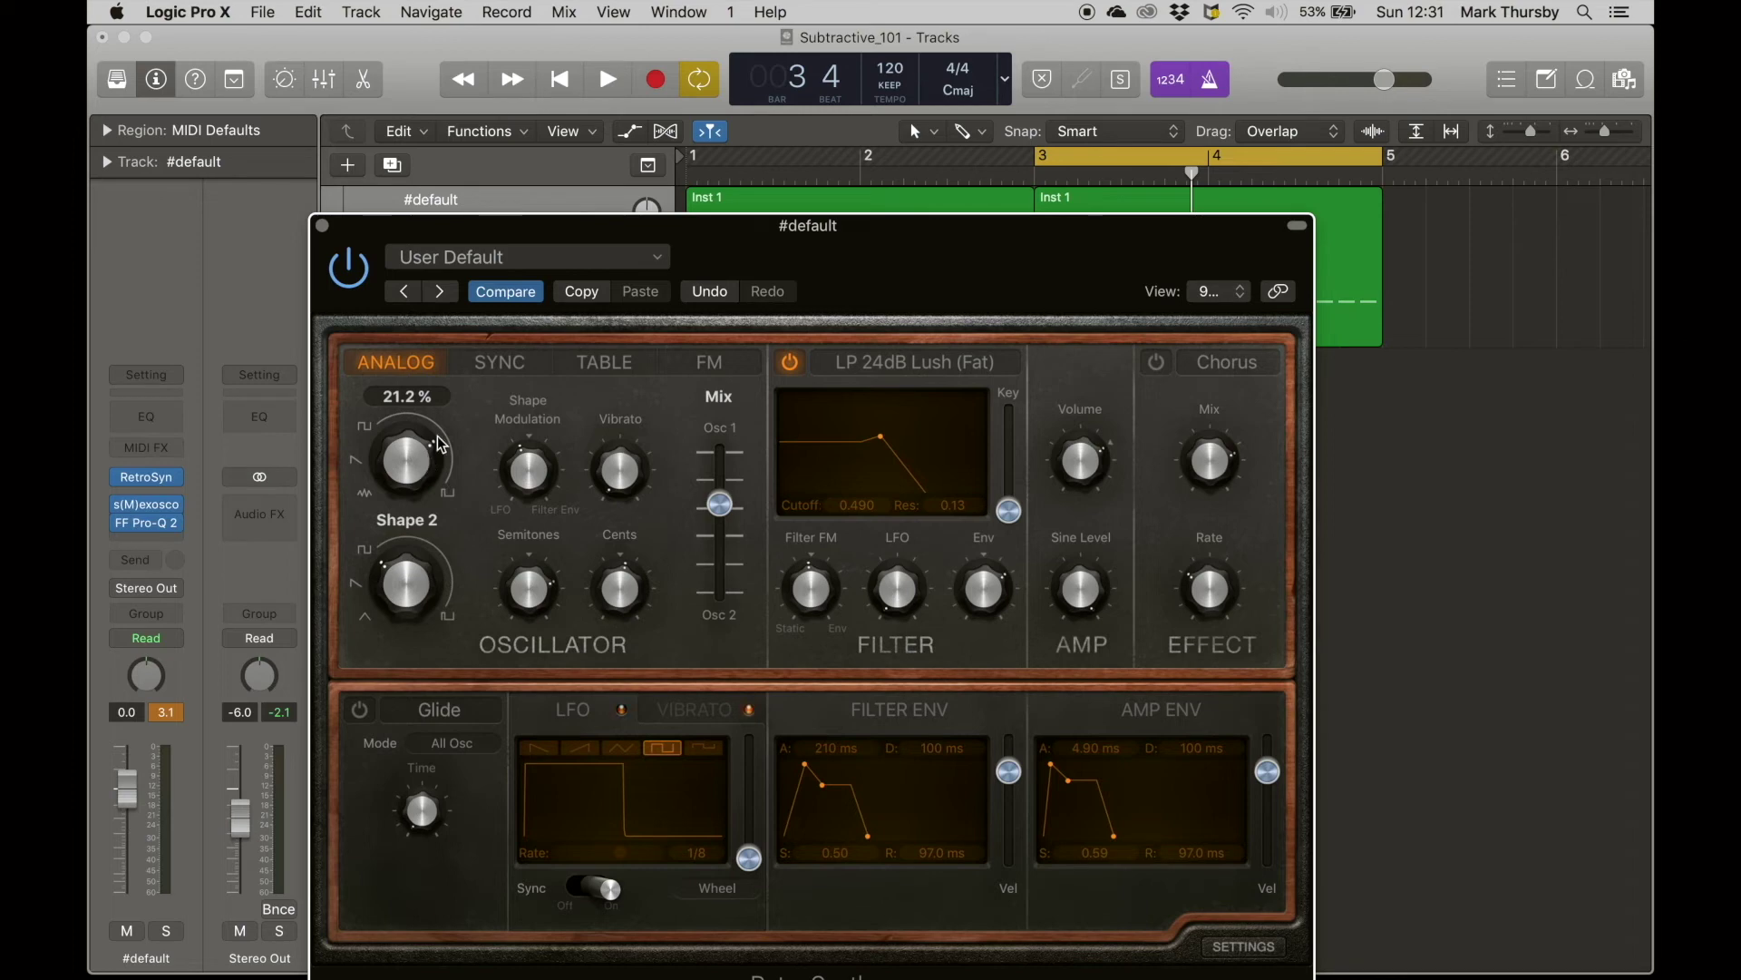
pyautogui.moveTo(525, 474)
pyautogui.press('space')
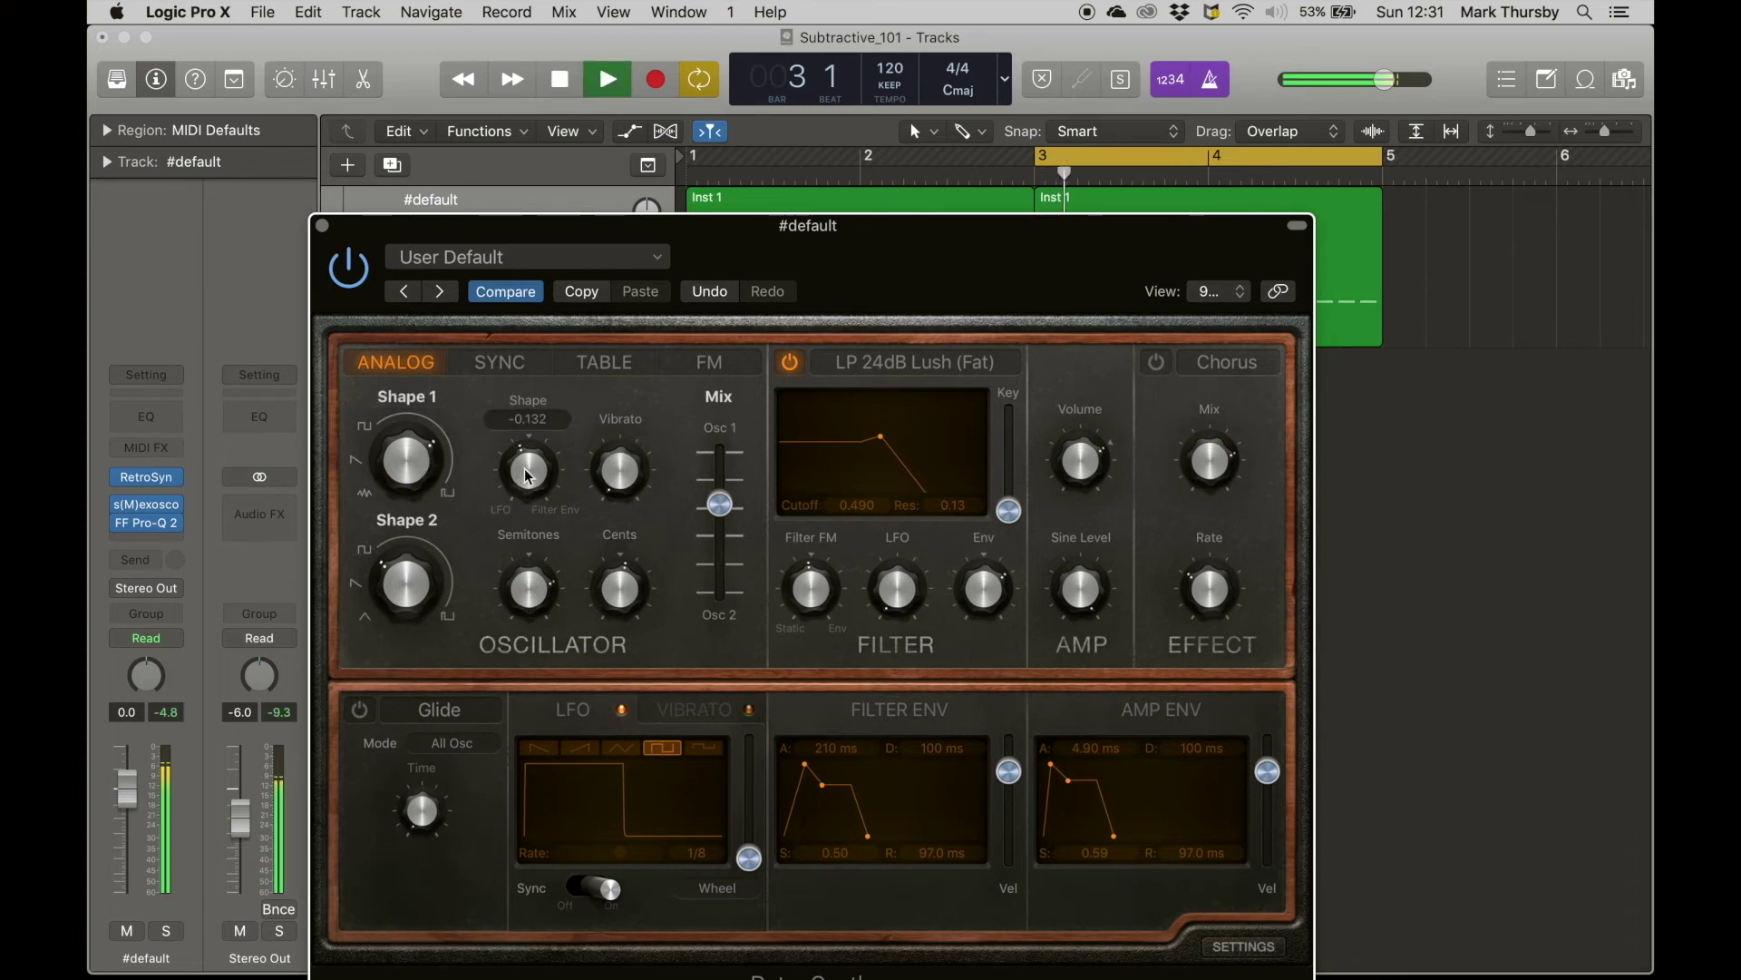
pyautogui.moveTo(531, 467); pyautogui.dragTo(528, 485)
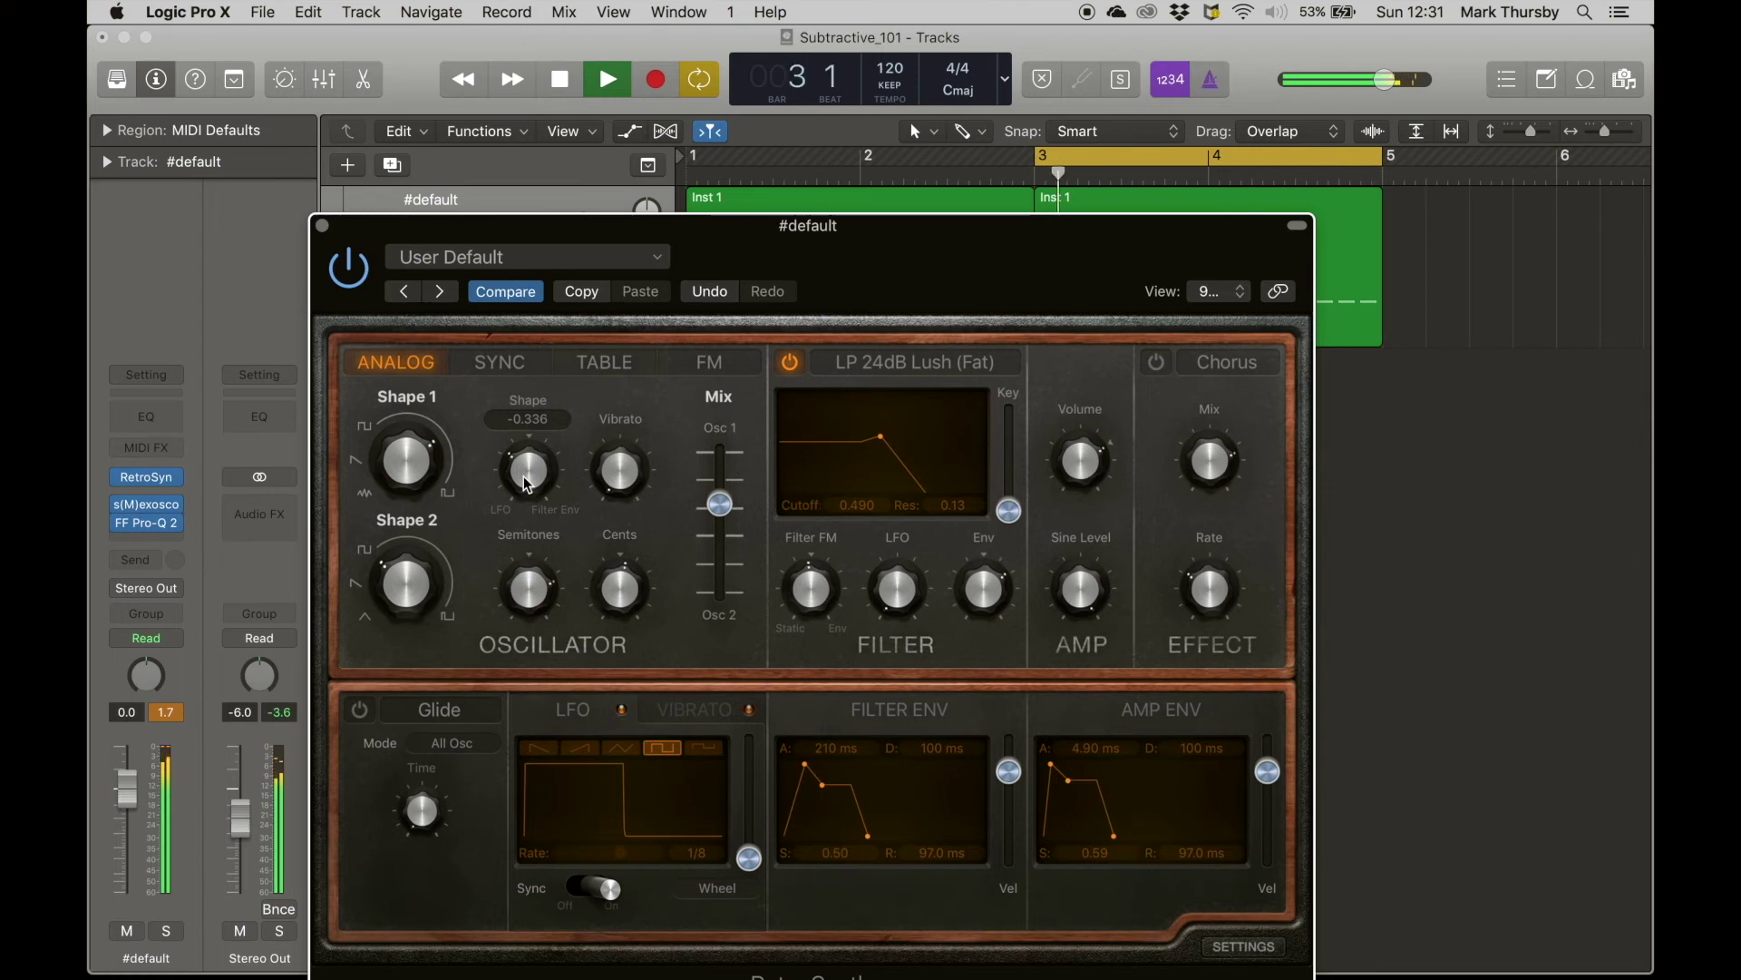
pyautogui.press('space')
pyautogui.press('space')
pyautogui.moveTo(527, 478); pyautogui.dragTo(527, 508)
pyautogui.press('space')
# - Set the cycle range to the region at bar 1 and audition it with the modulated sound
pyautogui.moveTo(603, 253); pyautogui.dragTo(751, 655)
pyautogui.click(797, 275)
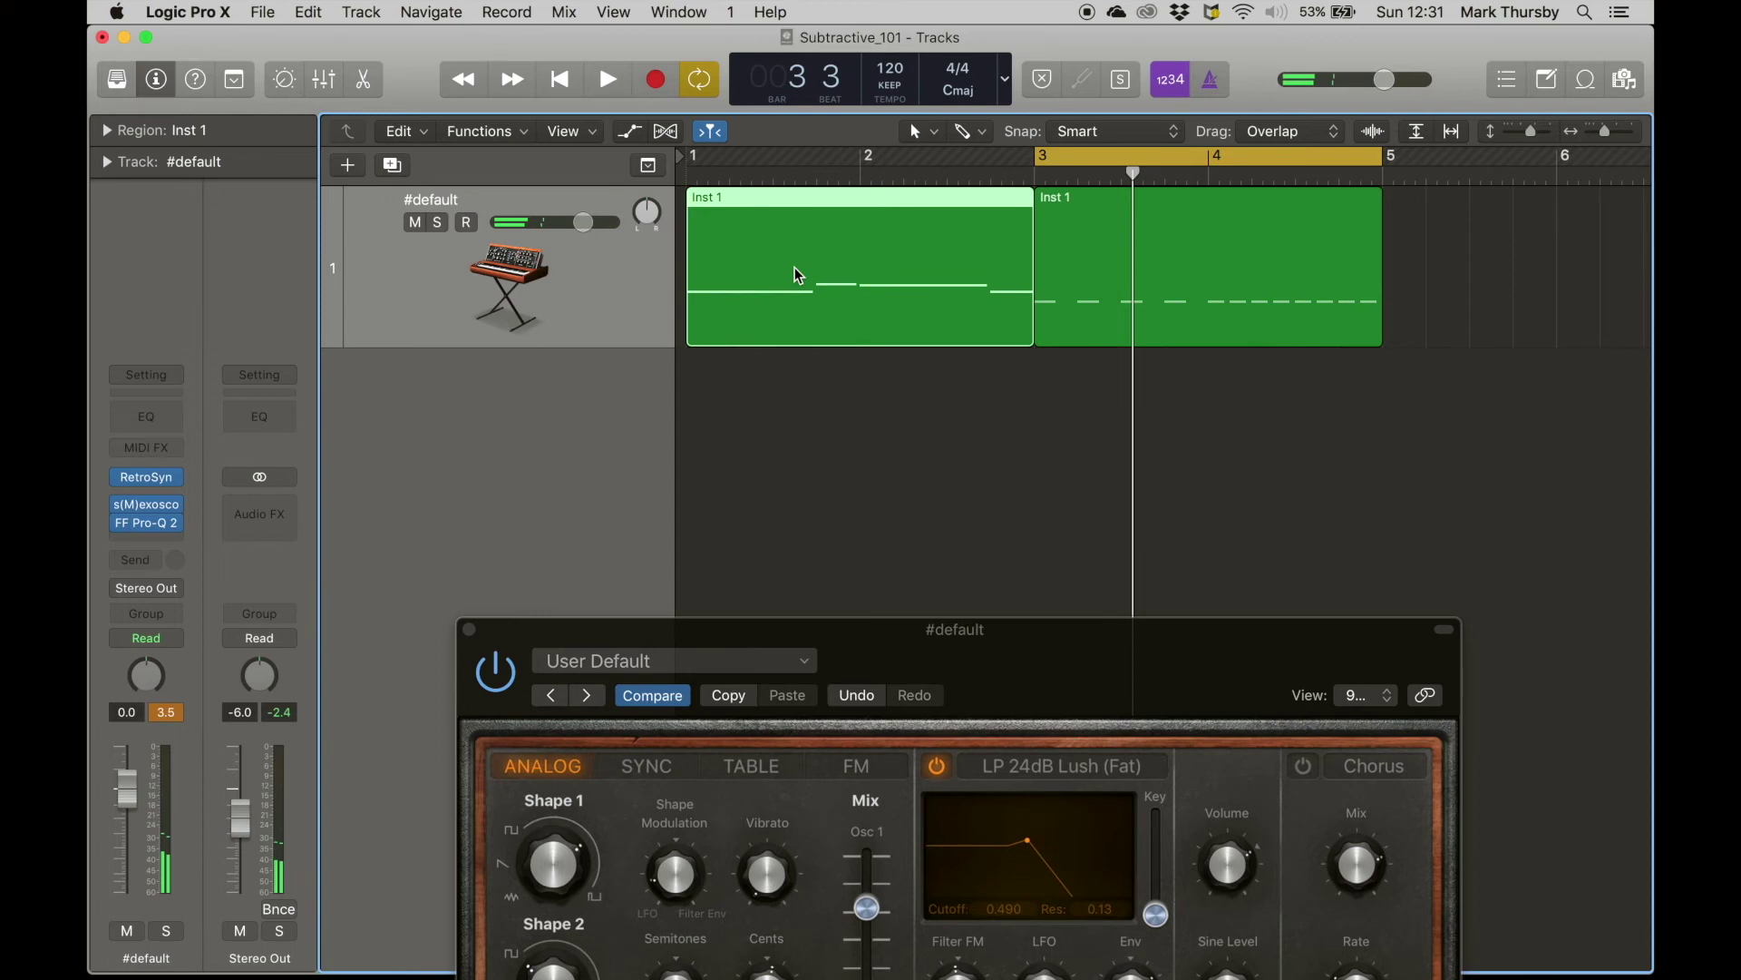
pyautogui.press('u')
pyautogui.press('space')
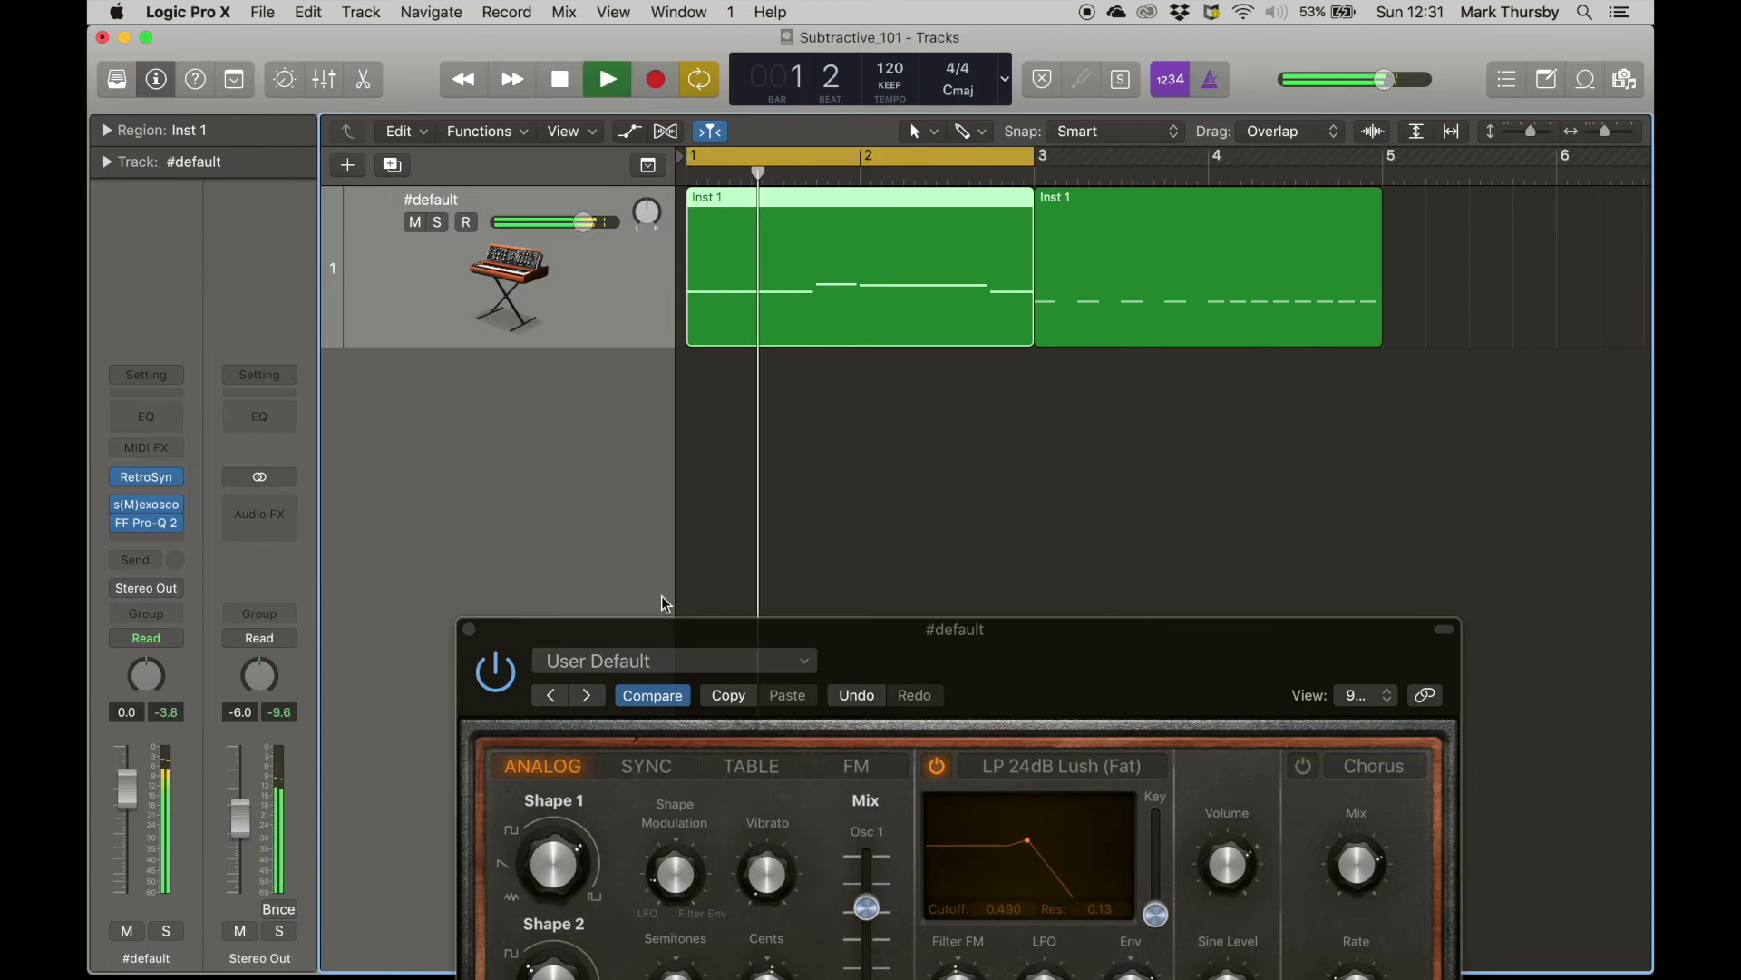
pyautogui.moveTo(661, 624); pyautogui.dragTo(599, 130)
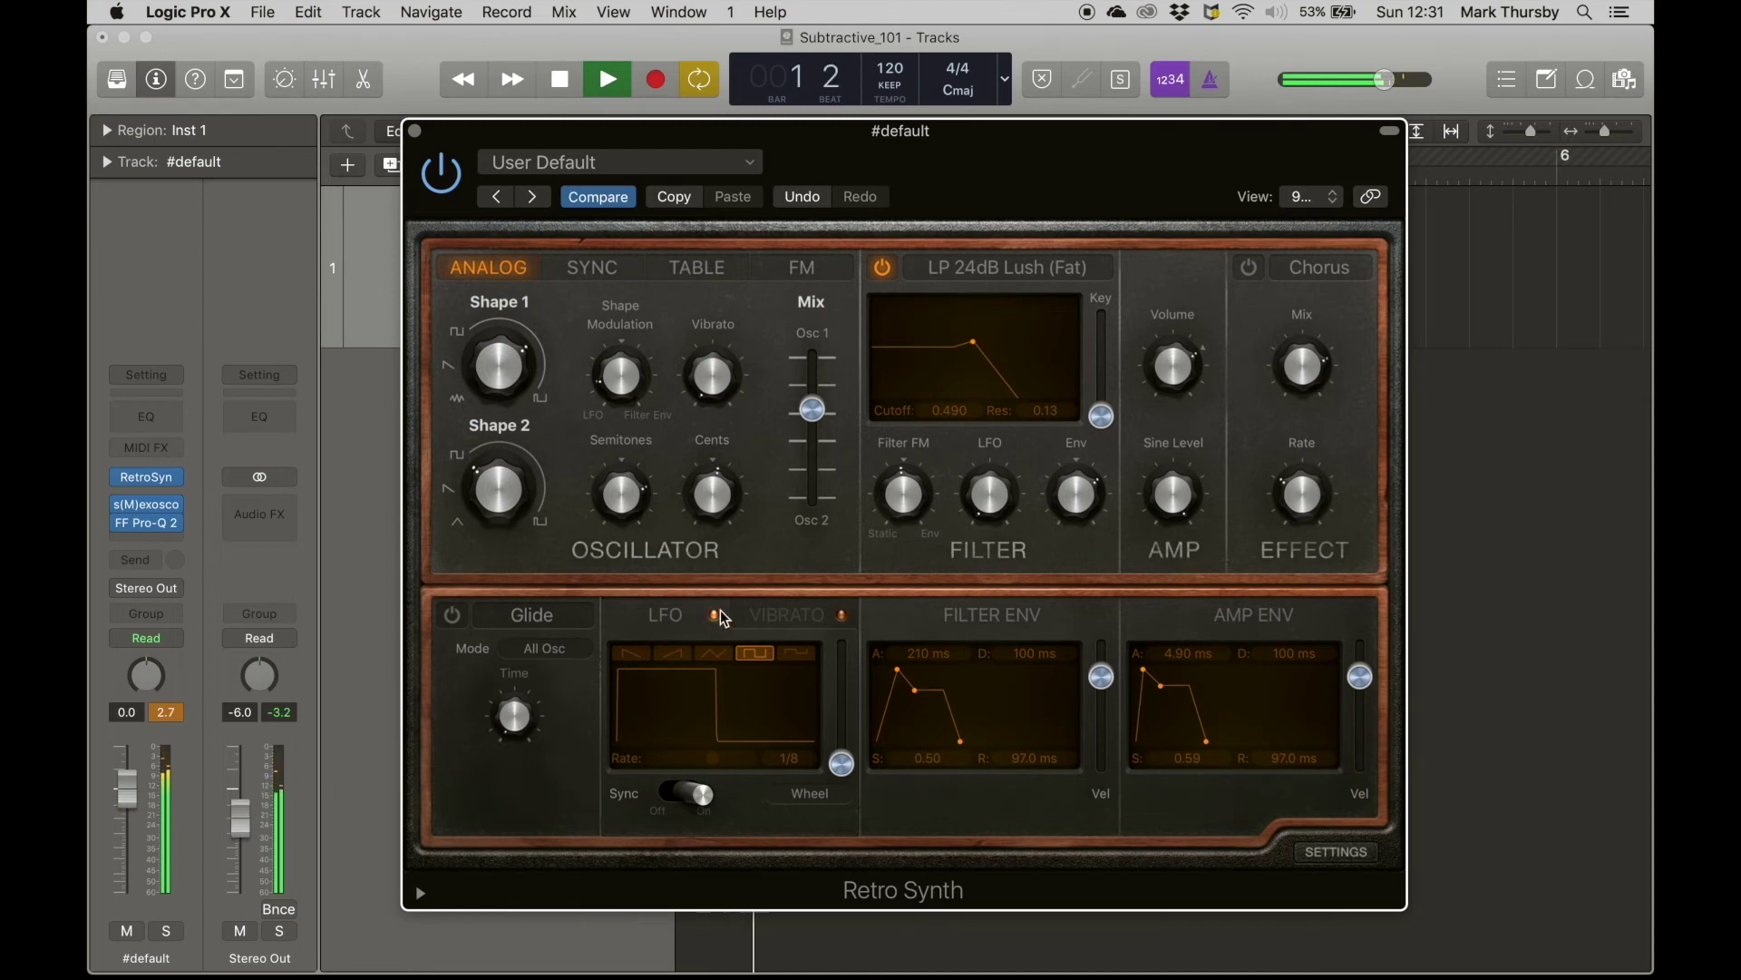
pyautogui.press('space')
# - Check Shape 1 and adjust the LFO-driven Shape Modulation to -0.440 while auditioning the region
pyautogui.moveTo(616, 380)
pyautogui.moveTo(509, 365)
pyautogui.moveTo(506, 367)
pyautogui.mouseDown()
pyautogui.moveTo(506, 400)
pyautogui.moveTo(505, 358)
pyautogui.moveTo(506, 381)
pyautogui.mouseUp()
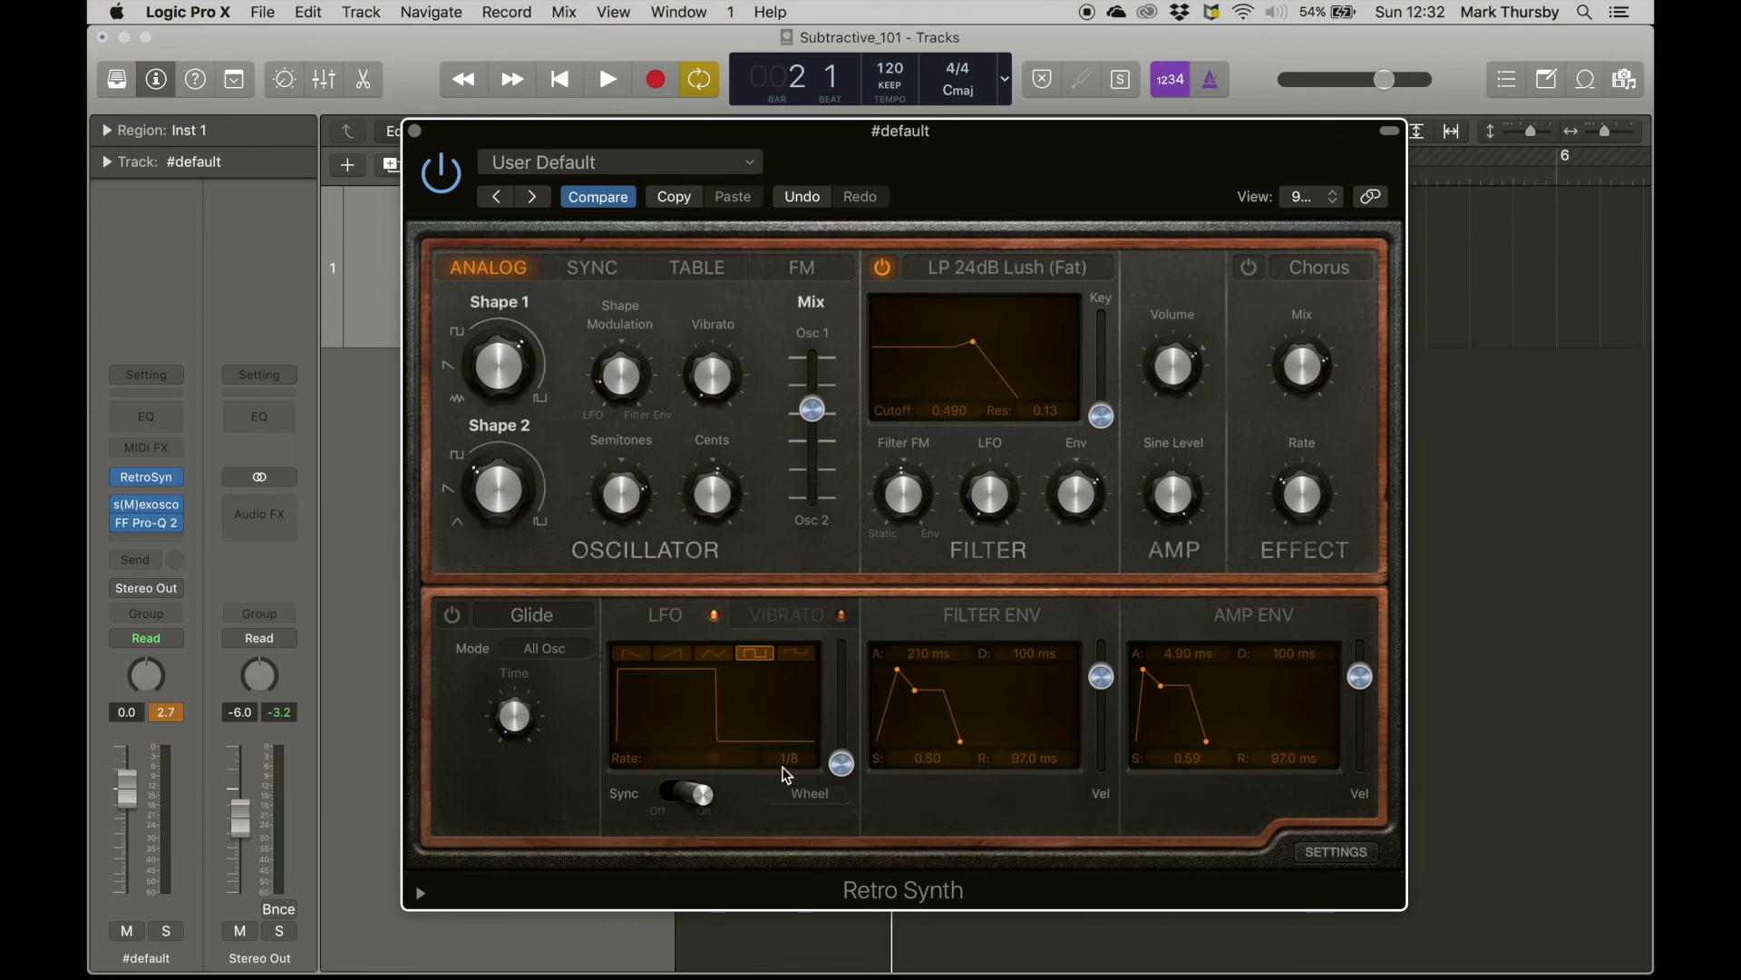
pyautogui.moveTo(607, 384)
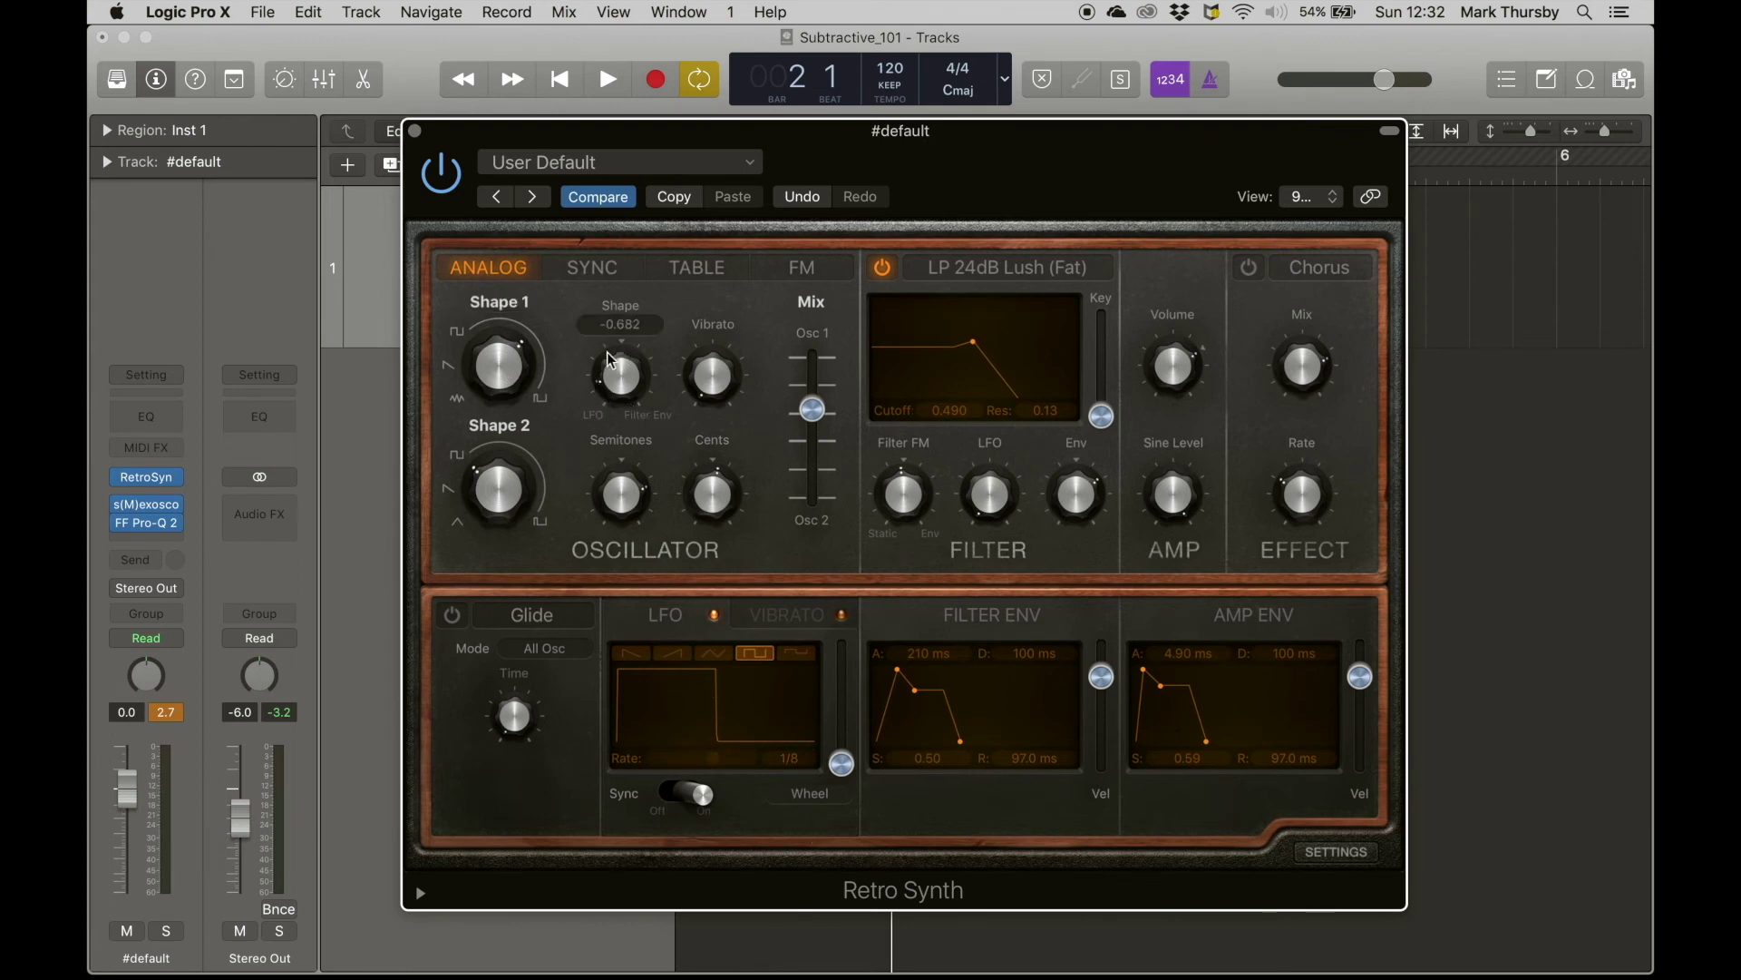
pyautogui.moveTo(617, 380)
pyautogui.mouseDown()
pyautogui.moveTo(624, 345)
pyautogui.moveTo(610, 400)
pyautogui.moveTo(633, 444)
pyautogui.moveTo(622, 379)
pyautogui.moveTo(627, 399)
pyautogui.mouseUp()
pyautogui.press('space')
pyautogui.press('space')
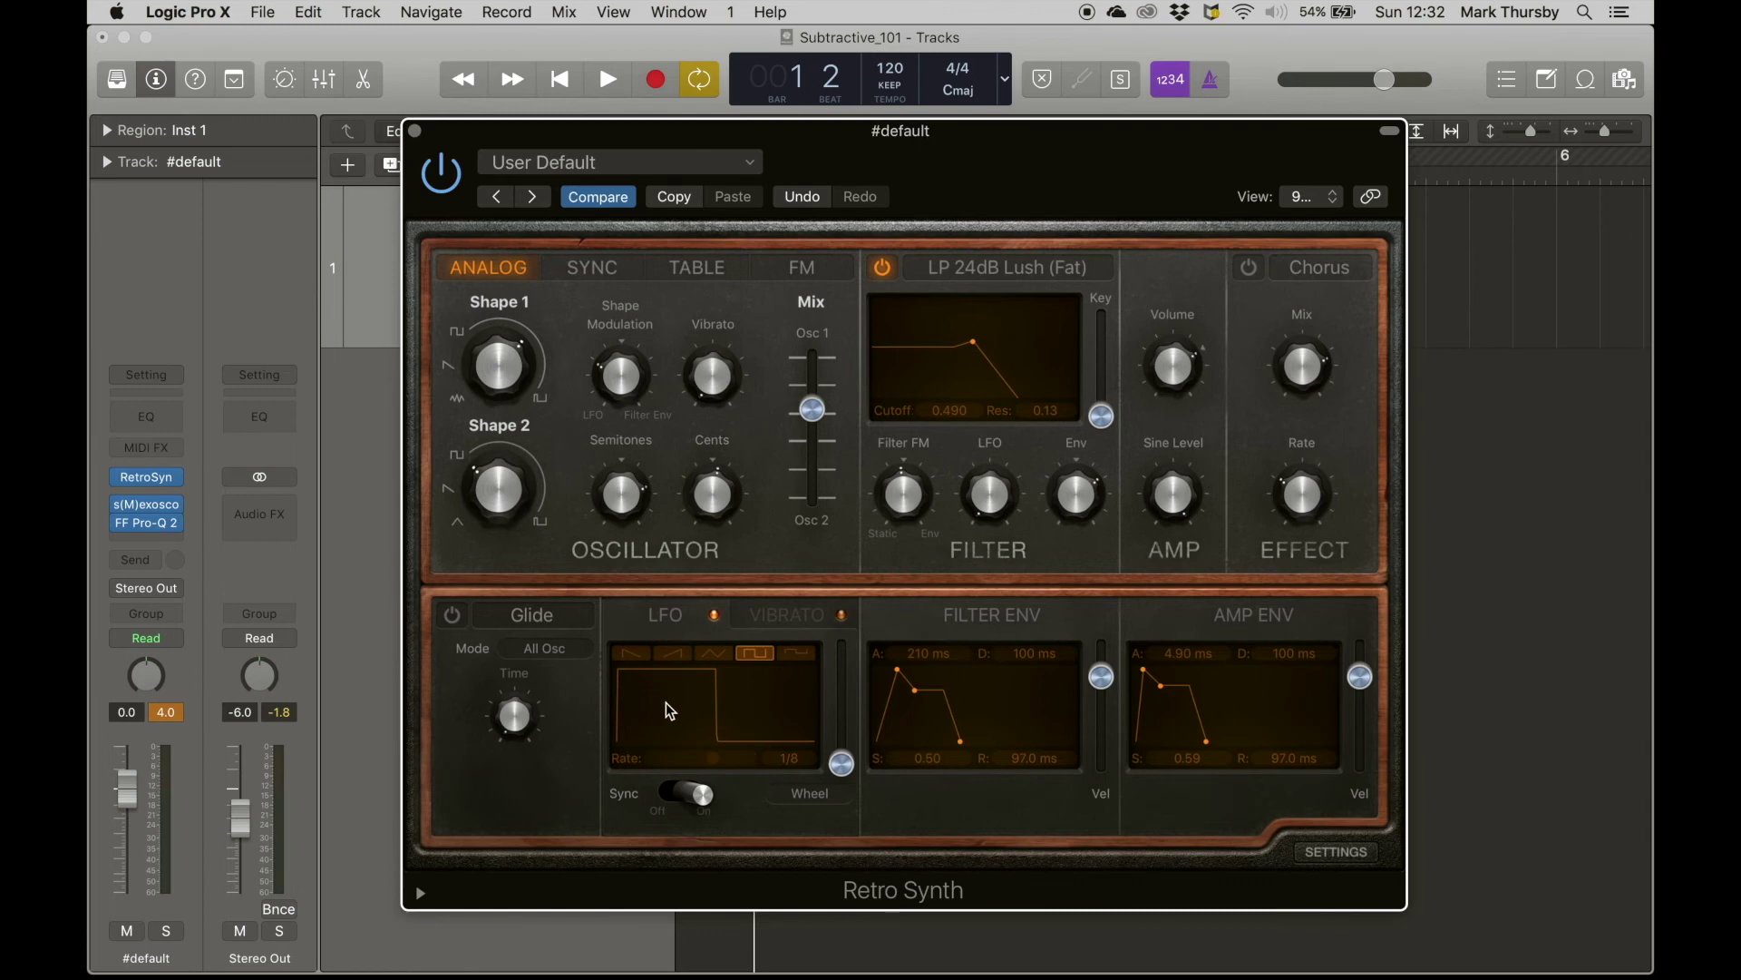
pyautogui.moveTo(995, 512)
pyautogui.press('space')
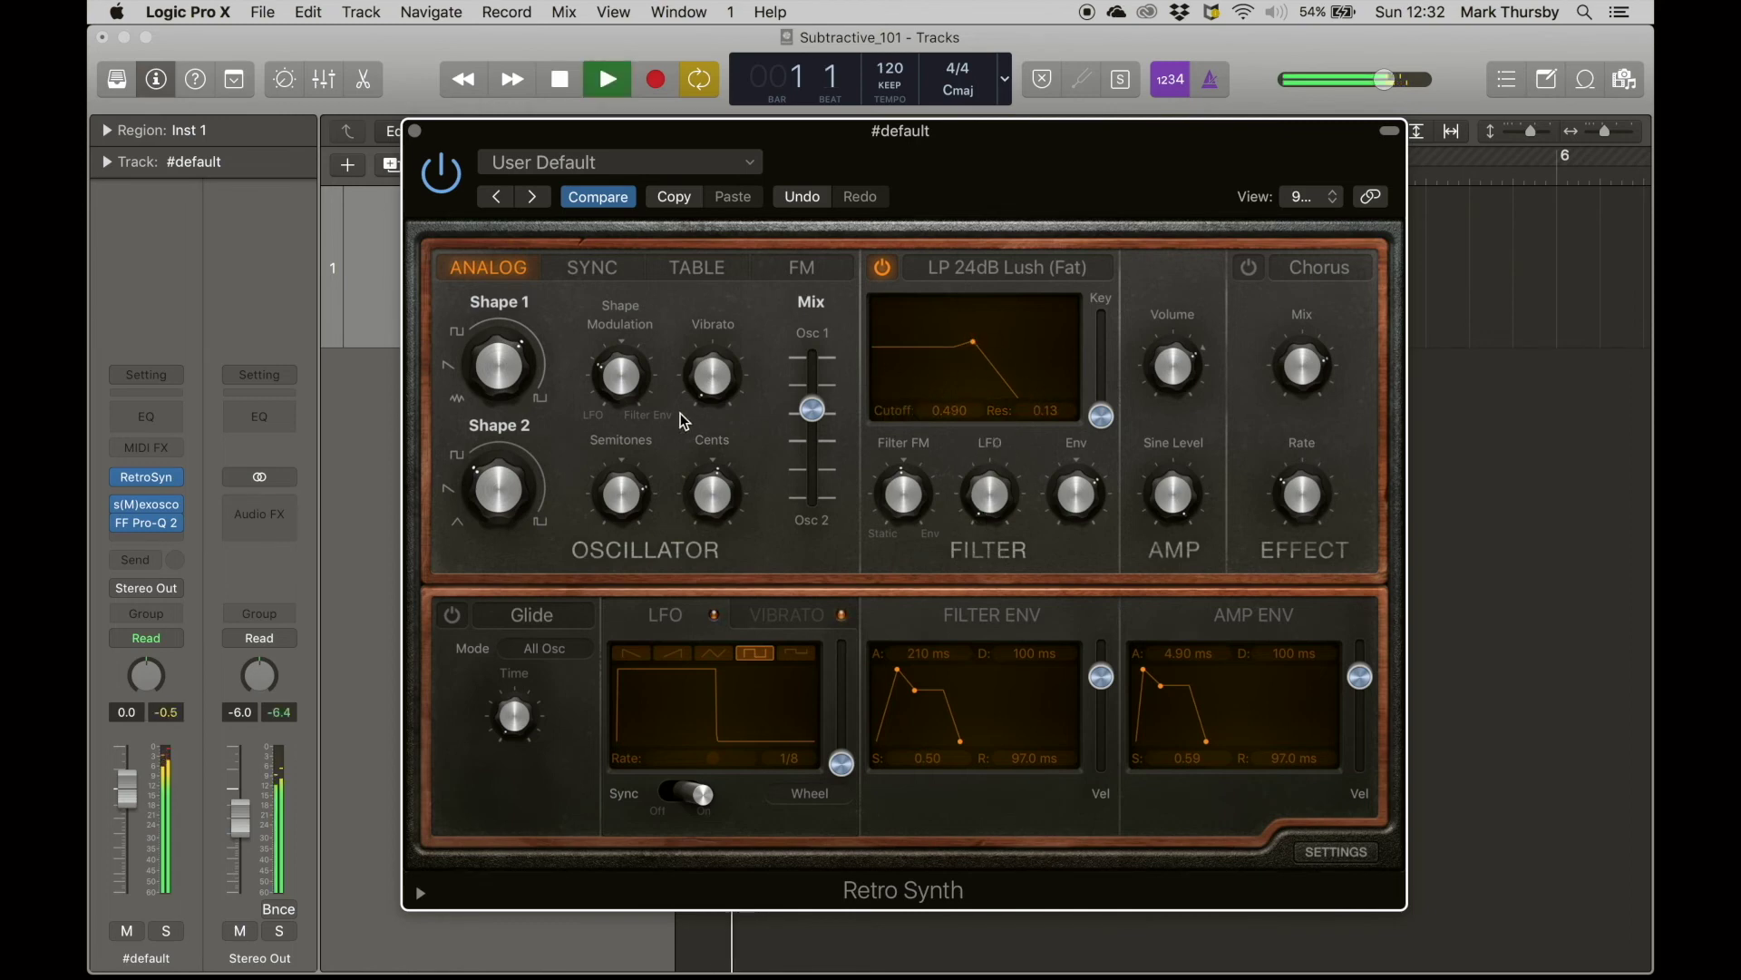
pyautogui.moveTo(606, 381)
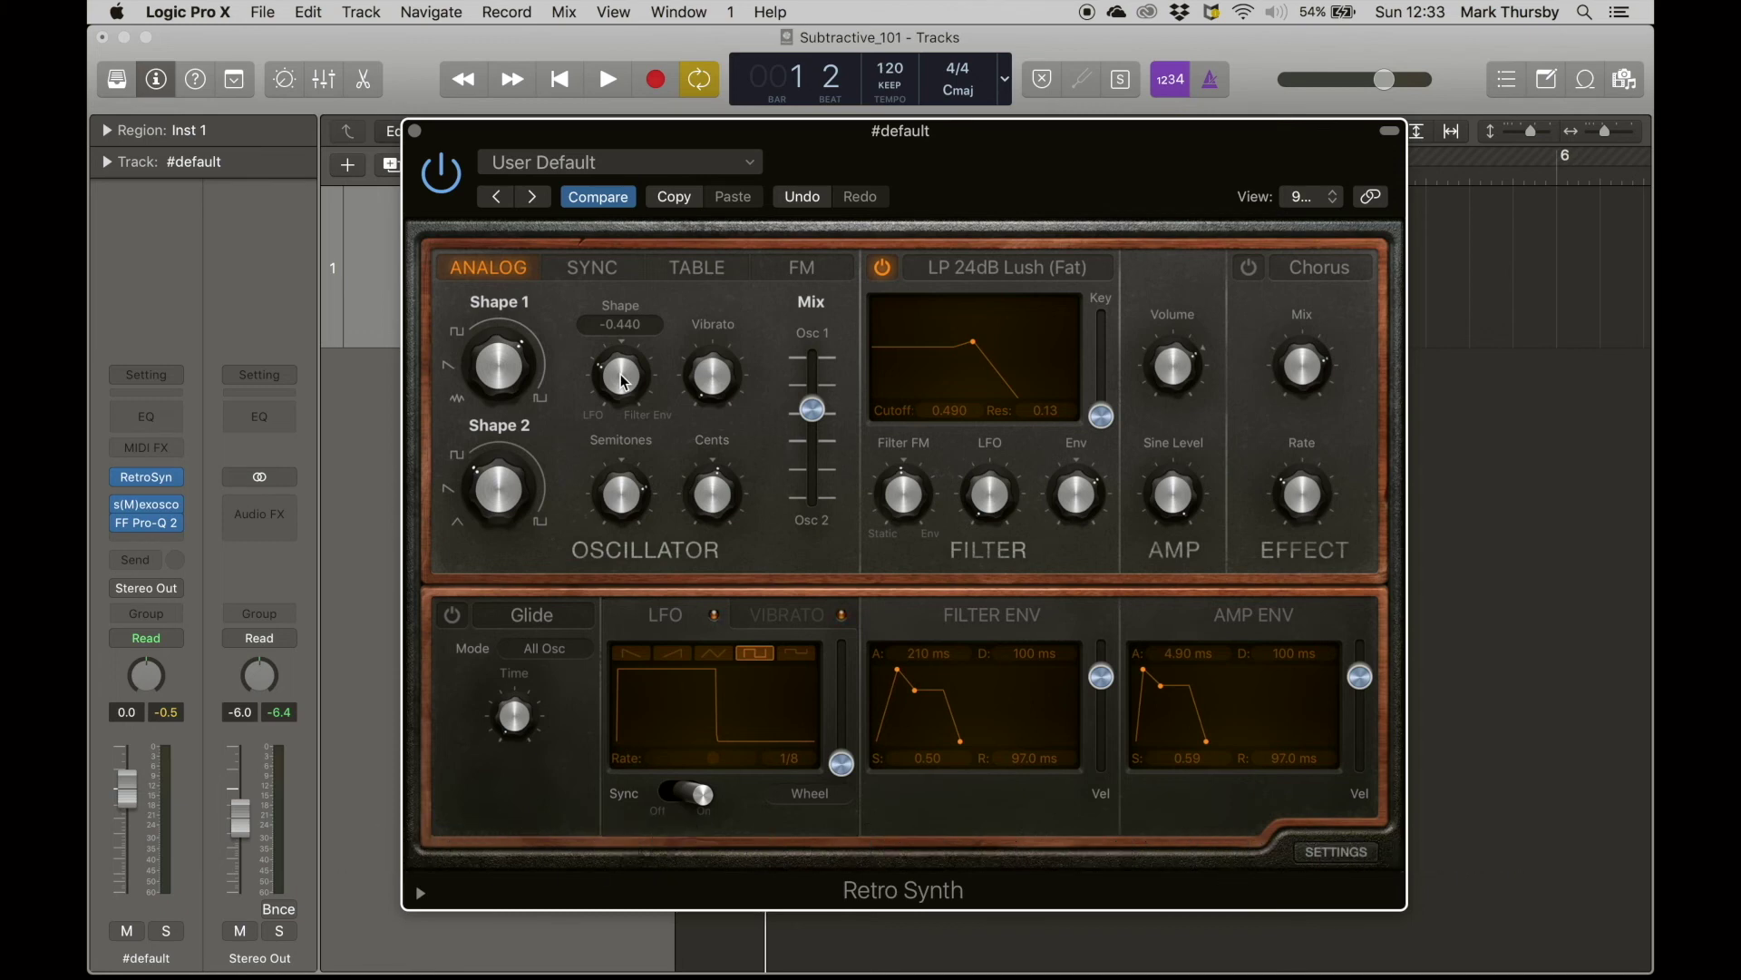
# - Reset Shape Modulation to zero and raise the filter's LFO amount to 0.21 while the region plays
pyautogui.keyDown('alt'); pyautogui.click(624, 381); pyautogui.keyUp('alt')
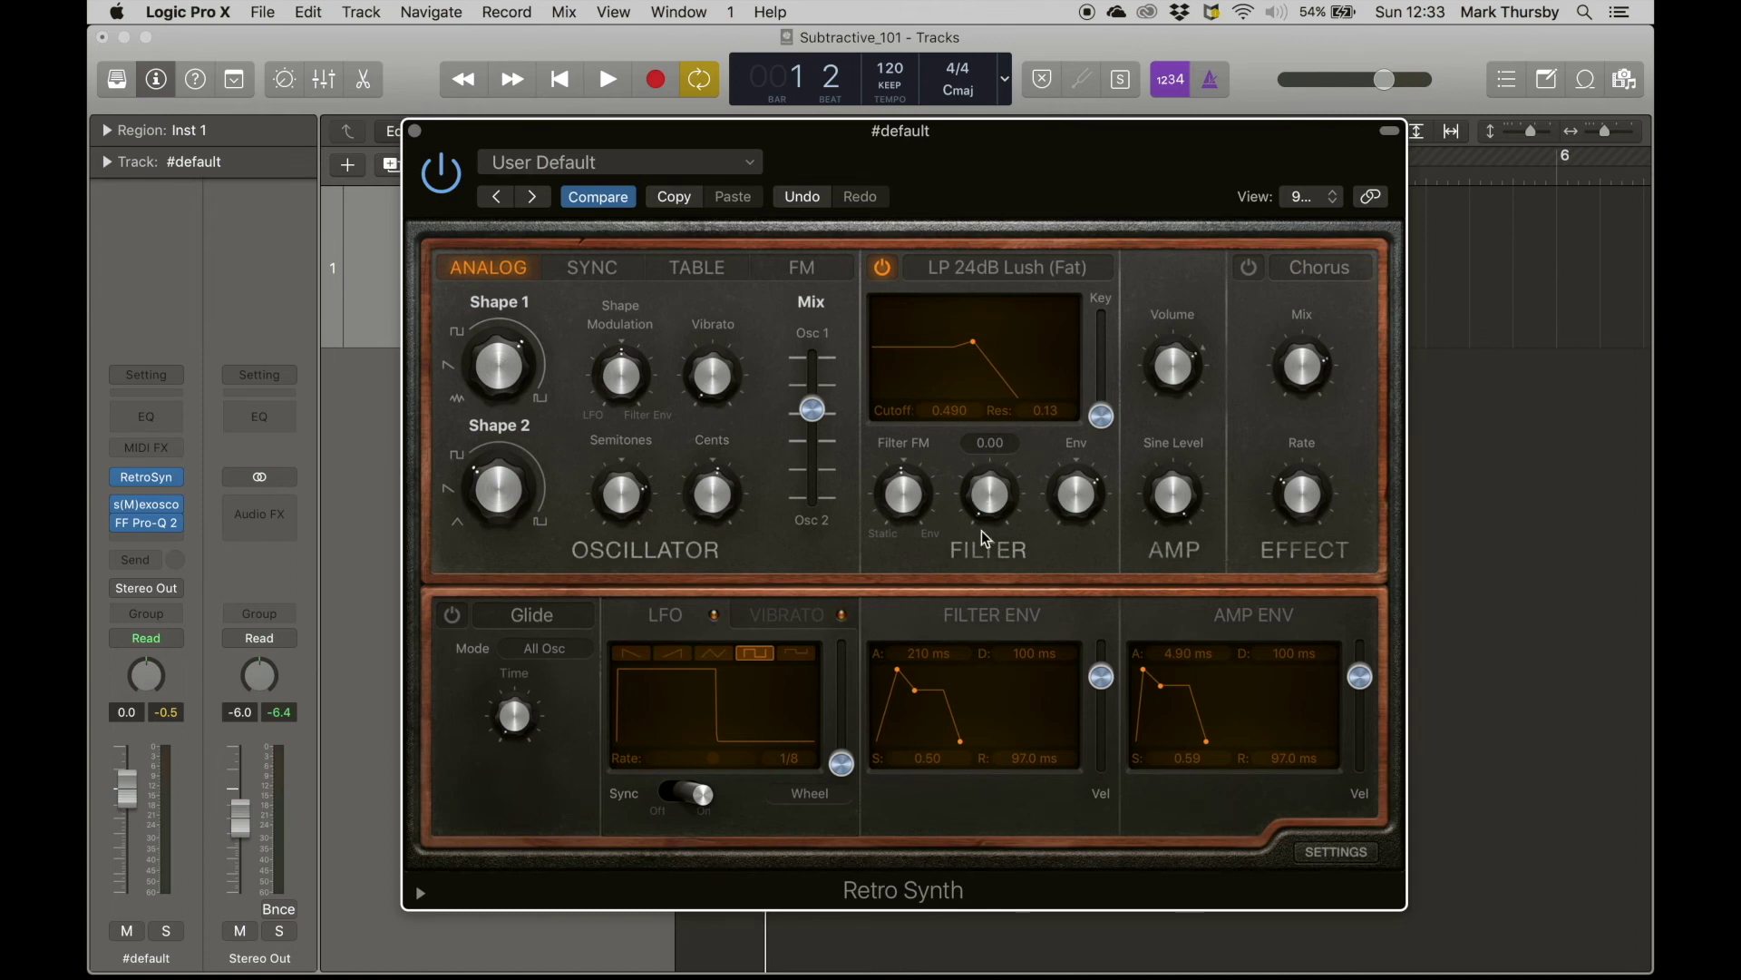
pyautogui.press('space')
pyautogui.moveTo(991, 498); pyautogui.dragTo(992, 449)
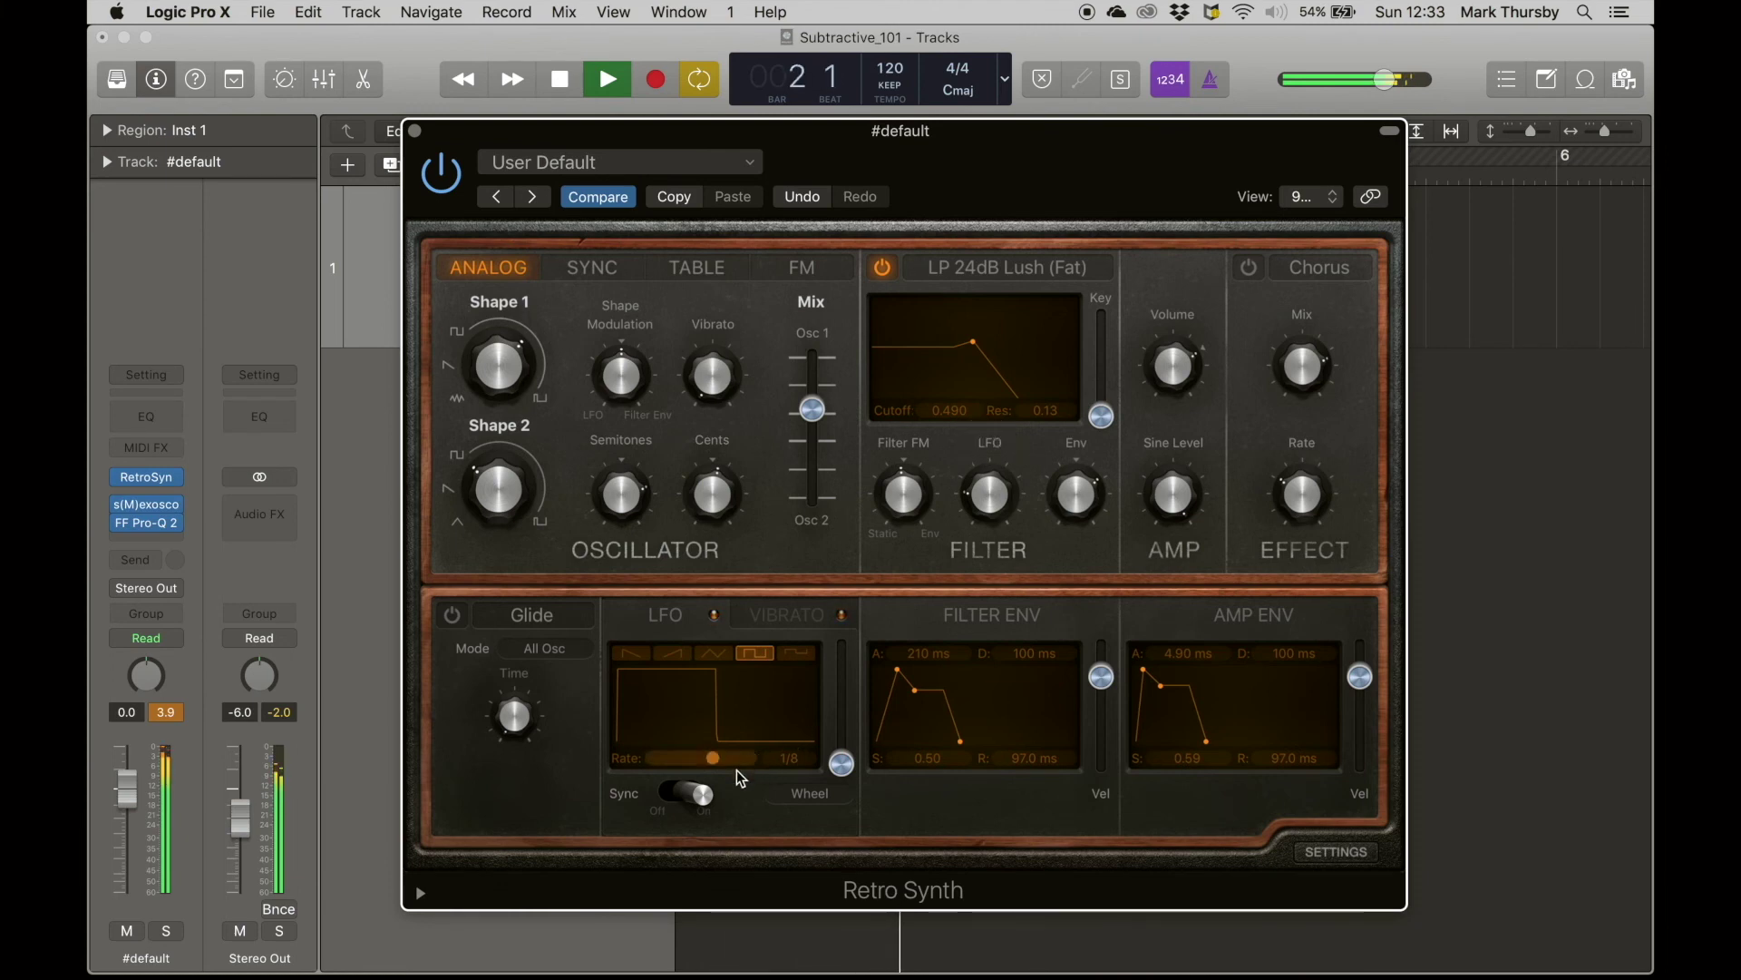
# - Set the LFO rate to 1/8t and audition the filter modulation
pyautogui.moveTo(763, 771)
pyautogui.moveTo(722, 762); pyautogui.dragTo(728, 768)
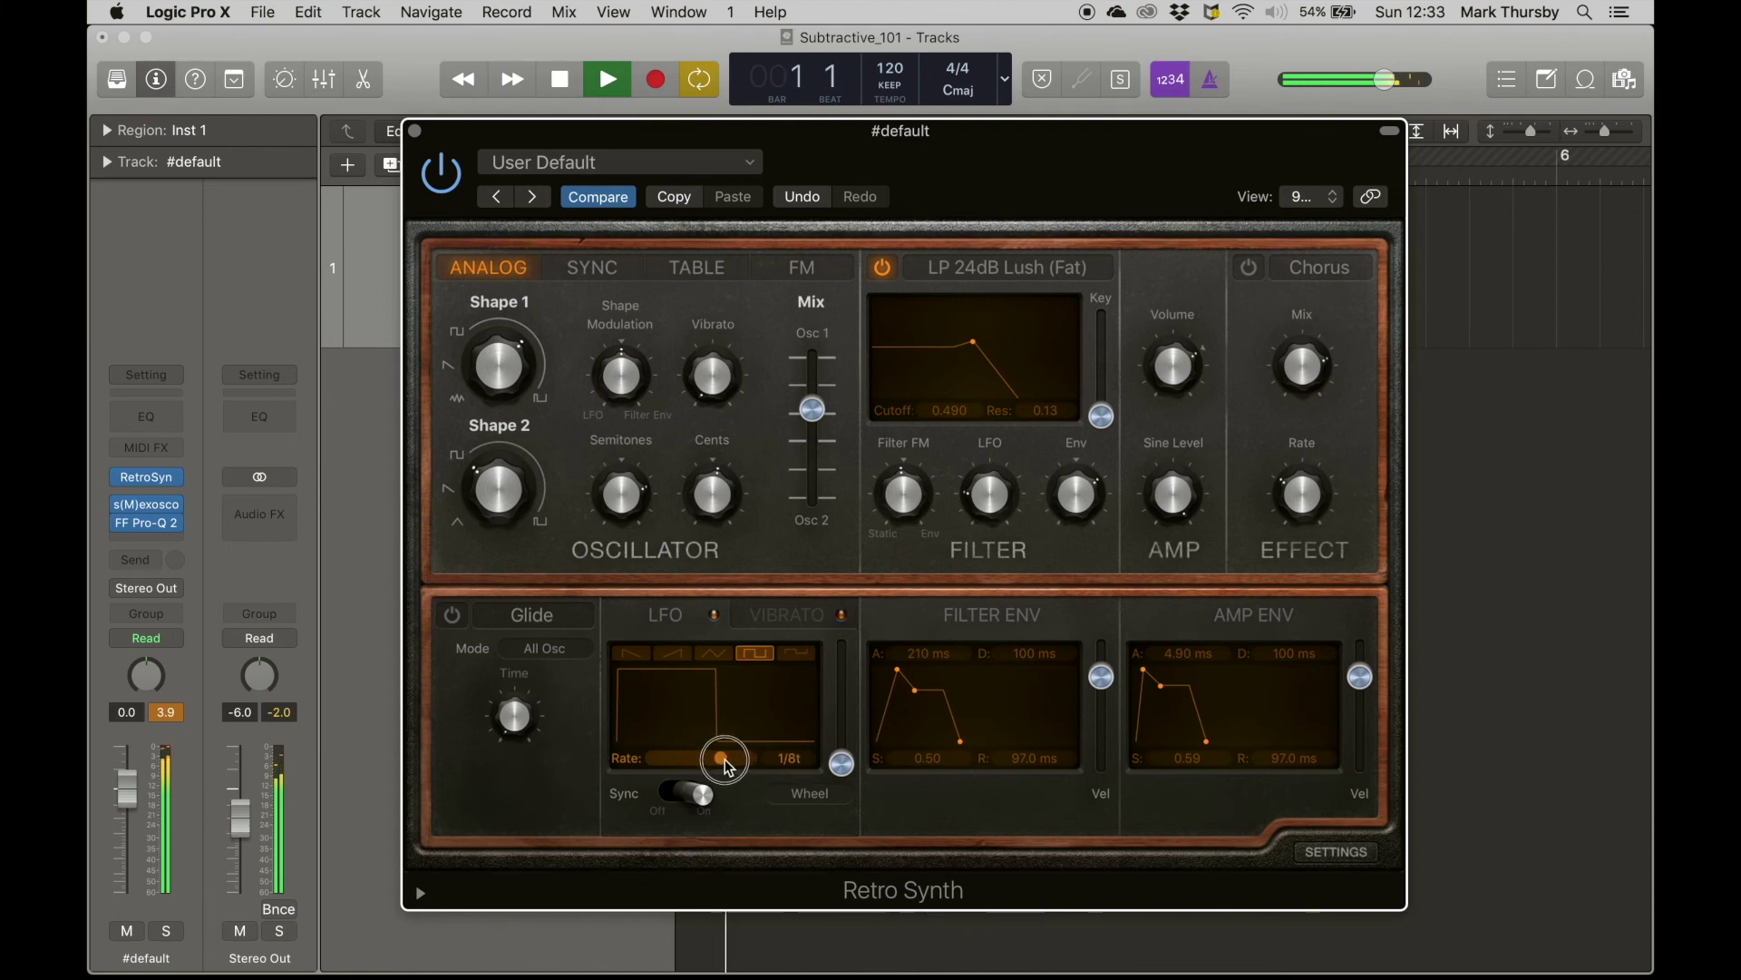
pyautogui.press('space')
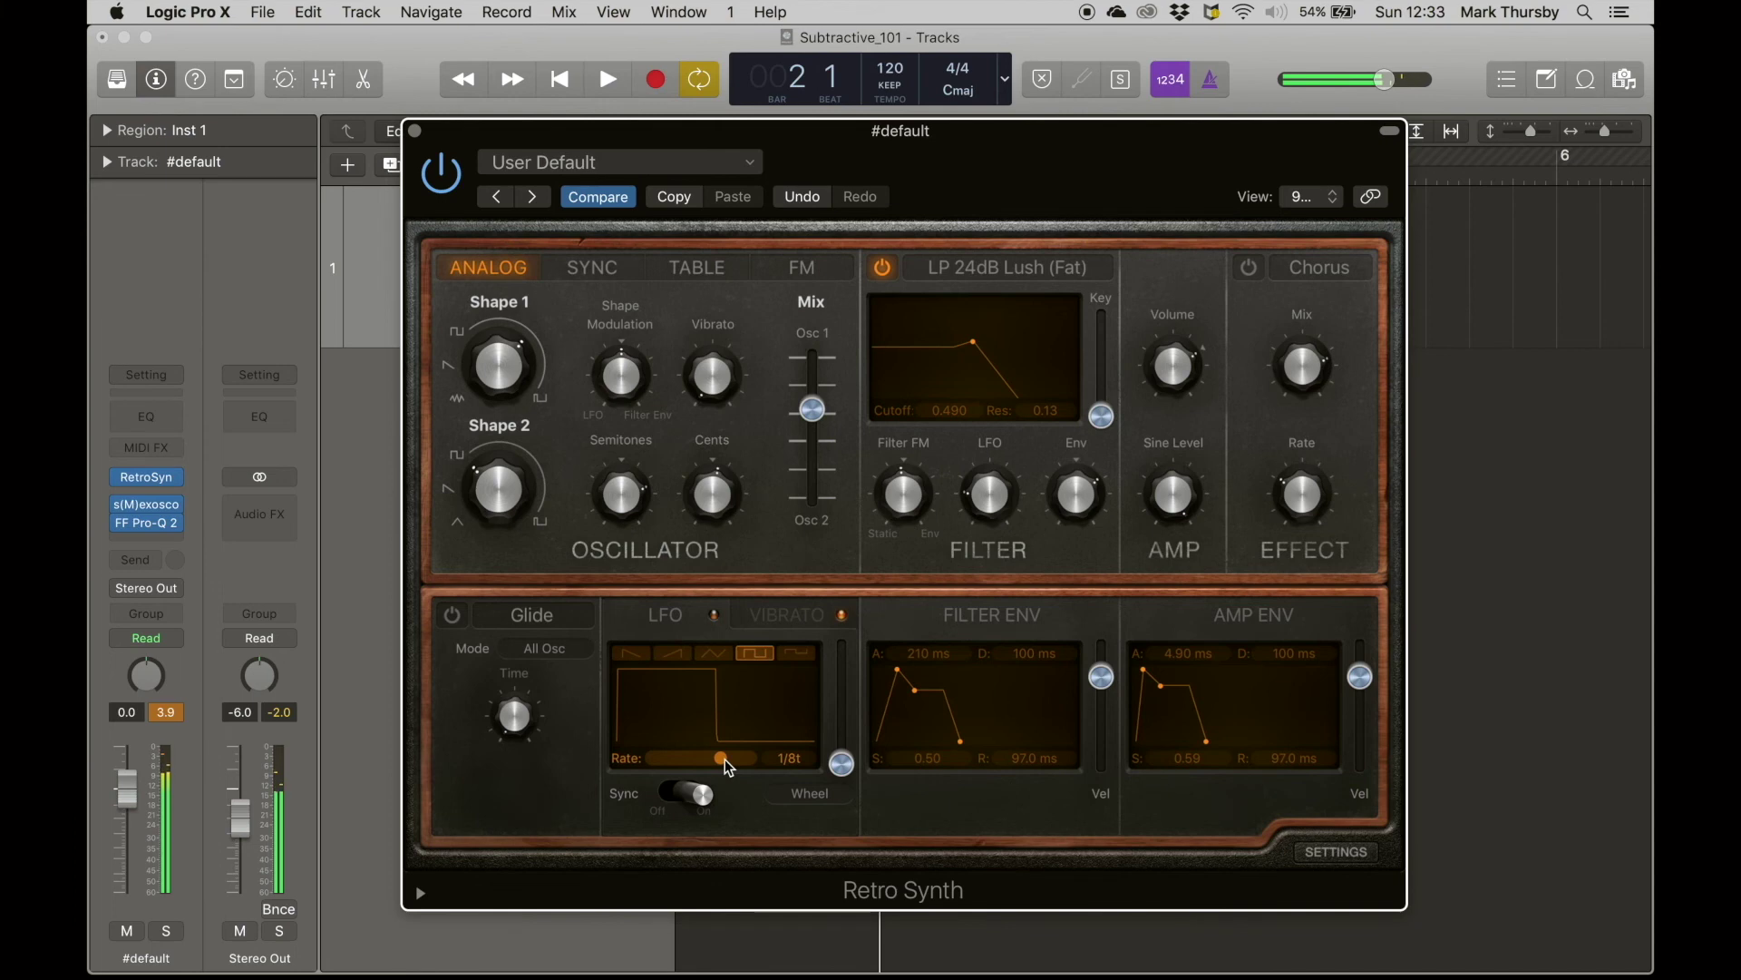
pyautogui.press('space')
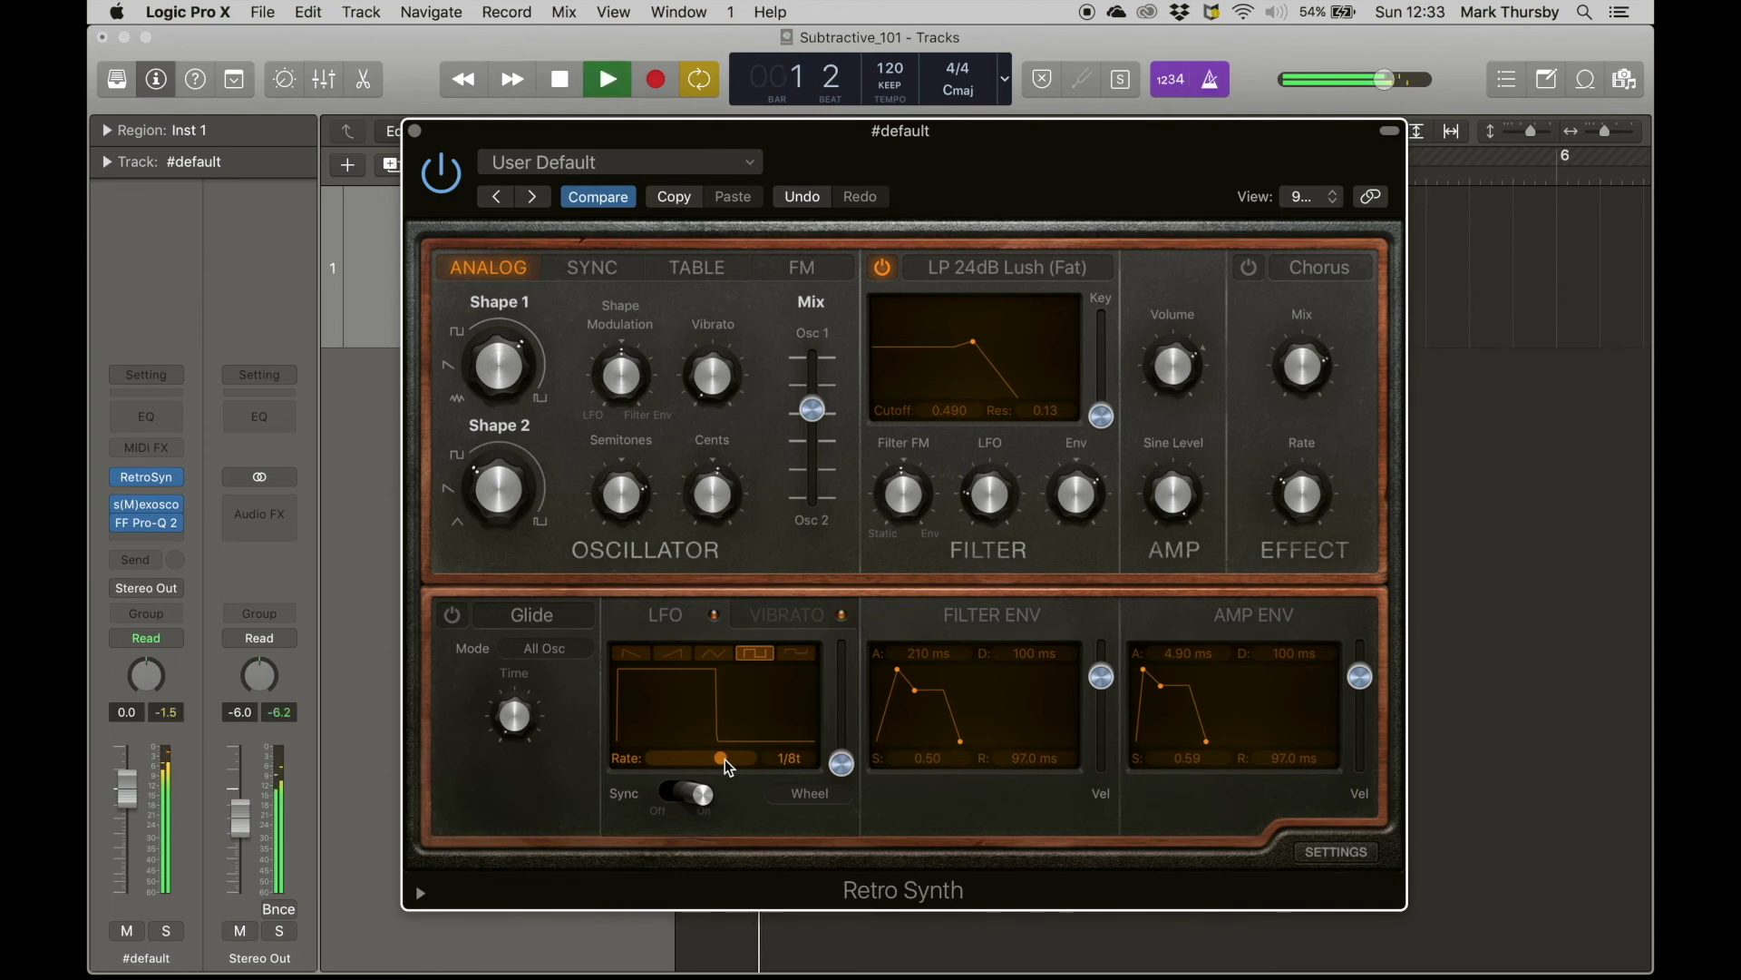
# - Vary the filter's LFO amount during playback, stop the playback and reset the amount to its default
pyautogui.click(988, 500)
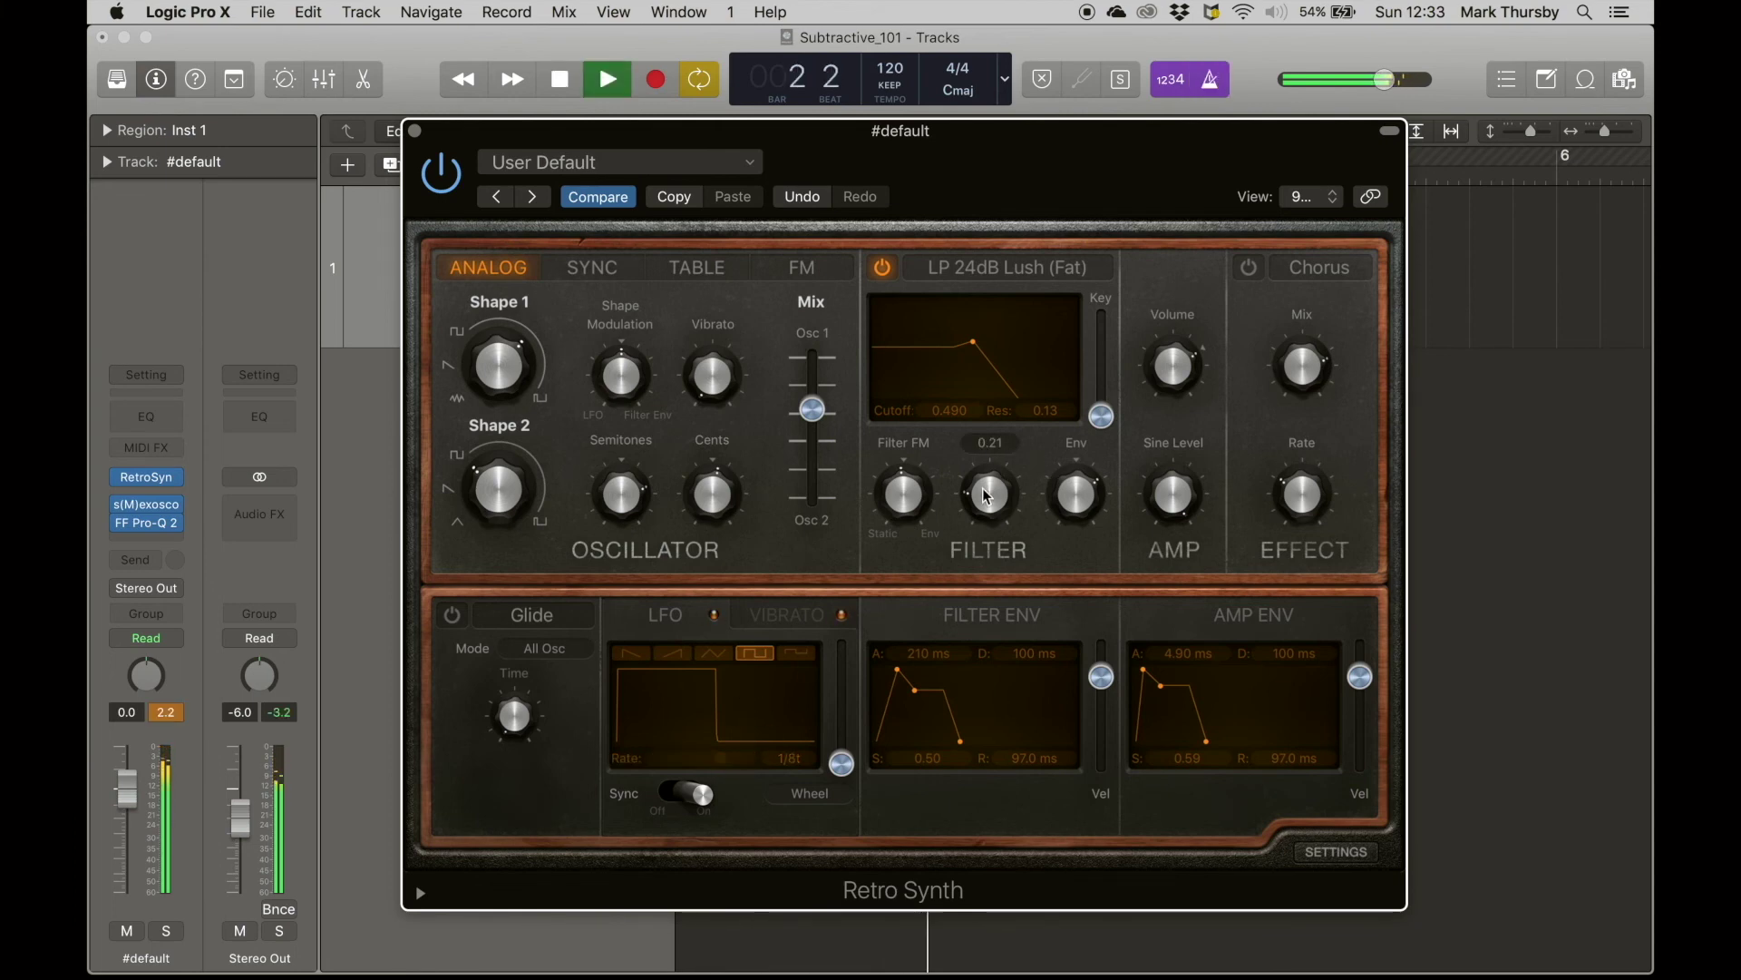
pyautogui.moveTo(987, 500)
pyautogui.mouseDown()
pyautogui.moveTo(991, 526)
pyautogui.moveTo(995, 460)
pyautogui.moveTo(991, 498)
pyautogui.mouseUp()
pyautogui.press('space')
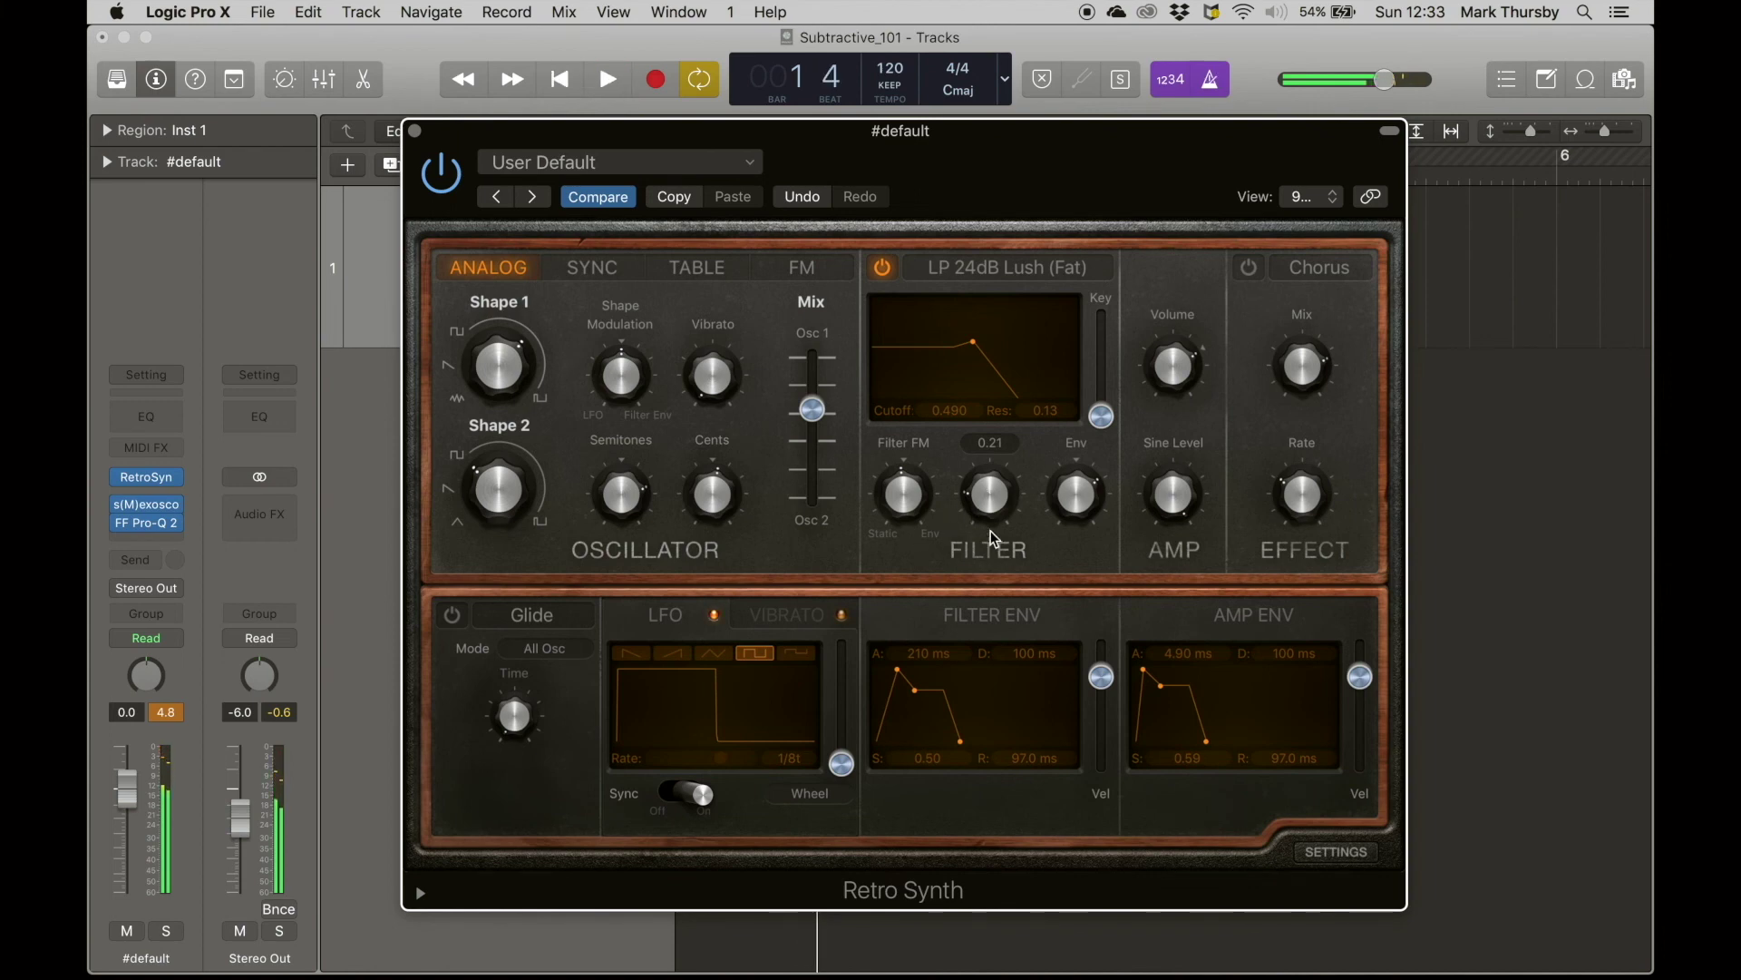
pyautogui.keyDown('alt'); pyautogui.click(1007, 491); pyautogui.keyUp('alt')
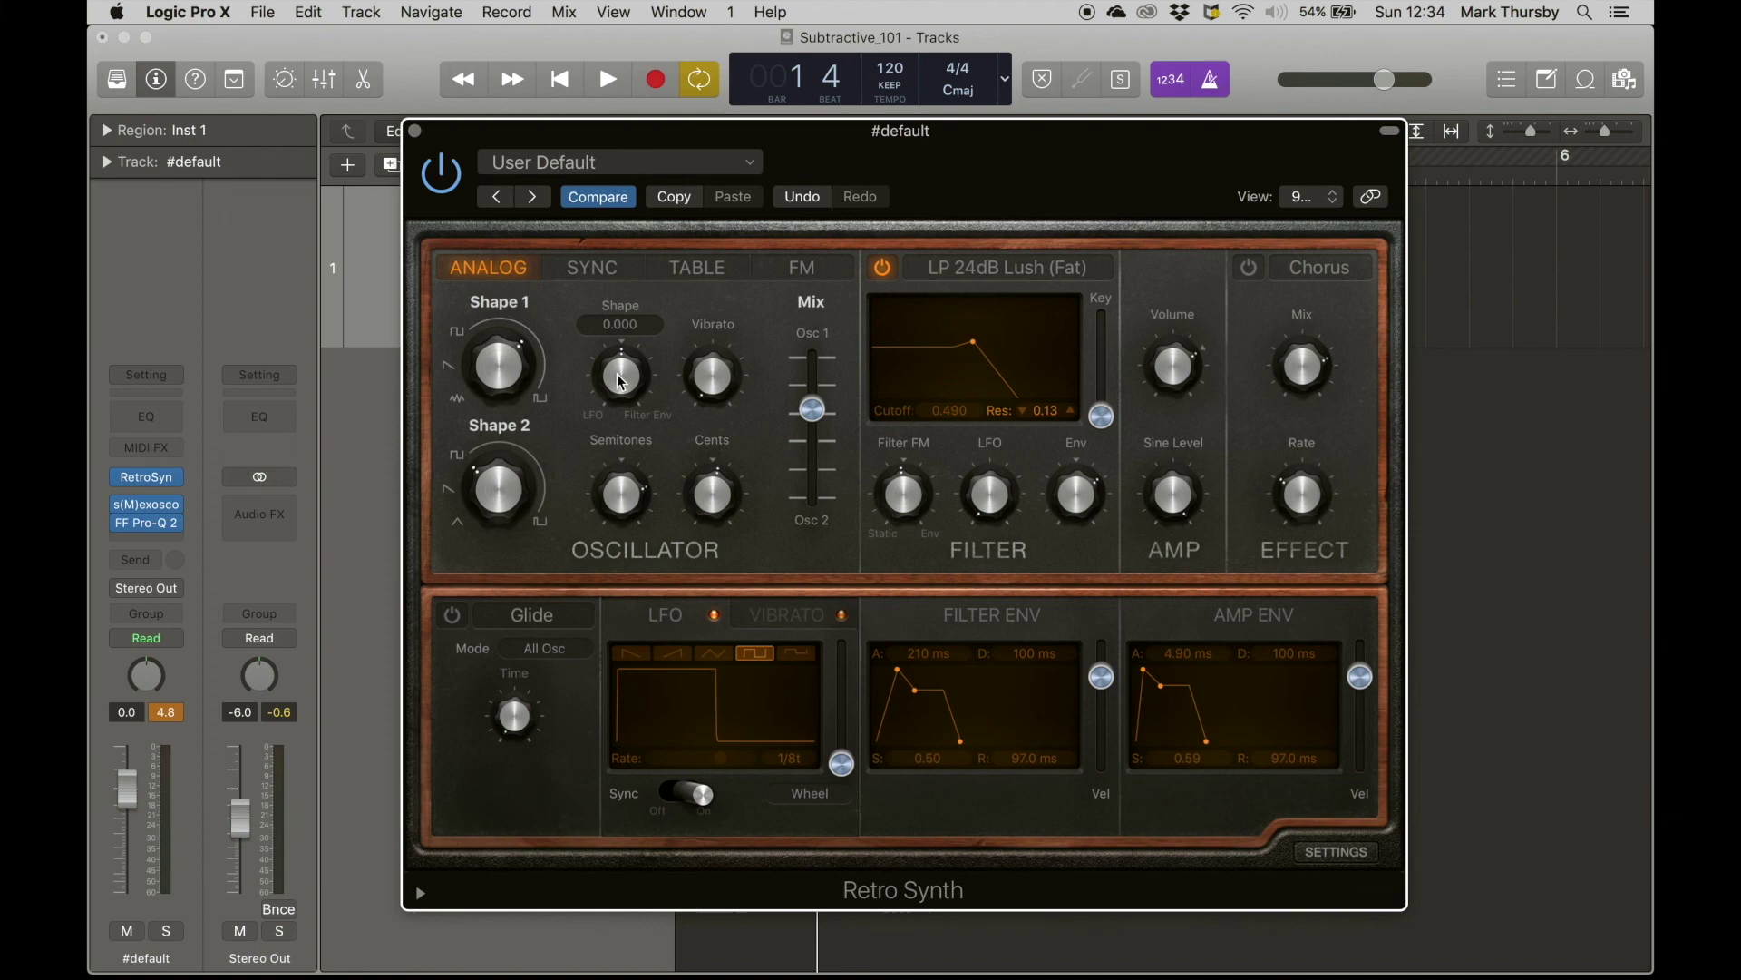
# - Try Shape Modulation toward LFO, check Shape 1, reset the modulation to 0.000 and replay the region
pyautogui.moveTo(621, 382)
pyautogui.mouseDown()
pyautogui.moveTo(641, 331)
pyautogui.moveTo(633, 382)
pyautogui.moveTo(606, 413)
pyautogui.moveTo(594, 396)
pyautogui.mouseUp()
pyautogui.click(495, 404)
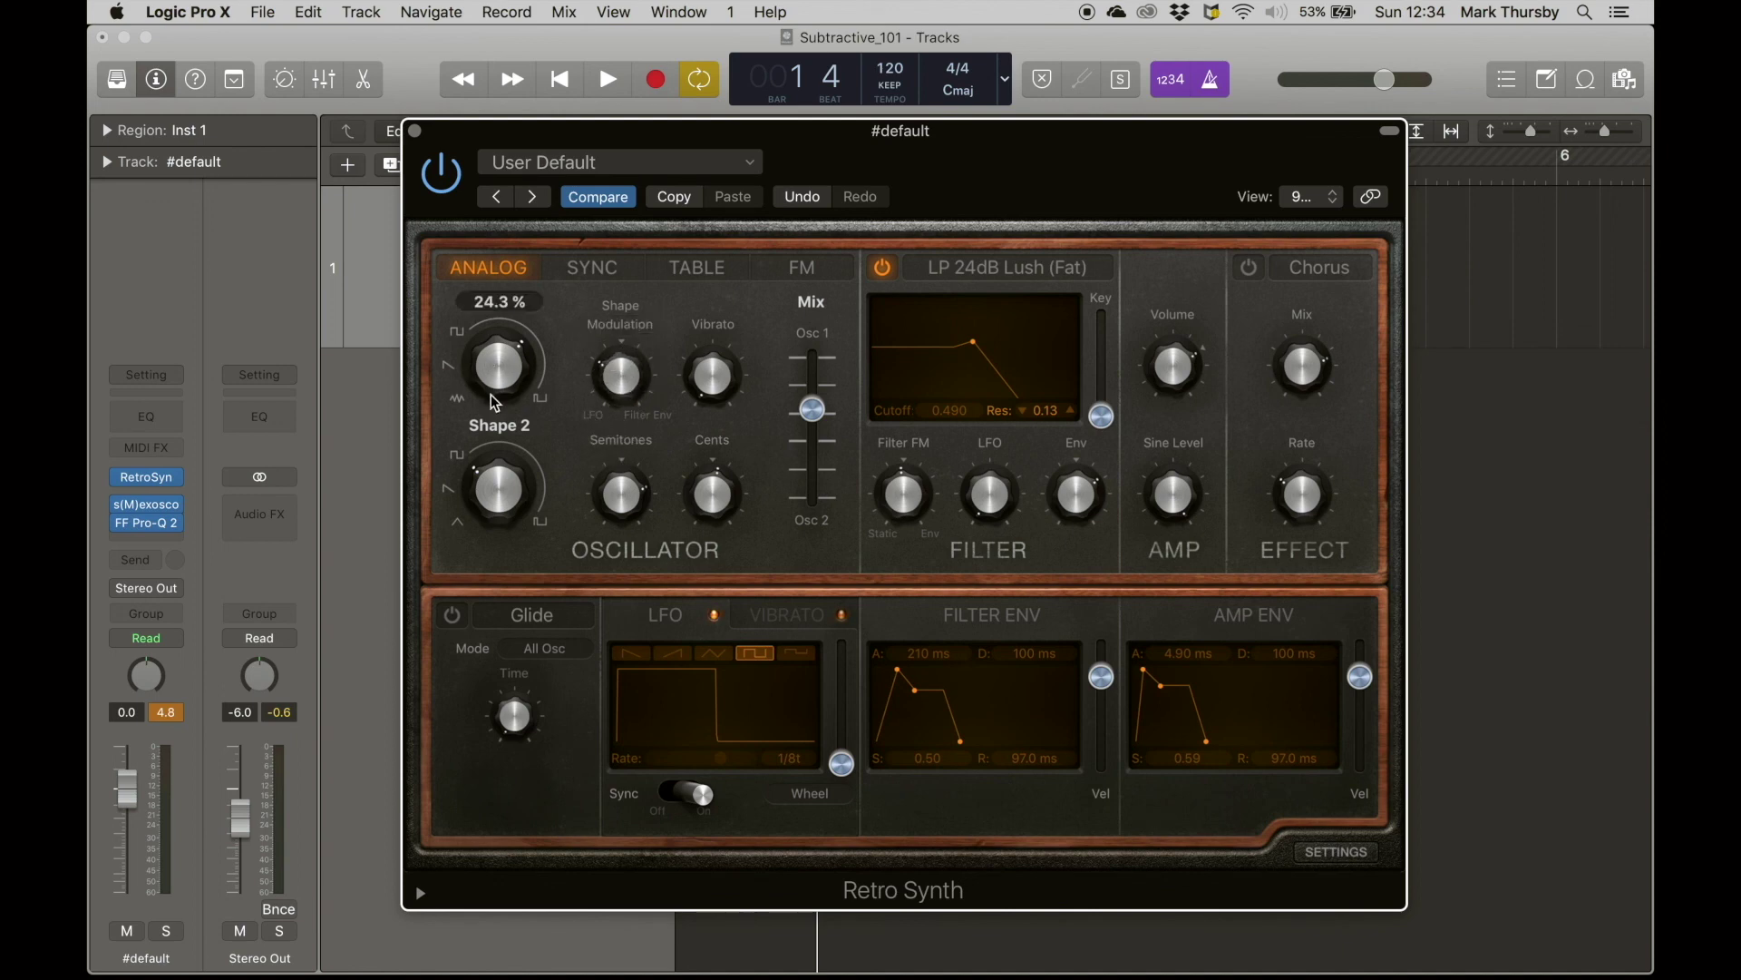
pyautogui.keyDown('alt'); pyautogui.click(624, 384); pyautogui.keyUp('alt')
pyautogui.press('space')
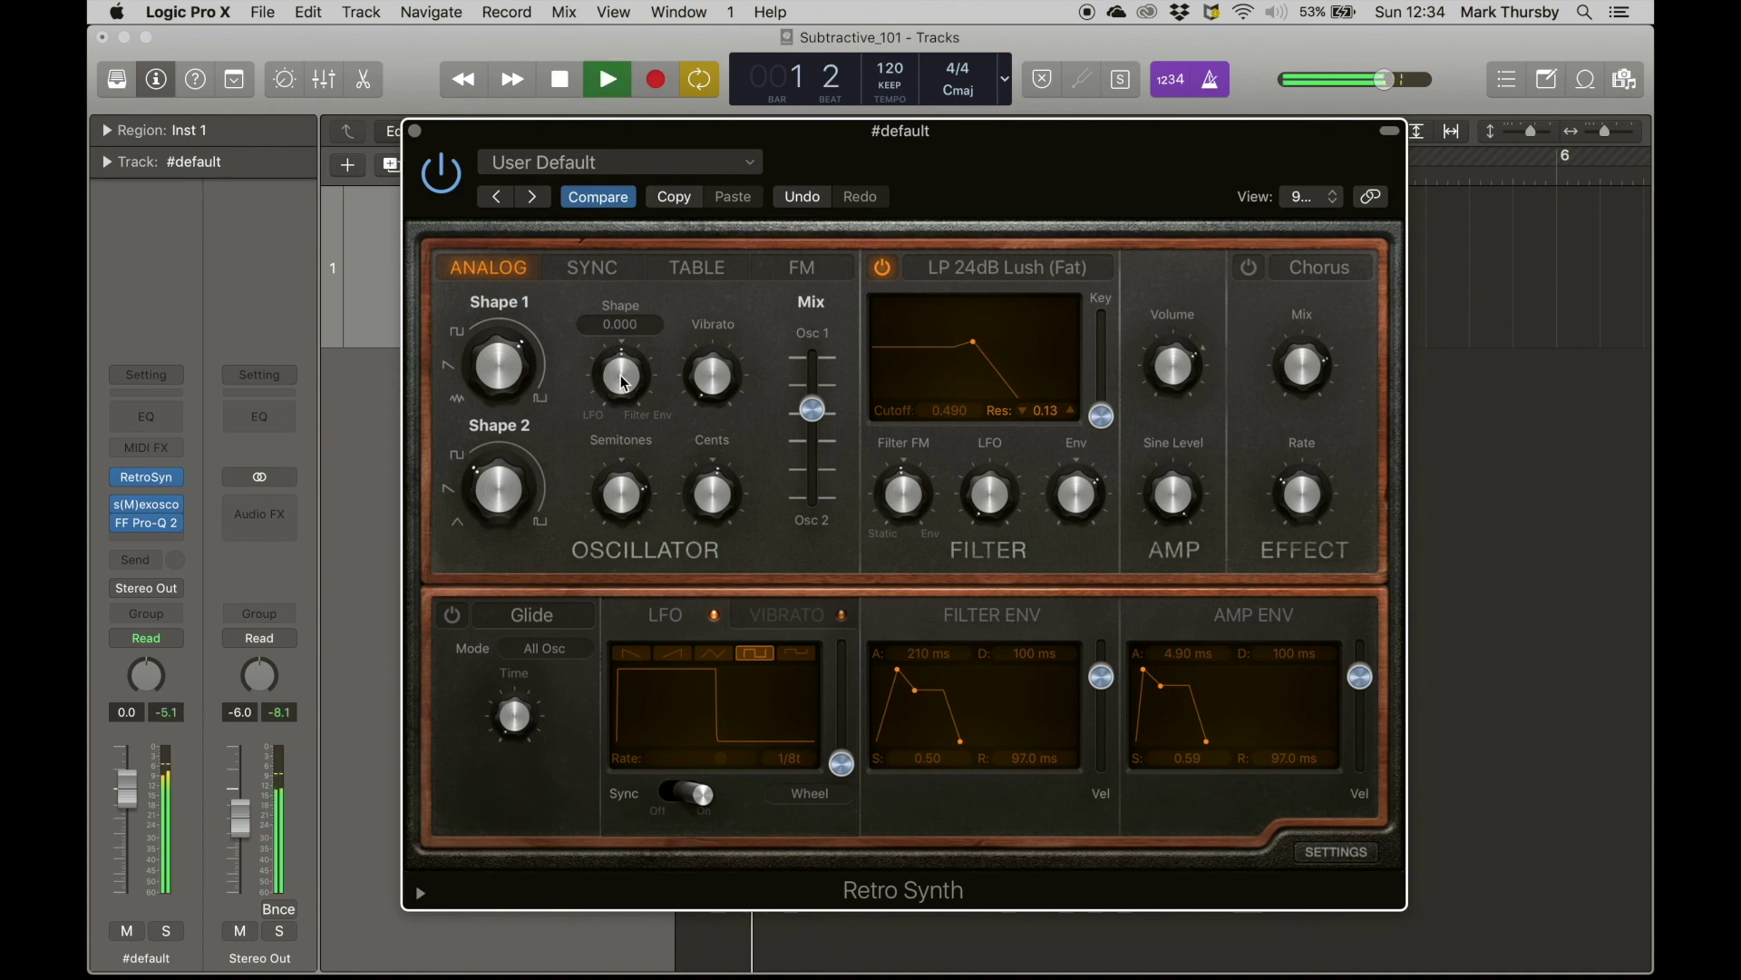
# - Set the oscillator Mix to 0.30 toward Osc 1 during playback and stop the region
pyautogui.moveTo(816, 436)
pyautogui.moveTo(816, 436); pyautogui.dragTo(816, 426)
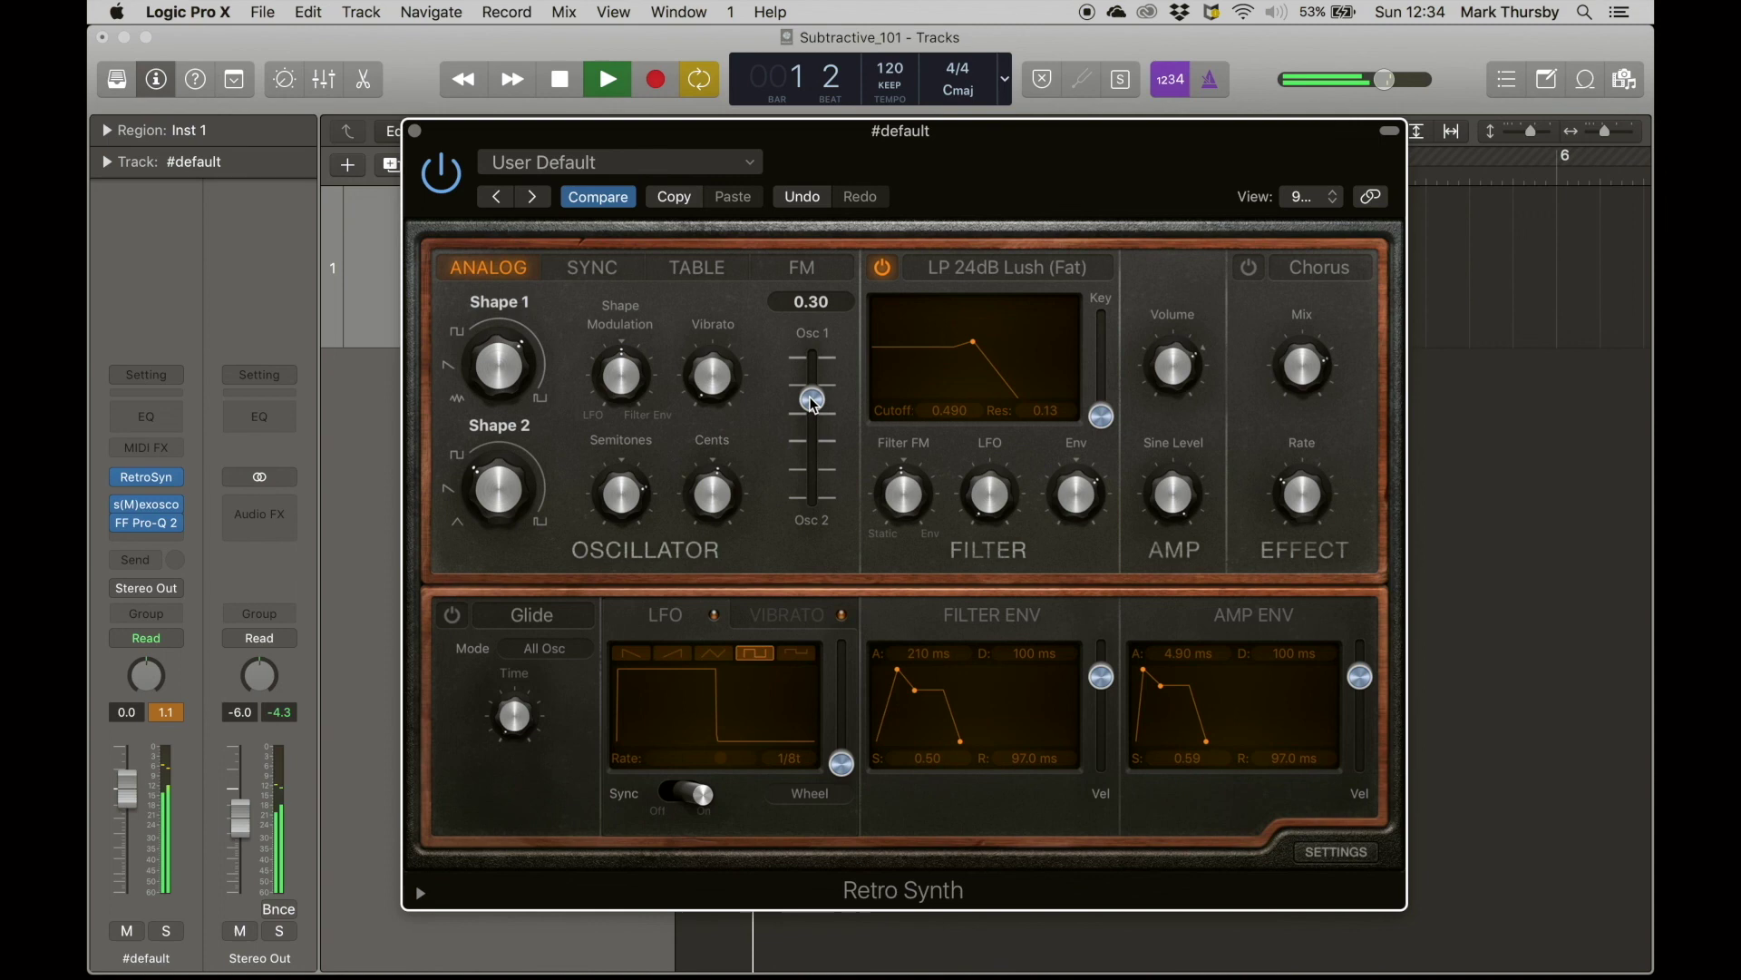
pyautogui.press('space')
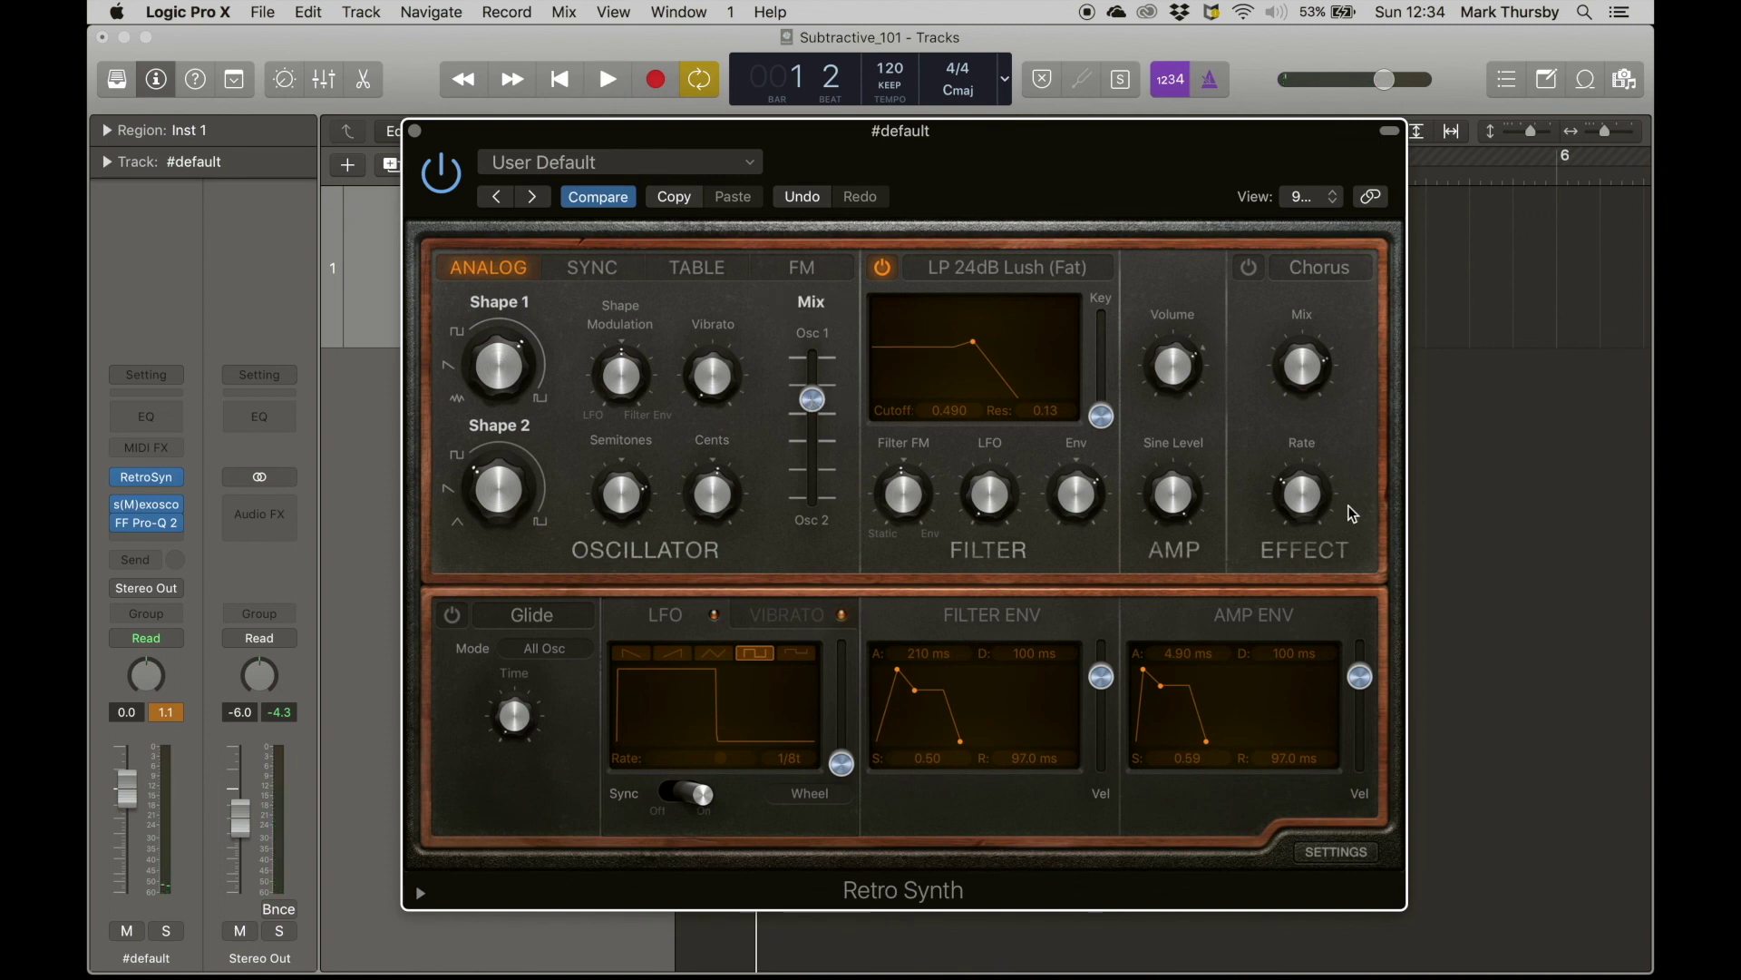
# - Replay the region, turn on the Chorus effect and audition its Mix amount
pyautogui.moveTo(1268, 311)
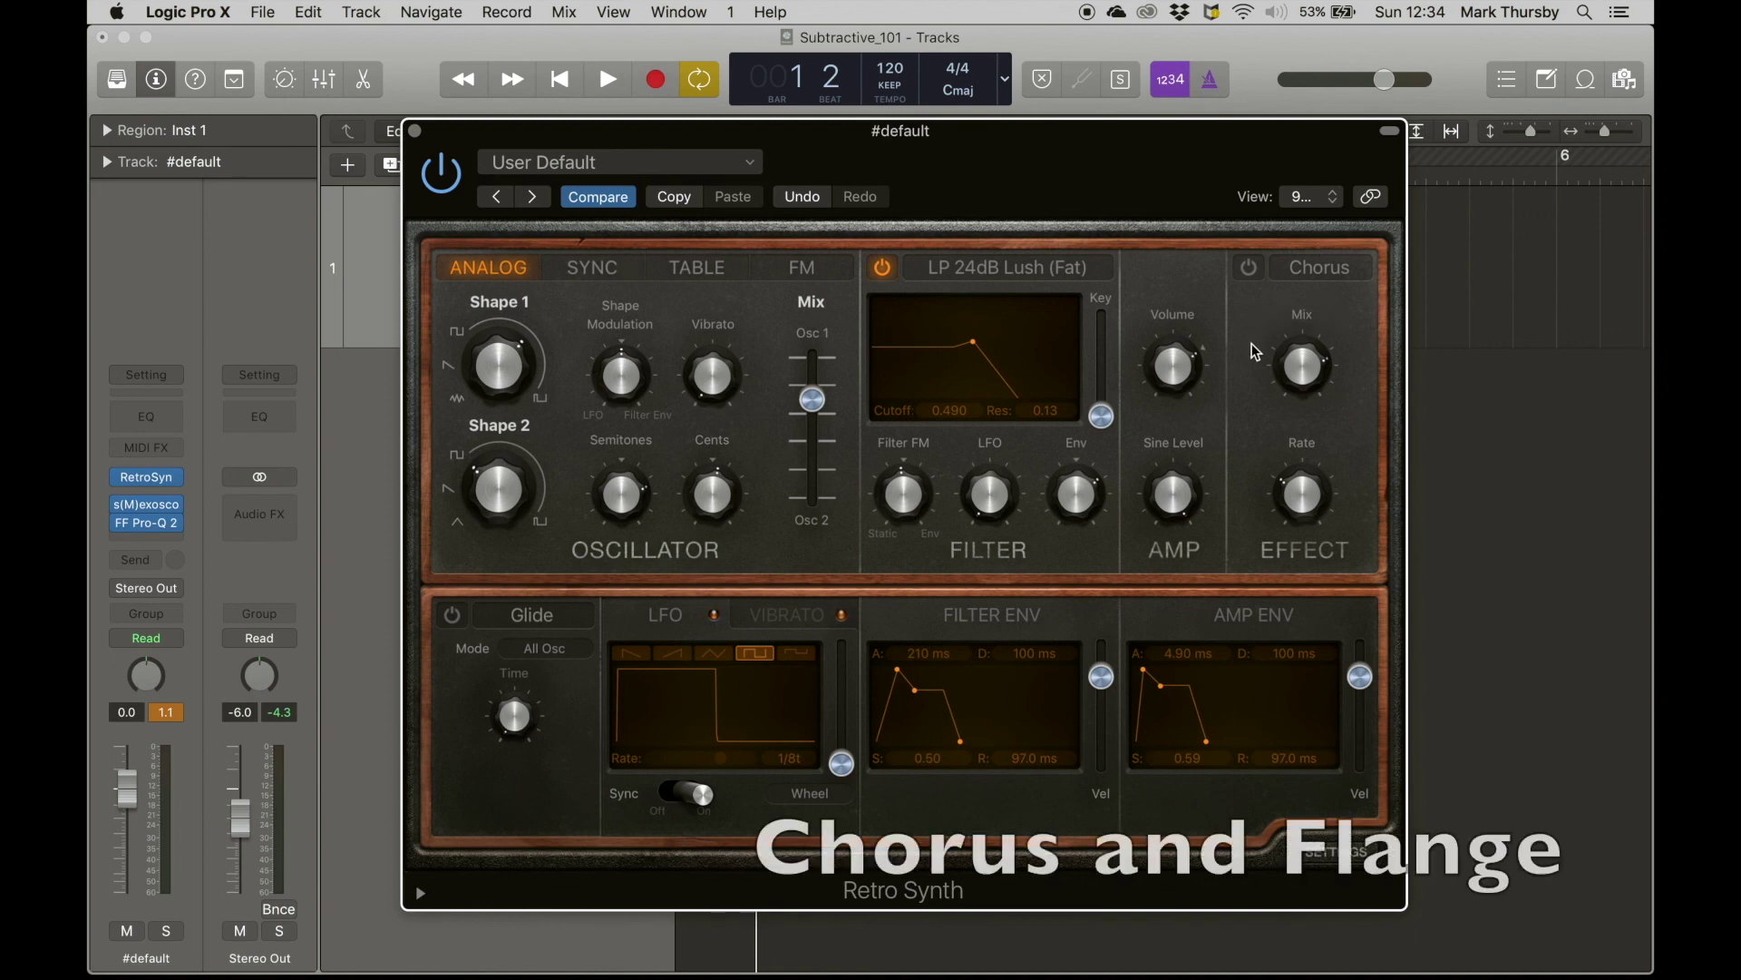
pyautogui.press('space')
pyautogui.click(1247, 267)
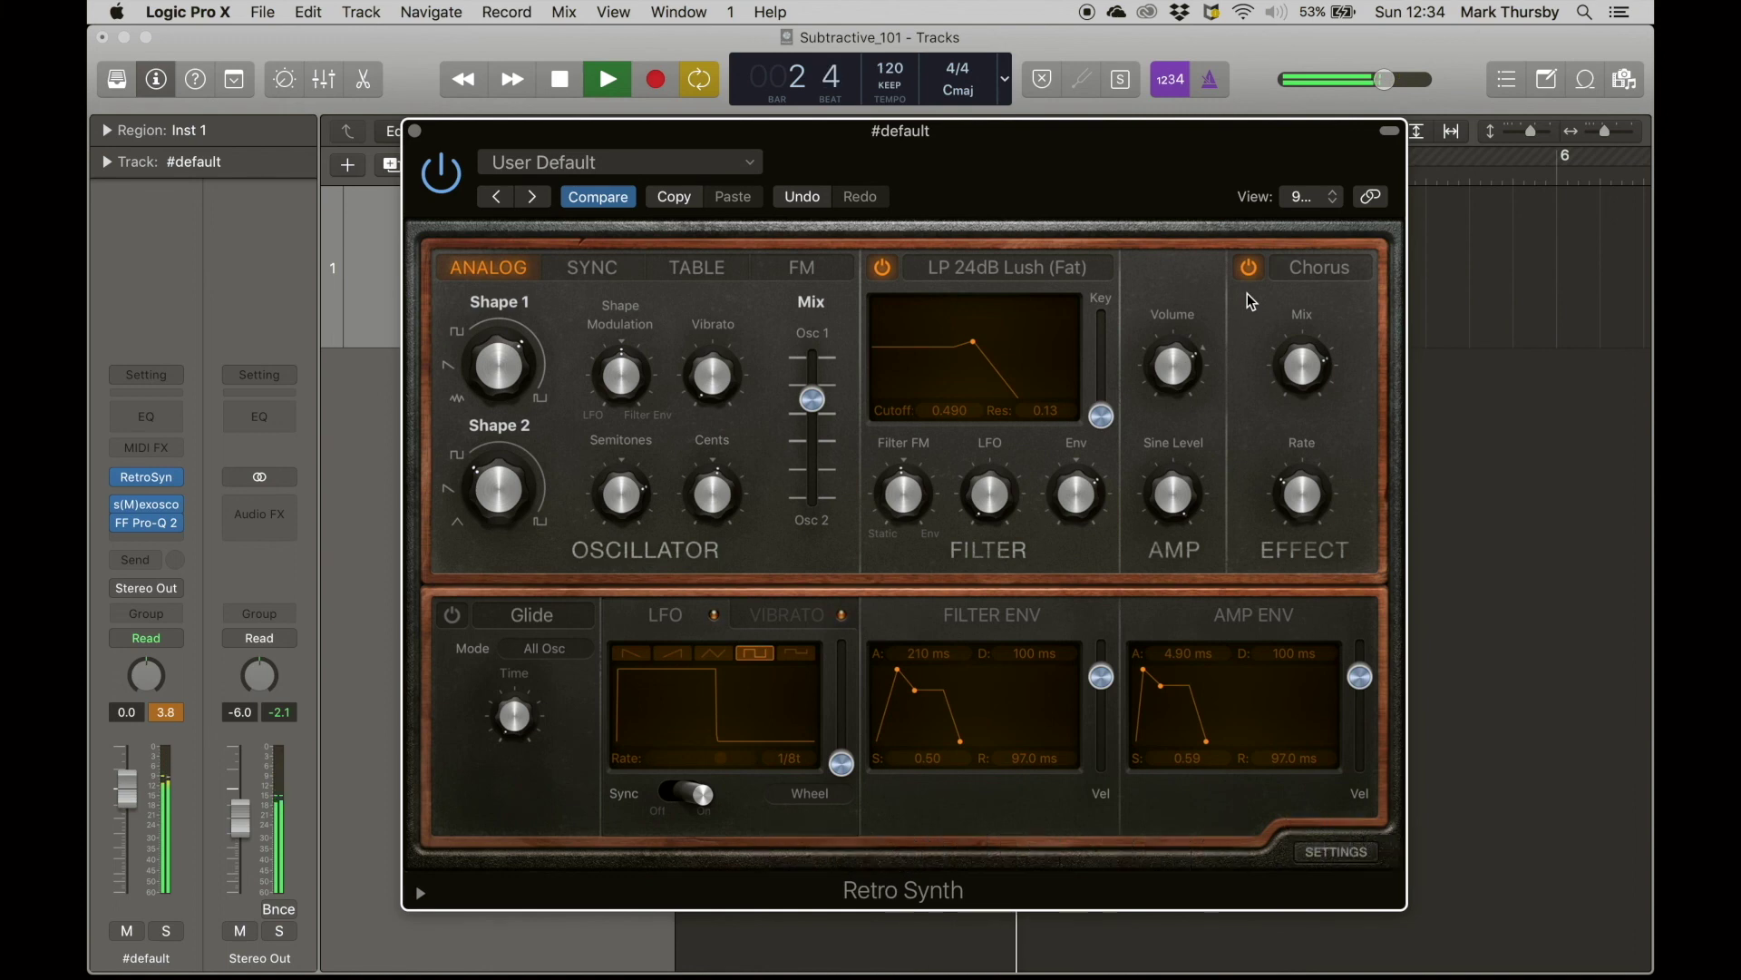
pyautogui.press('space')
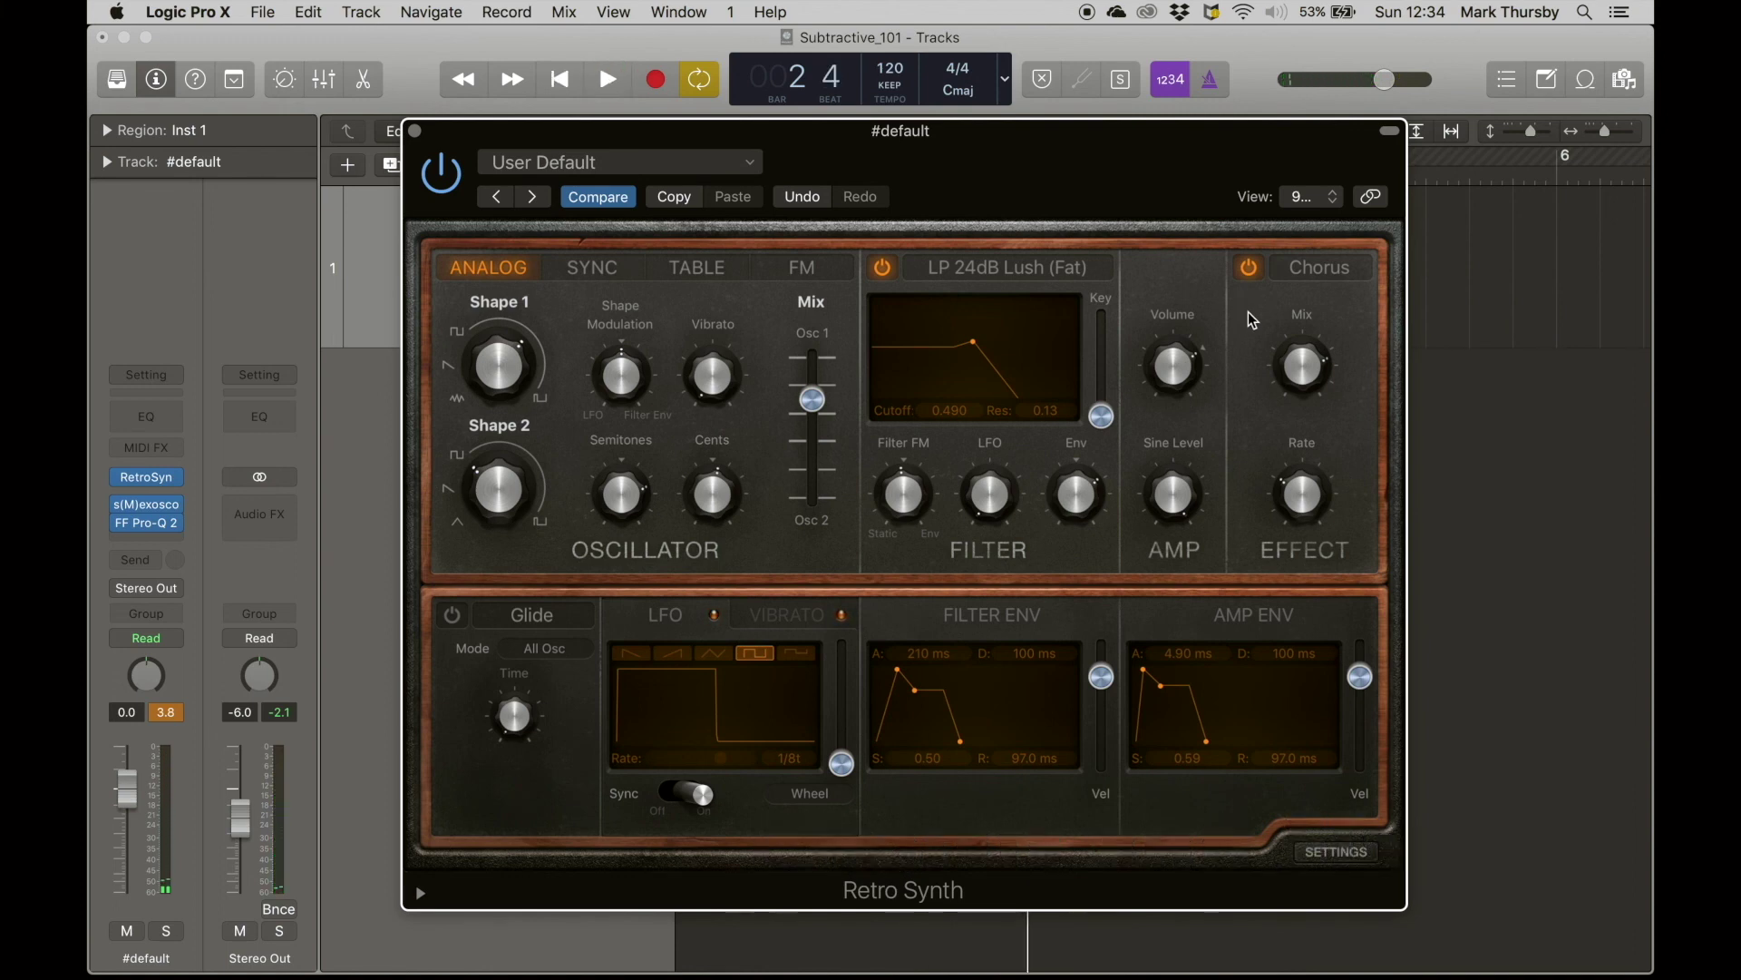
pyautogui.press('space')
pyautogui.moveTo(1321, 388)
pyautogui.mouseDown()
pyautogui.moveTo(1322, 498)
pyautogui.moveTo(1298, 303)
pyautogui.moveTo(1314, 458)
pyautogui.moveTo(1311, 377)
pyautogui.mouseUp()
# - Switch the effect to Flanger, set its Mix to 0.85 and audition the Rate before stopping playback
pyautogui.click(1320, 267)
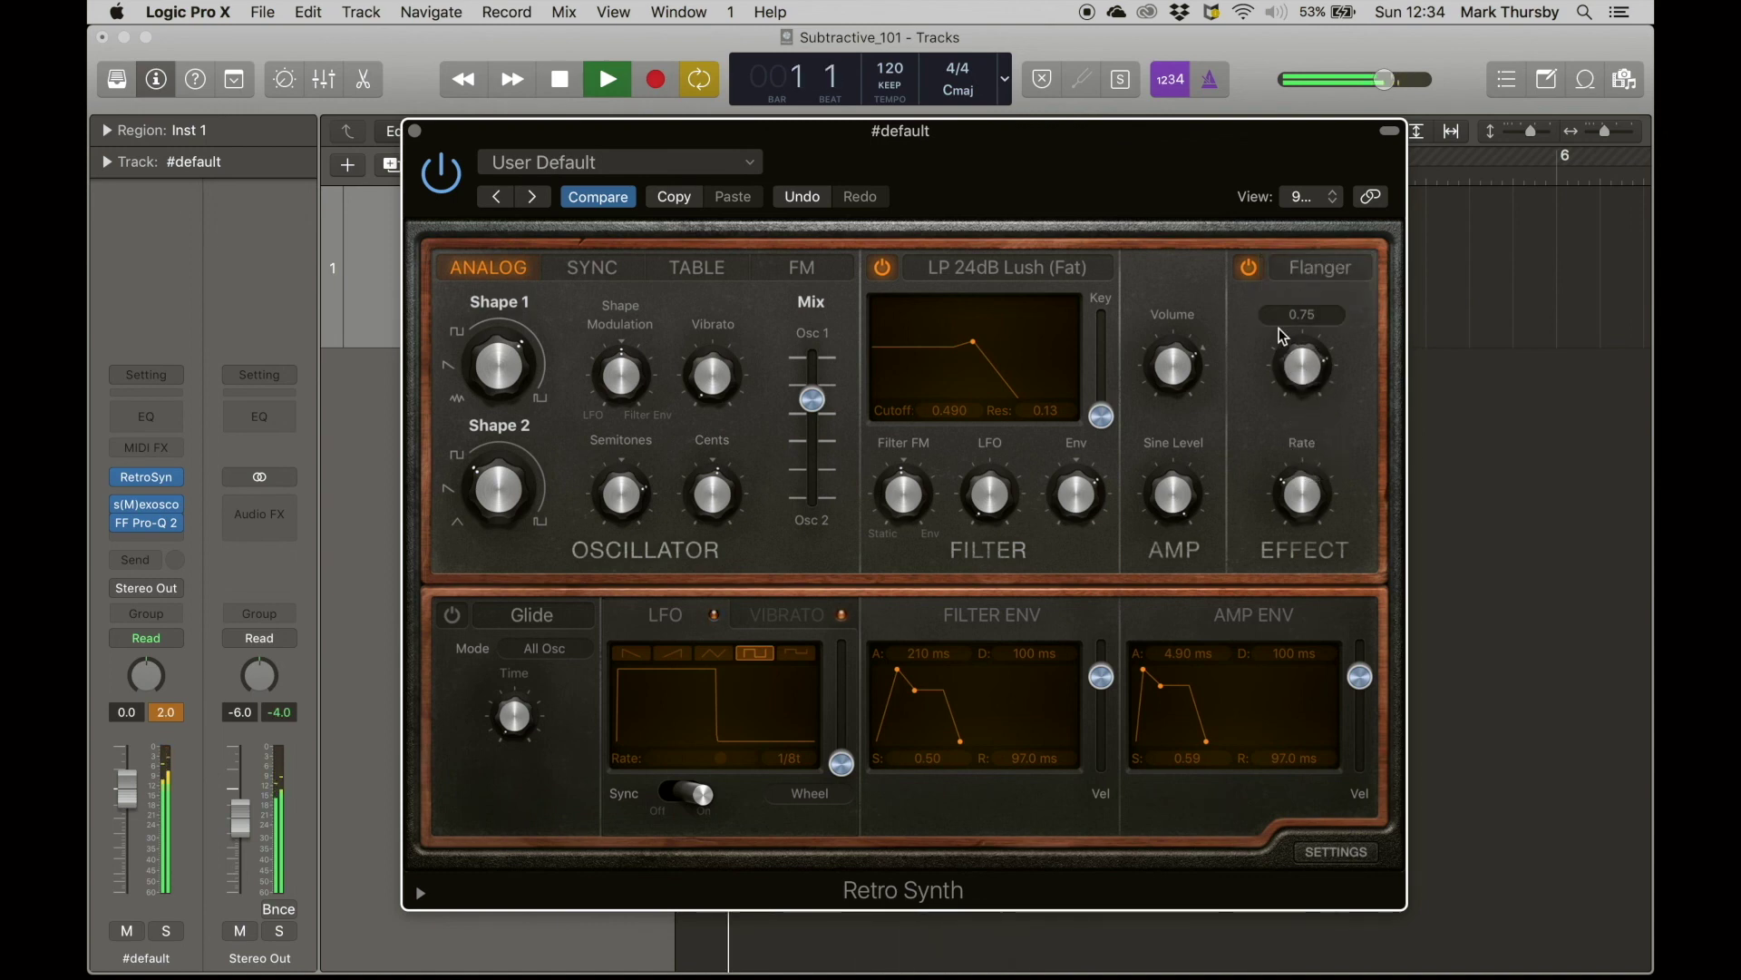
pyautogui.click(1307, 311)
pyautogui.moveTo(1306, 311); pyautogui.dragTo(1325, 384)
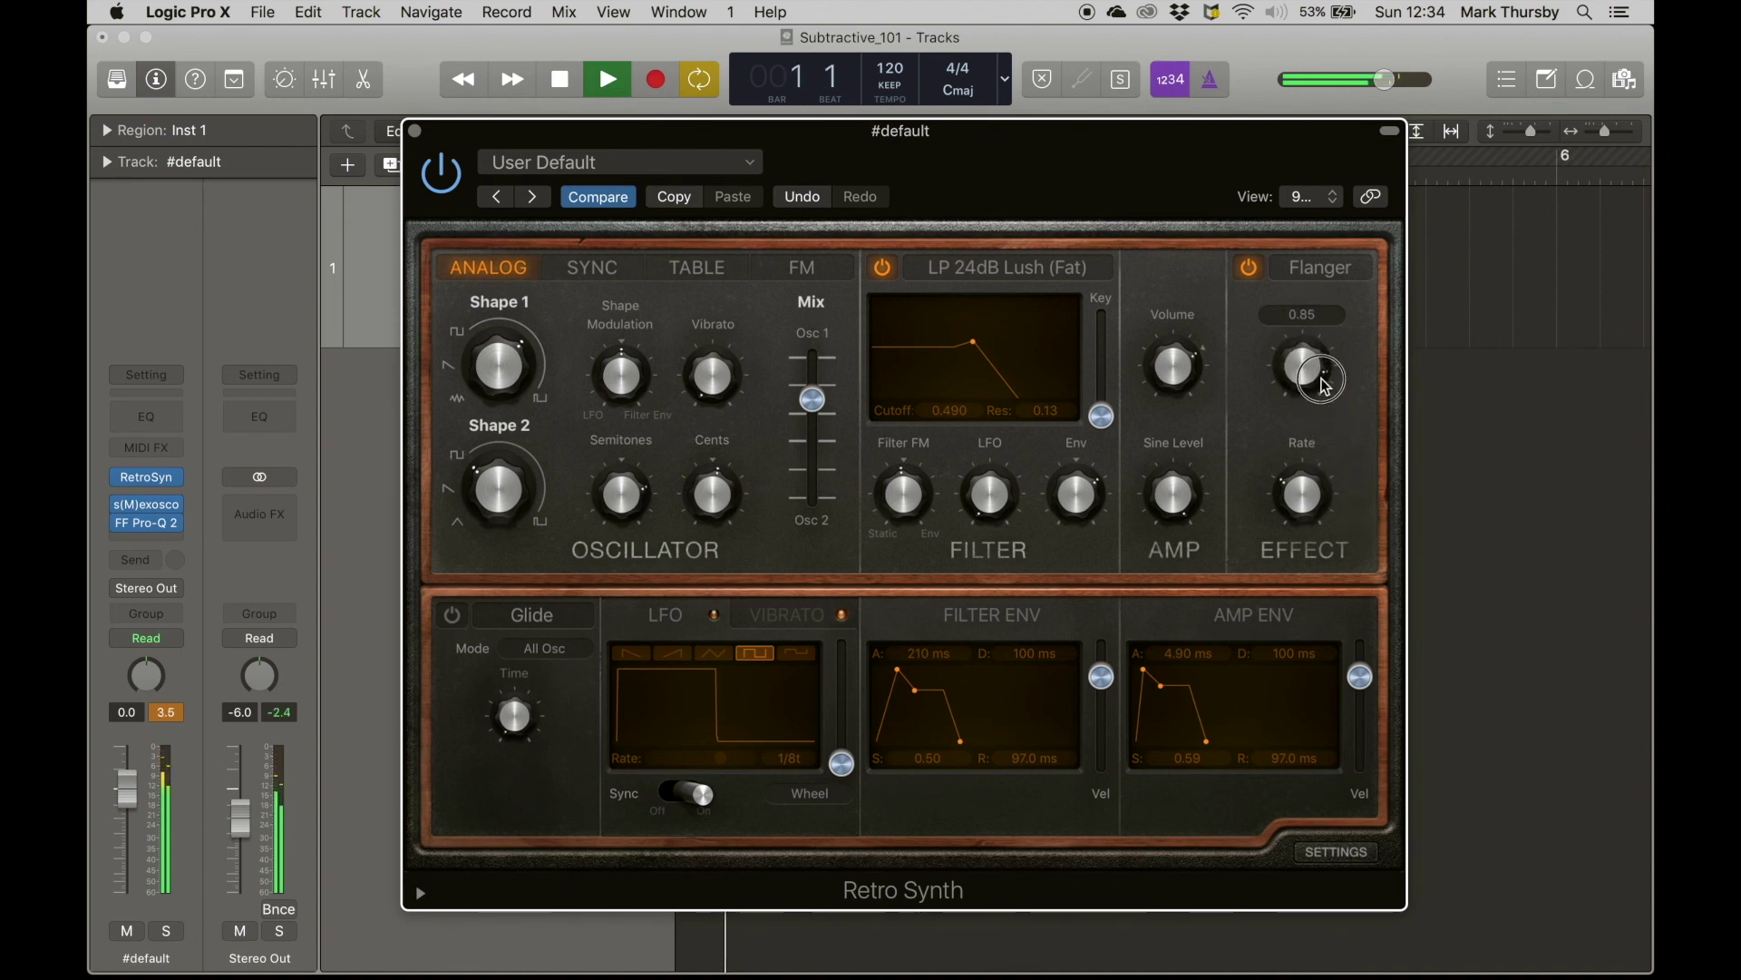
pyautogui.moveTo(1314, 495)
pyautogui.mouseDown()
pyautogui.moveTo(1298, 439)
pyautogui.moveTo(1315, 402)
pyautogui.moveTo(1313, 481)
pyautogui.mouseUp()
pyautogui.press('space')
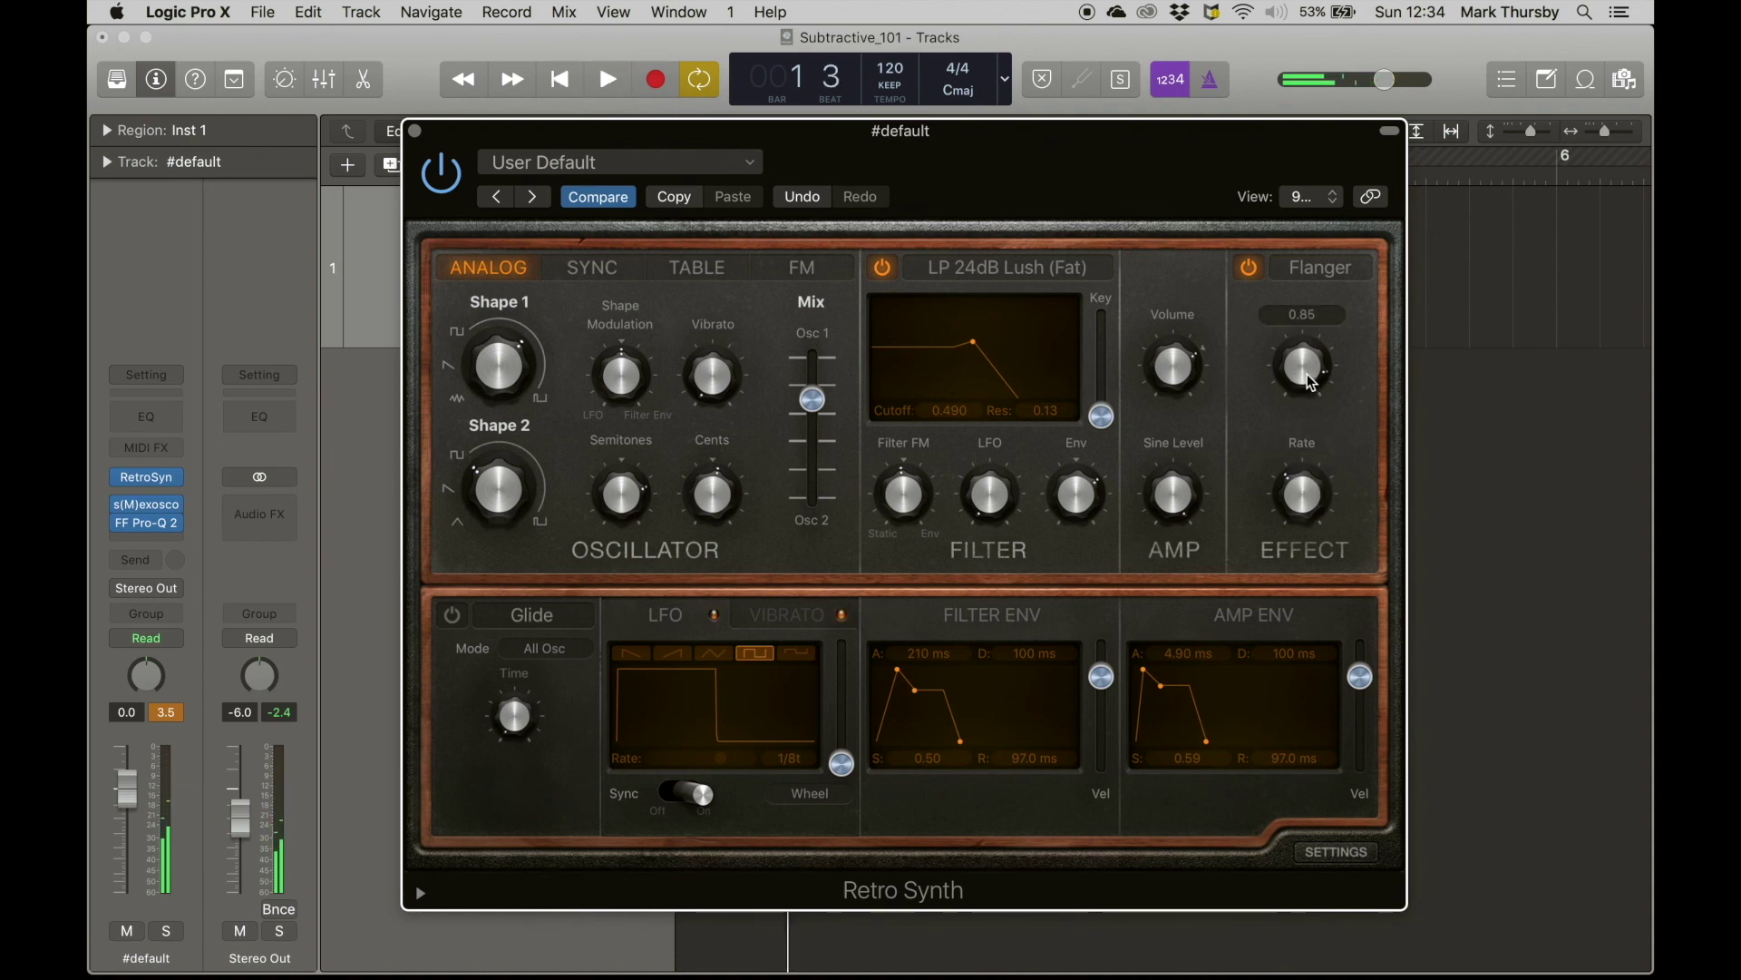
# - Turn the Flanger effect off
pyautogui.moveTo(1310, 381); pyautogui.dragTo(1262, 360)
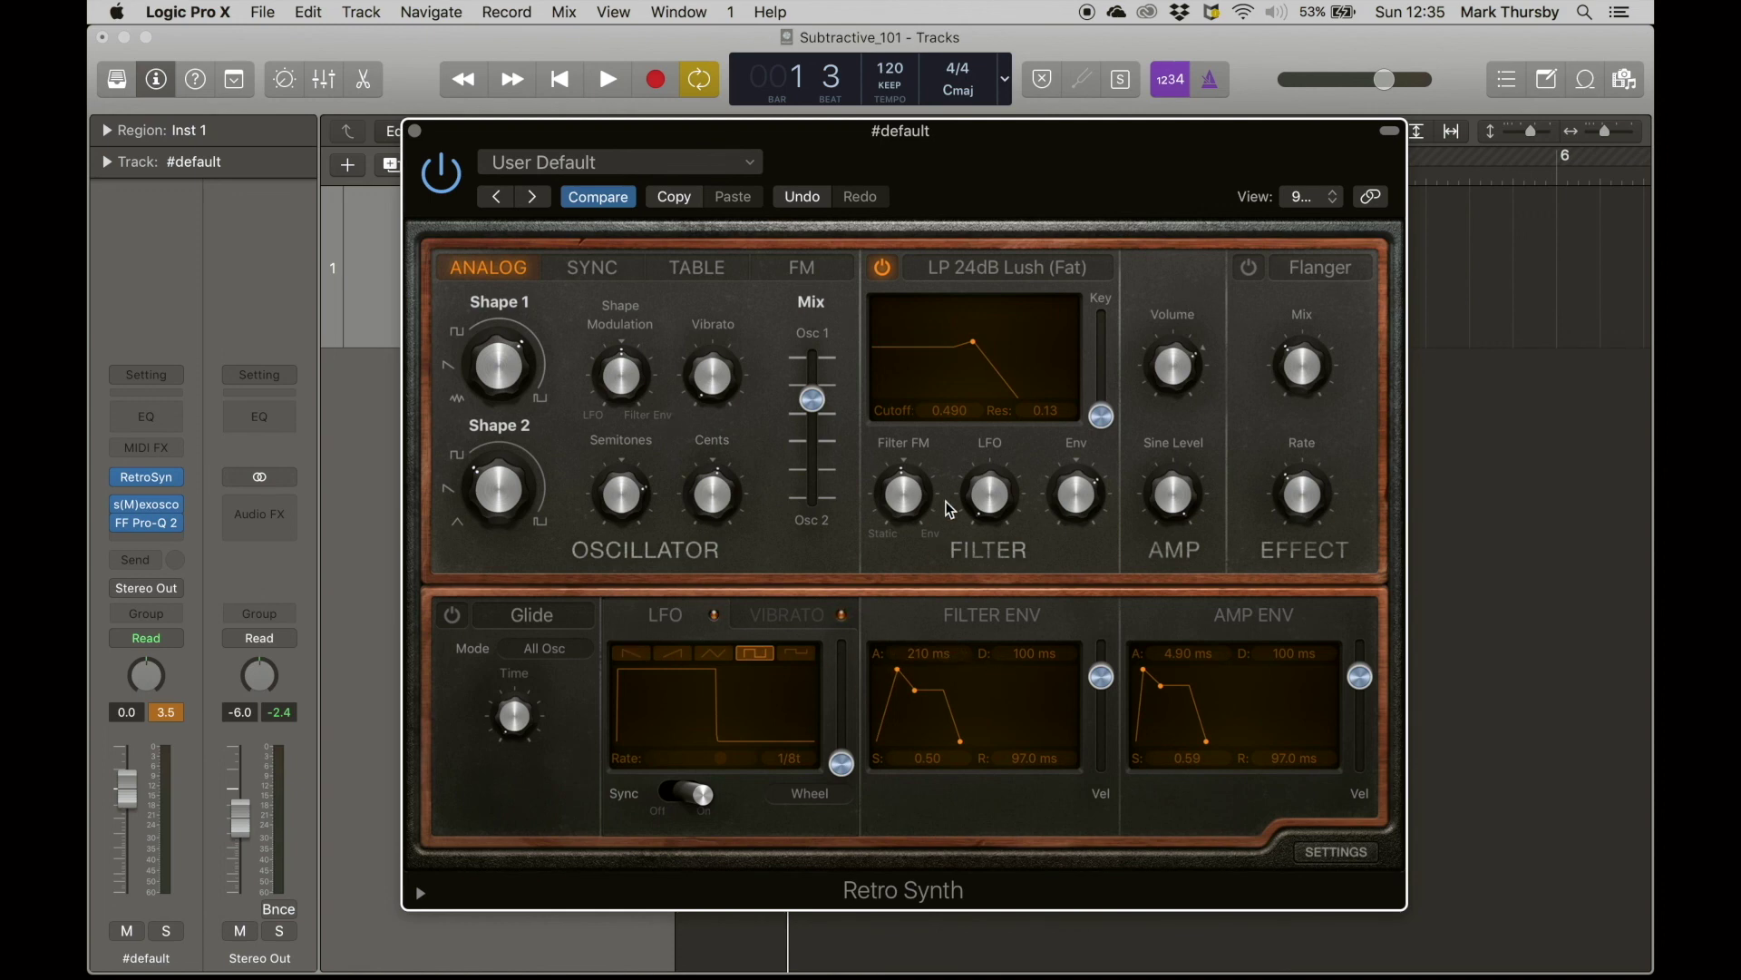
pyautogui.moveTo(501, 369)
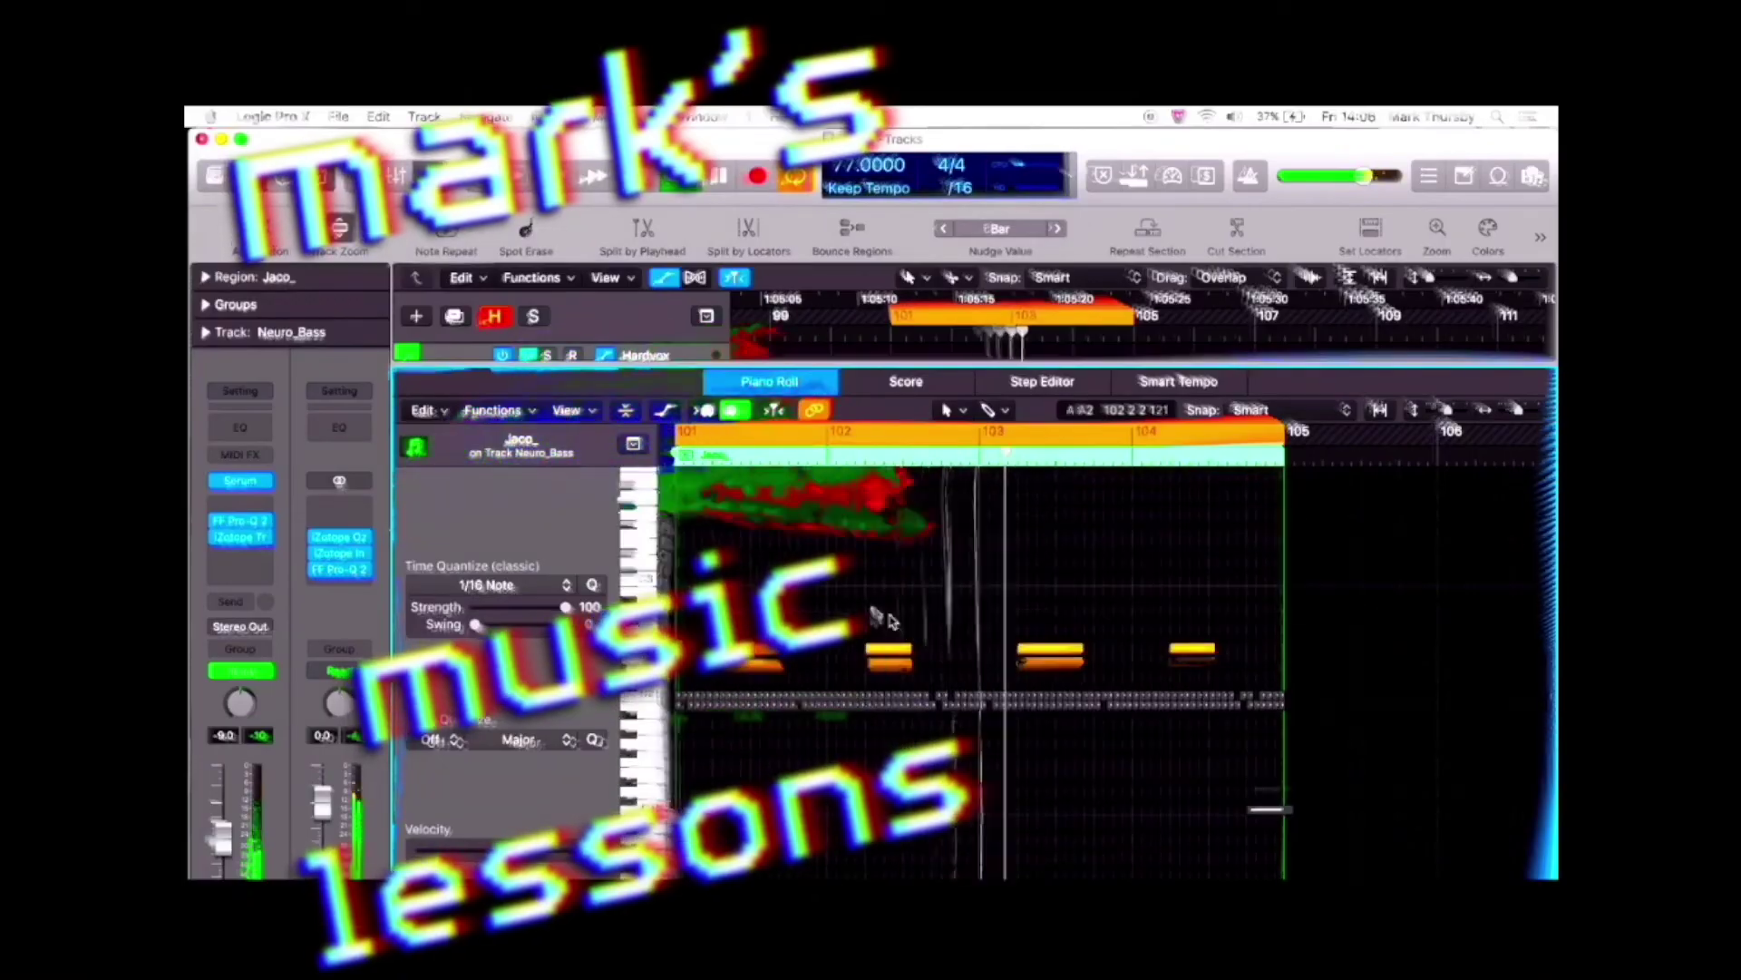